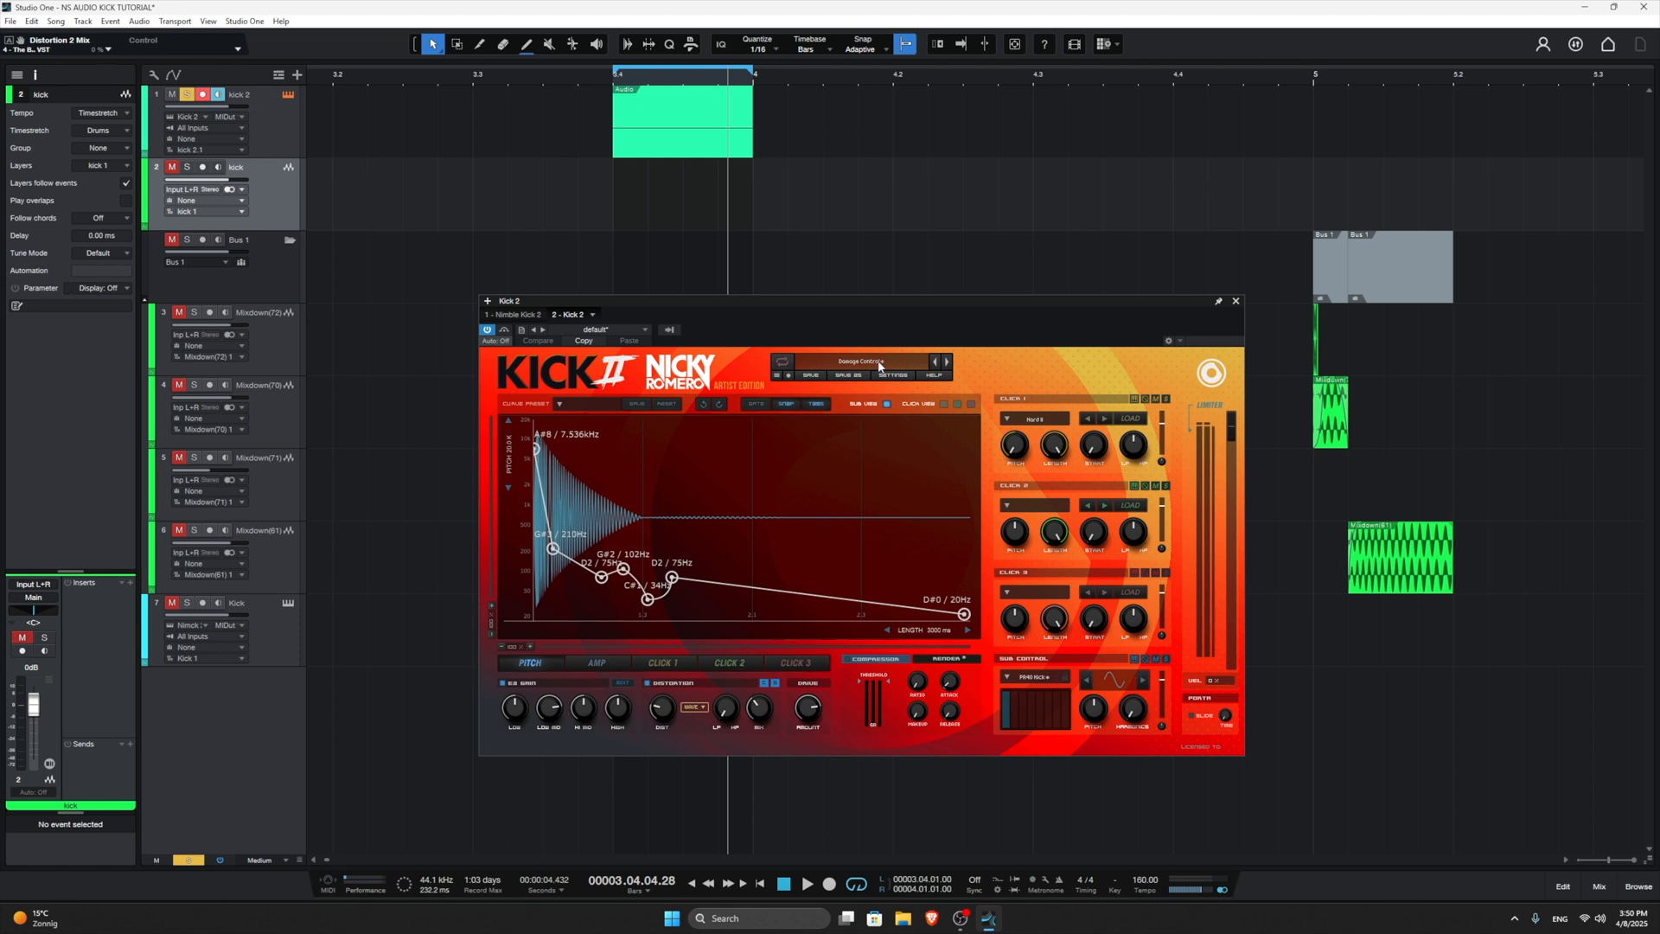
Step: Look through the HardHouse factory presets in Kick 2 and close the instrument window
{"action": "left_click", "coordinate": [880, 365]}
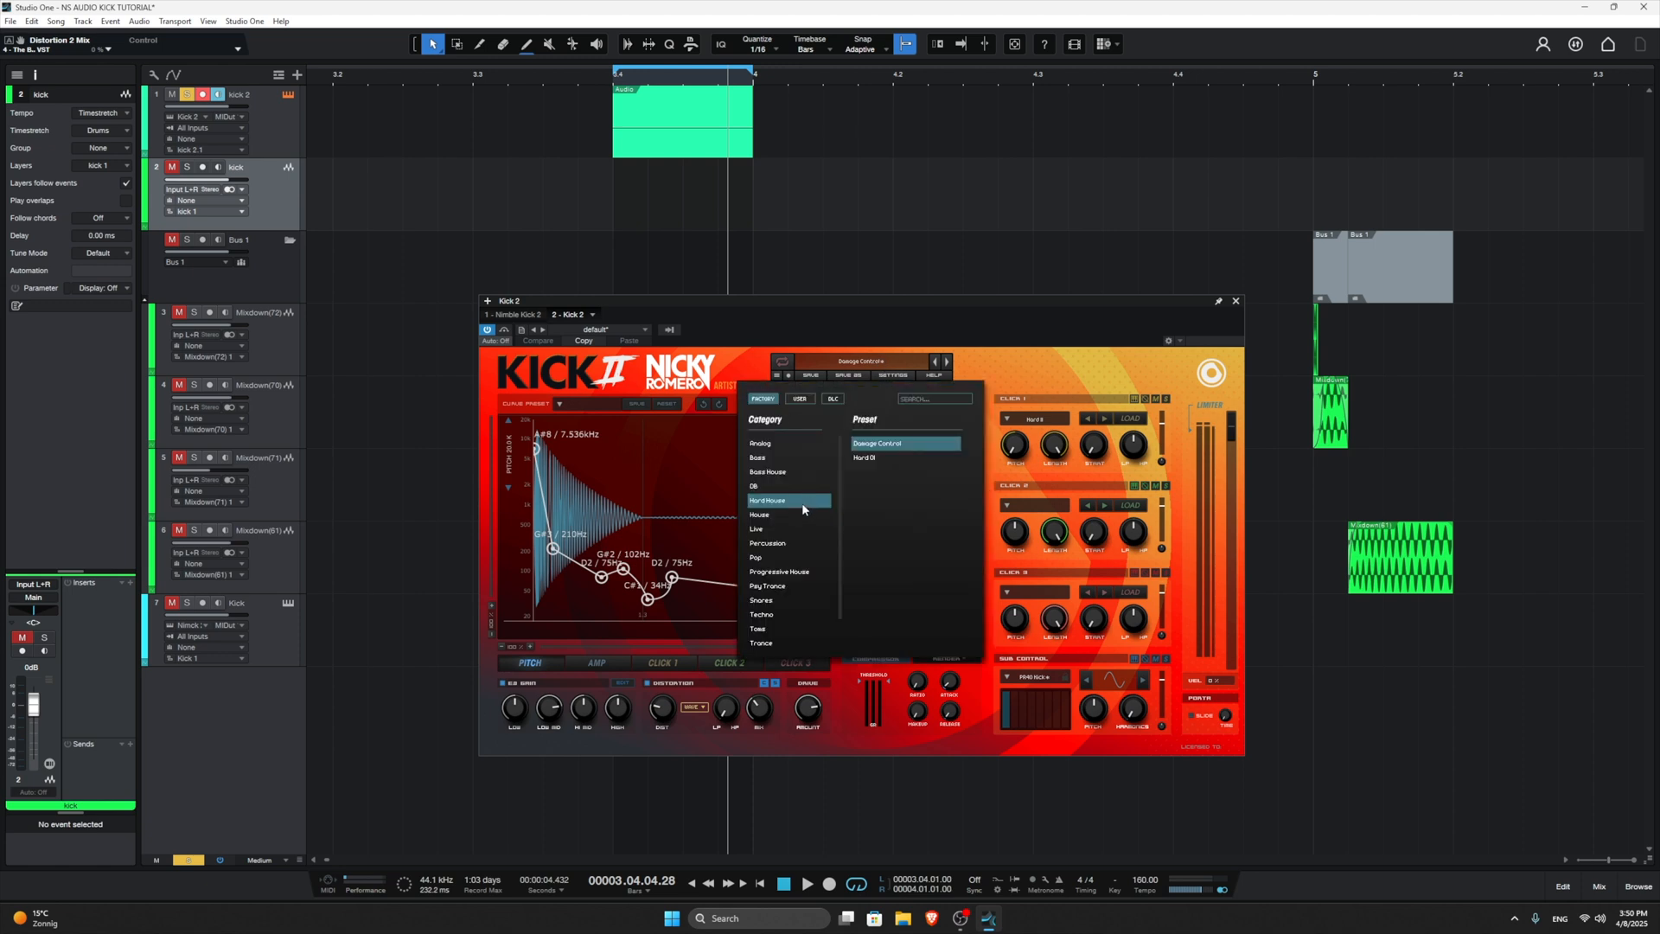
{"action": "left_click", "coordinate": [1236, 302]}
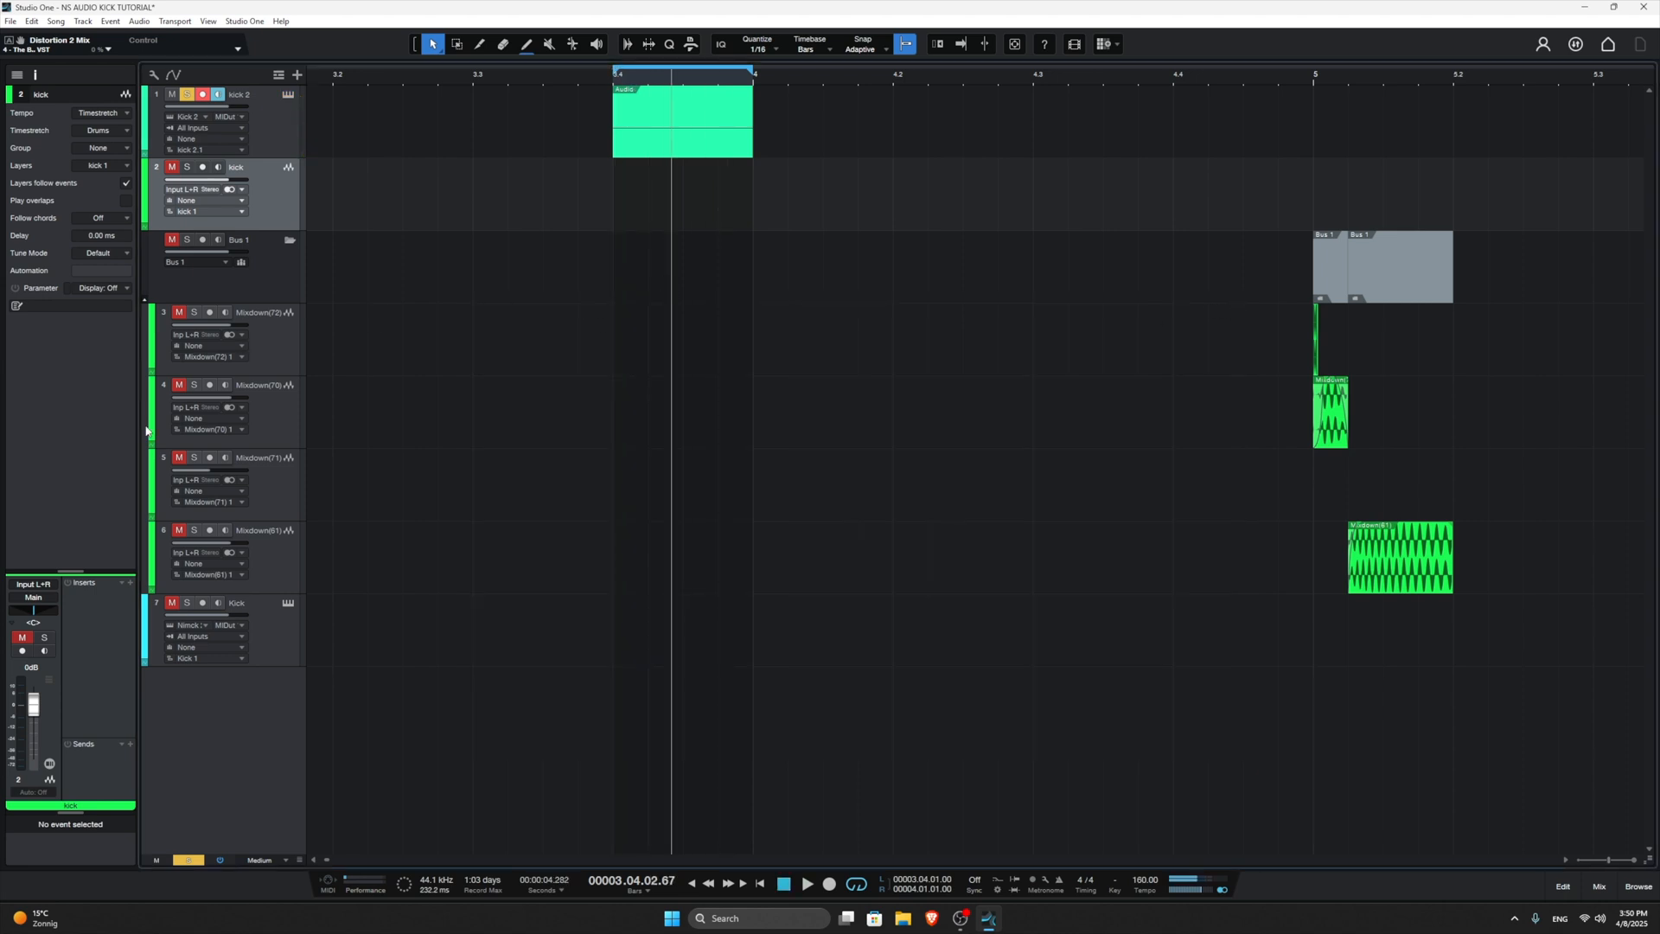
Step: Enable the first ValhallaRoom and iZotope Trash 2 inserts on the kick 2 track and inspect Trash 2's distortion settings
{"action": "left_click", "coordinate": [311, 138]}
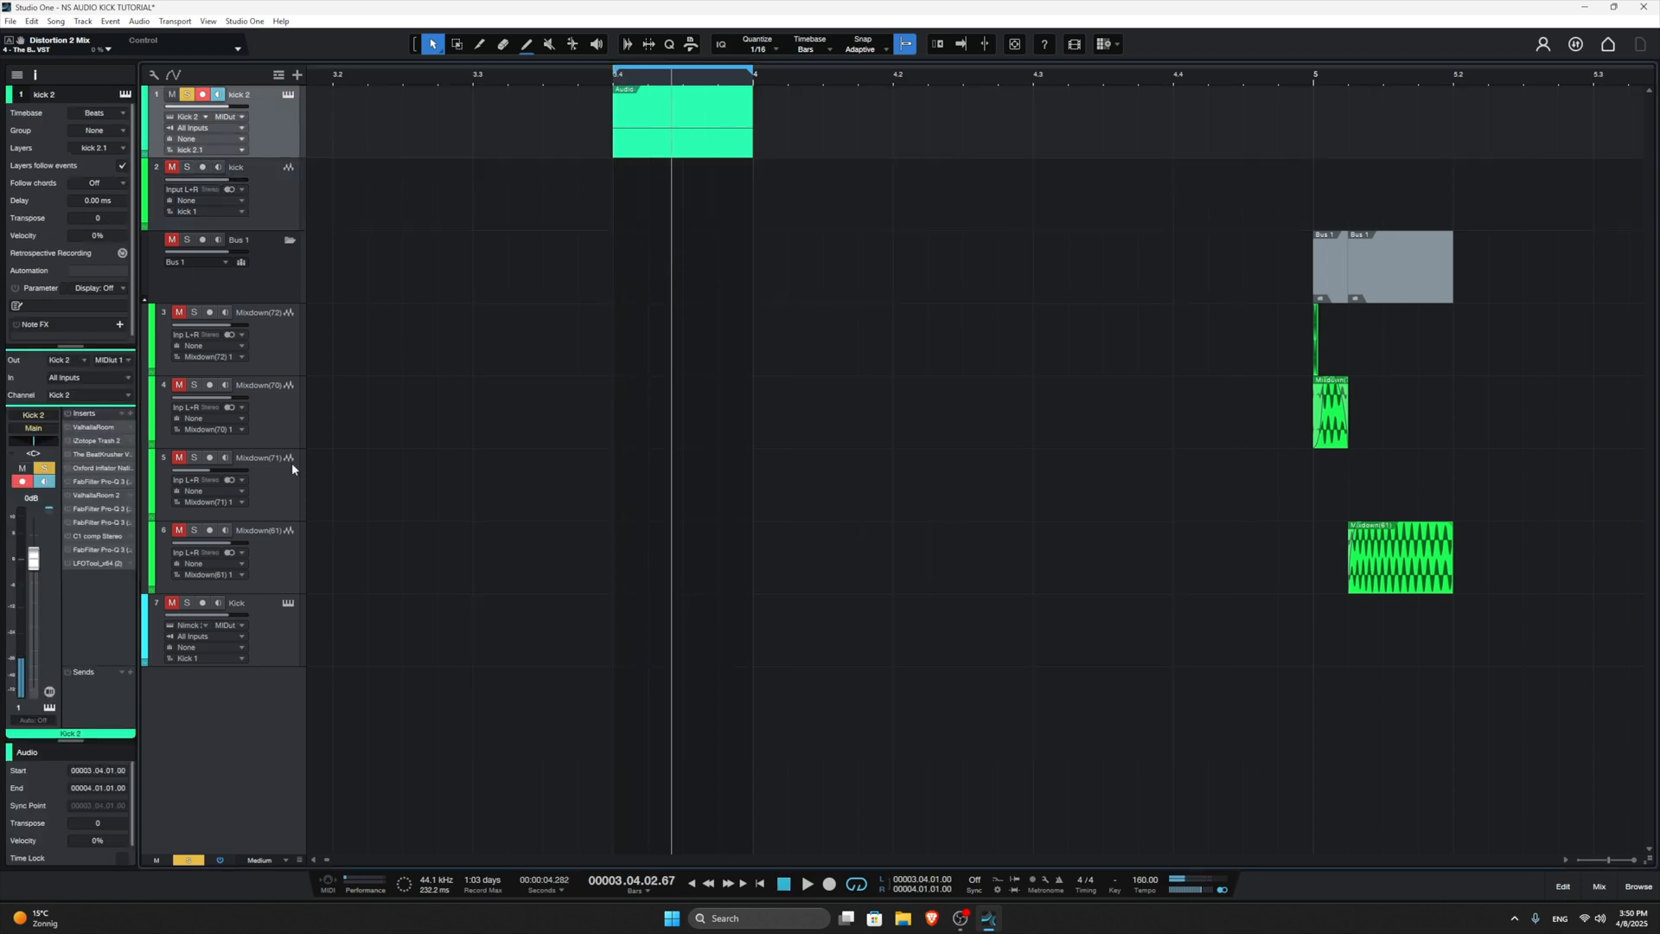
{"action": "left_click", "coordinate": [70, 429]}
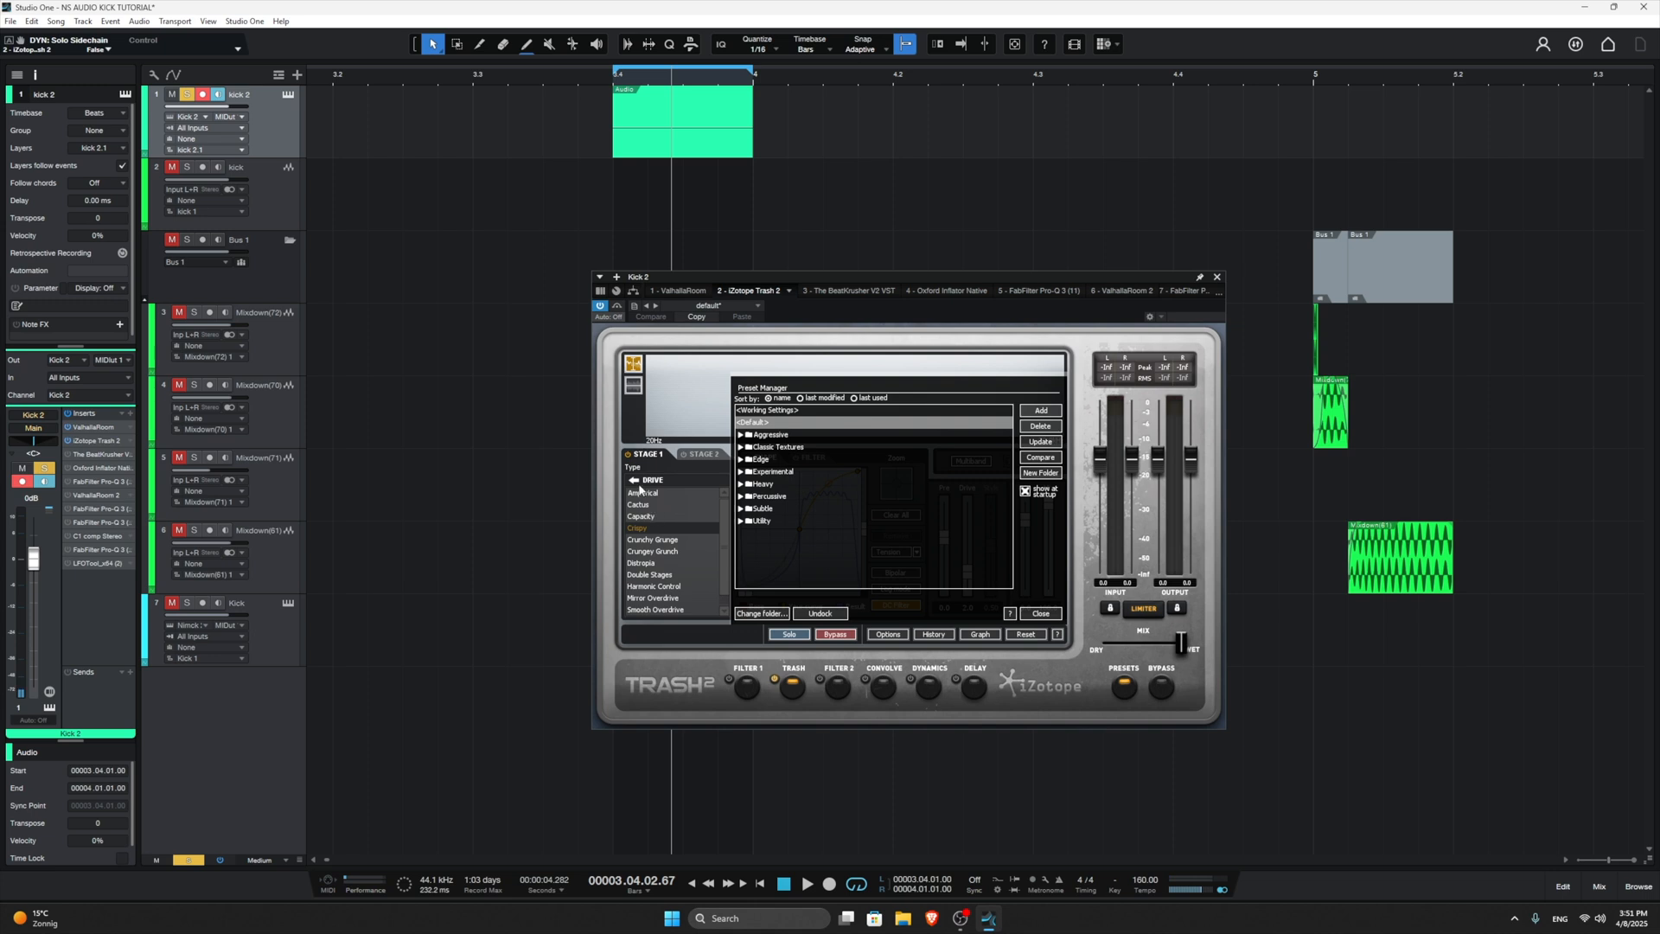
{"action": "left_click", "coordinate": [1042, 614]}
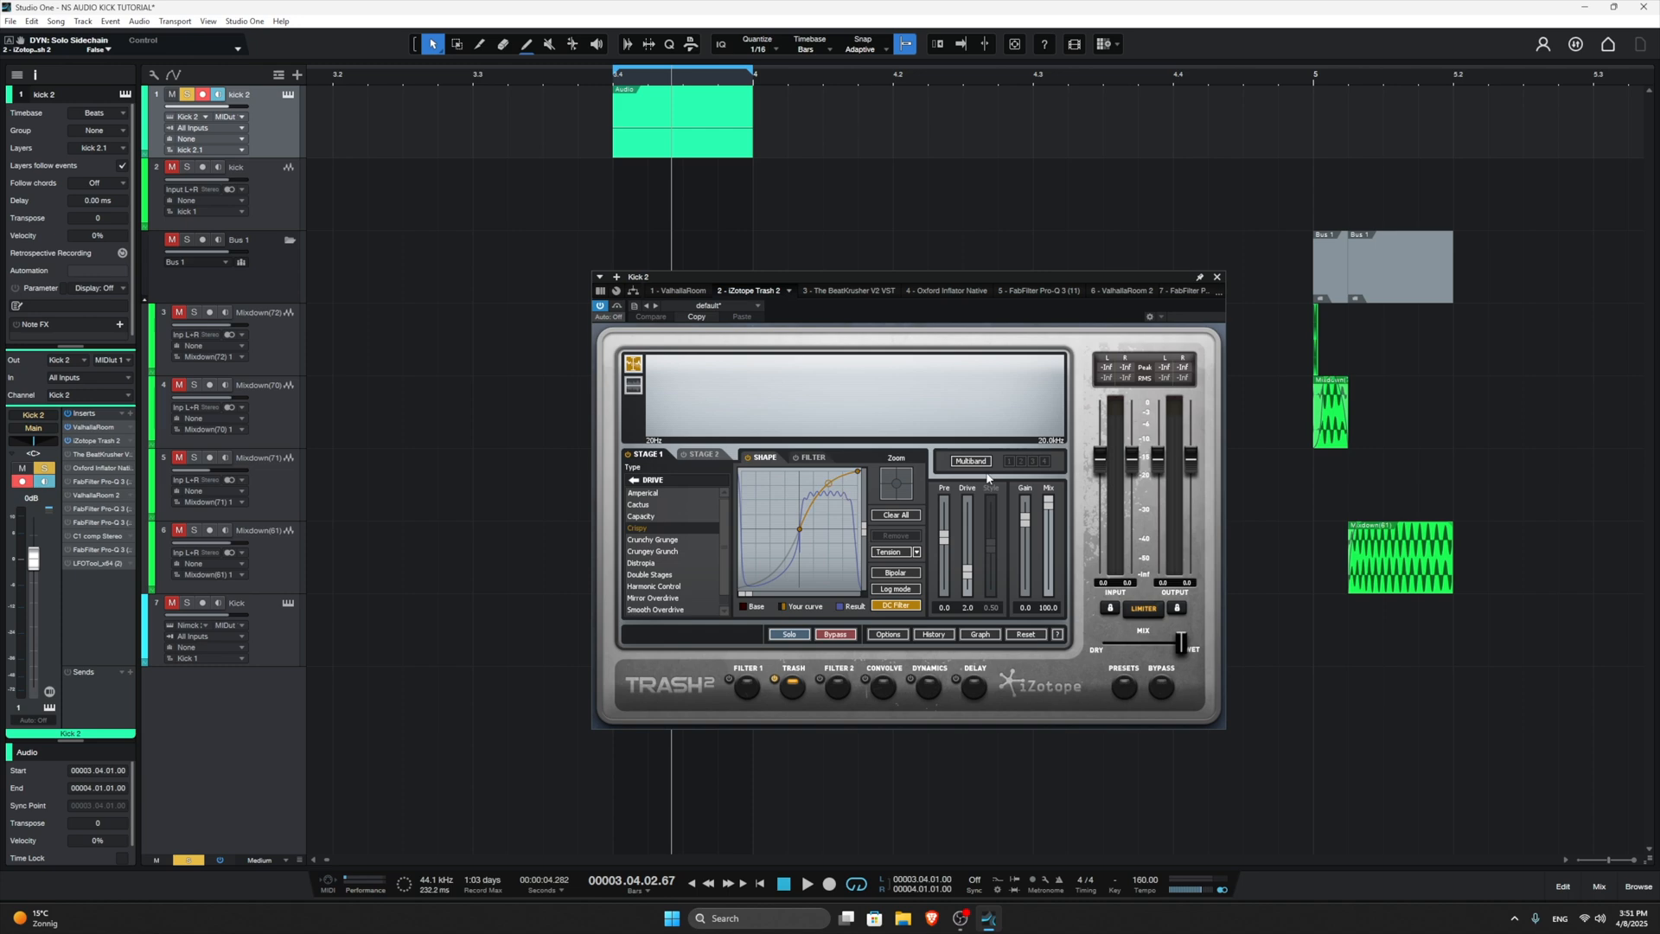
{"action": "left_click", "coordinate": [1217, 278]}
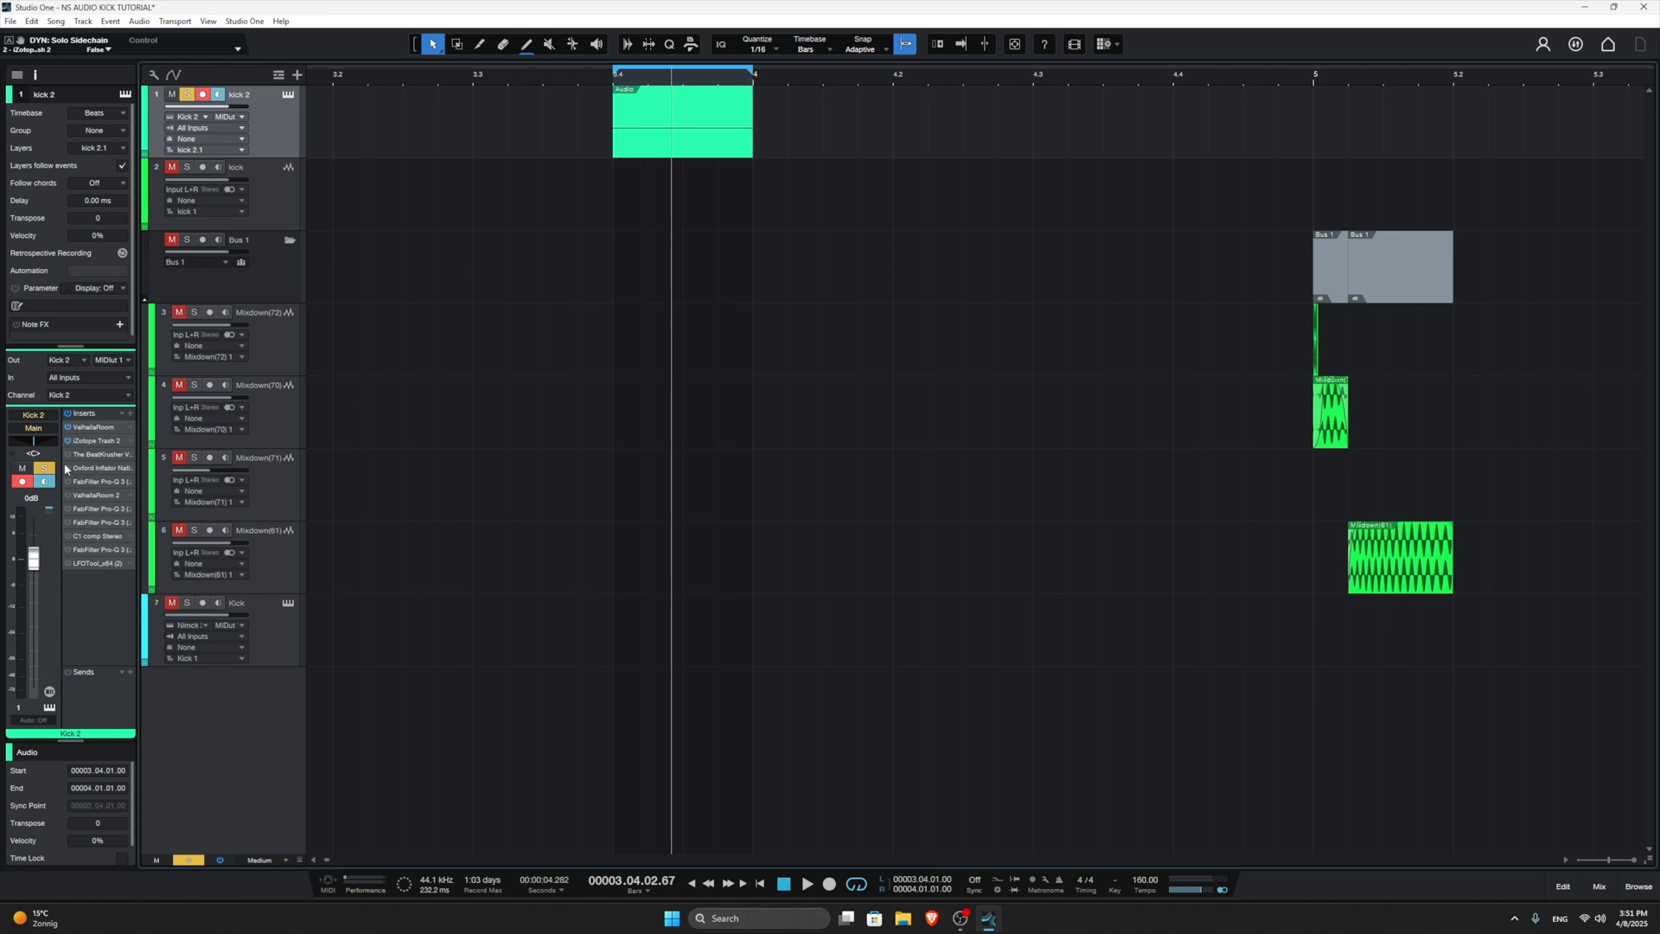
Step: Enable The BeatKrusher, Oxford Inflator, the first FabFilter Pro-Q 3 and the second ValhallaRoom on kick 2, inspecting each plug-in's settings
{"action": "double_click", "coordinate": [102, 454]}
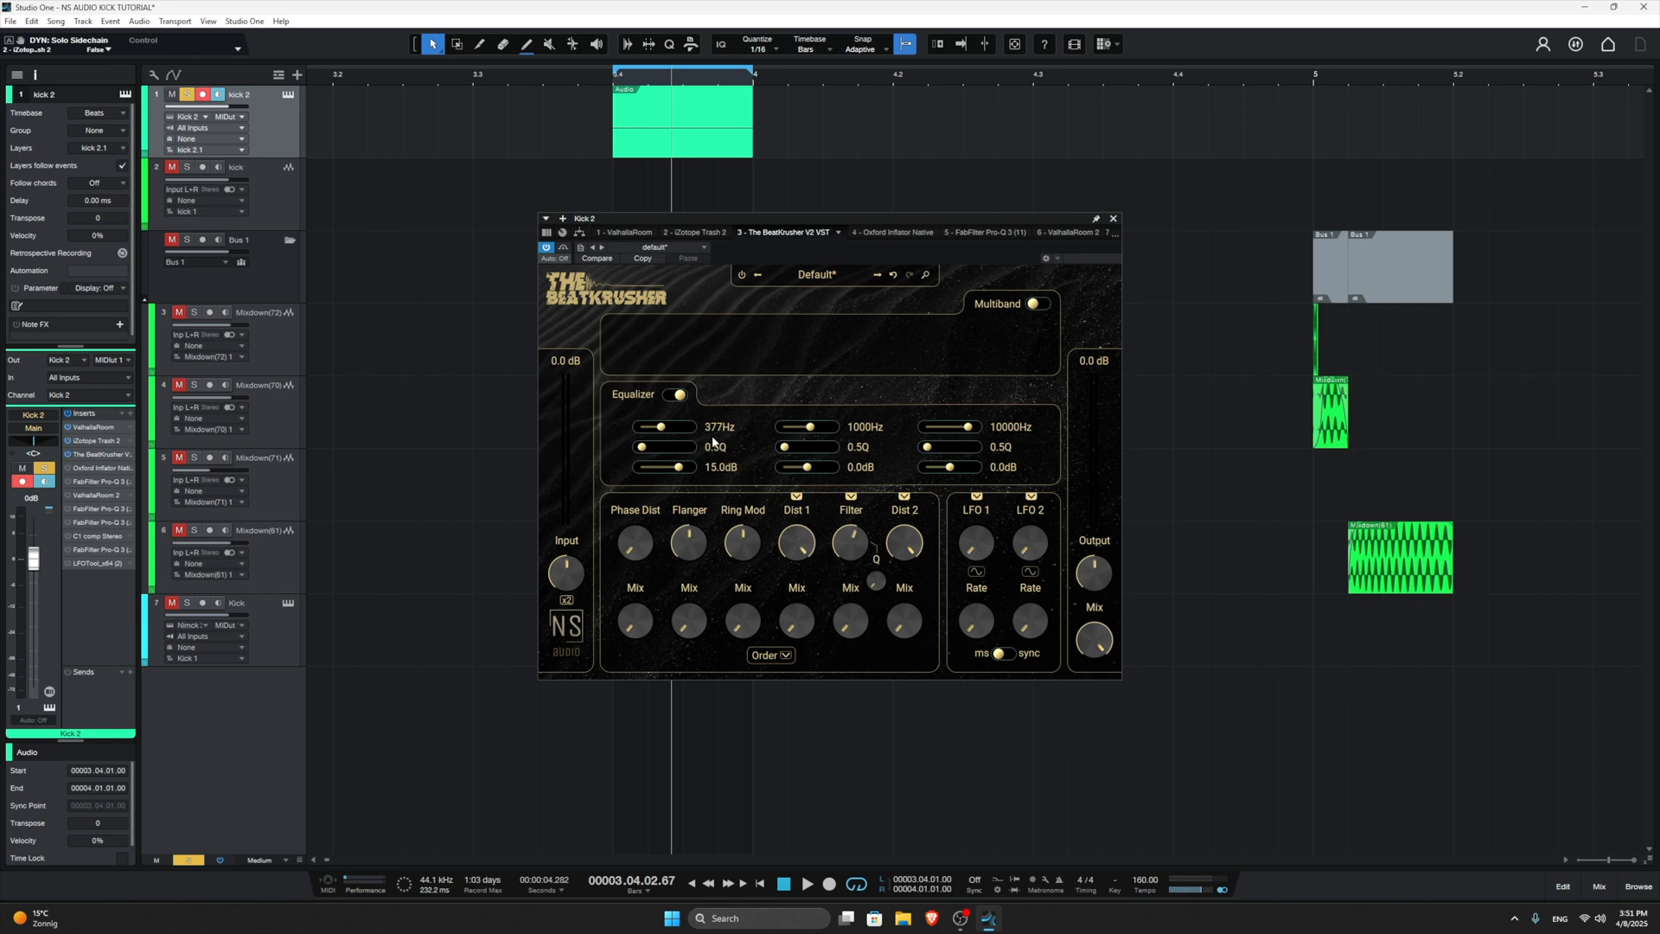
{"action": "left_click", "coordinate": [68, 468]}
{"action": "double_click", "coordinate": [97, 469]}
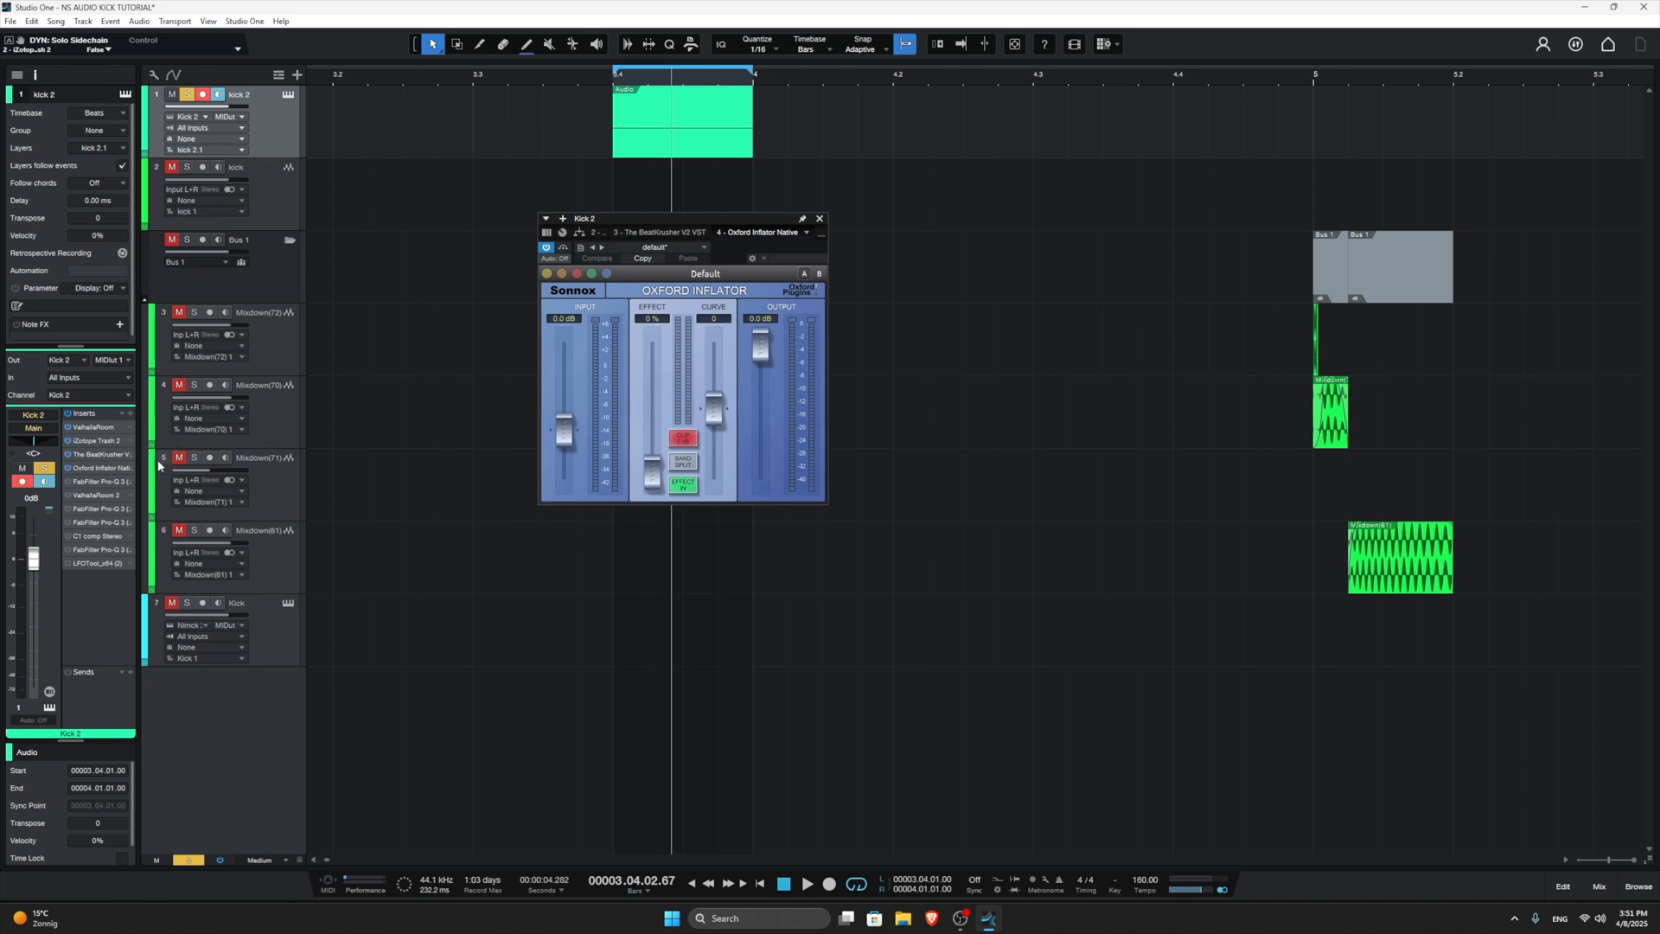
{"action": "left_click", "coordinate": [78, 481]}
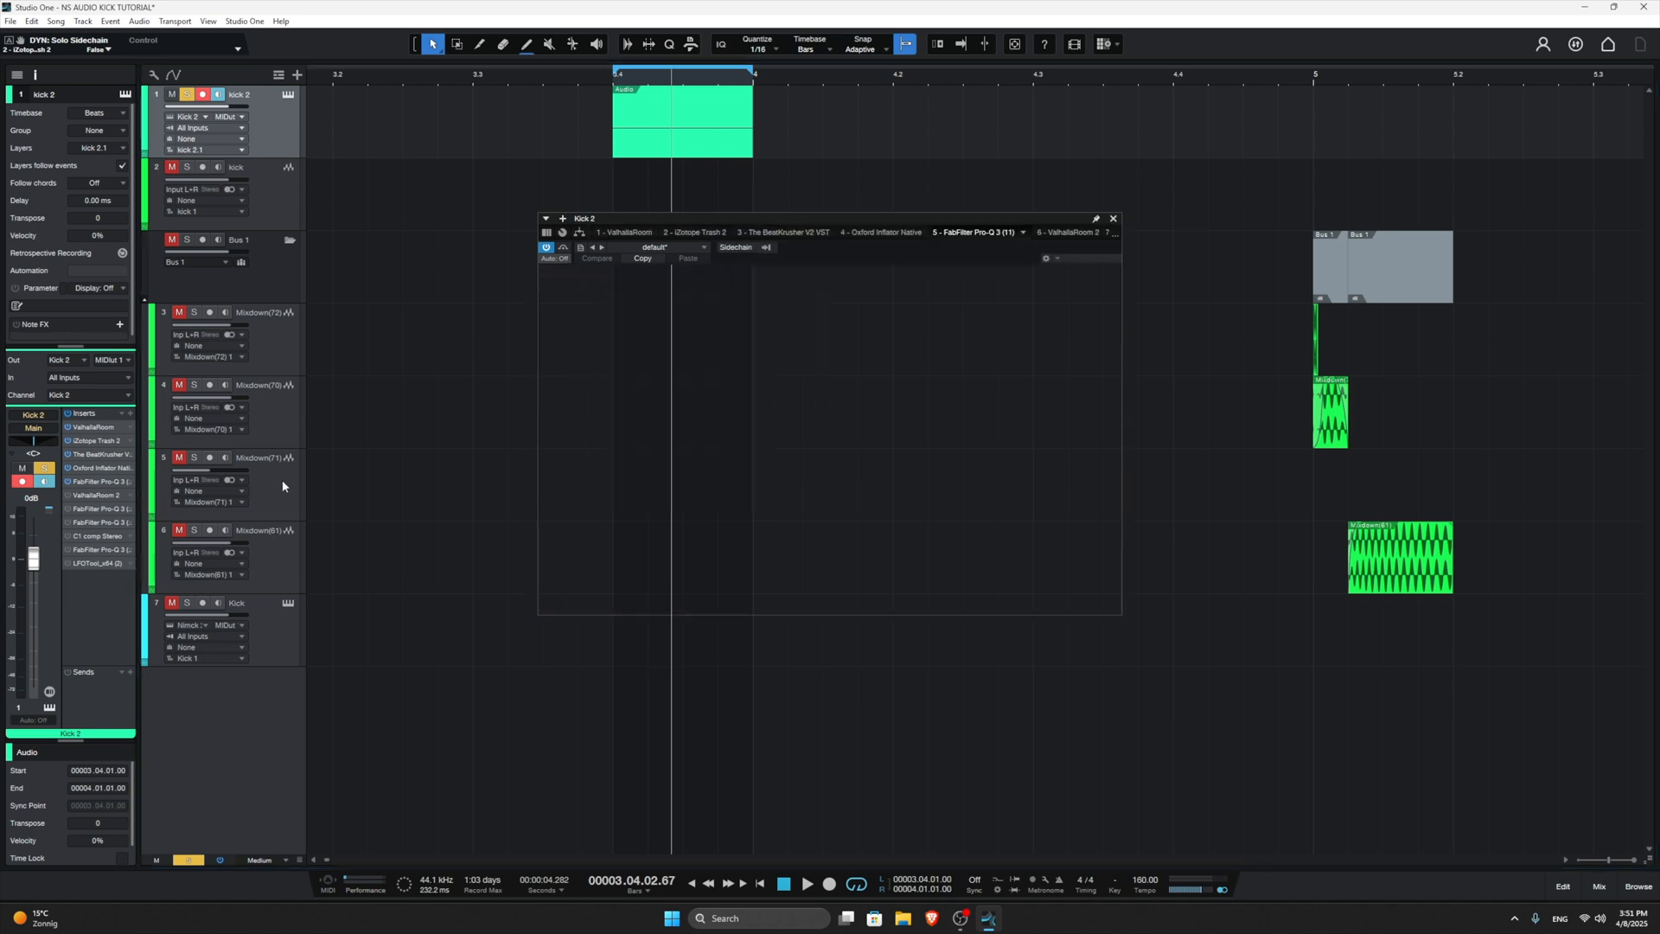
{"action": "left_click", "coordinate": [95, 496]}
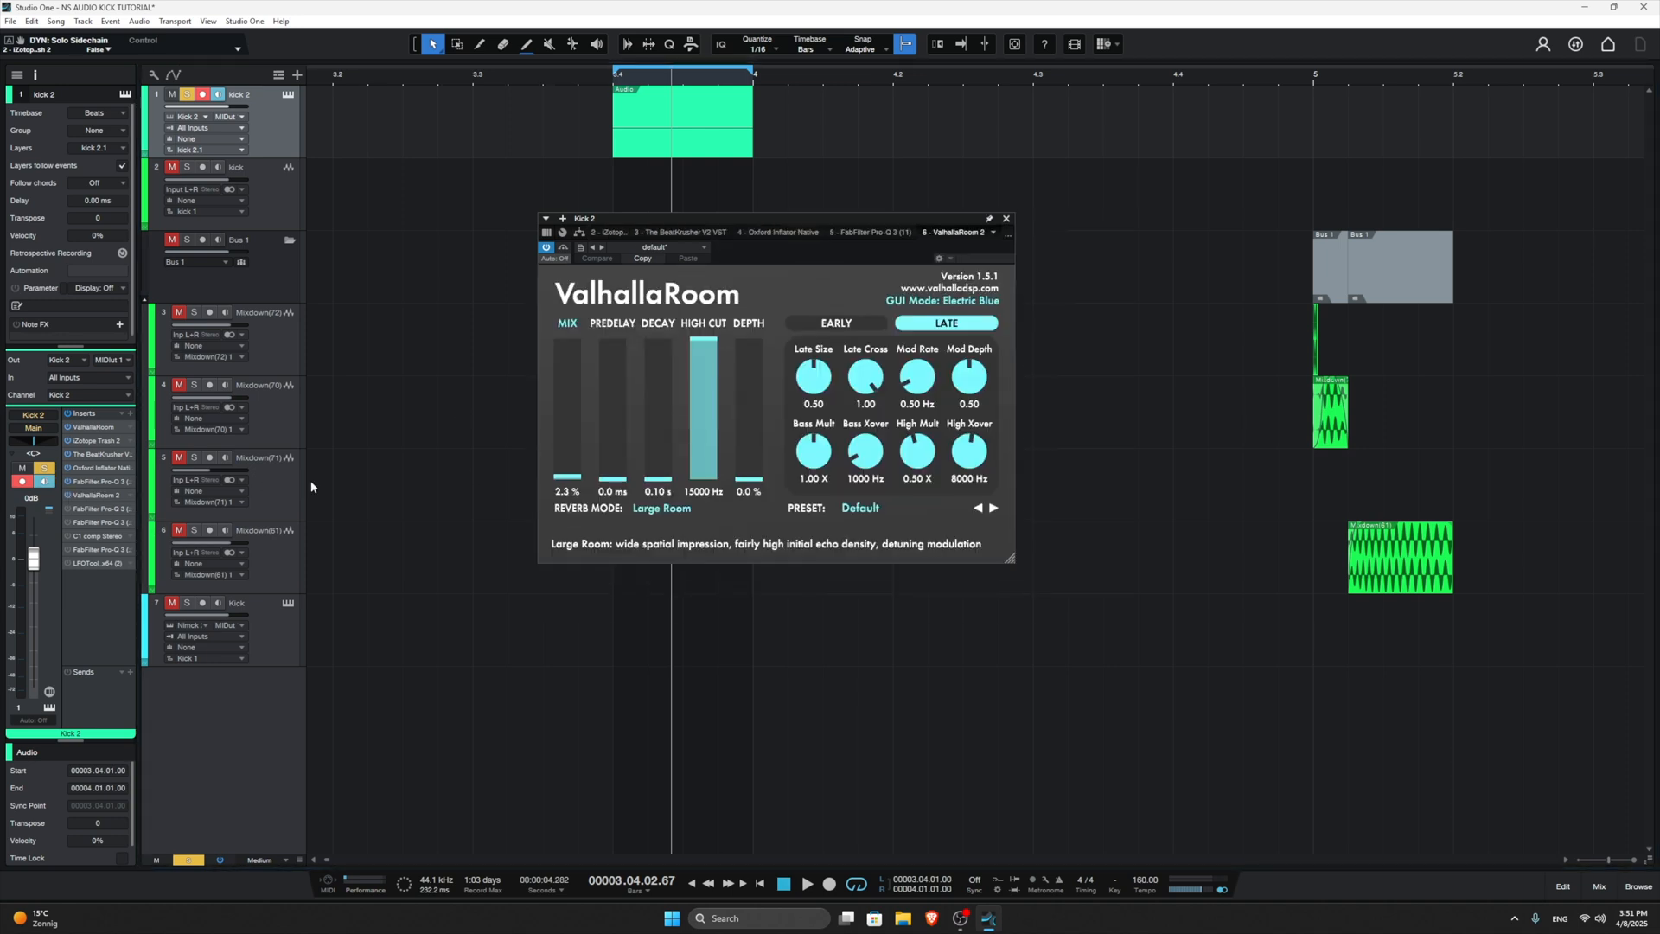
{"action": "left_click_drag", "start_coordinate": [571, 478], "coordinate": [555, 456]}
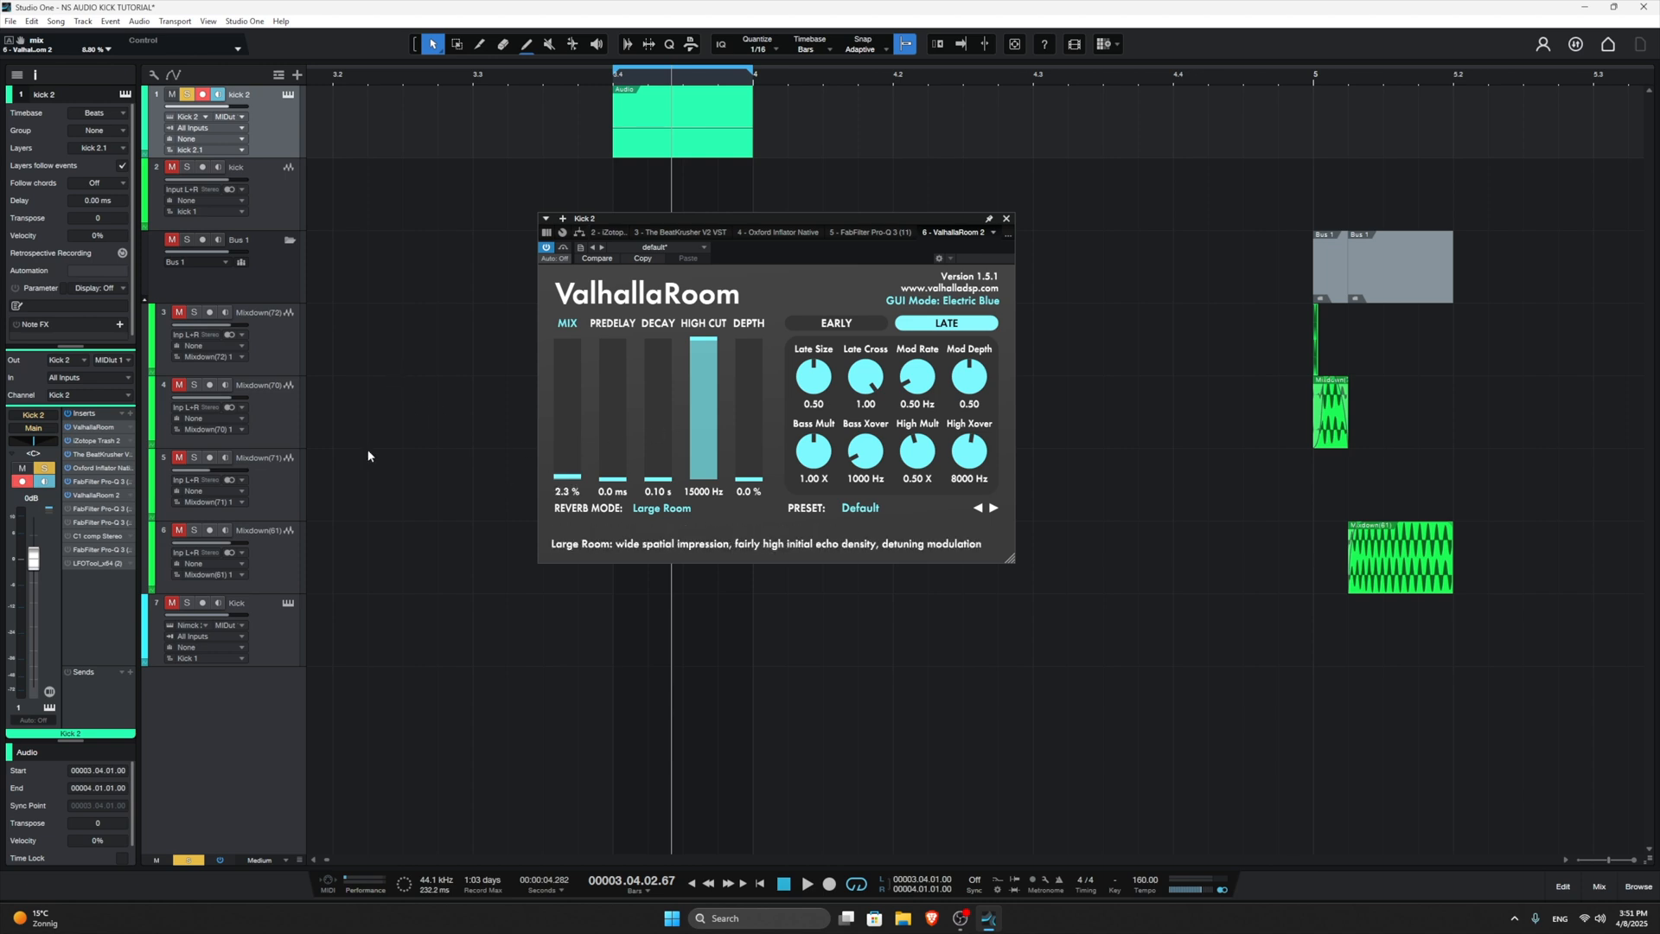
Step: Enable and inspect the second and third FabFilter Pro-Q 3 equalizers in the kick 2 insert chain
{"action": "left_click", "coordinate": [109, 505]}
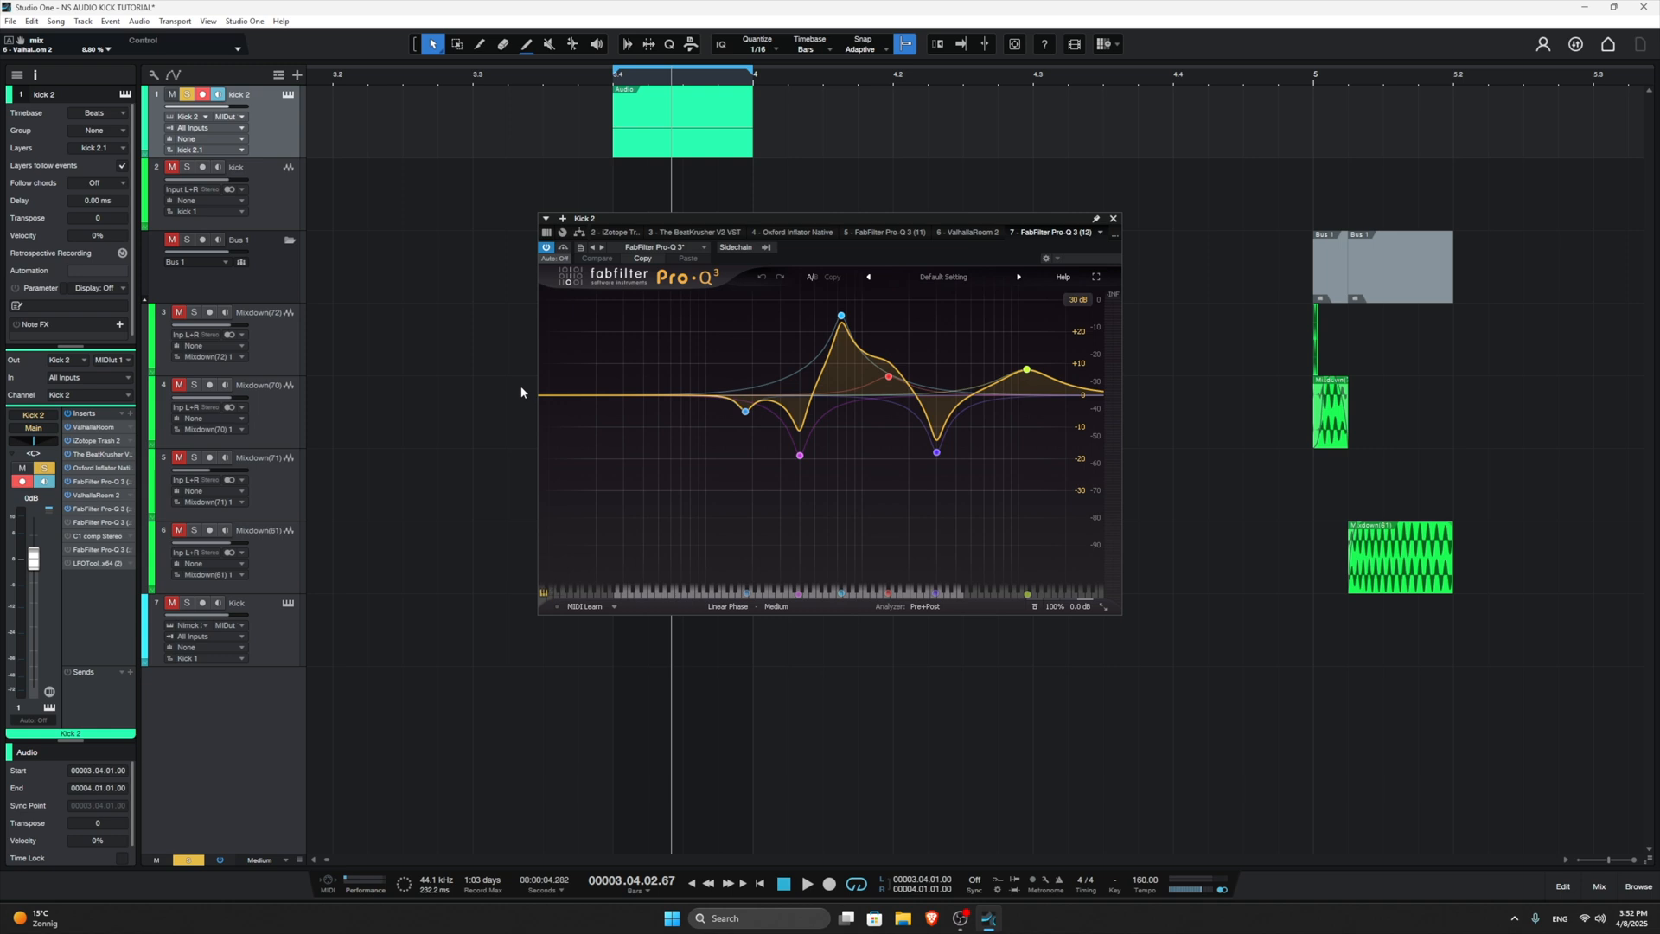
{"action": "left_click", "coordinate": [846, 330]}
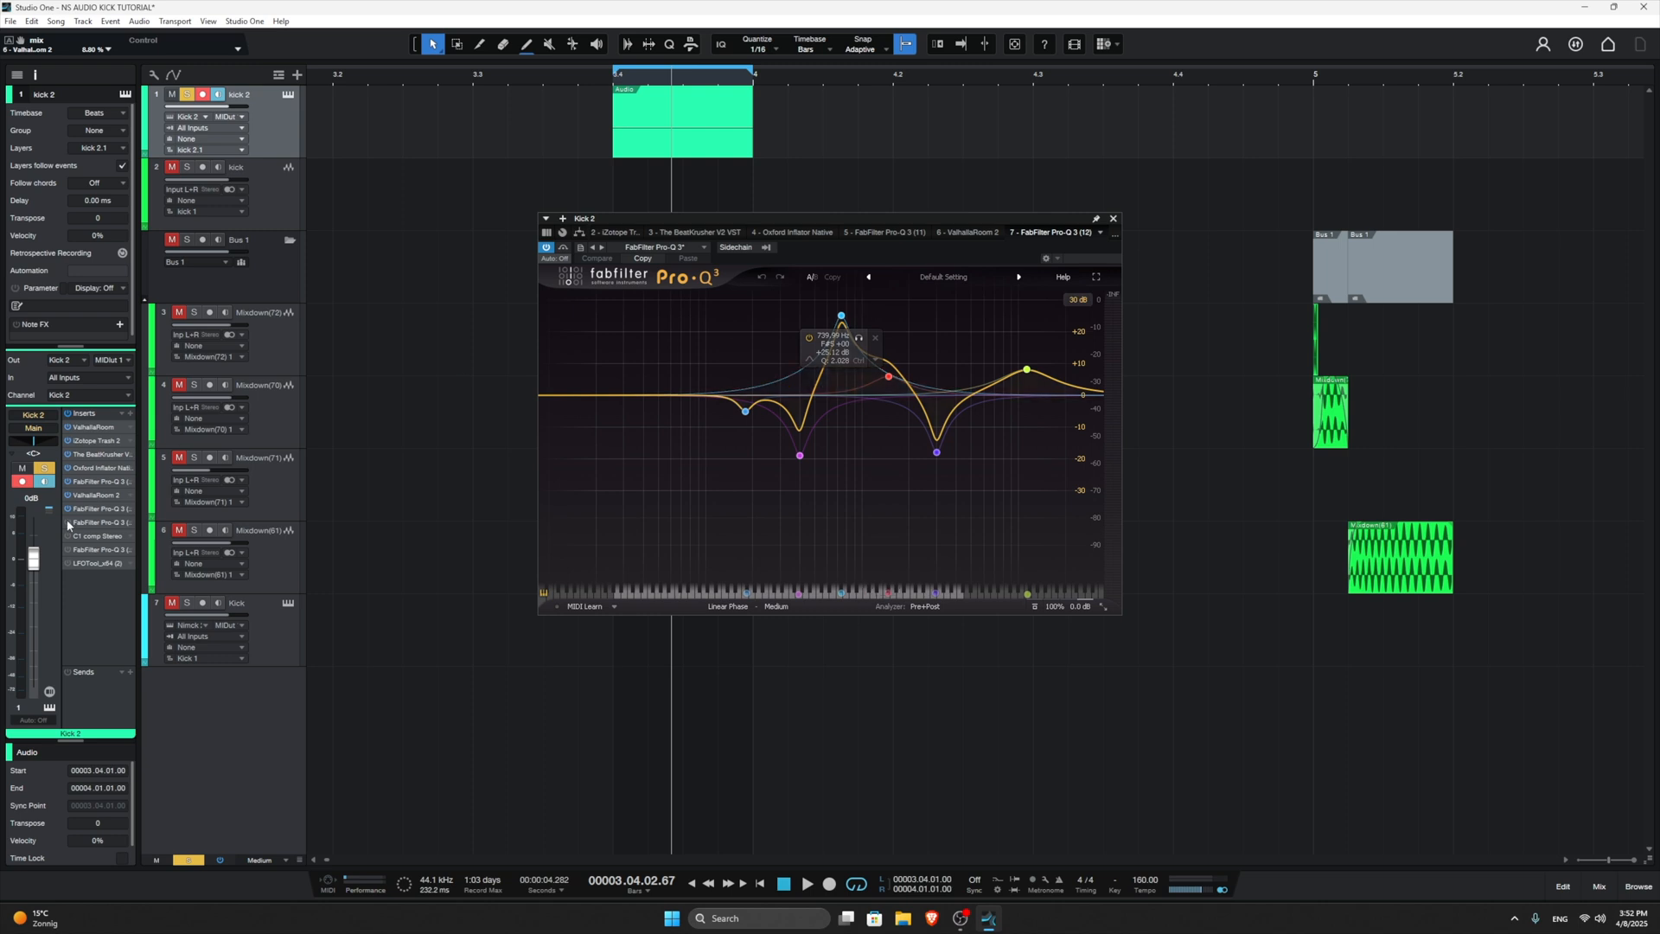
{"action": "left_click", "coordinate": [115, 523]}
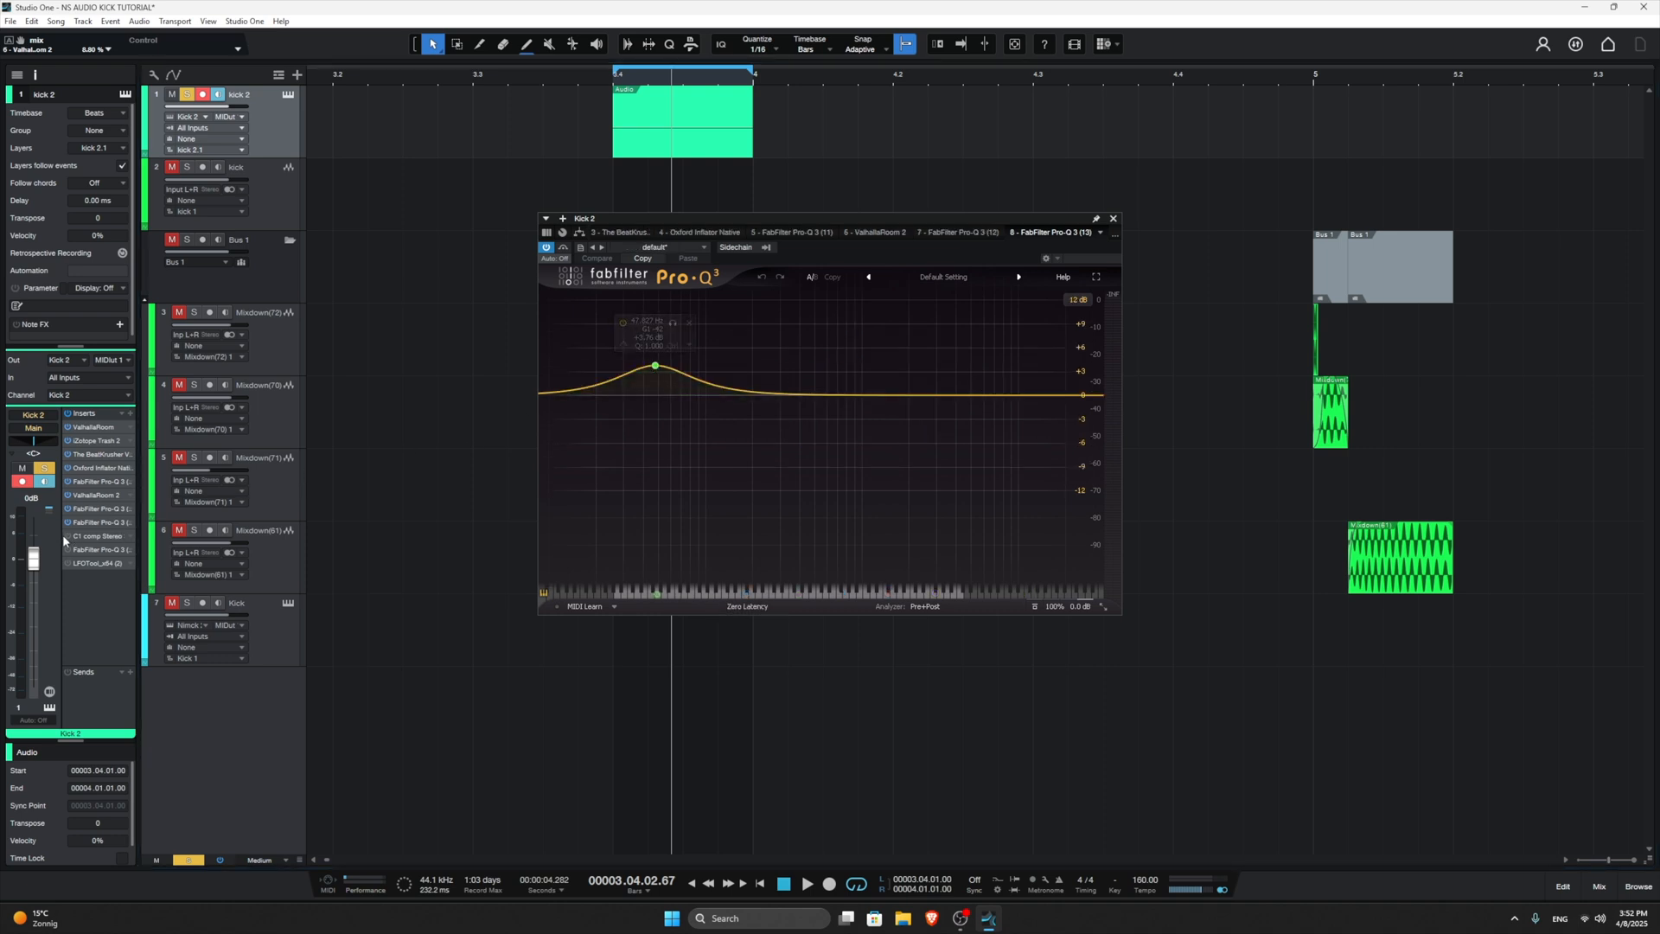
Step: Enable the C1 compressor, the last FabFilter Pro-Q 3 and LFOTool on kick 2, inspecting their settings and auditioning the kick
{"action": "left_click", "coordinate": [97, 536]}
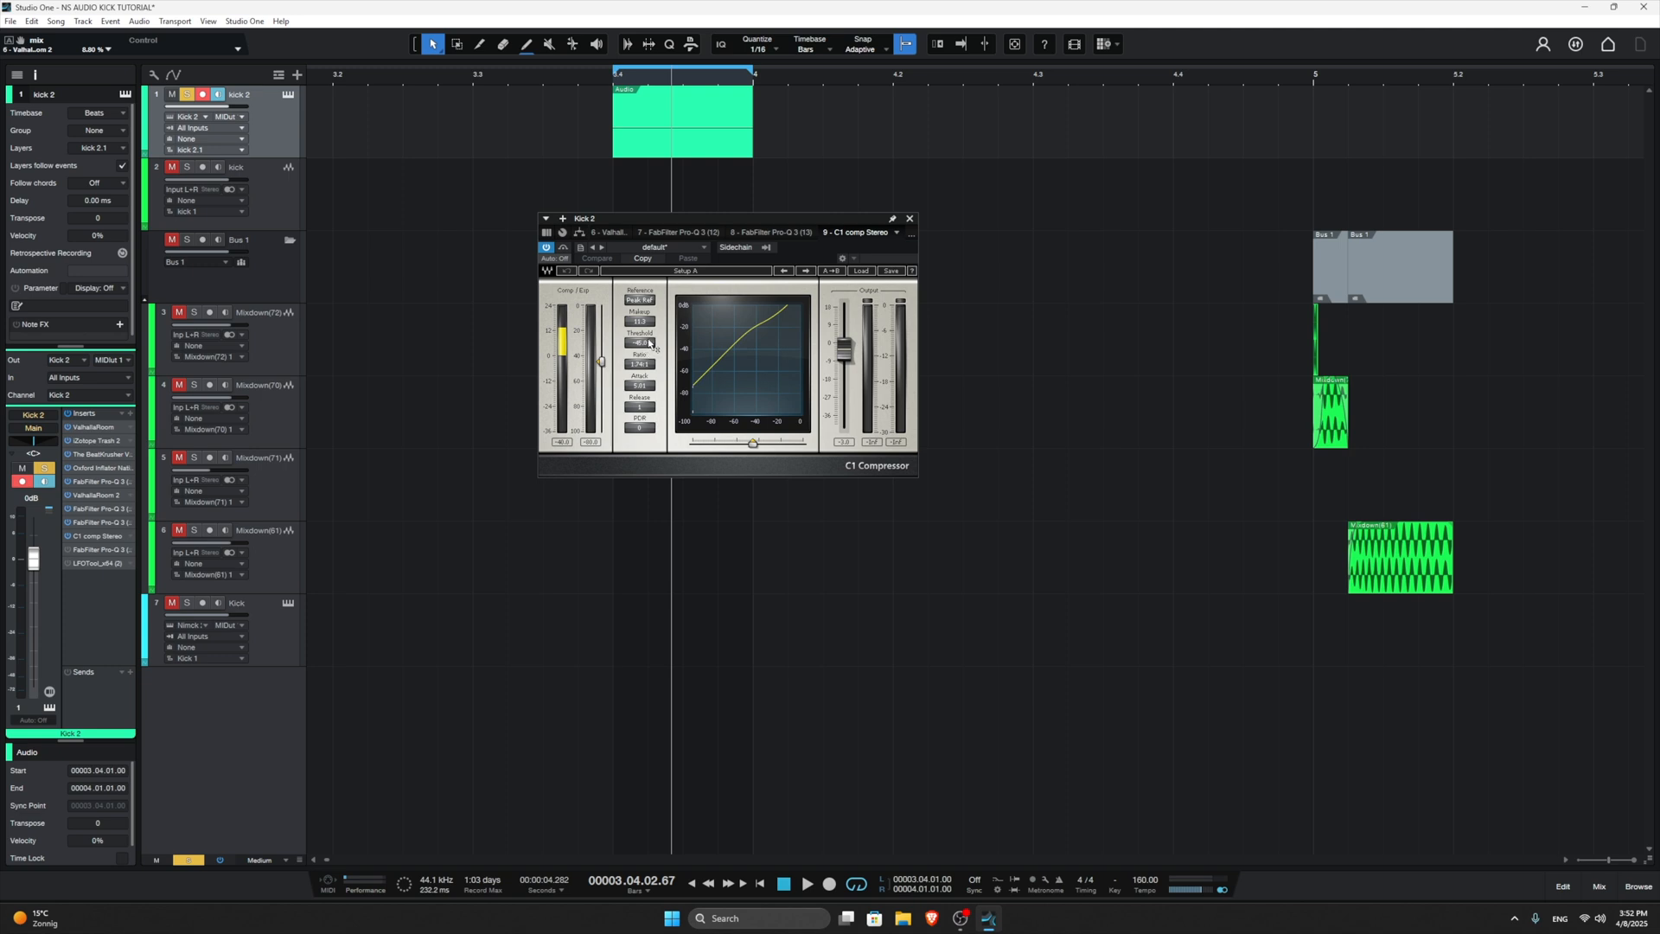
{"action": "key", "text": "space"}
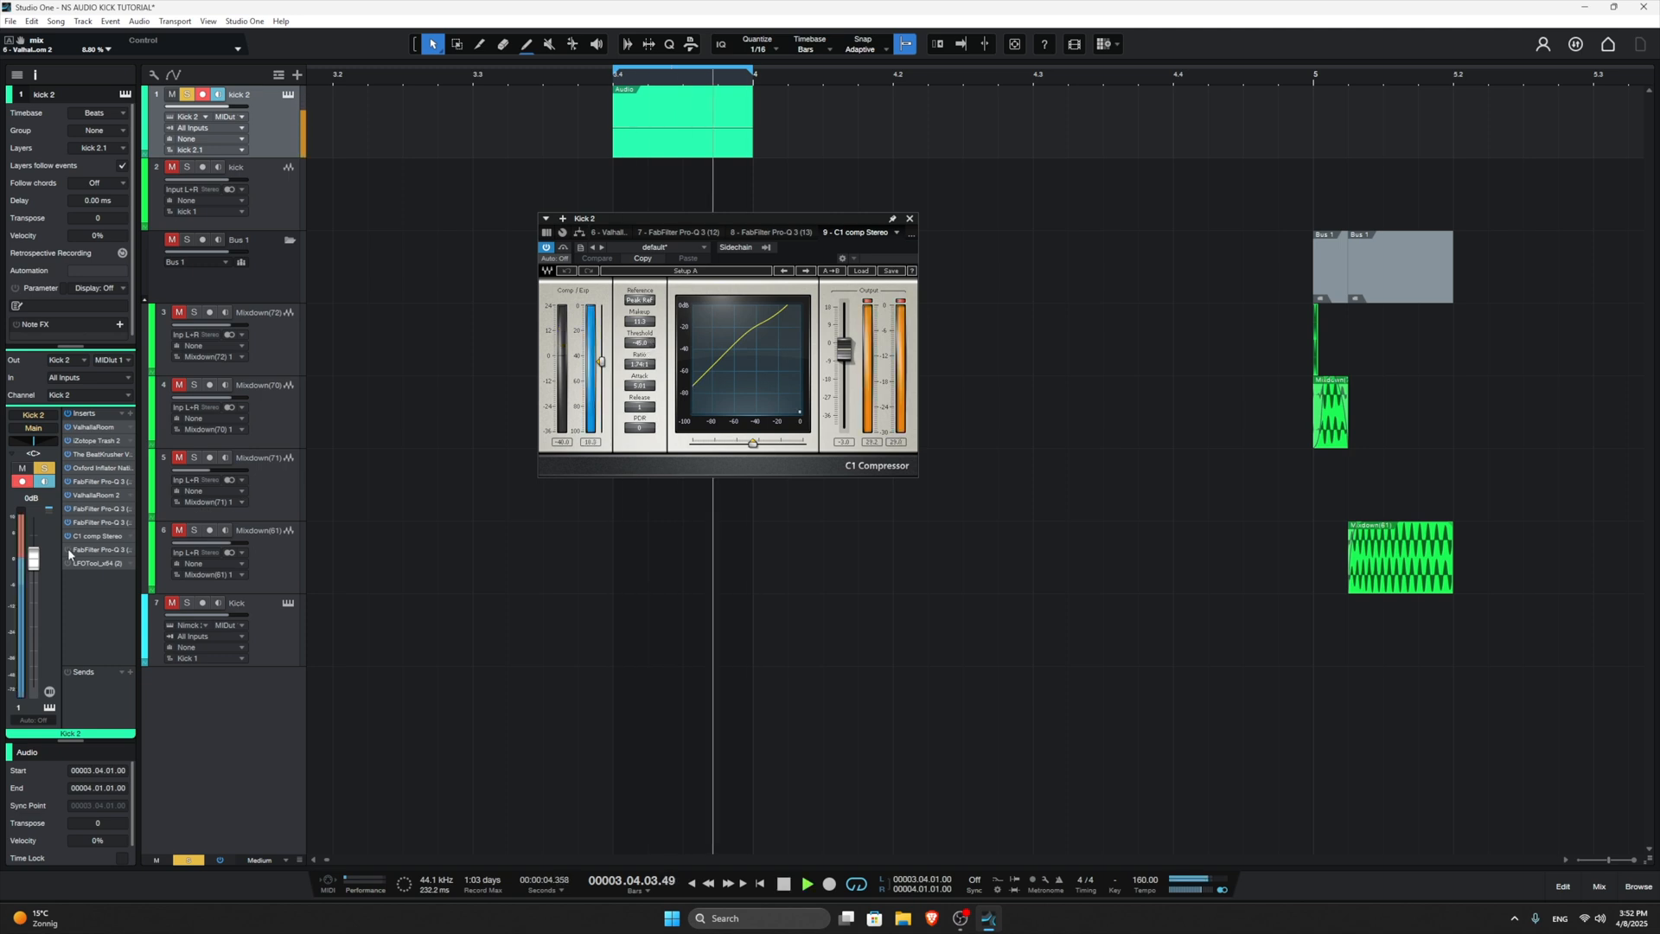
{"action": "key", "text": "space"}
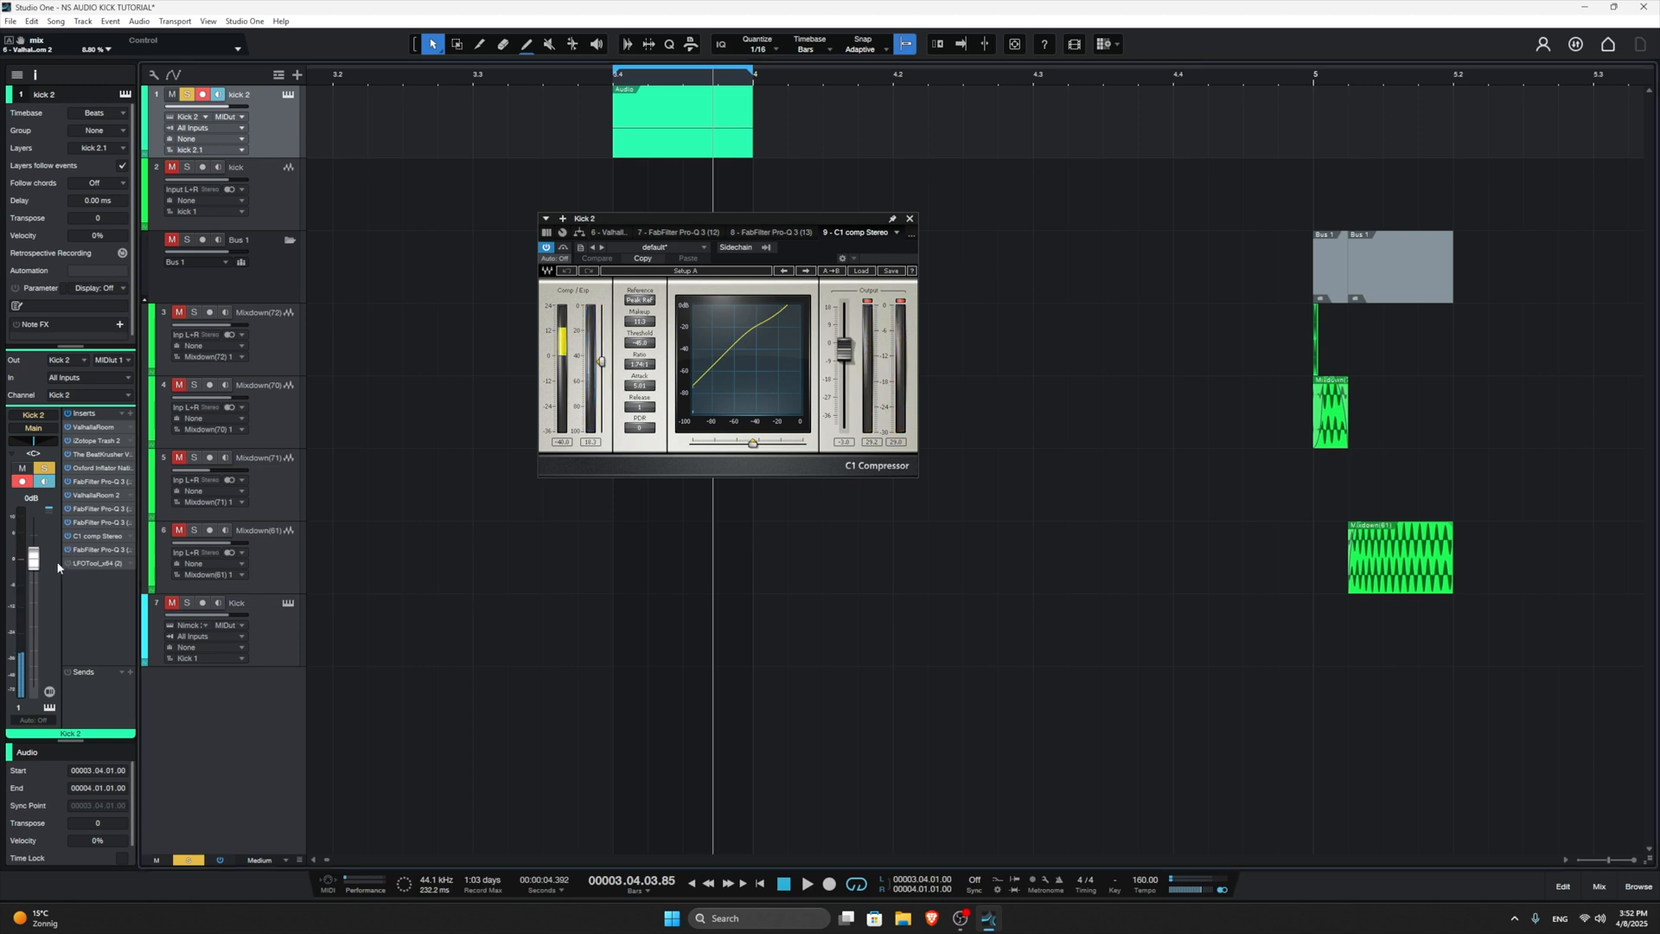
{"action": "left_click", "coordinate": [100, 548]}
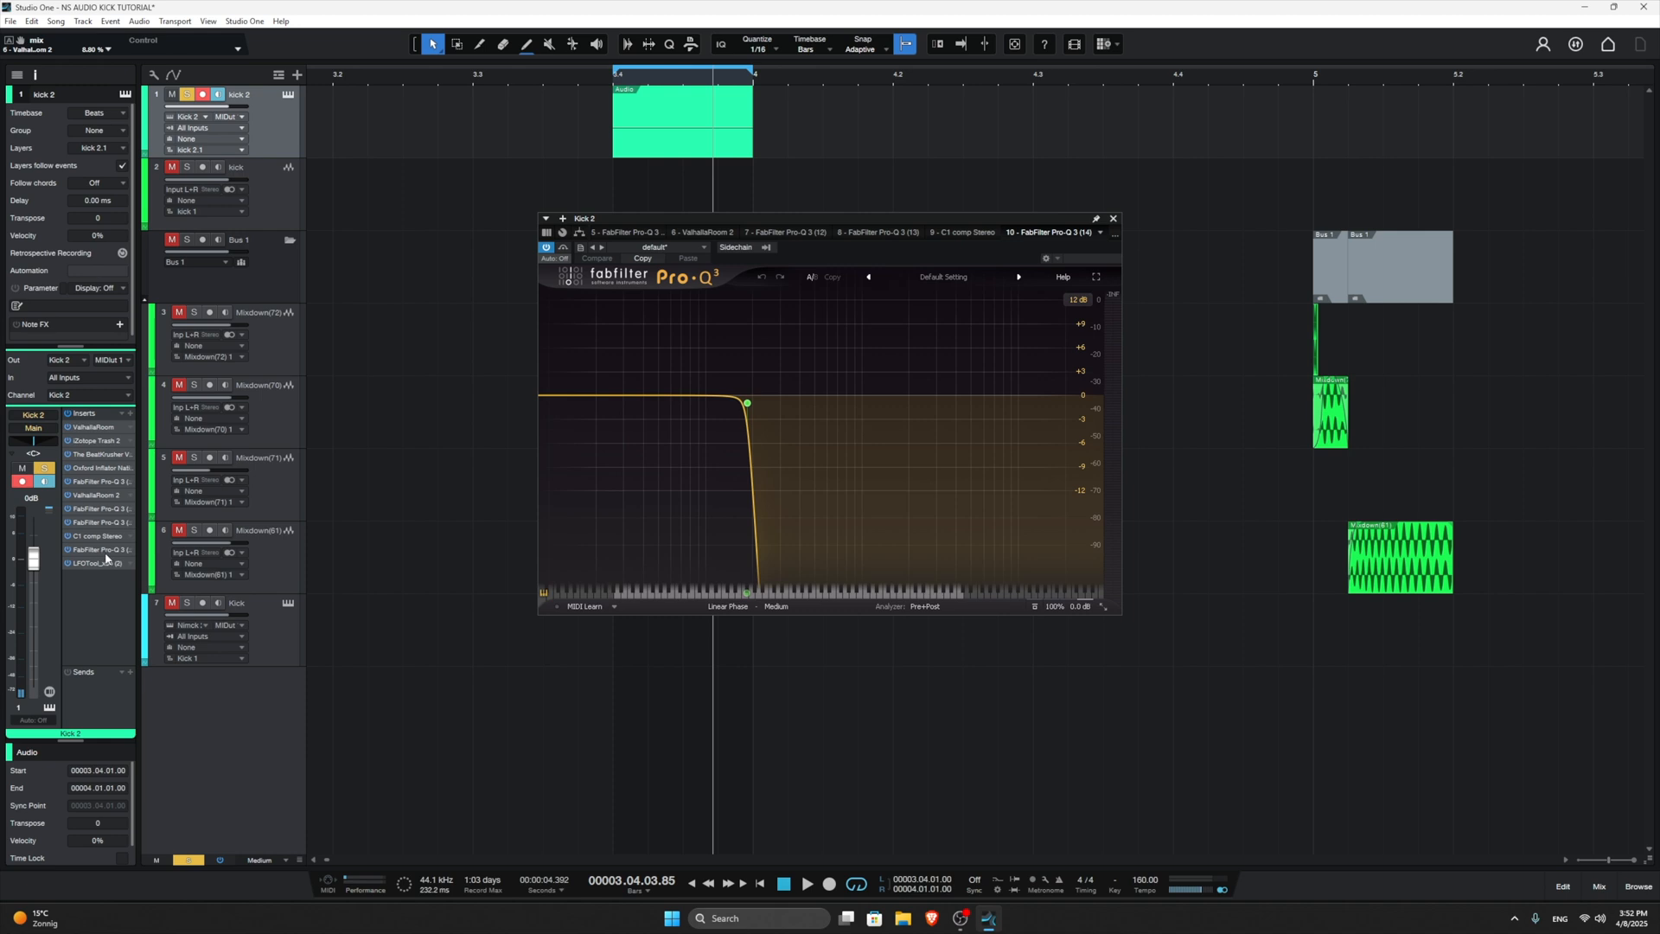
{"action": "mouse_move", "coordinate": [708, 444]}
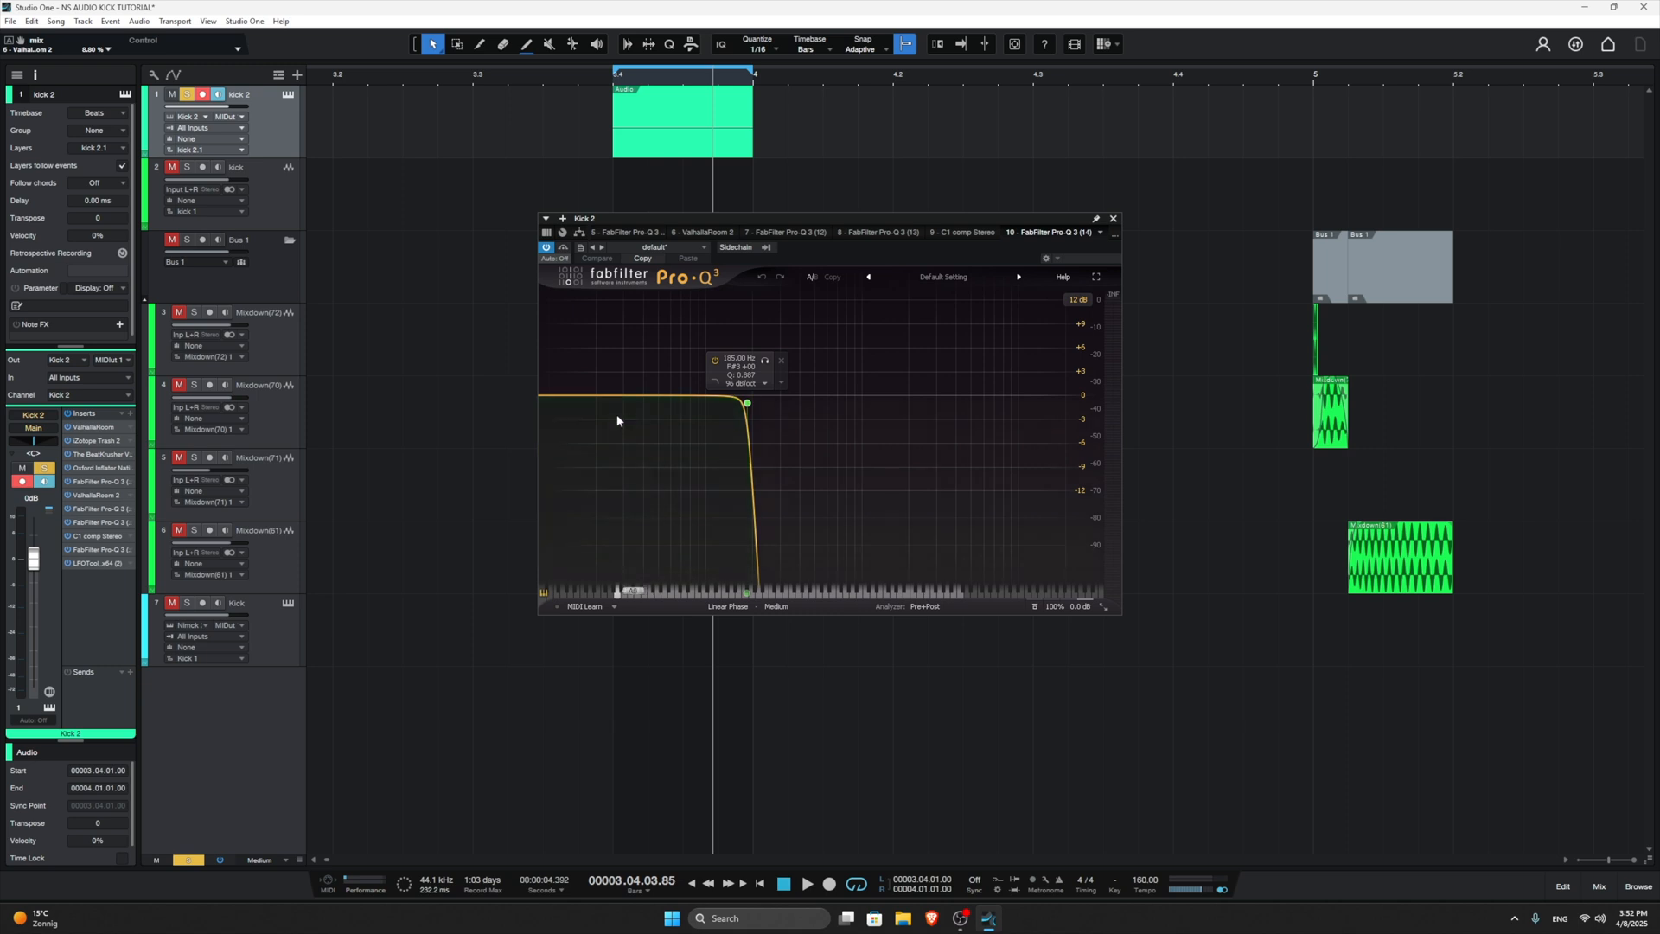
{"action": "double_click", "coordinate": [107, 564]}
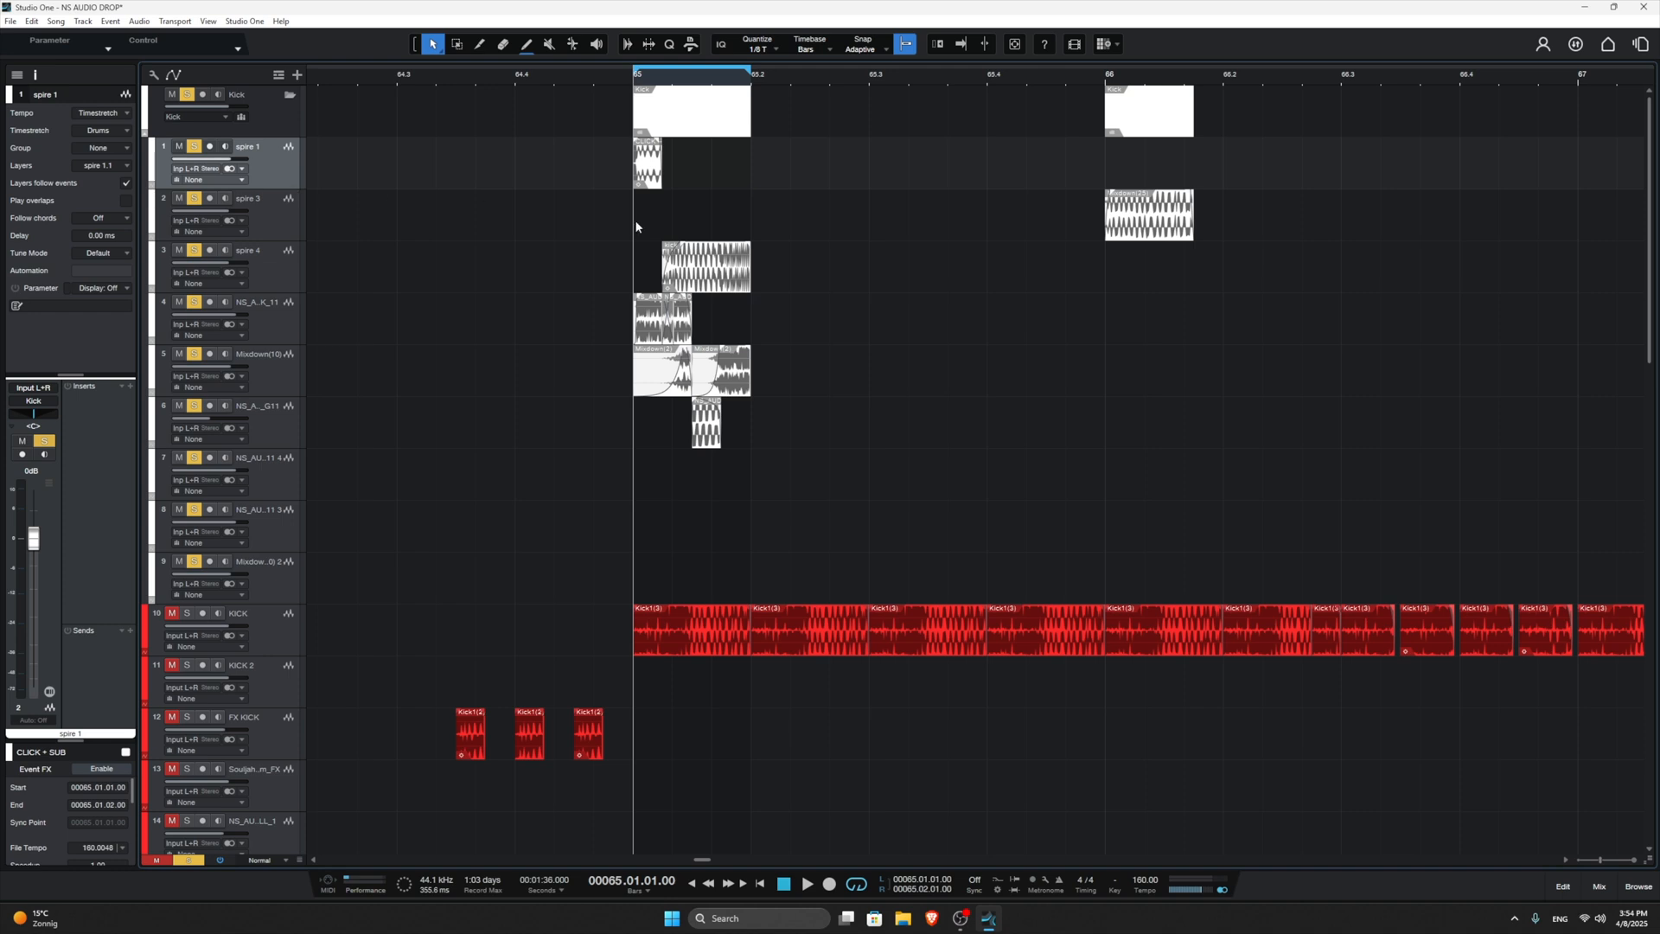
Step: Play the looped kick layers at bar 65 in the NS AUDIO DROP song
{"action": "key", "text": "space"}
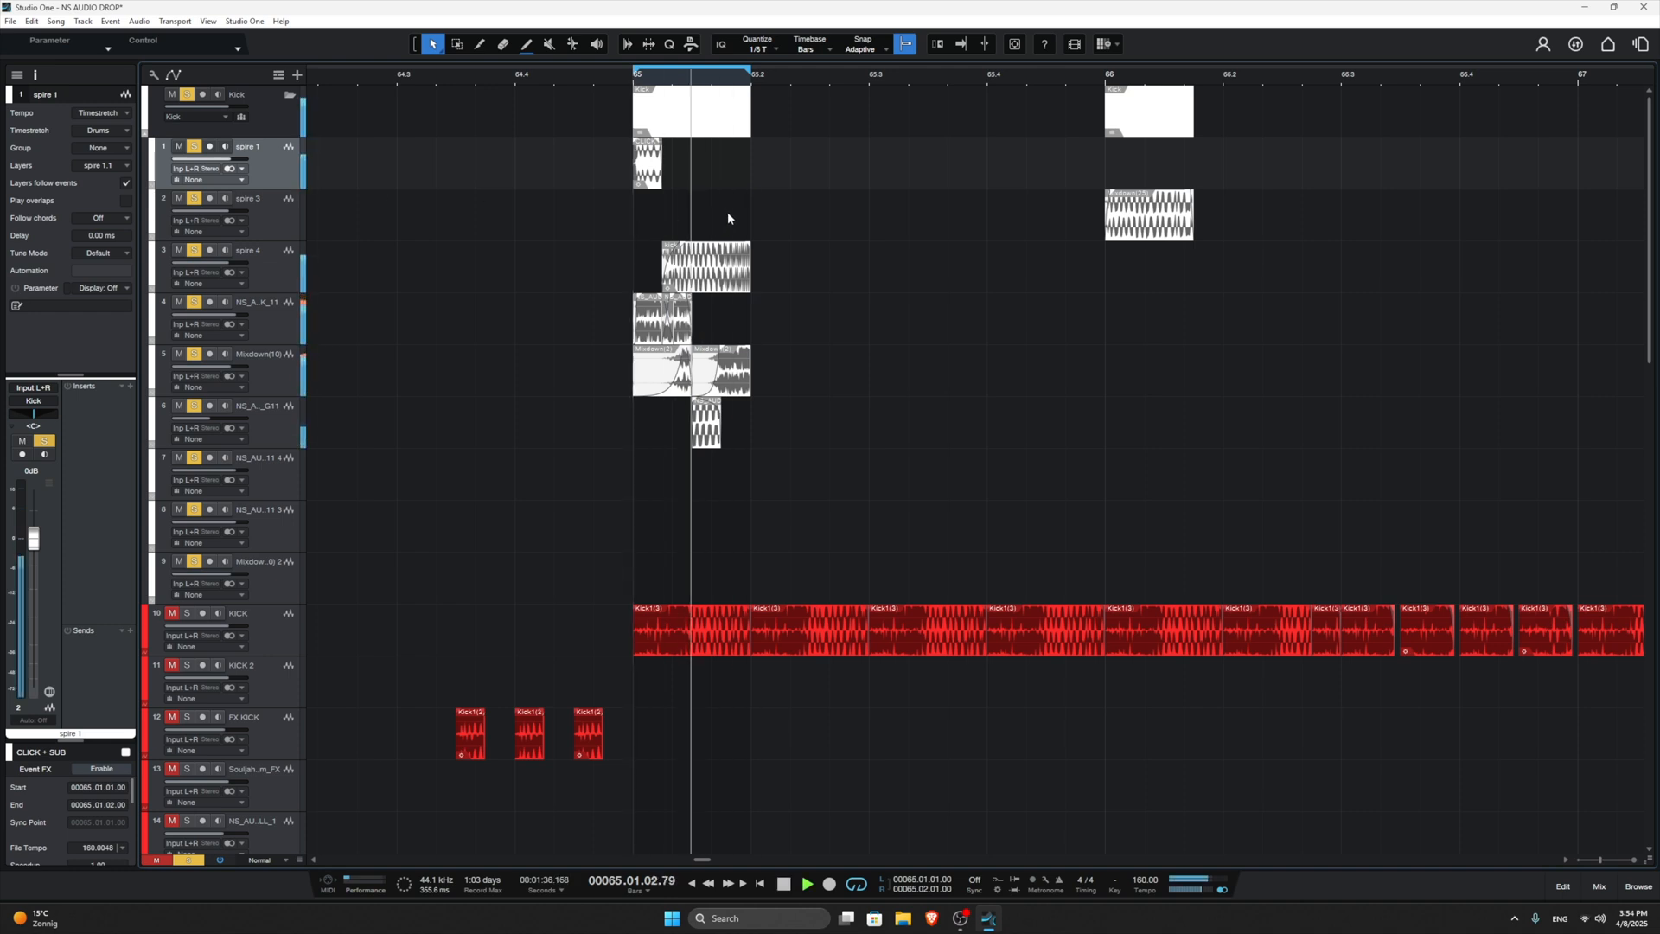
{"action": "key", "text": "space"}
Step: Clear all track solos, solo only the spire 4 kick layer and audition it
{"action": "left_click", "coordinate": [281, 267]}
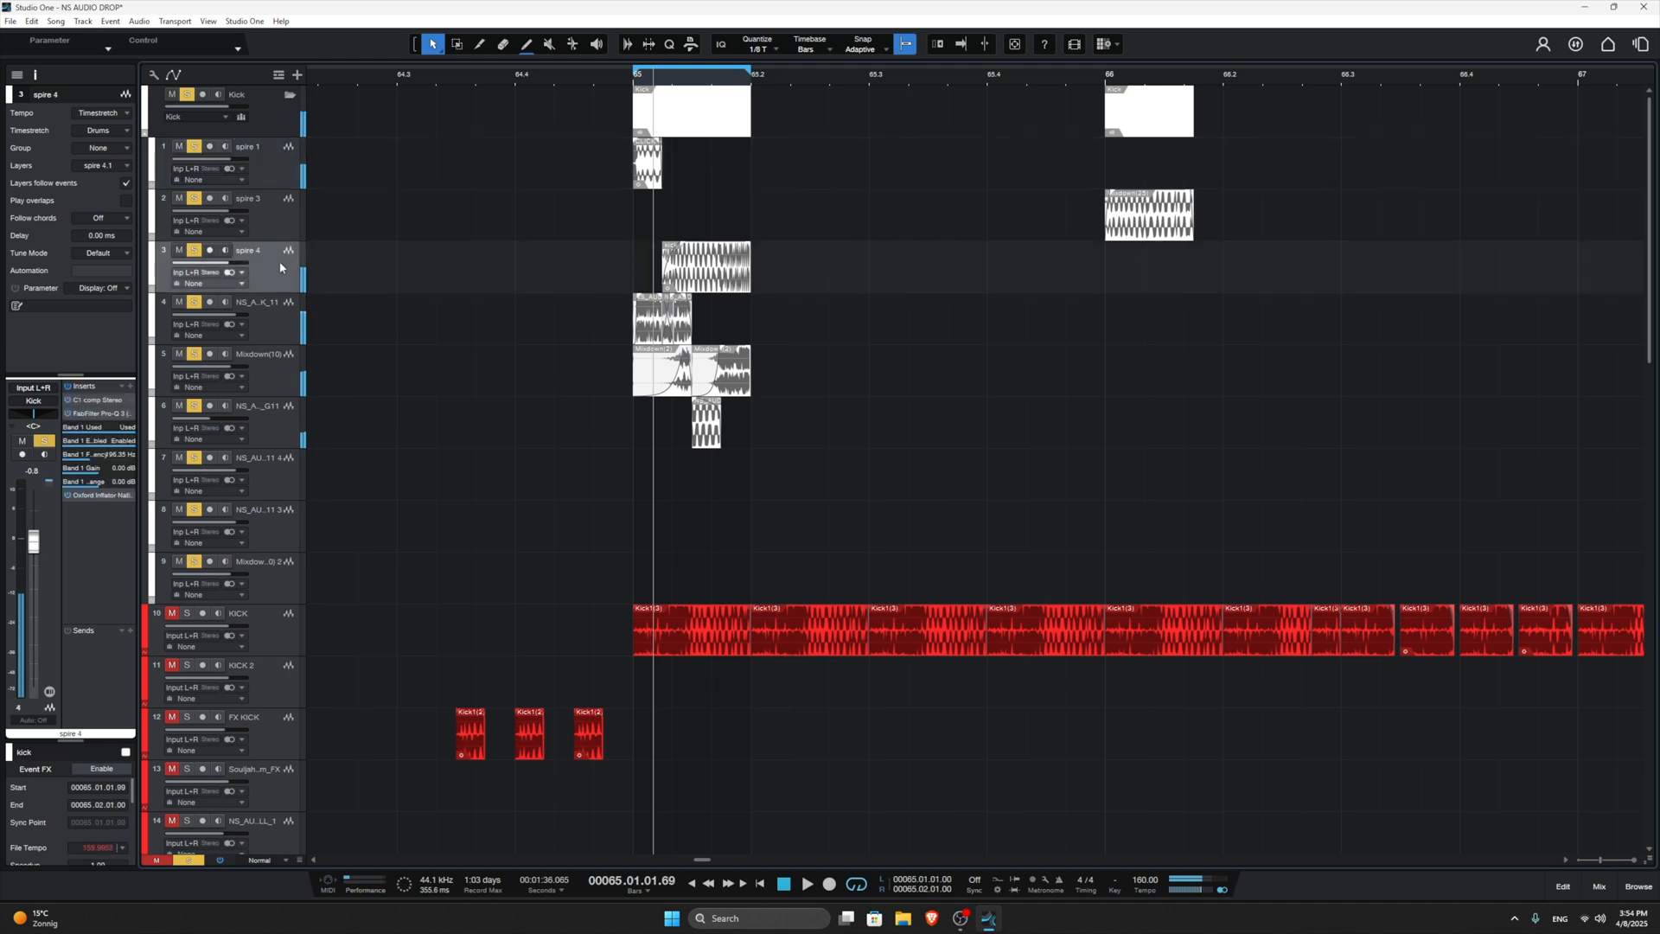
{"action": "scroll", "coordinate": [650, 270], "scroll_direction": "up", "scroll_amount": 5}
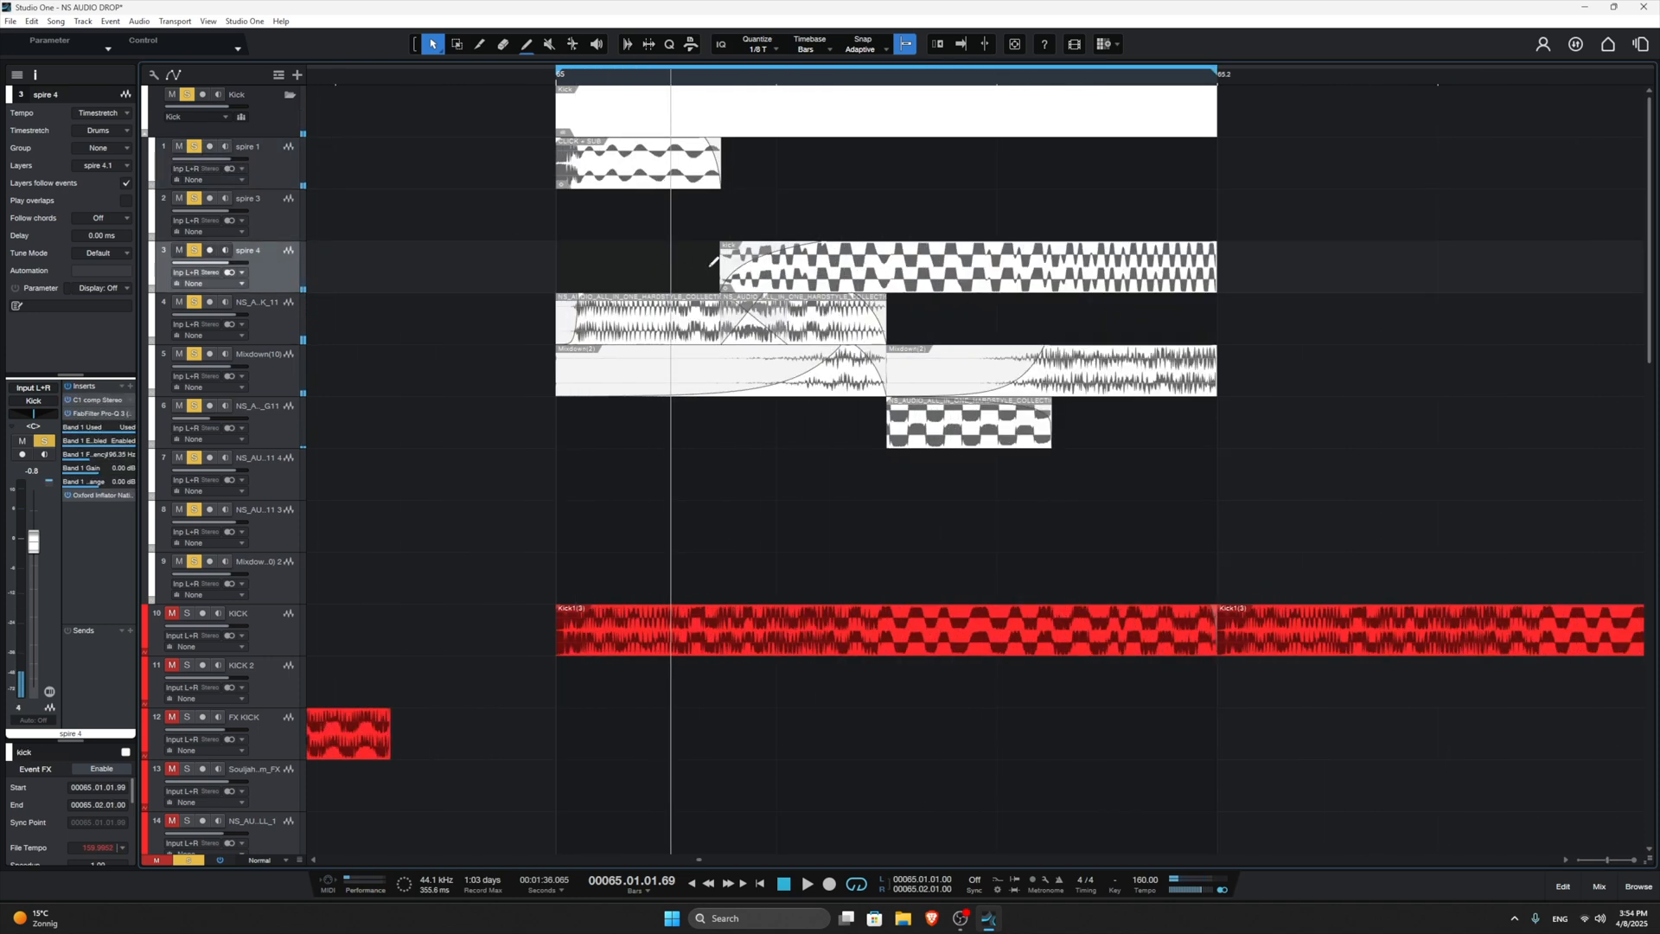
{"action": "scroll", "coordinate": [650, 269], "scroll_direction": "up", "scroll_amount": 2}
{"action": "scroll", "coordinate": [553, 246], "scroll_direction": "down", "scroll_amount": 5}
{"action": "scroll", "coordinate": [557, 247], "scroll_direction": "down", "scroll_amount": 1}
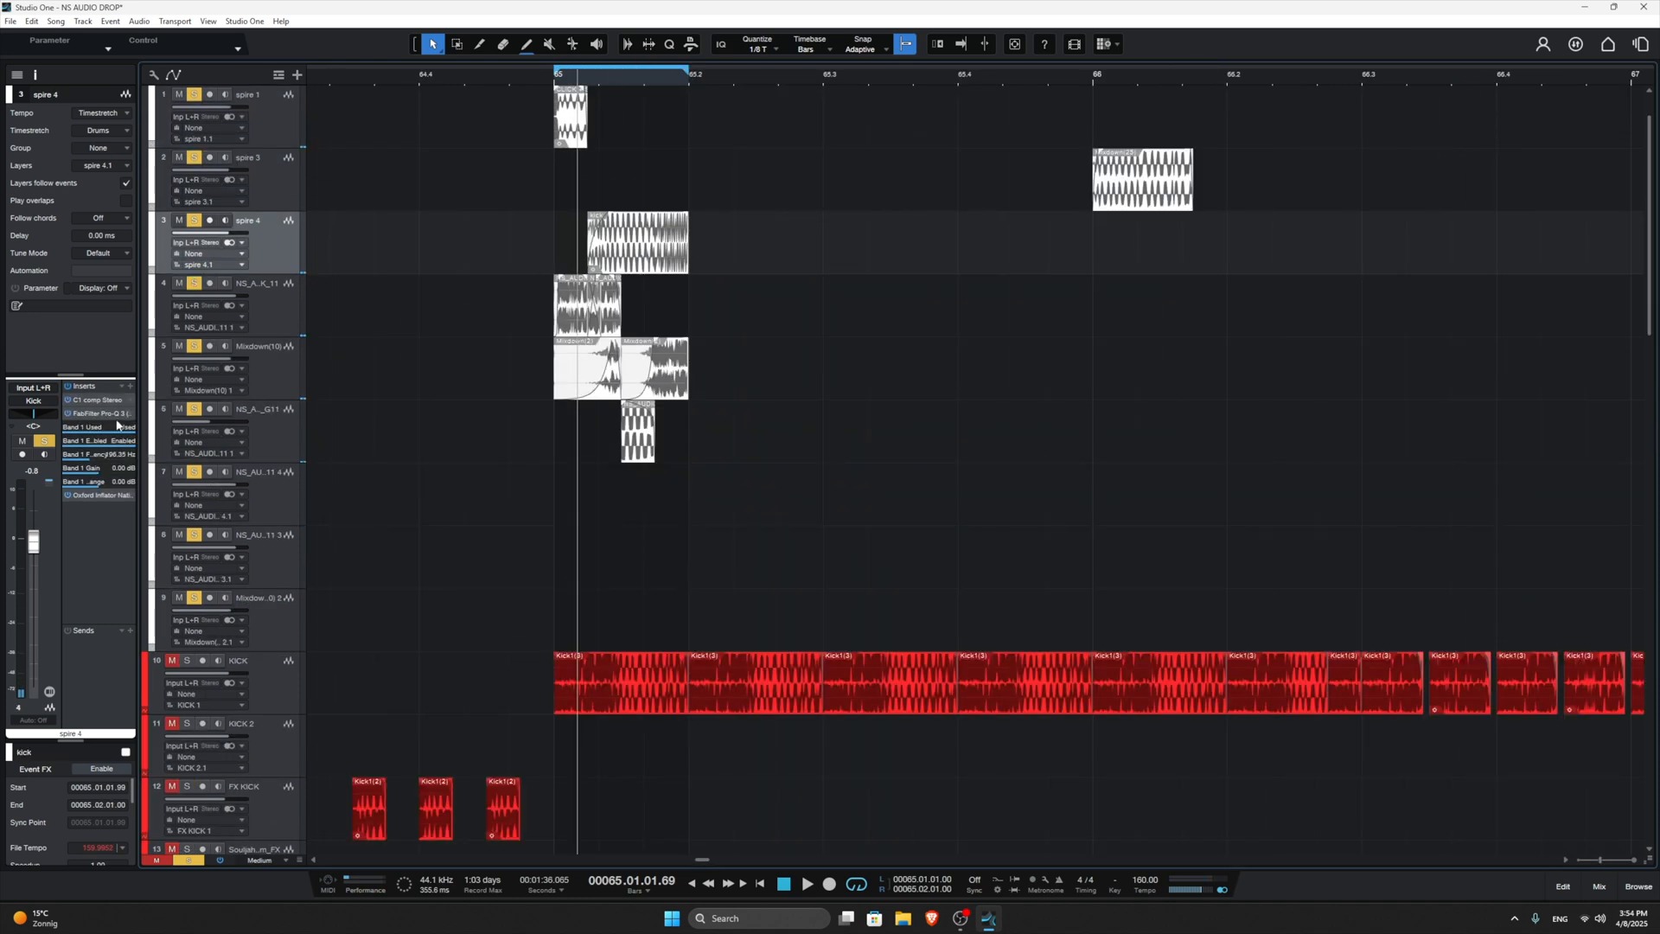
{"action": "left_click", "coordinate": [188, 861]}
{"action": "left_click", "coordinate": [193, 220]}
{"action": "key", "text": "space"}
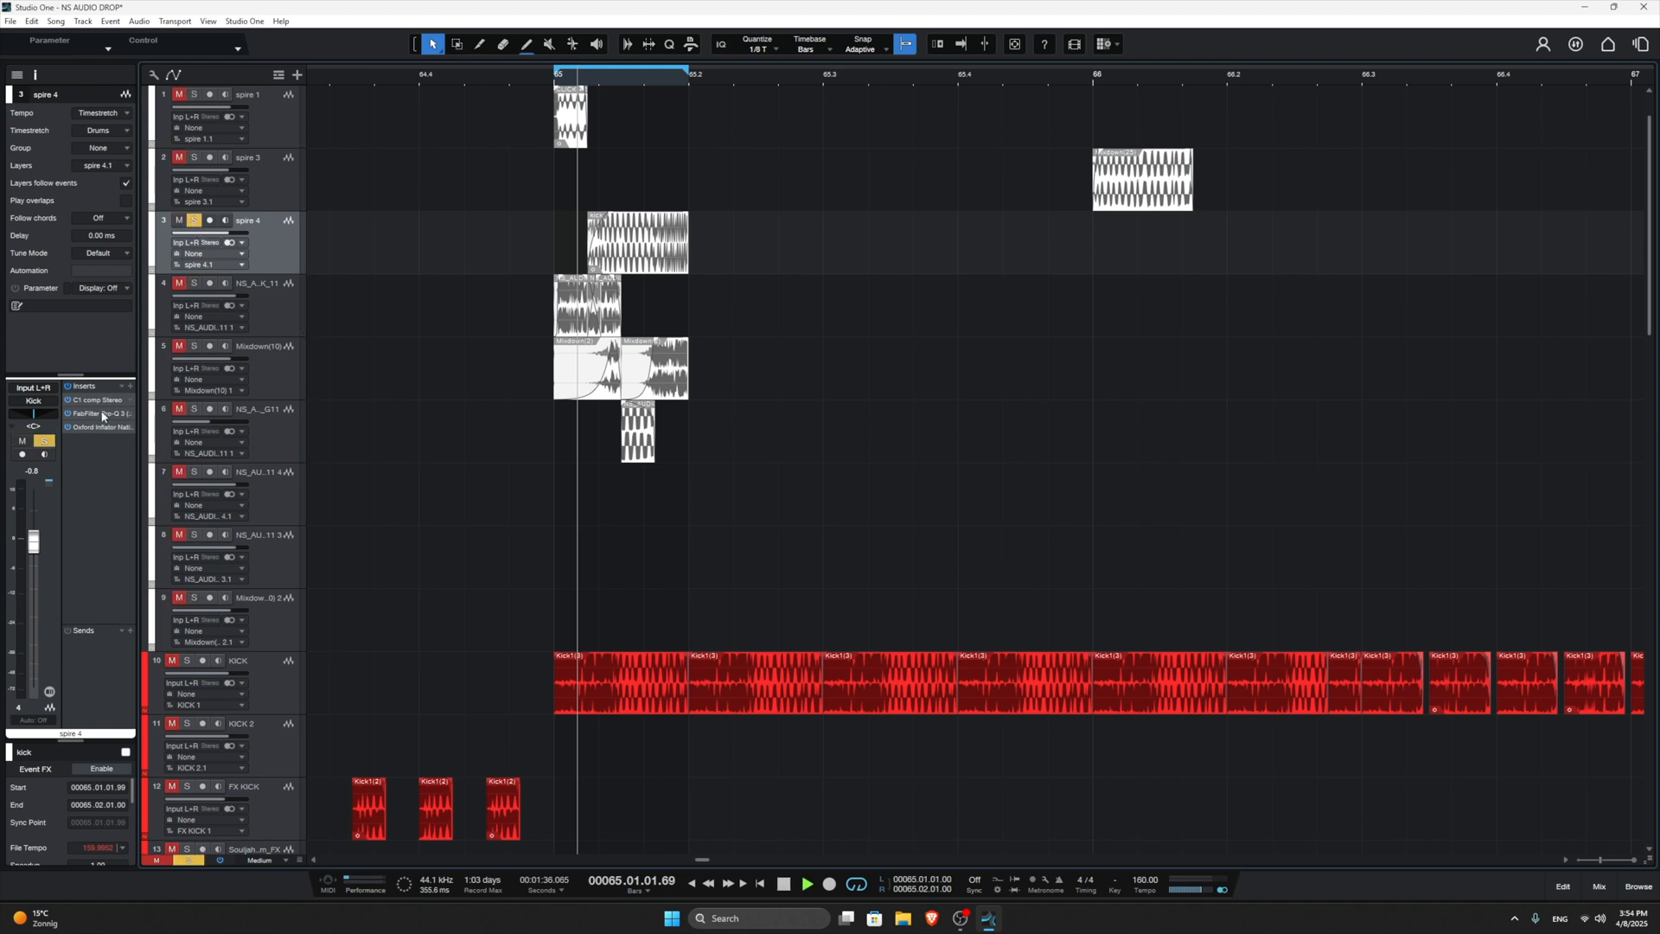
{"action": "key", "text": "space"}
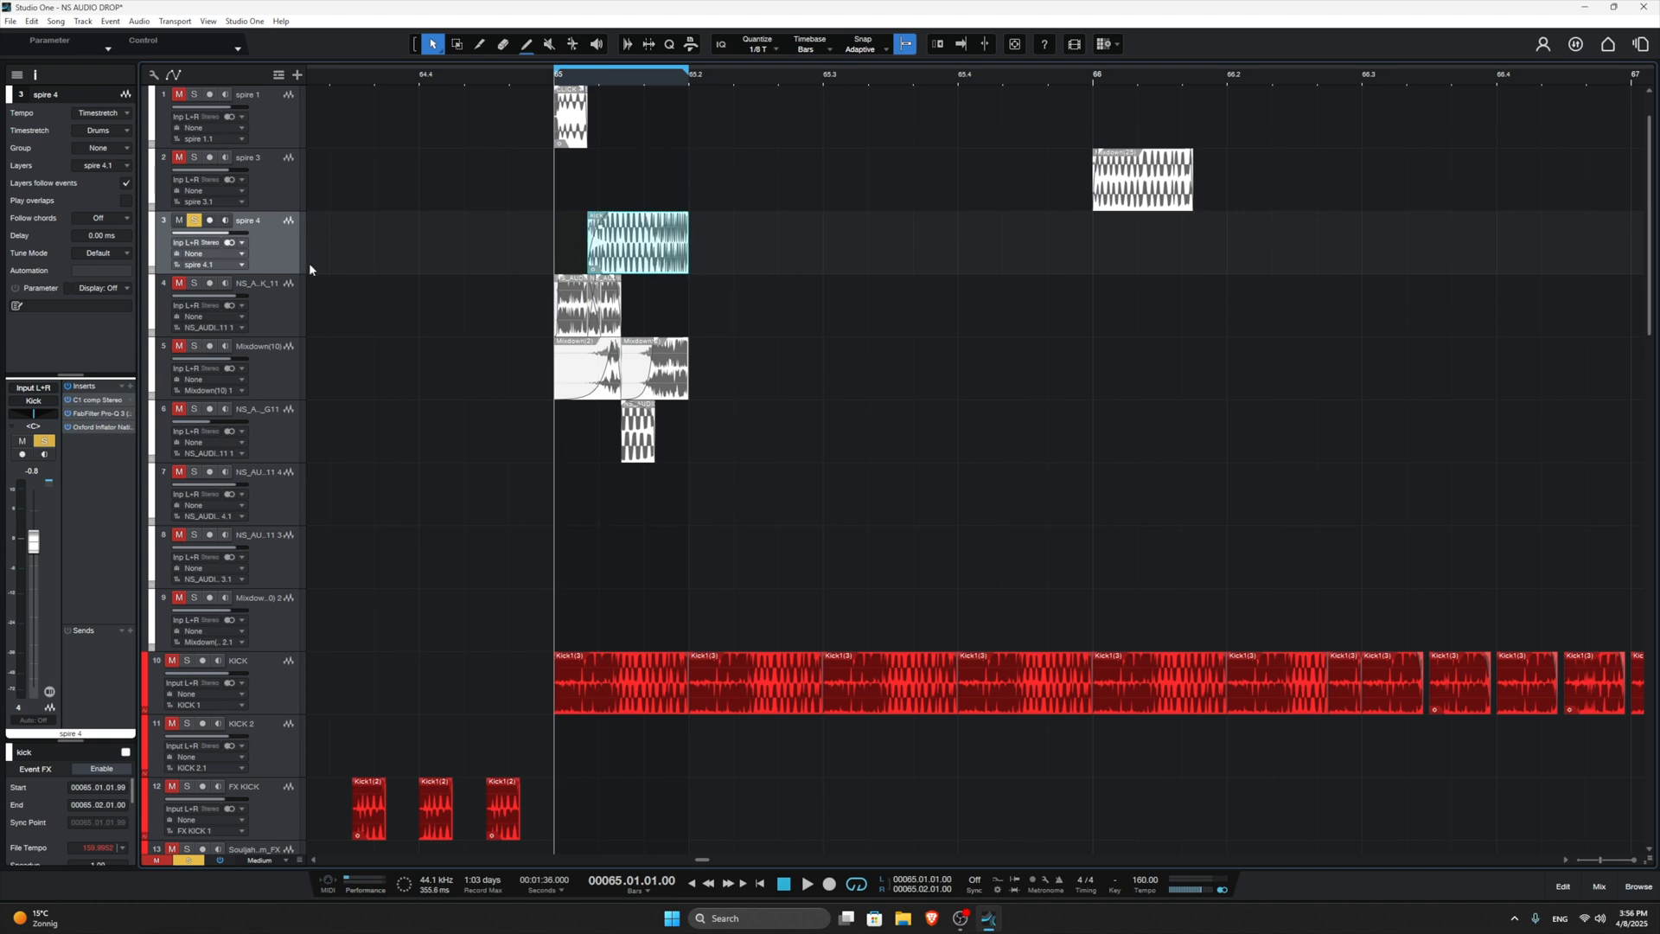
Step: Inspect the C1 compressor, FabFilter Pro-Q 3 and Oxford Inflator settings on spire 4, and play the layer again
{"action": "left_click", "coordinate": [119, 400]}
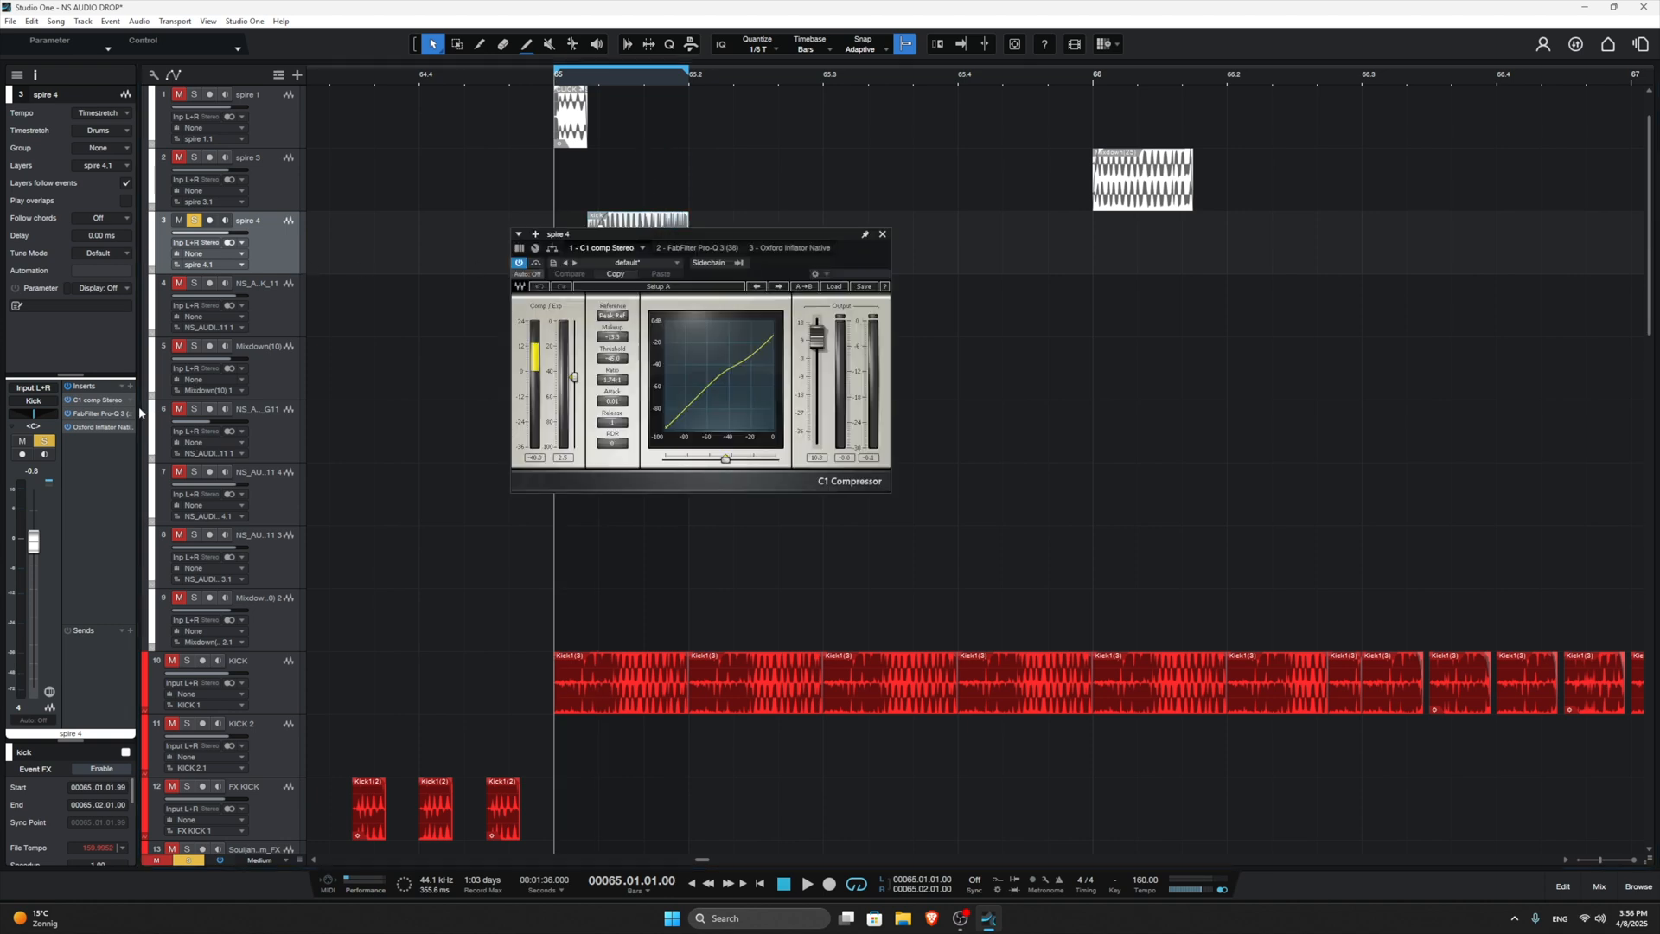
{"action": "left_click", "coordinate": [113, 414]}
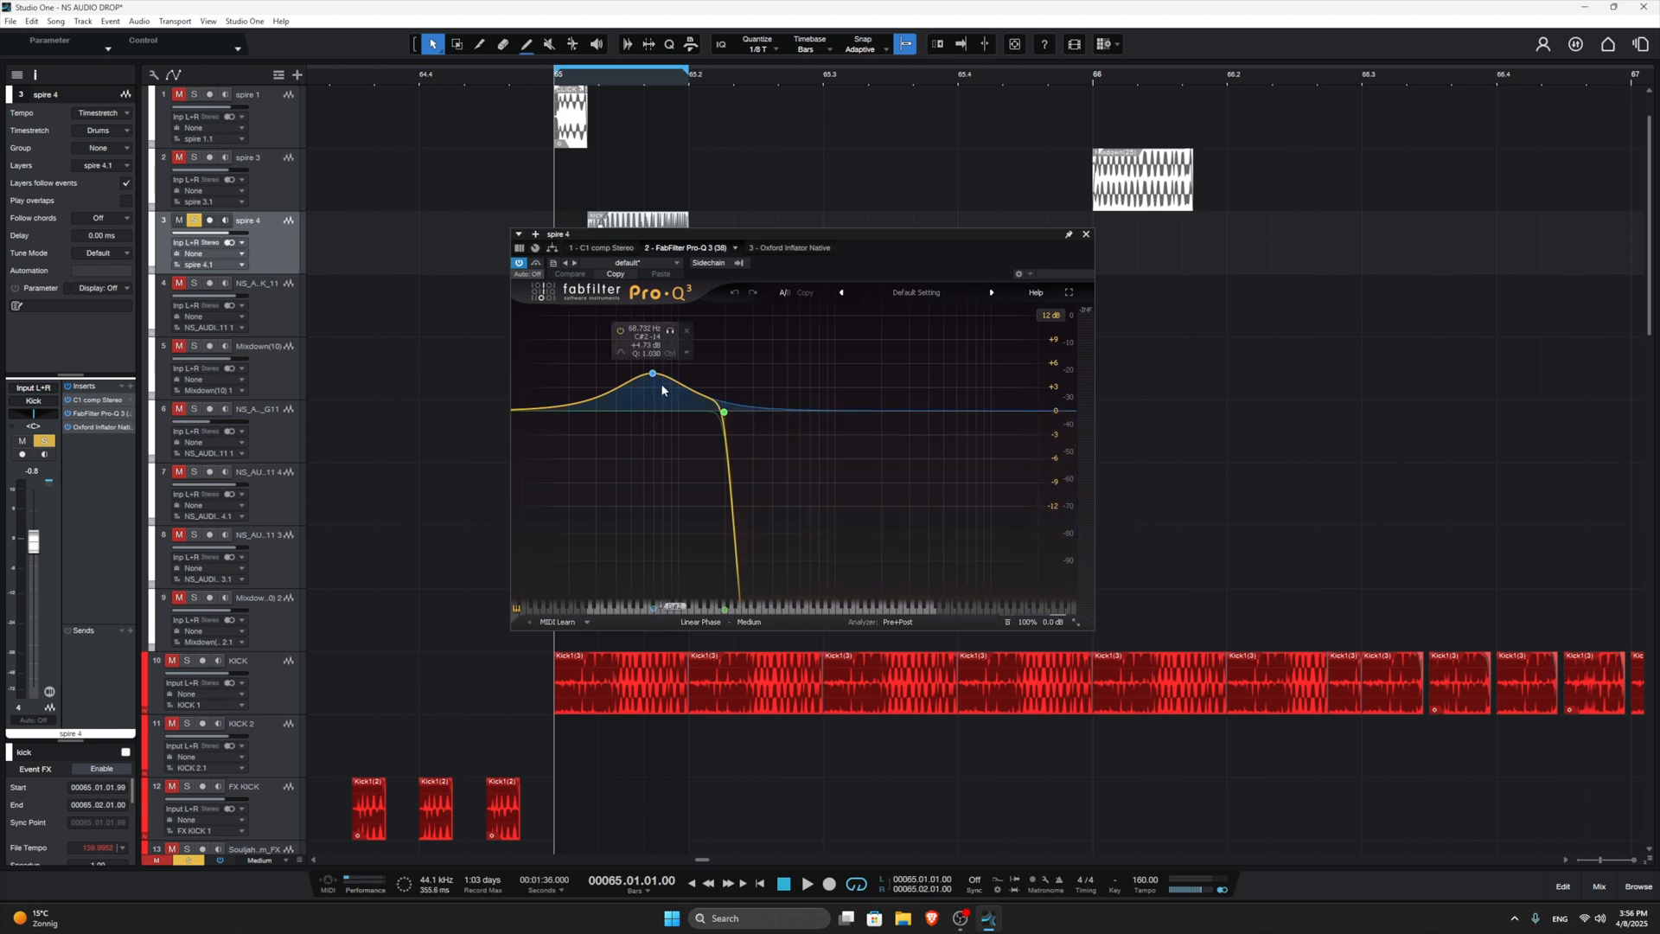
{"action": "left_click", "coordinate": [103, 427]}
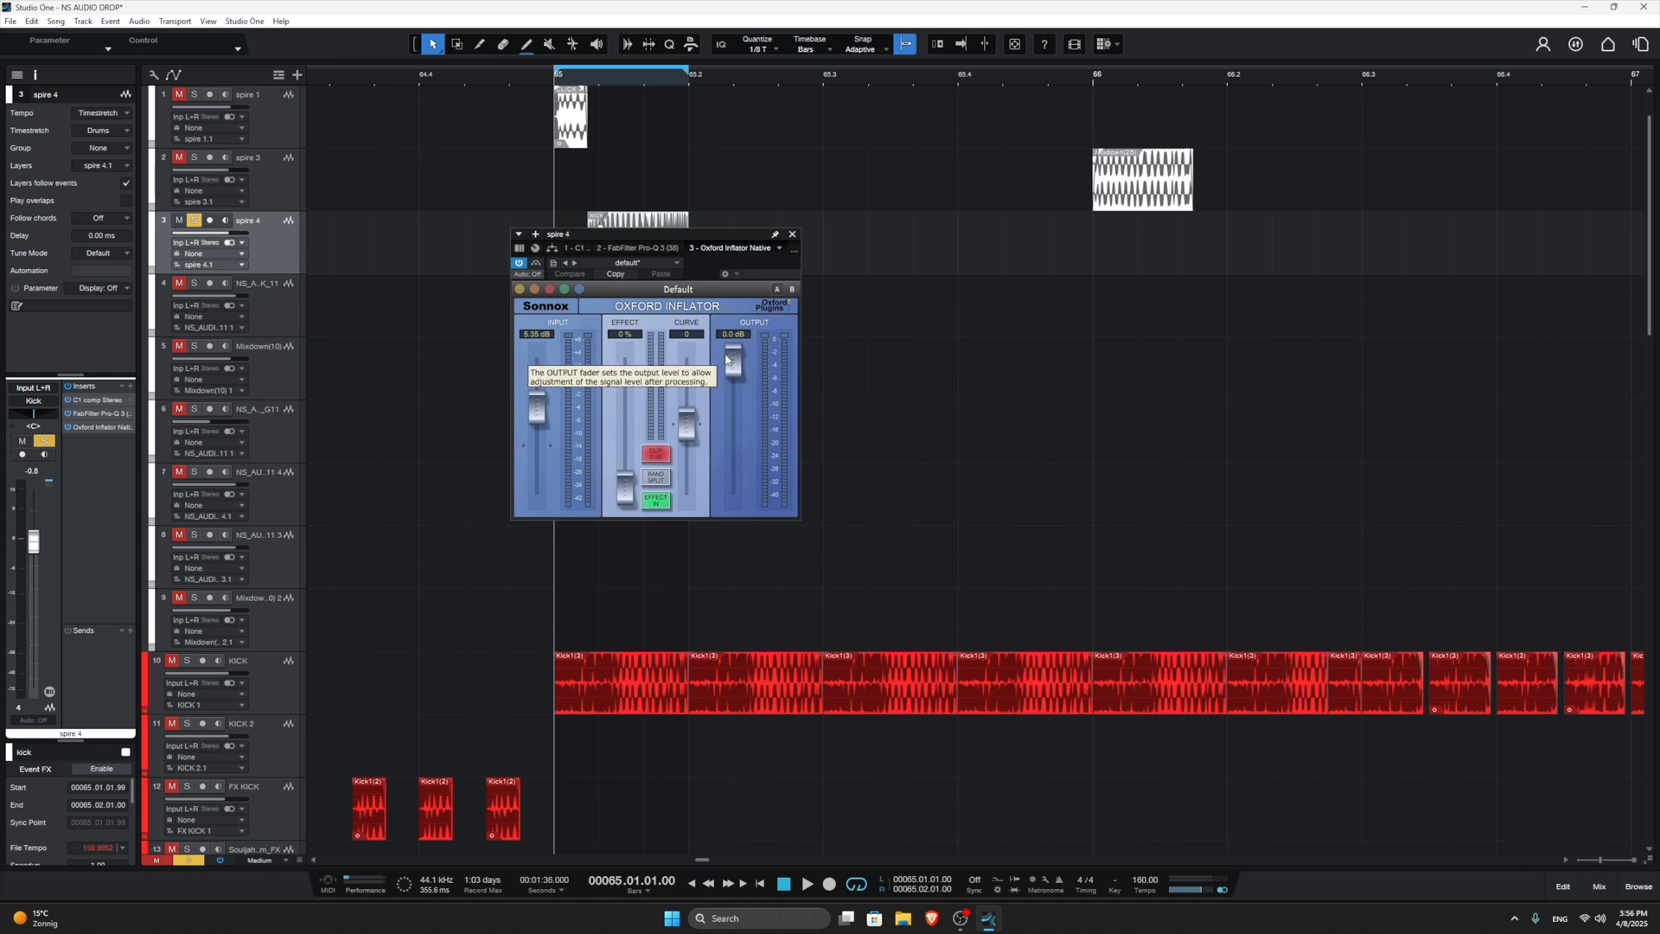
{"action": "left_click", "coordinate": [792, 235]}
{"action": "key", "text": "space"}
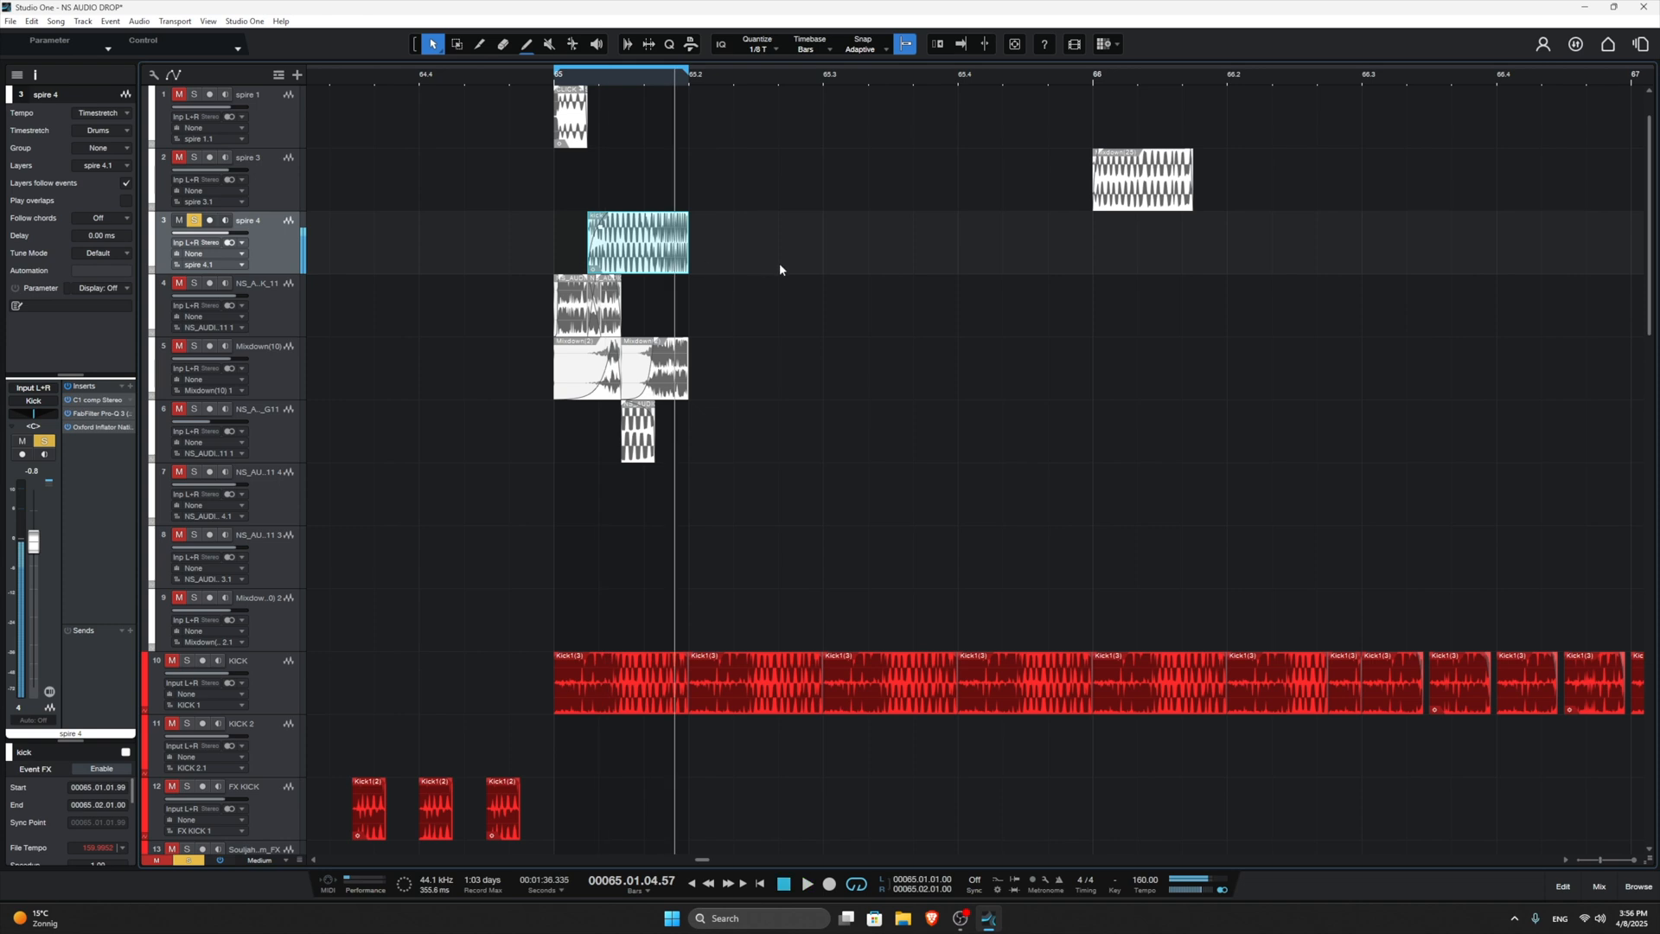
Step: Unsolo spire 4, solo the NS_AUDIO K_11 layer on track 4 and select its audio events
{"action": "left_click", "coordinate": [386, 267]}
{"action": "left_click", "coordinate": [194, 219]}
{"action": "left_click", "coordinate": [193, 283]}
{"action": "left_click", "coordinate": [554, 66]}
{"action": "scroll", "coordinate": [578, 298], "scroll_direction": "up", "scroll_amount": 5}
{"action": "scroll", "coordinate": [578, 296], "scroll_direction": "up", "scroll_amount": 3}
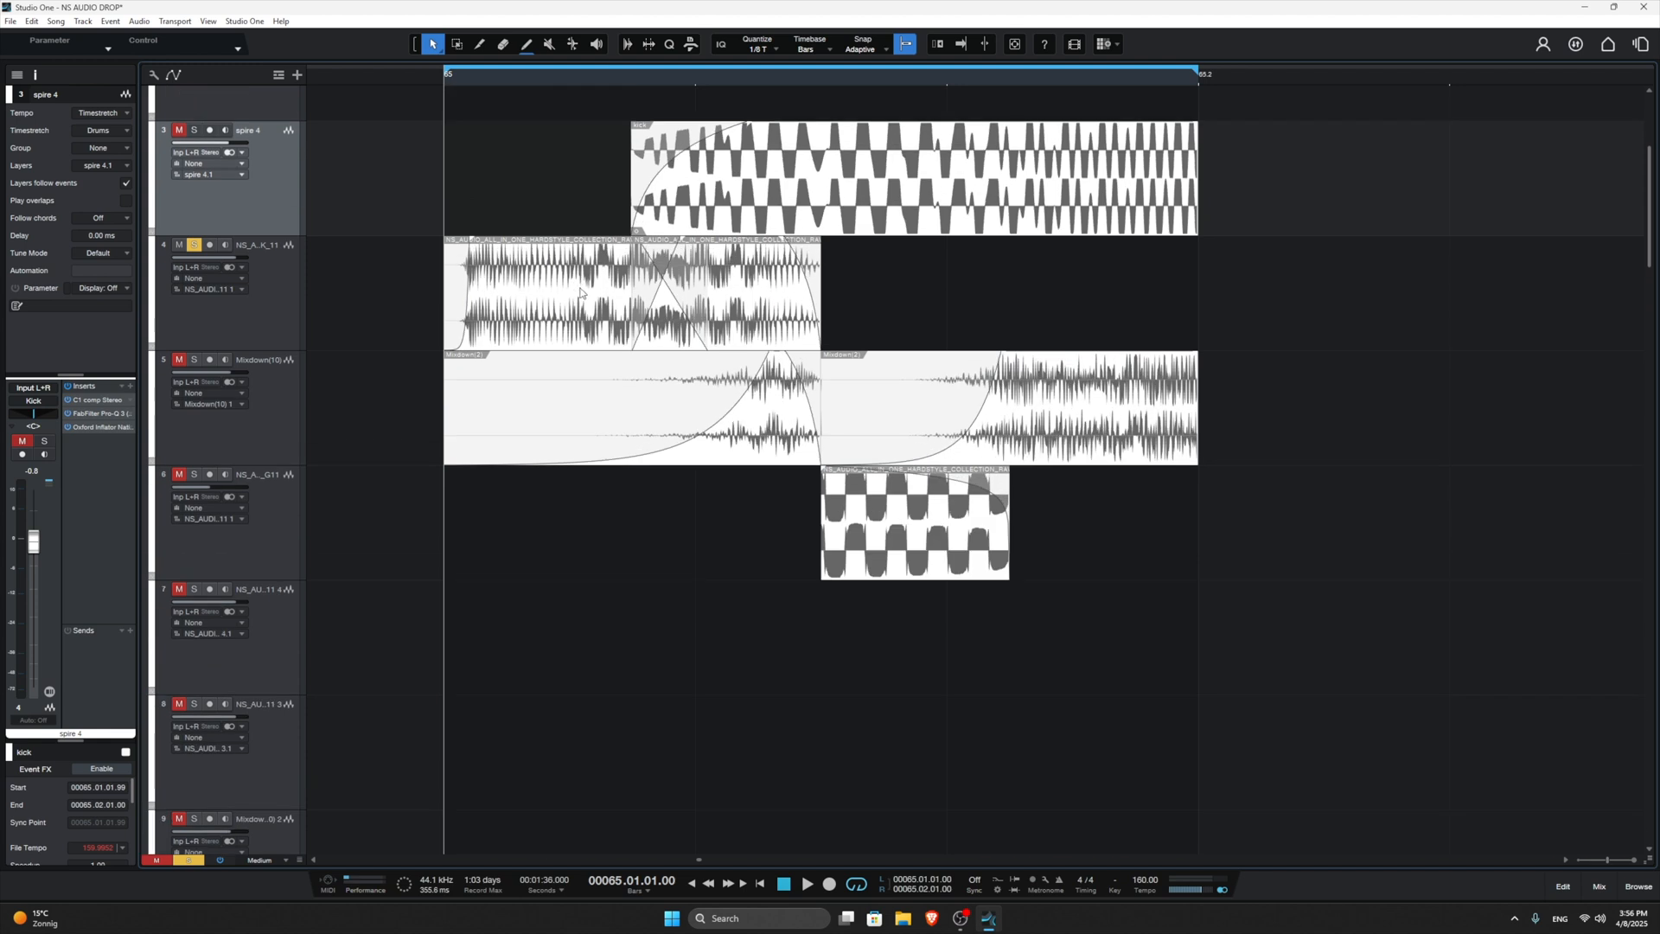
{"action": "scroll", "coordinate": [523, 279], "scroll_direction": "down", "scroll_amount": 5}
{"action": "scroll", "coordinate": [524, 279], "scroll_direction": "up", "scroll_amount": 4}
{"action": "double_click", "coordinate": [311, 279]}
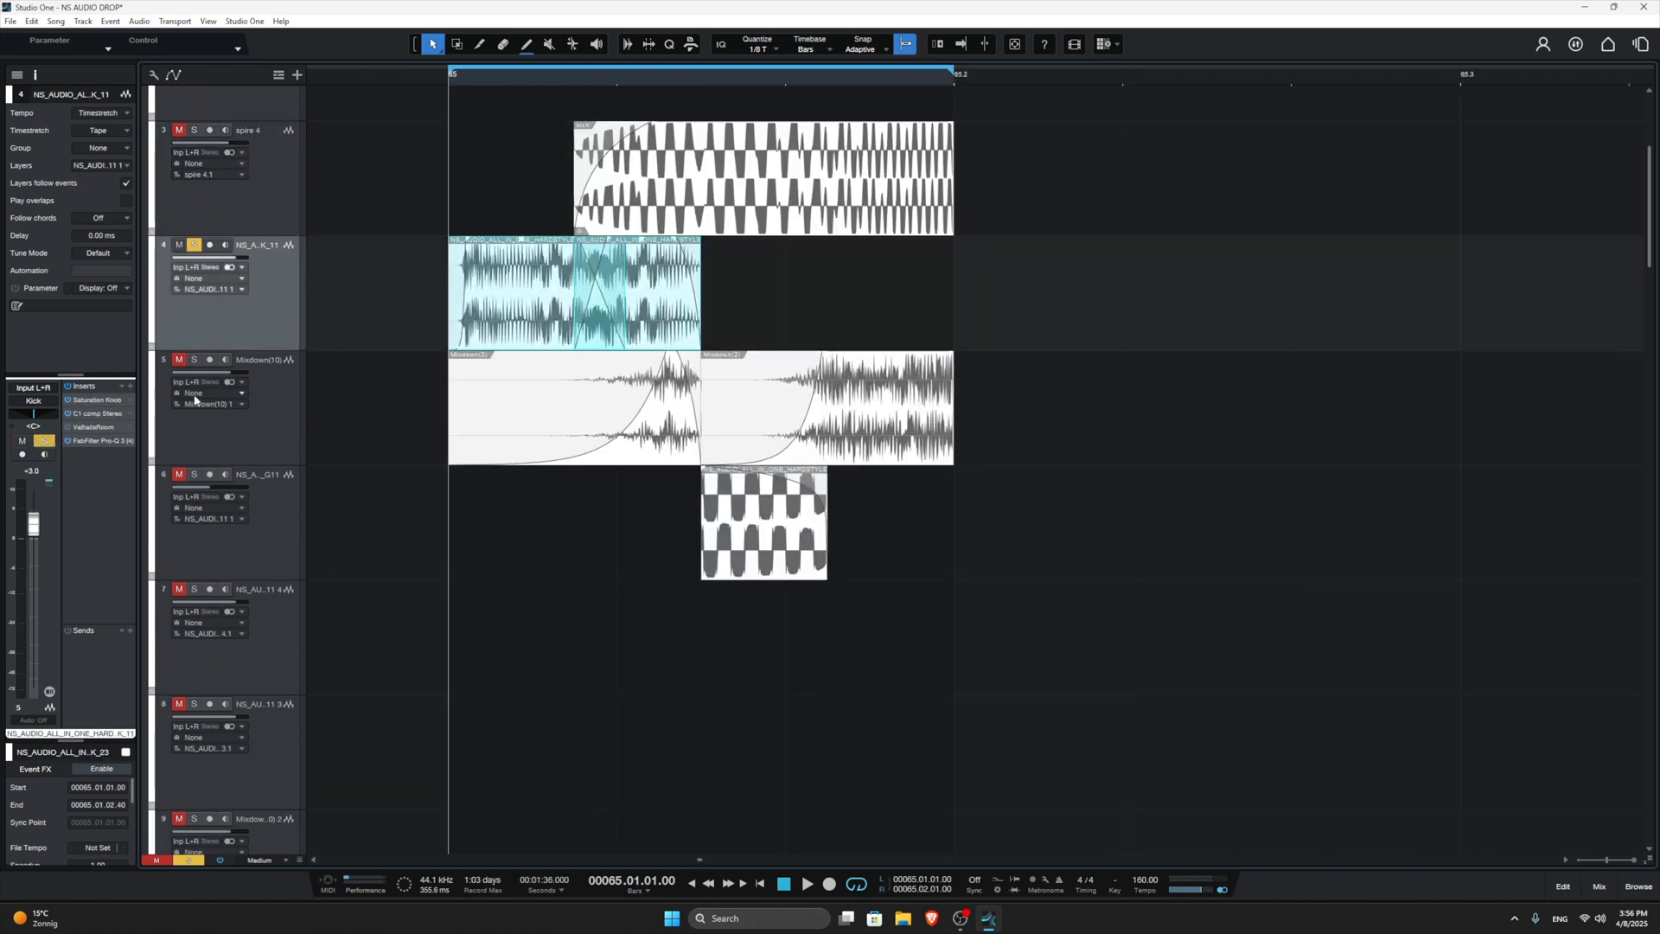
Step: Inspect the Saturation Knob, C1 compressor and FabFilter Pro-Q 3 settings on the soloed K_11 layer
{"action": "key", "text": "F11"}
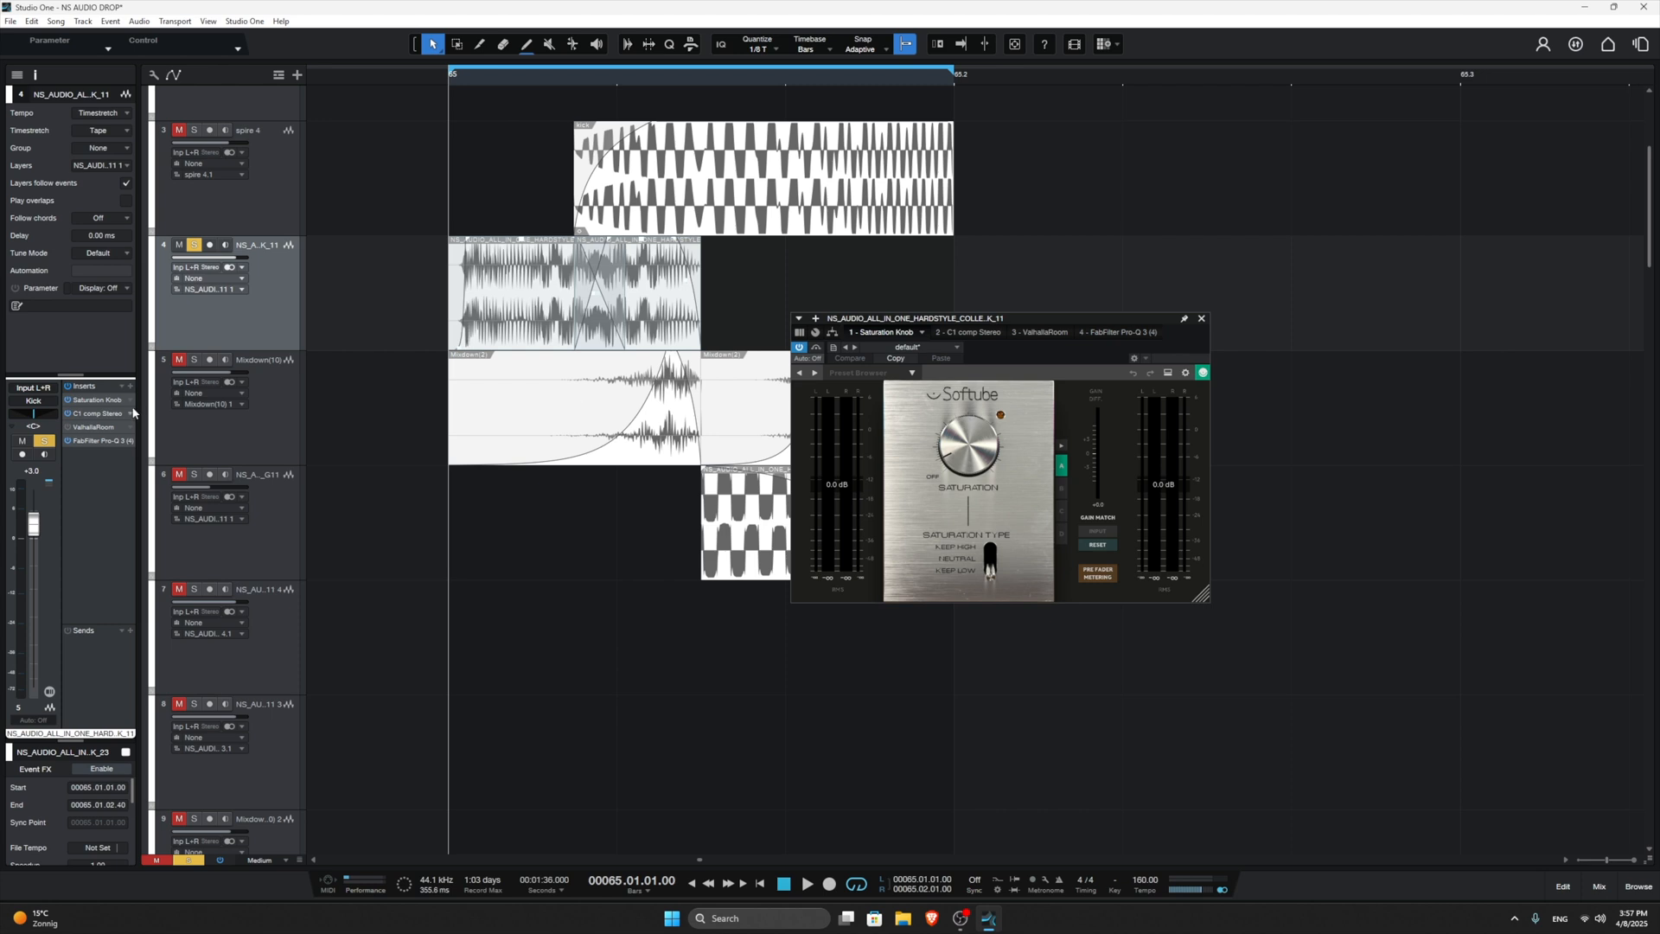
{"action": "left_click", "coordinate": [97, 413]}
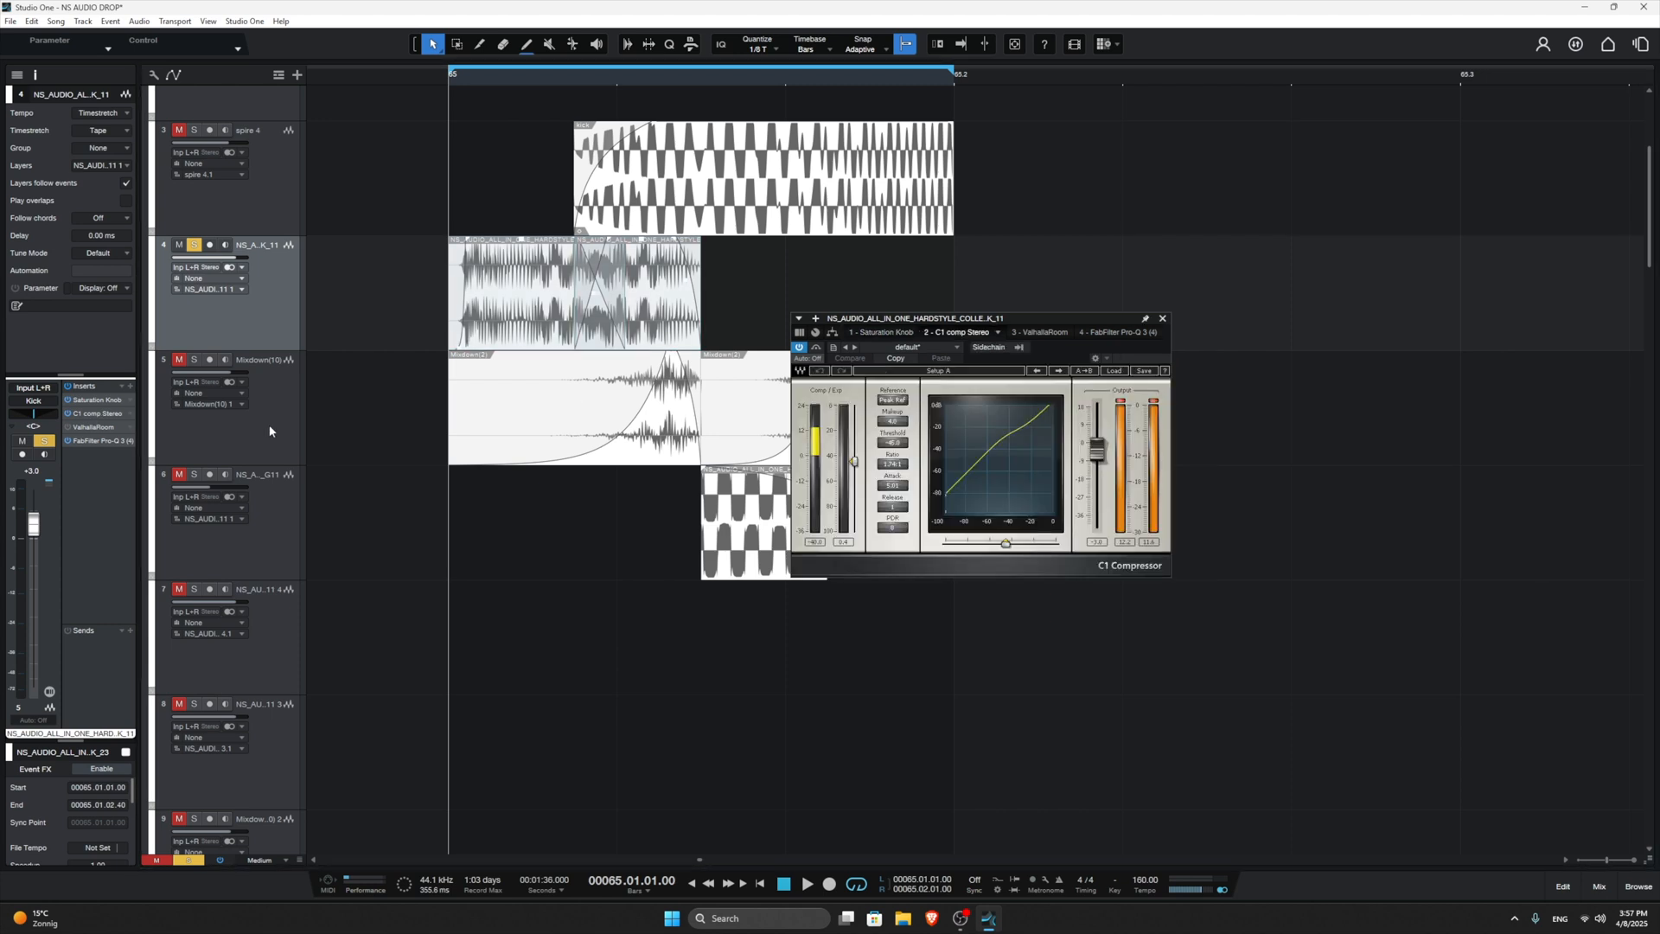
{"action": "left_click", "coordinate": [114, 443]}
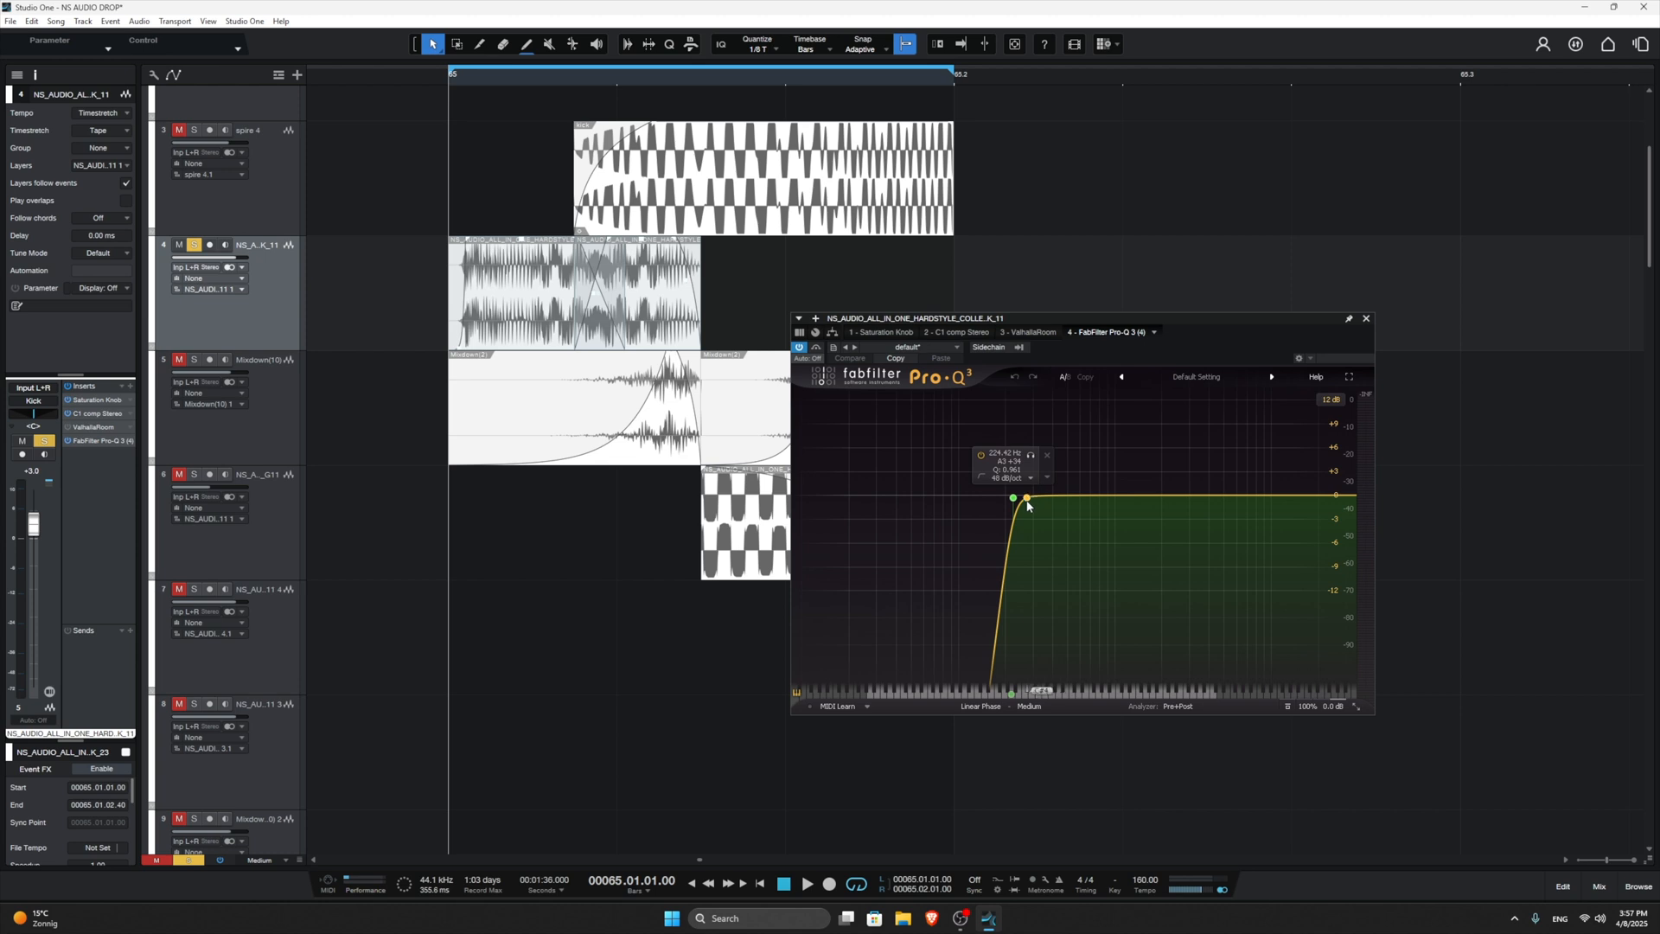
Step: Play the soloed NS_AUDIO K_11 layer over the first kick of the drop
{"action": "scroll", "coordinate": [654, 365], "scroll_direction": "up", "scroll_amount": 3}
{"action": "left_click_drag", "start_coordinate": [704, 260], "coordinate": [445, 258]}
{"action": "left_click_drag", "start_coordinate": [756, 256], "coordinate": [373, 250]}
{"action": "left_click", "coordinate": [785, 275]}
{"action": "left_click_drag", "start_coordinate": [784, 275], "coordinate": [387, 259]}
{"action": "left_click", "coordinate": [690, 270]}
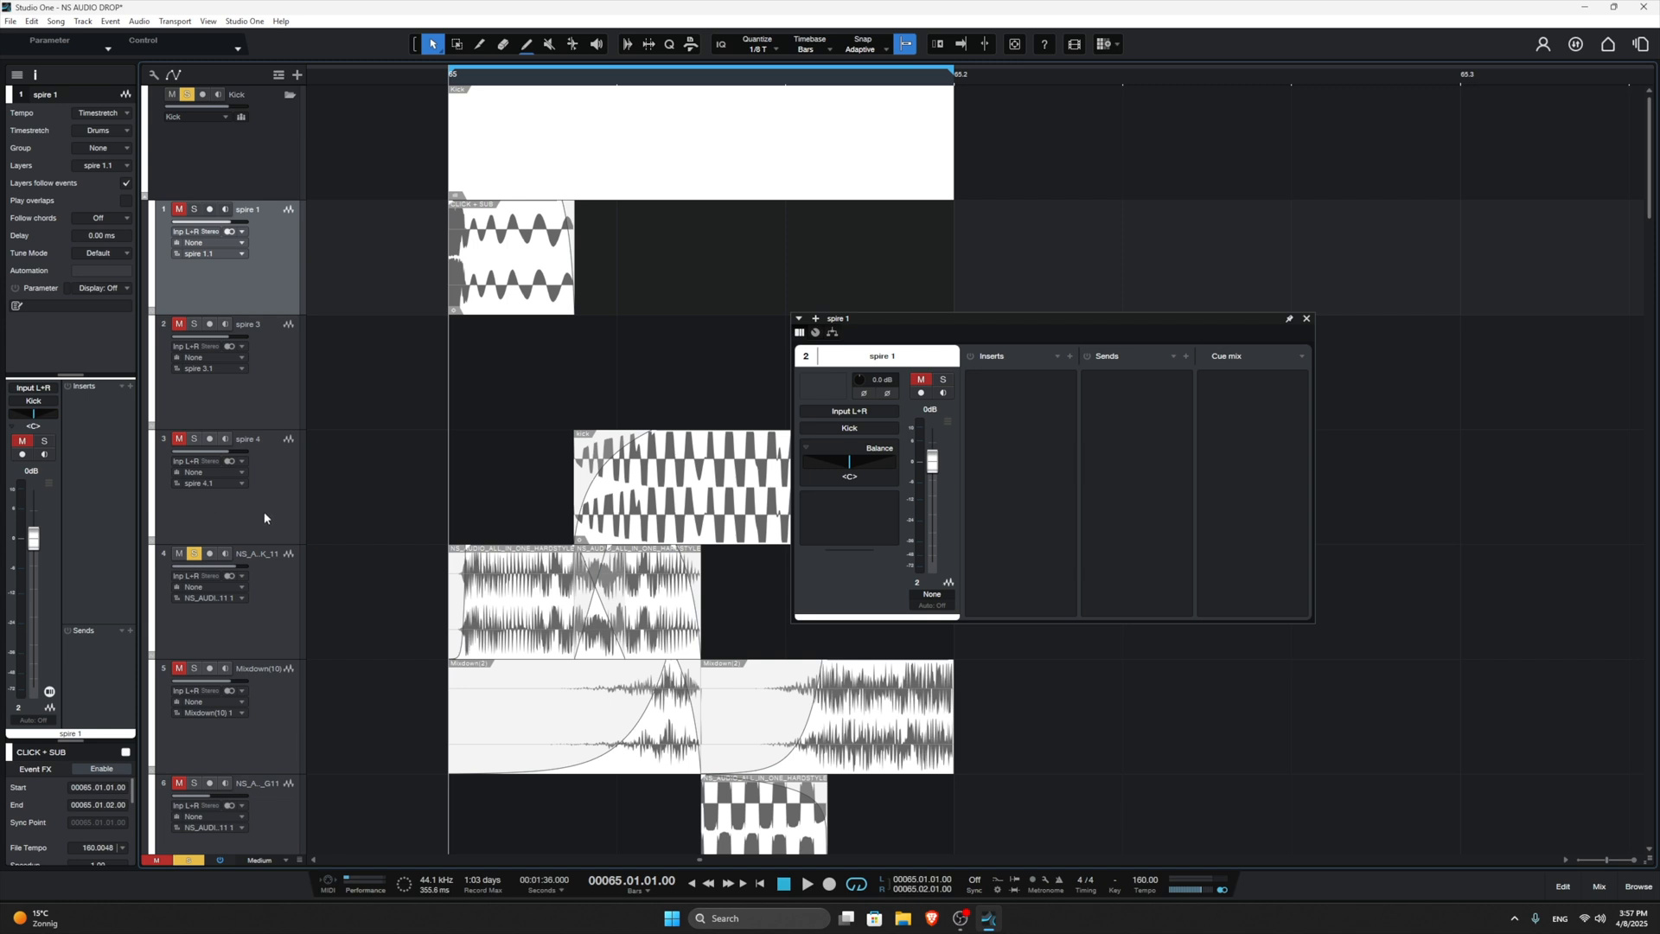
{"action": "key", "text": "space"}
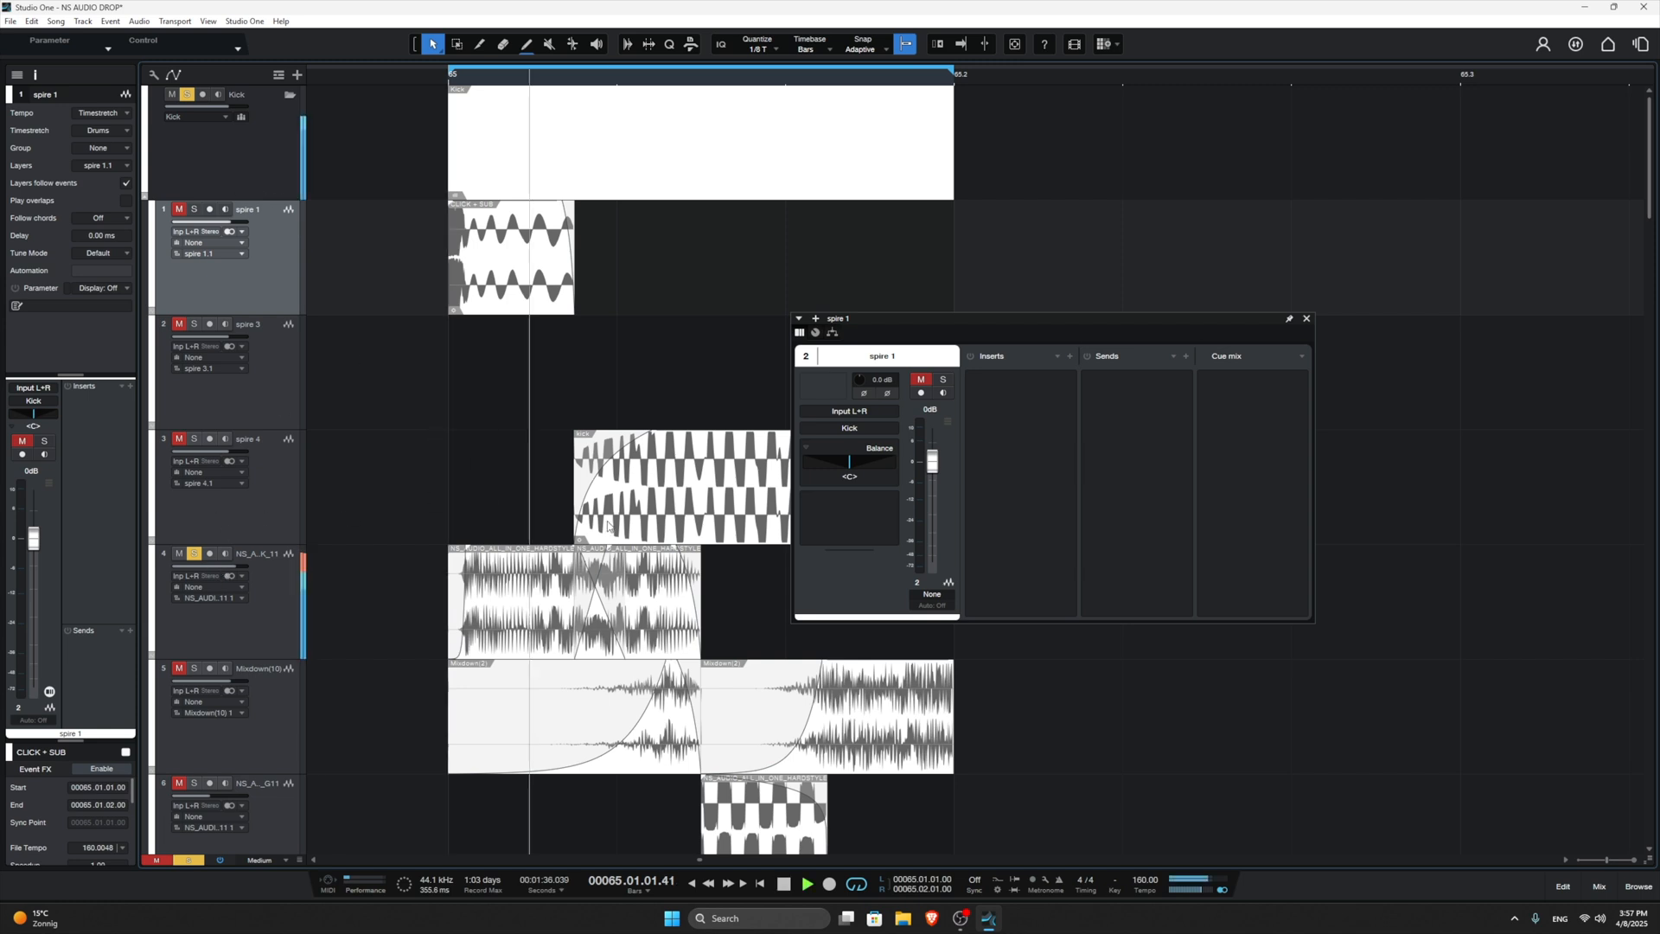
{"action": "scroll", "coordinate": [624, 519], "scroll_direction": "down", "scroll_amount": 4}
{"action": "key", "text": "space"}
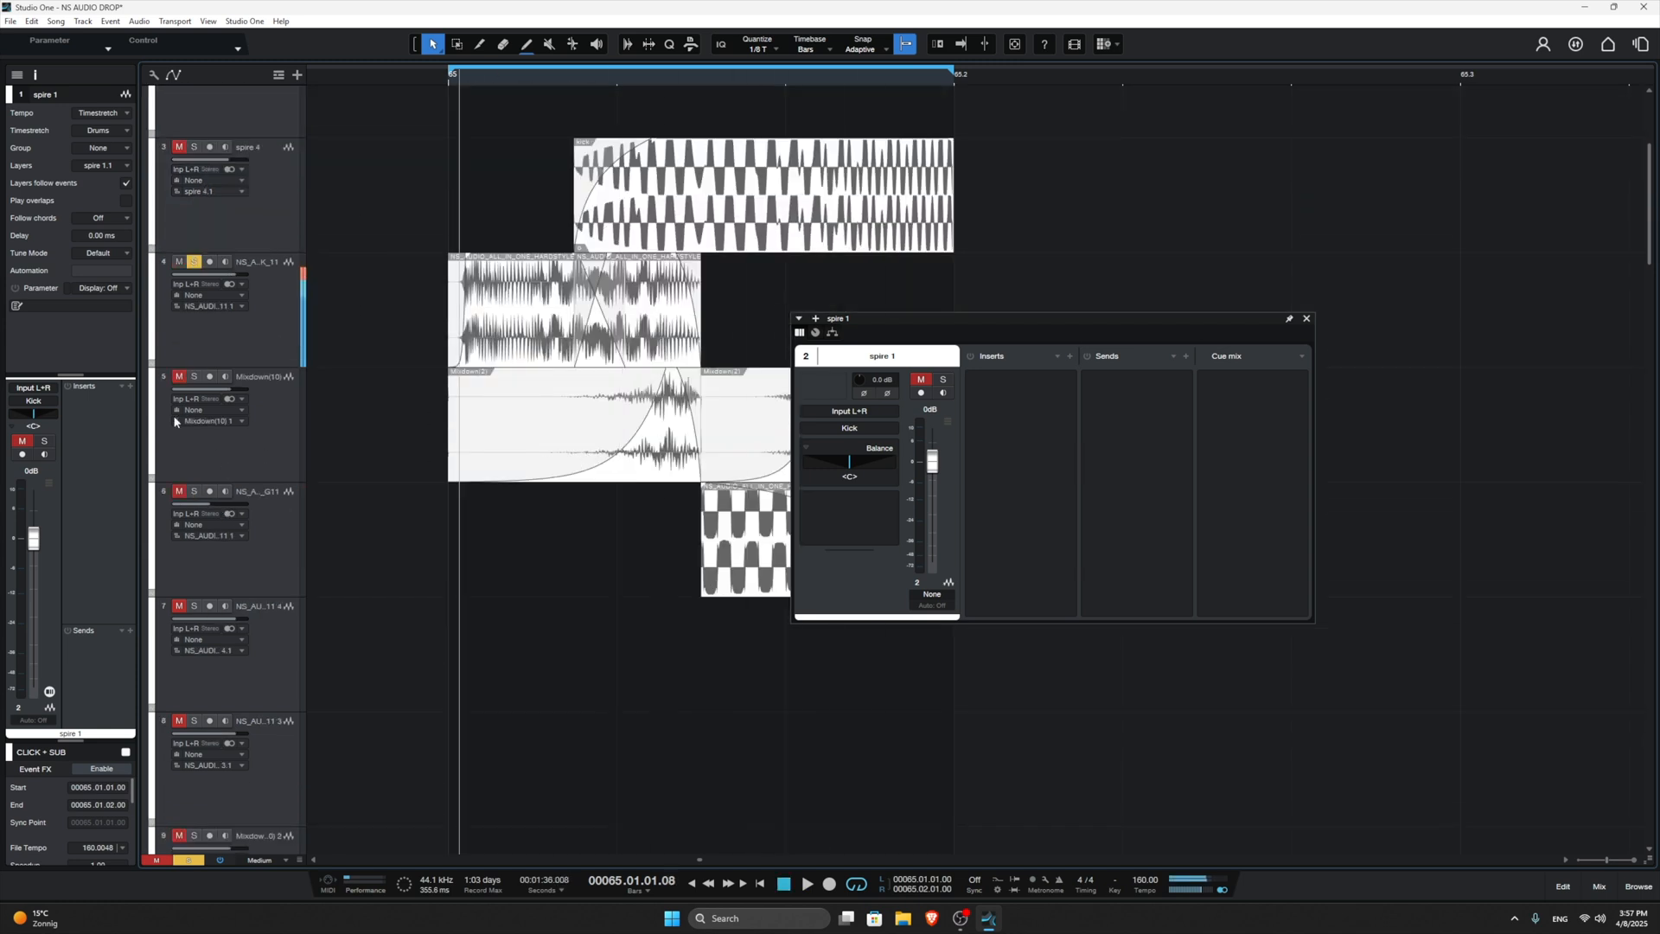
Step: Add the Mixdown(10) and G11 tracks to the soloed K_11 layer, audition the stack and close the spire 1 channel window
{"action": "key", "text": "space"}
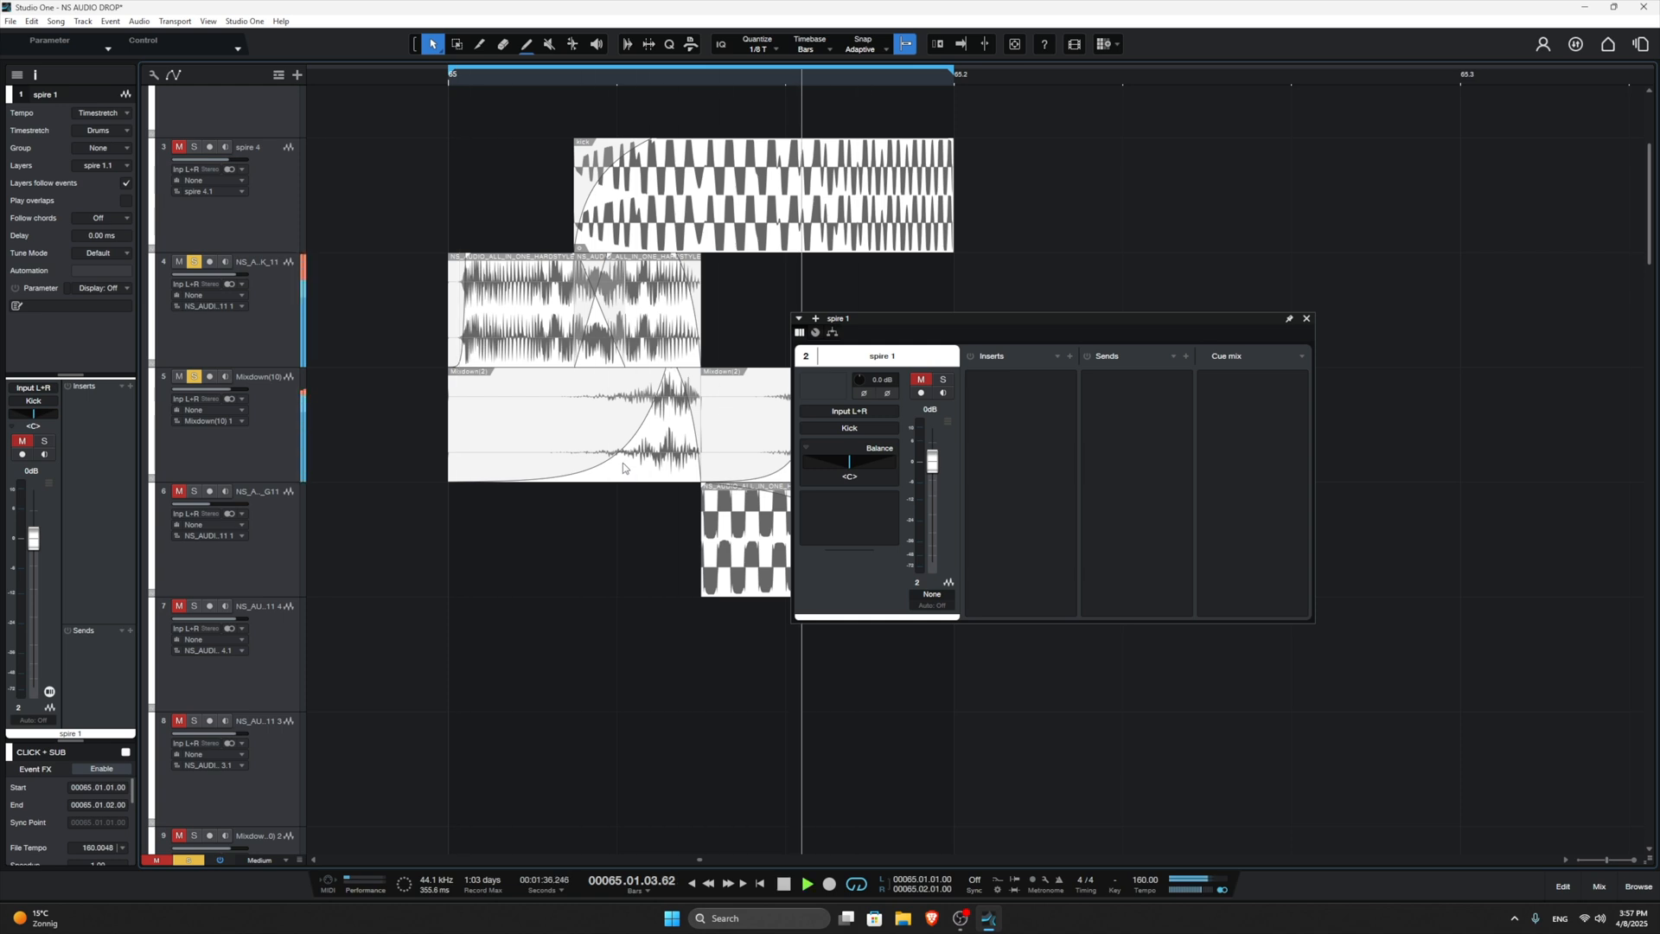
{"action": "key", "text": "space"}
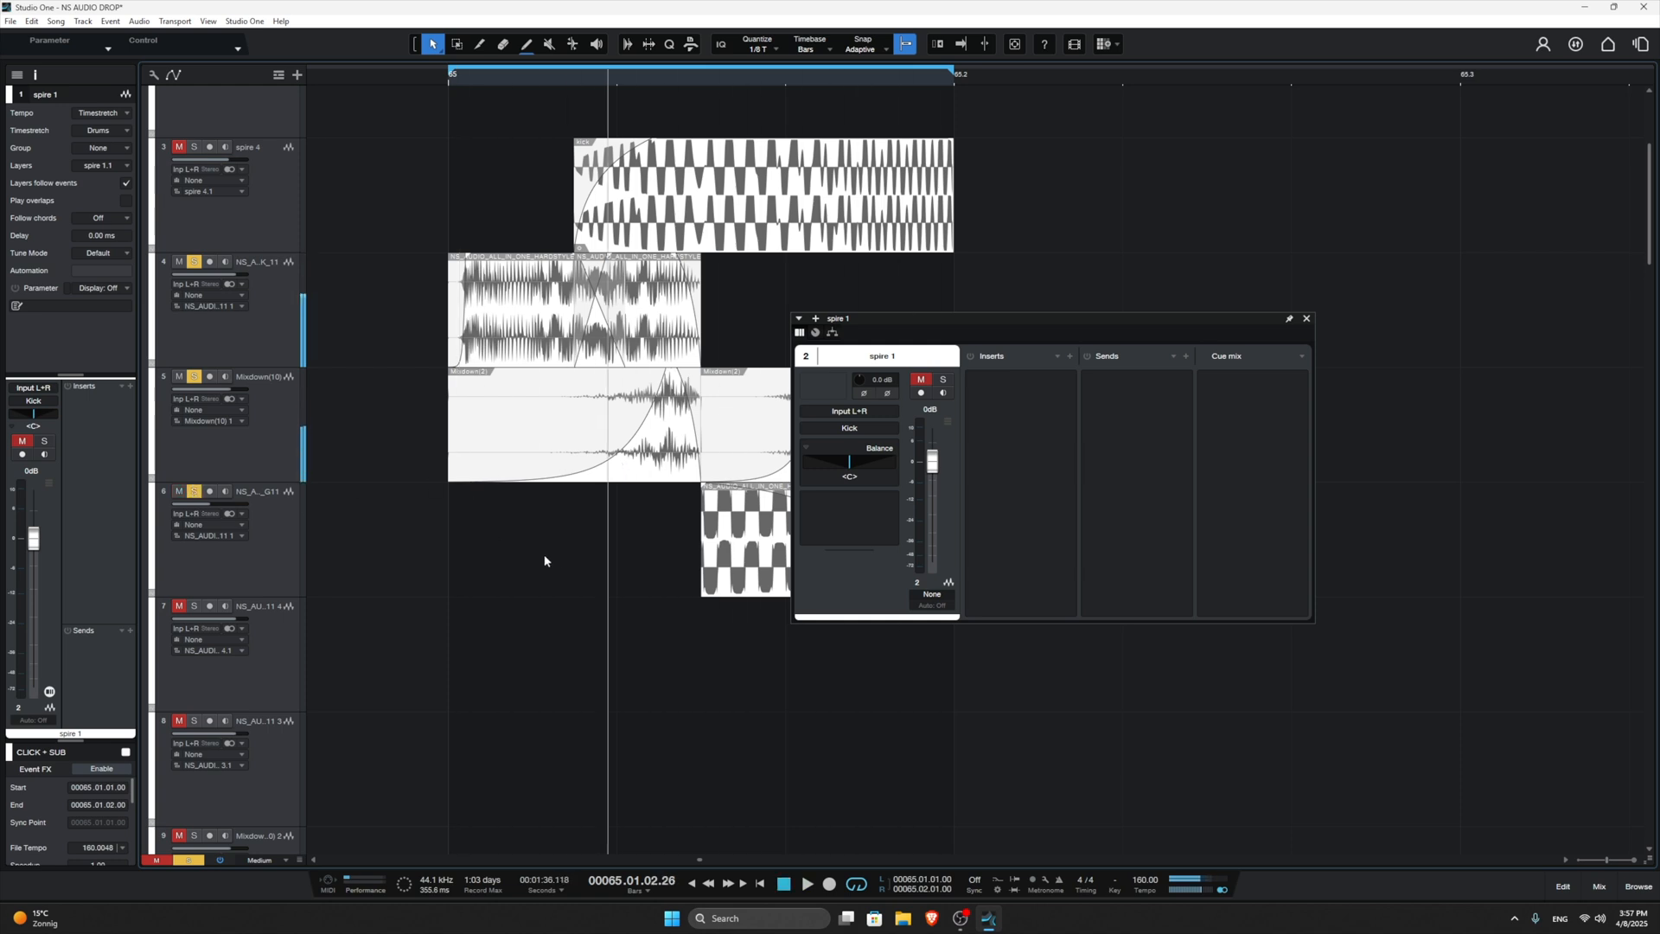
{"action": "left_click", "coordinate": [1306, 319]}
Step: Place a copy of the G11 clip at 65.2, extend it to reveal the full sample and loop it for listening
{"action": "left_click_drag", "start_coordinate": [735, 549], "coordinate": [1512, 529]}
{"action": "left_click_drag", "start_coordinate": [967, 553], "coordinate": [766, 559]}
{"action": "key", "text": "q"}
{"action": "scroll", "coordinate": [733, 519], "scroll_direction": "down", "scroll_amount": 5}
{"action": "scroll", "coordinate": [752, 474], "scroll_direction": "up", "scroll_amount": 5}
{"action": "left_click_drag", "start_coordinate": [1128, 70], "coordinate": [785, 80]}
{"action": "key", "text": "space"}
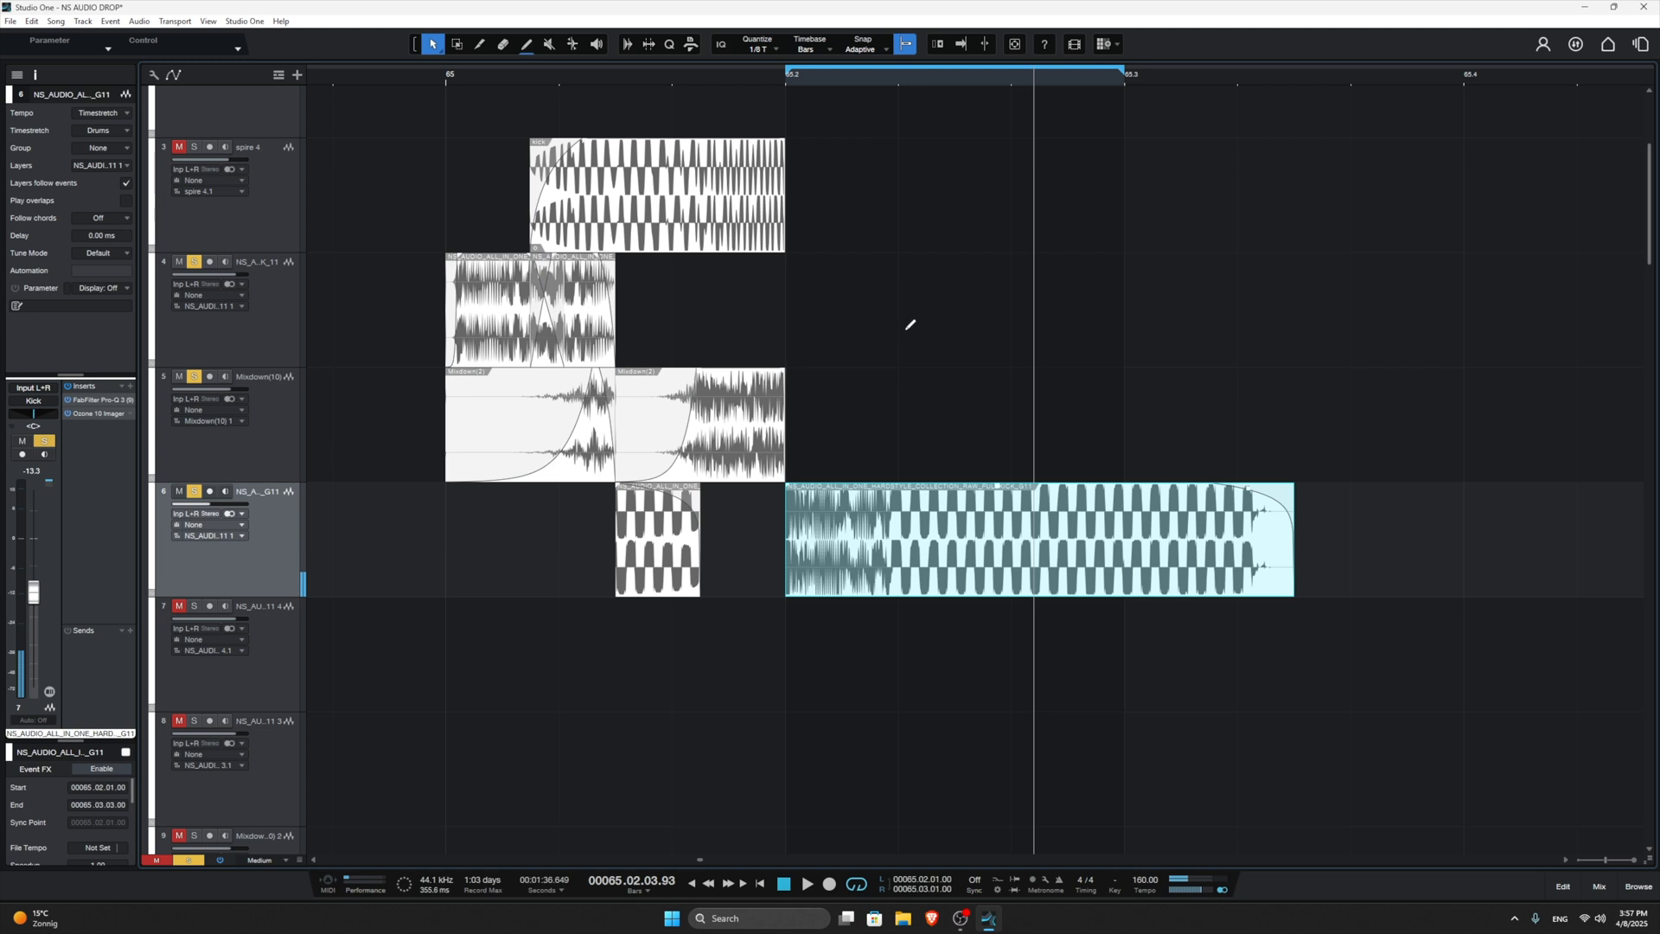
Step: Delete the extended G11 clip copy after 65.2
{"action": "key", "text": "alt+Right"}
{"action": "key", "text": "ctrl+z"}
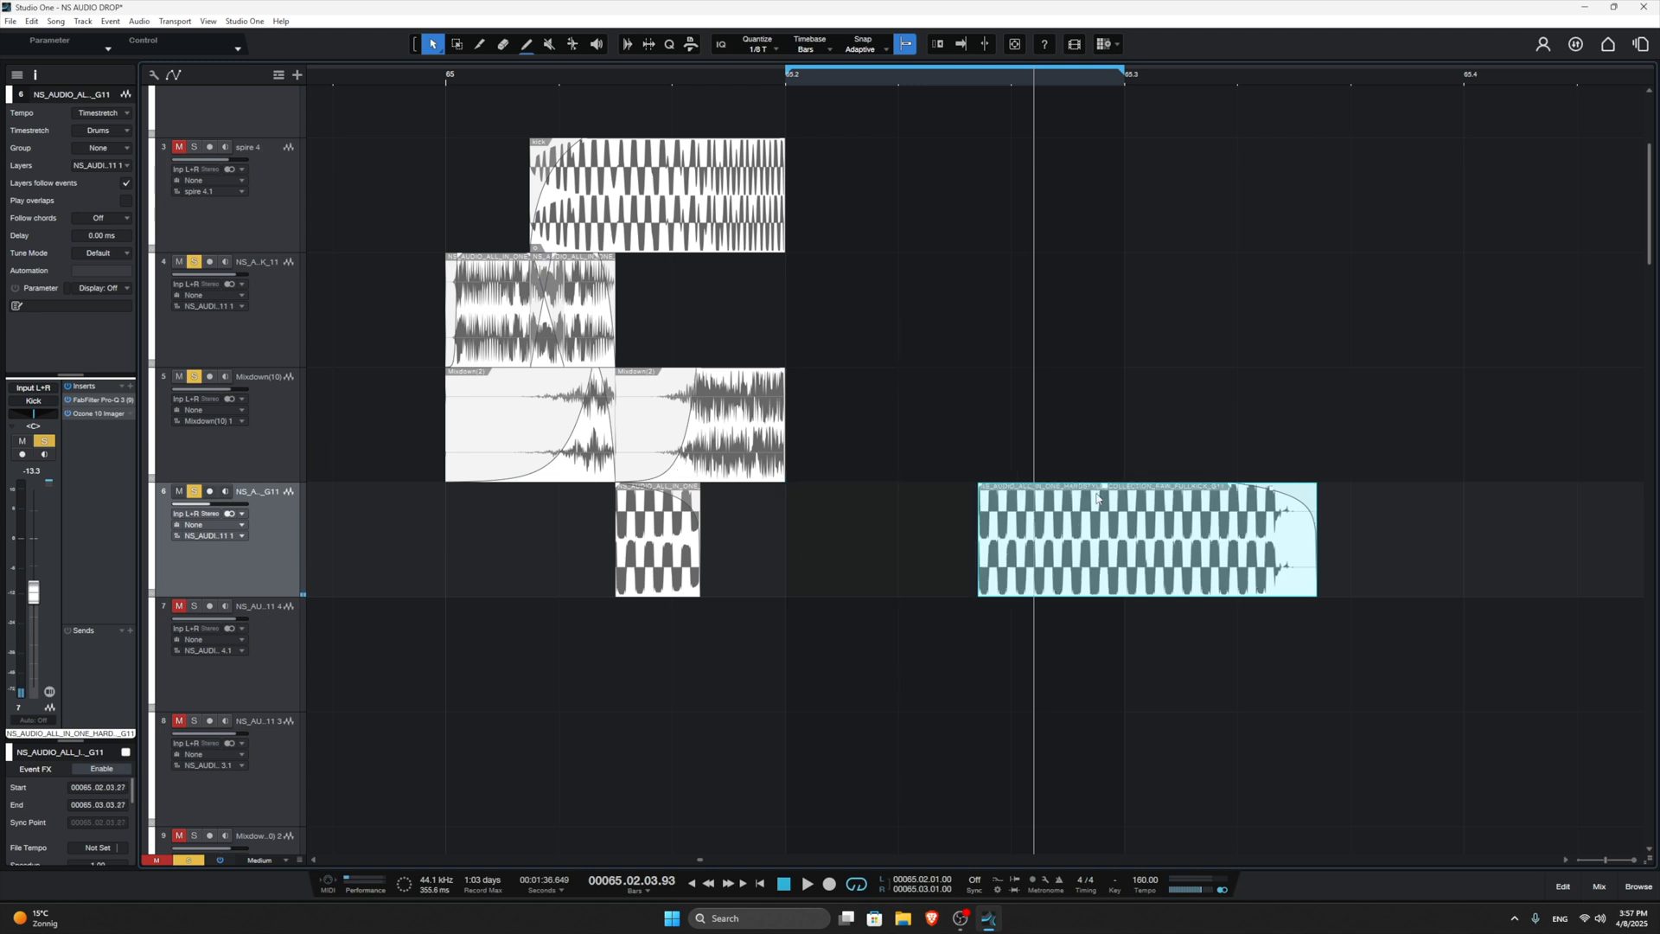
{"action": "key", "text": "Delete"}
Step: Loop the first kick from bar 65 to 65.2, solo the whole Kick folder and play all its layers together
{"action": "scroll", "coordinate": [692, 346], "scroll_direction": "up", "scroll_amount": 3}
{"action": "scroll", "coordinate": [583, 264], "scroll_direction": "down", "scroll_amount": 2}
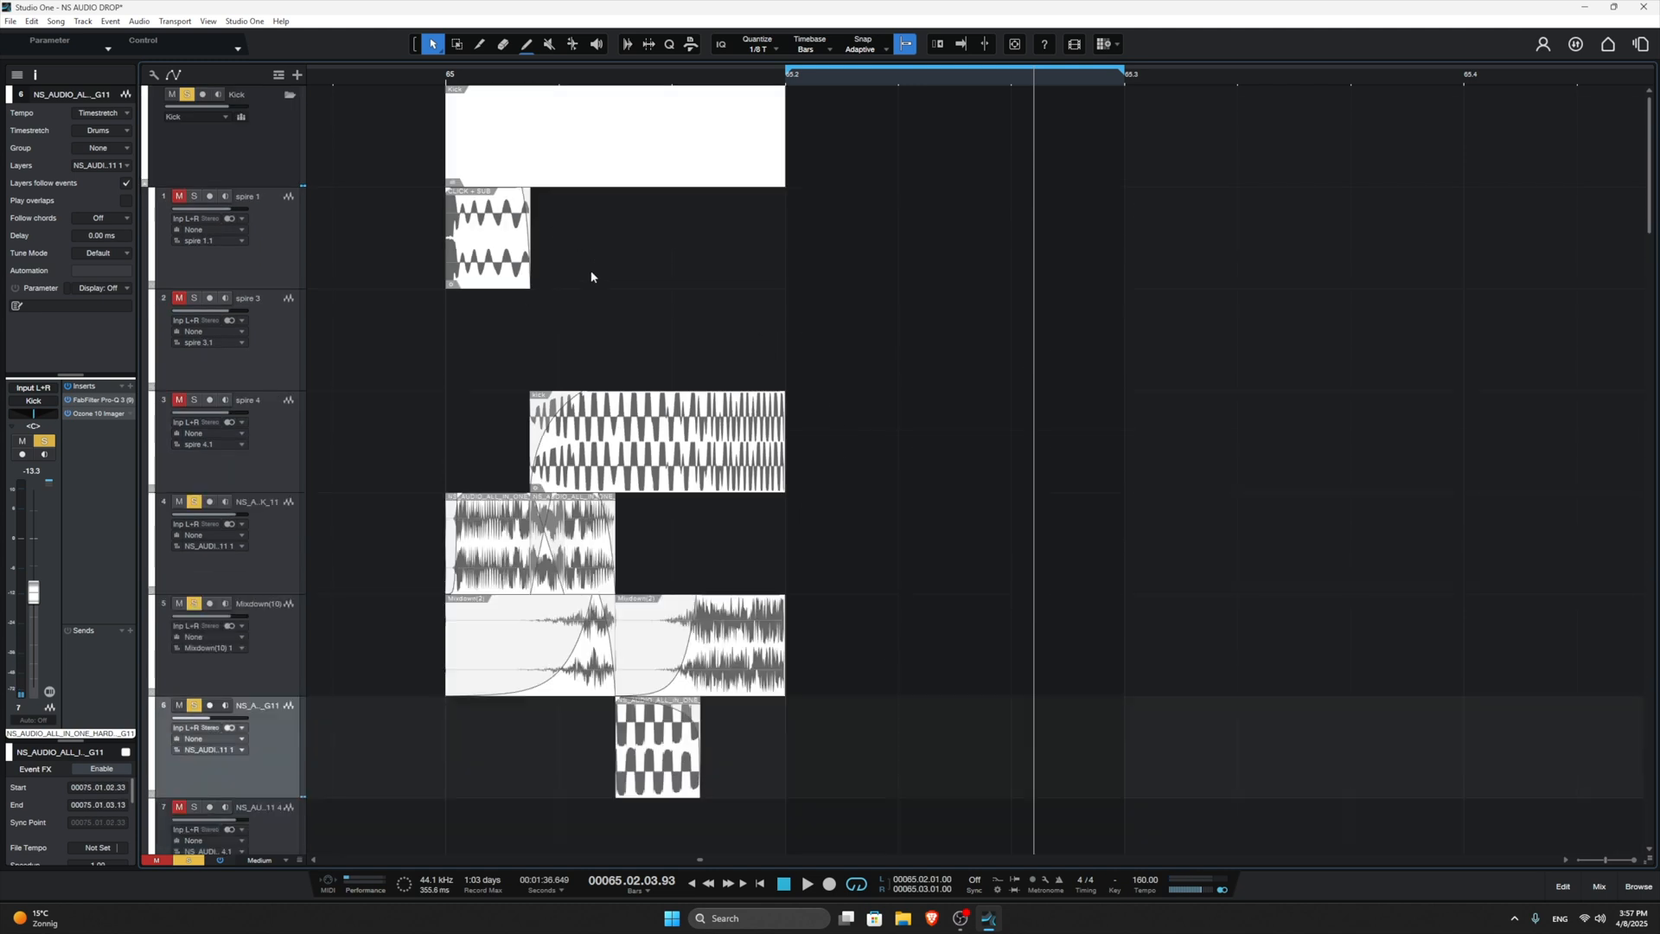
{"action": "left_click", "coordinate": [498, 215]}
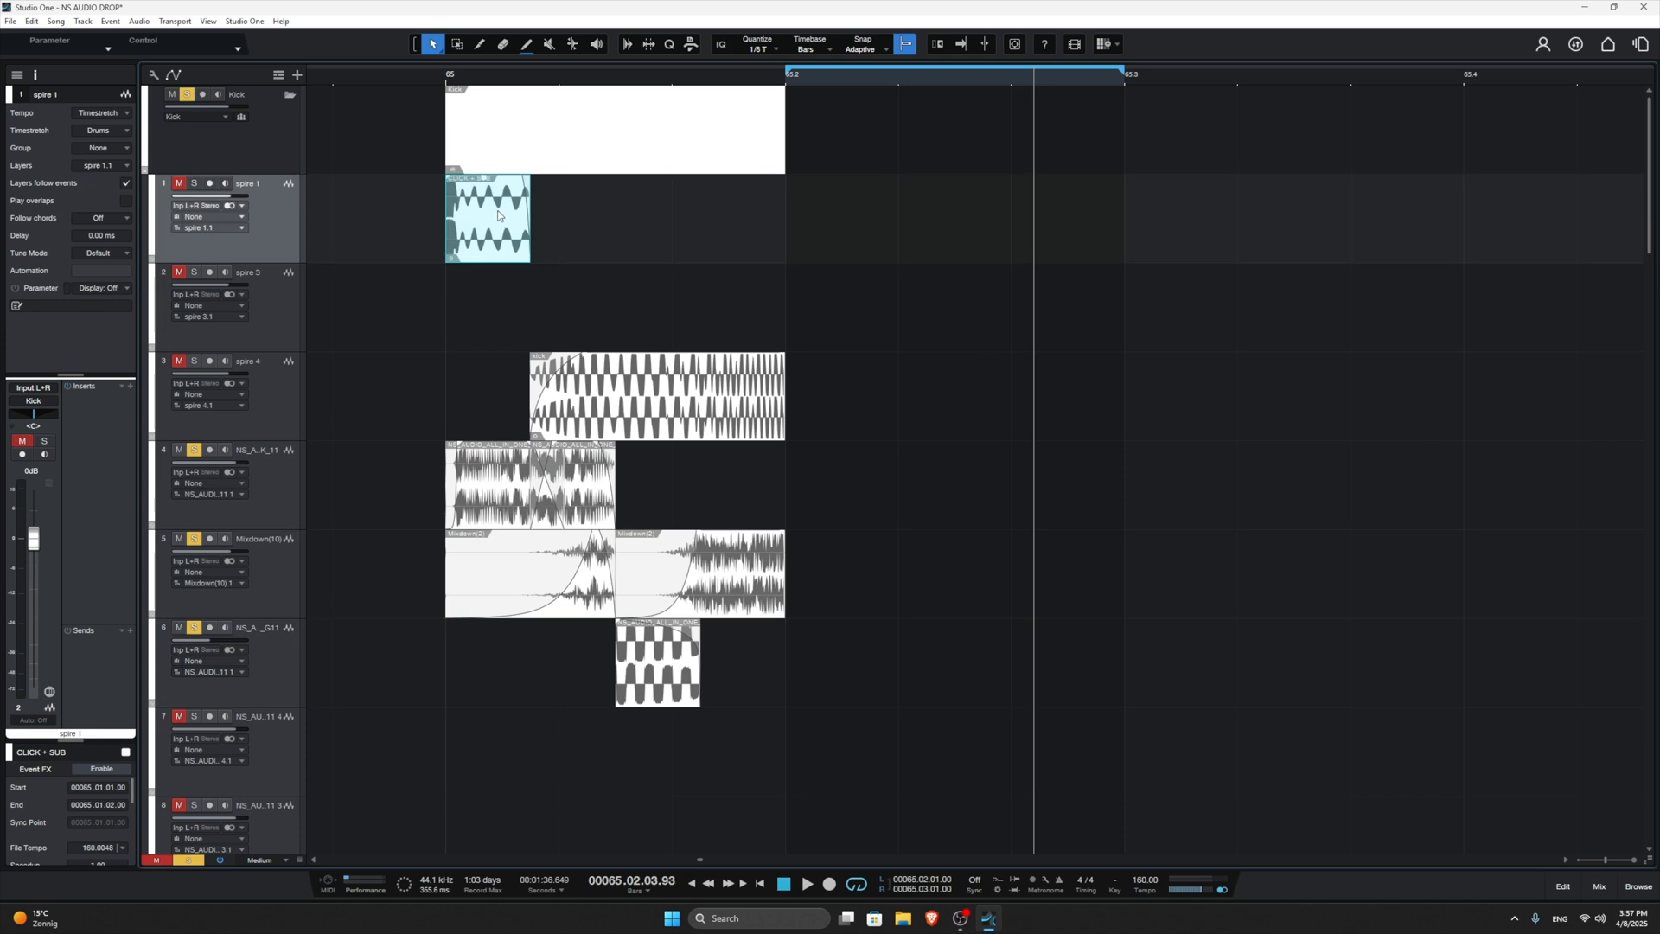
{"action": "left_click_drag", "start_coordinate": [450, 67], "coordinate": [756, 86]}
{"action": "left_click", "coordinate": [187, 95]}
{"action": "key", "text": "space"}
{"action": "key", "text": "z"}
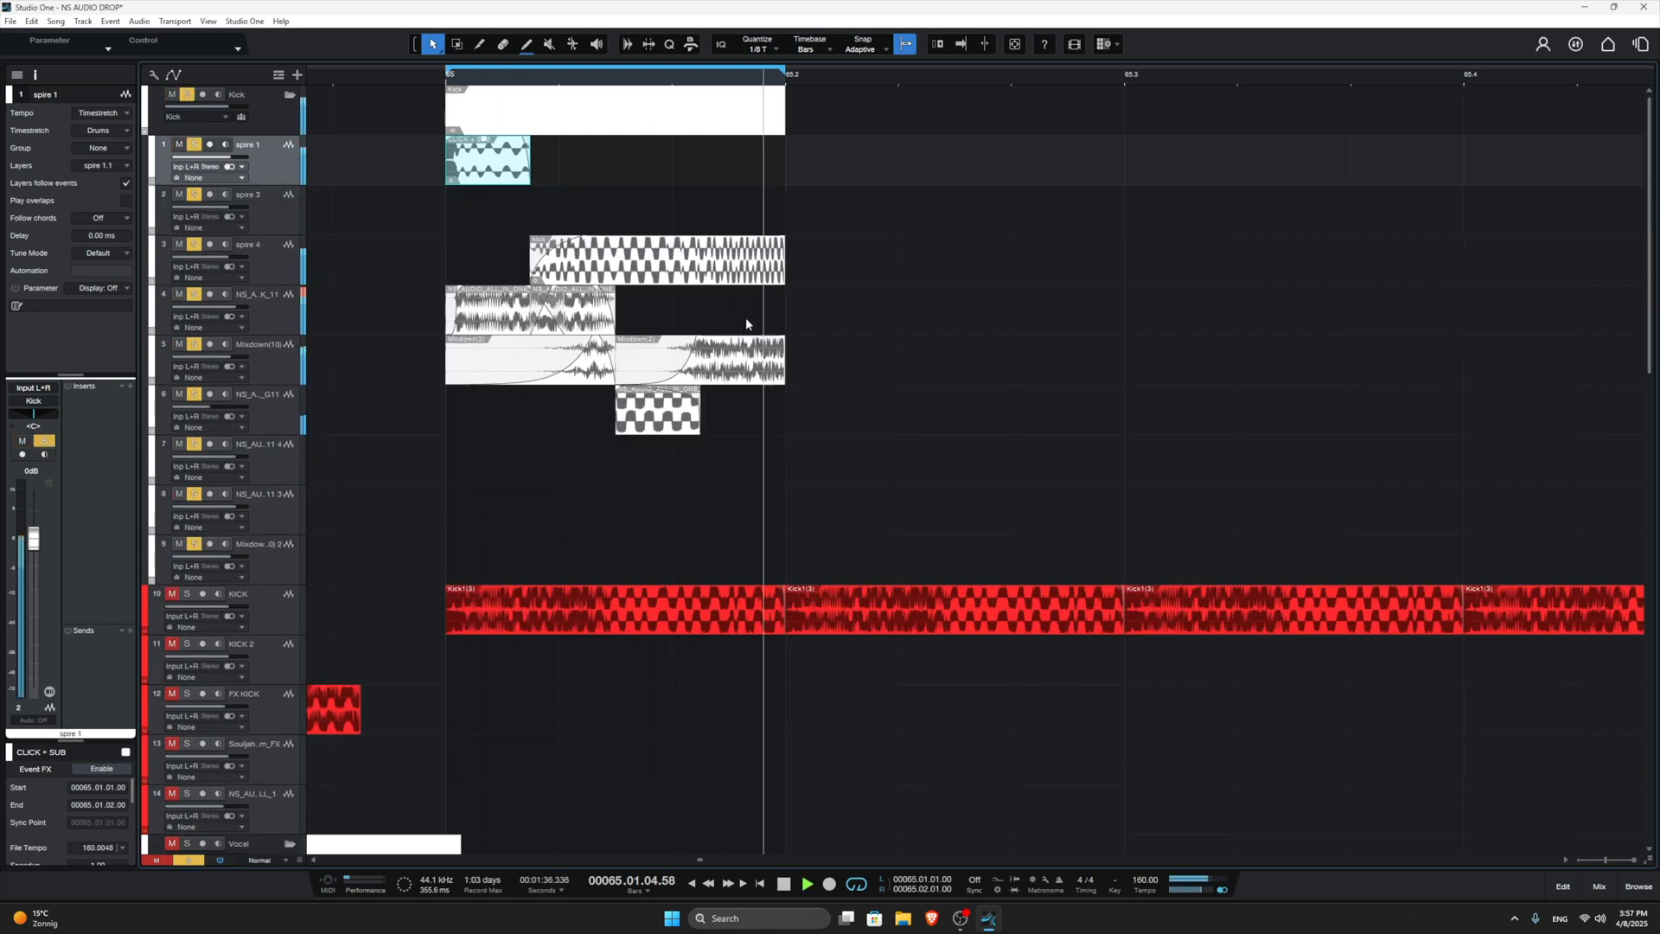
{"action": "key", "text": "space"}
Step: Loop the second kick from bar 75 to 75.2 and audition its combined layers
{"action": "scroll", "coordinate": [1132, 256], "scroll_direction": "up", "scroll_amount": 3}
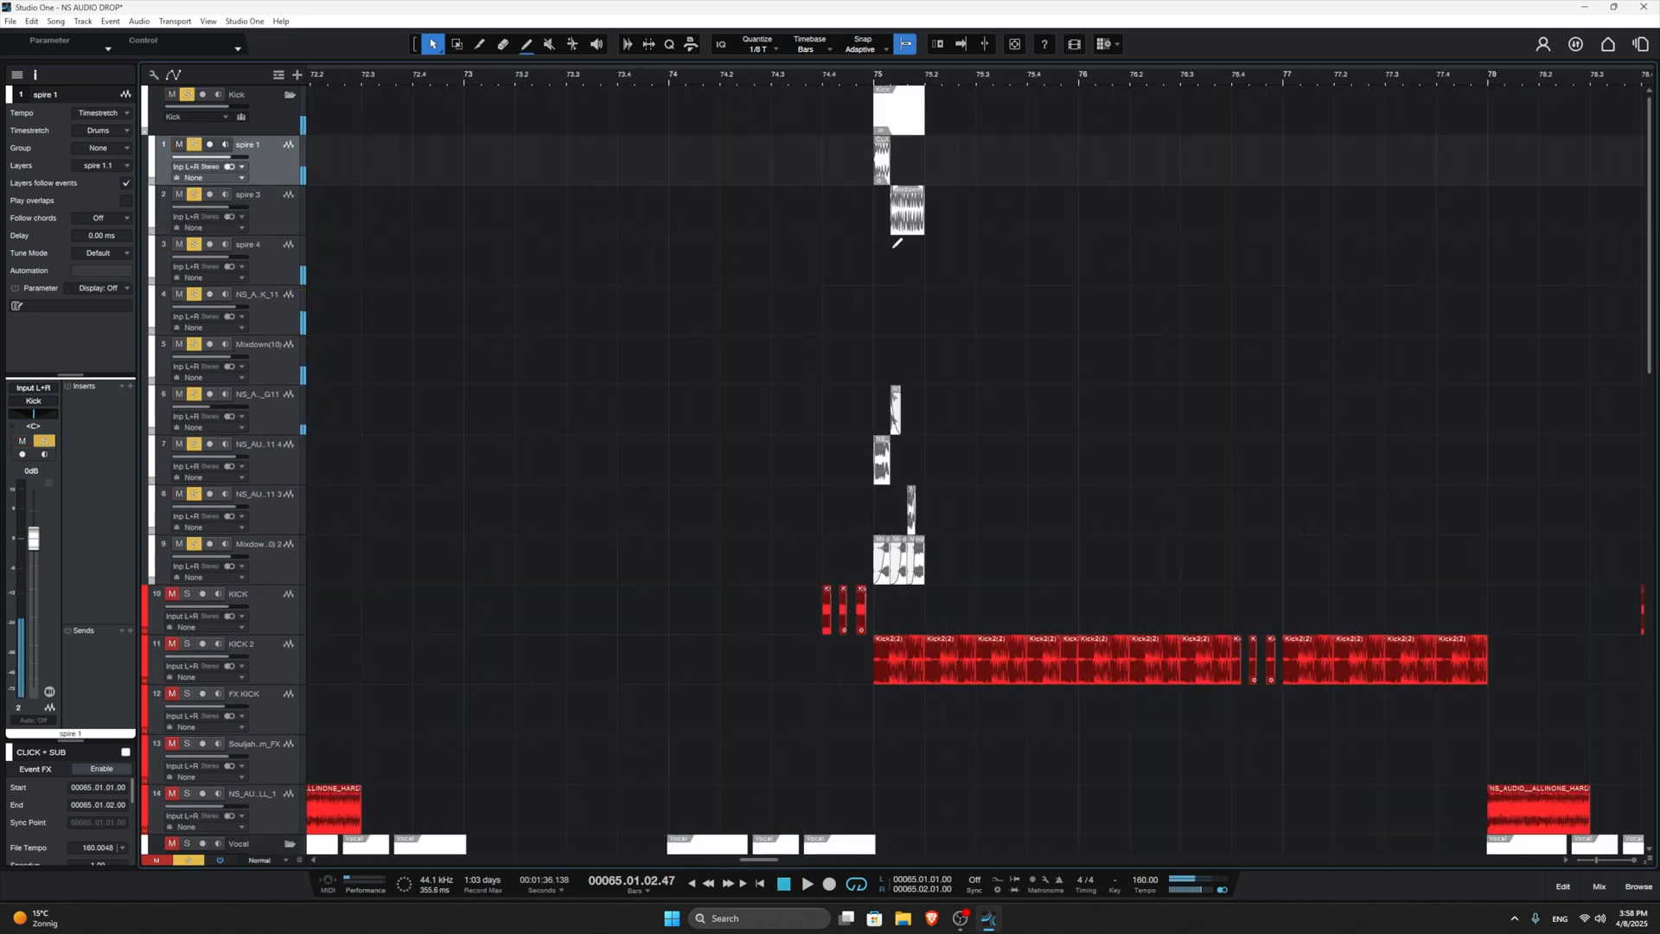
{"action": "scroll", "coordinate": [899, 244], "scroll_direction": "up", "scroll_amount": 2}
{"action": "scroll", "coordinate": [891, 223], "scroll_direction": "up", "scroll_amount": 1}
{"action": "scroll", "coordinate": [896, 204], "scroll_direction": "down", "scroll_amount": 1}
{"action": "scroll", "coordinate": [905, 215], "scroll_direction": "up", "scroll_amount": 1}
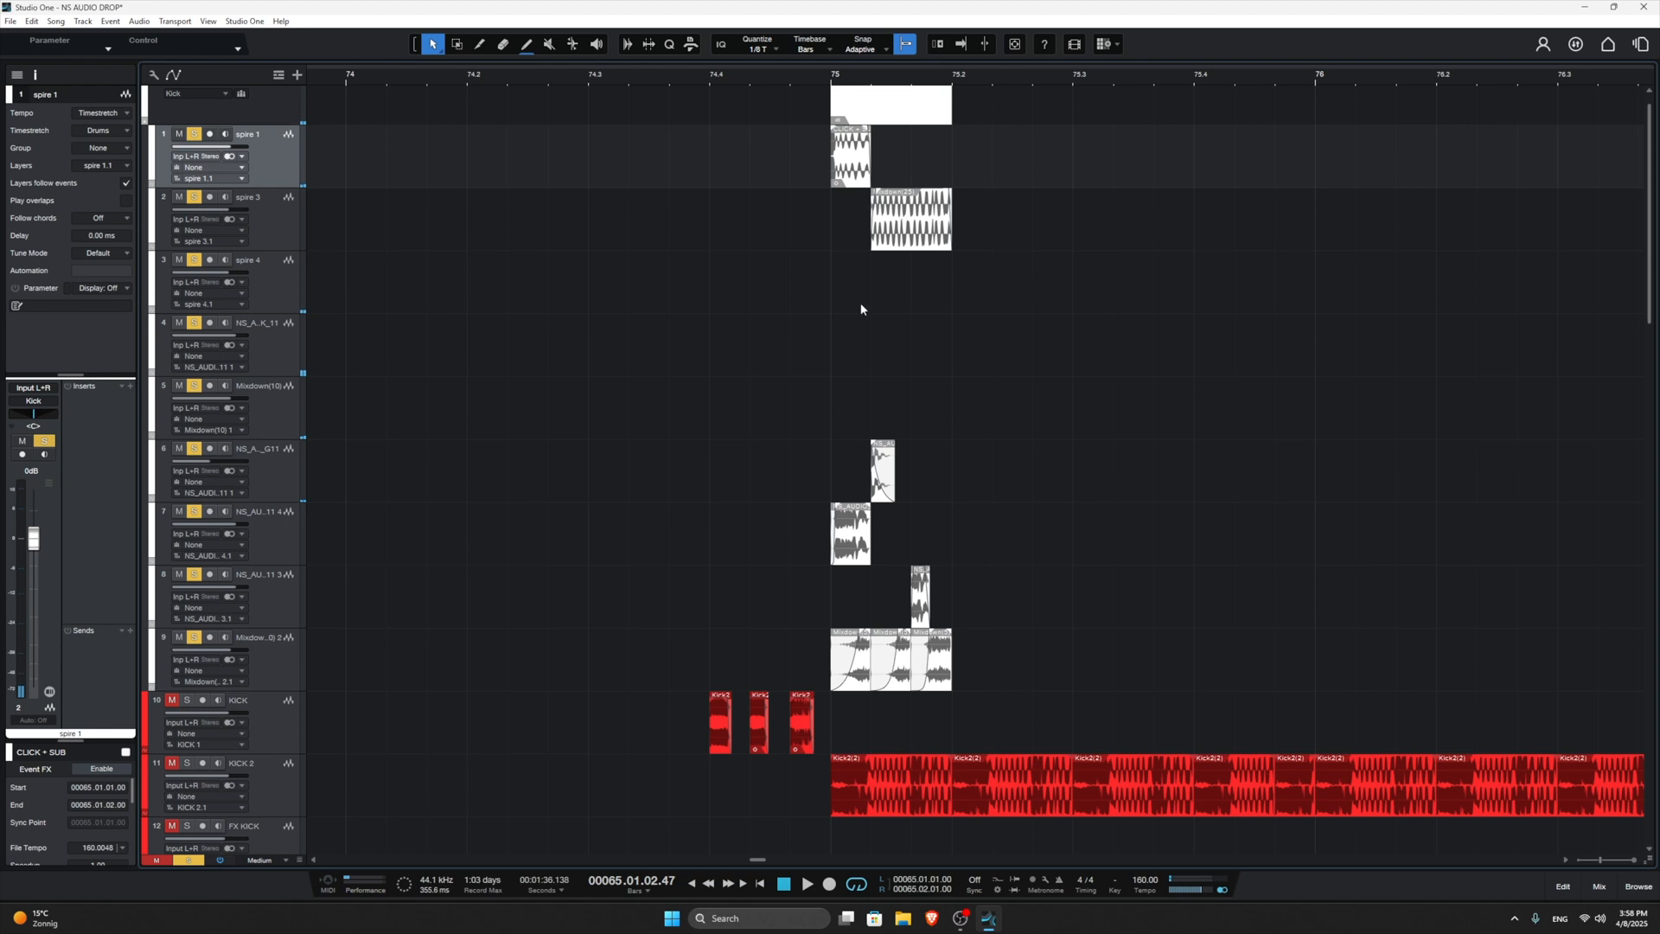
{"action": "left_click_drag", "start_coordinate": [831, 68], "coordinate": [946, 73]}
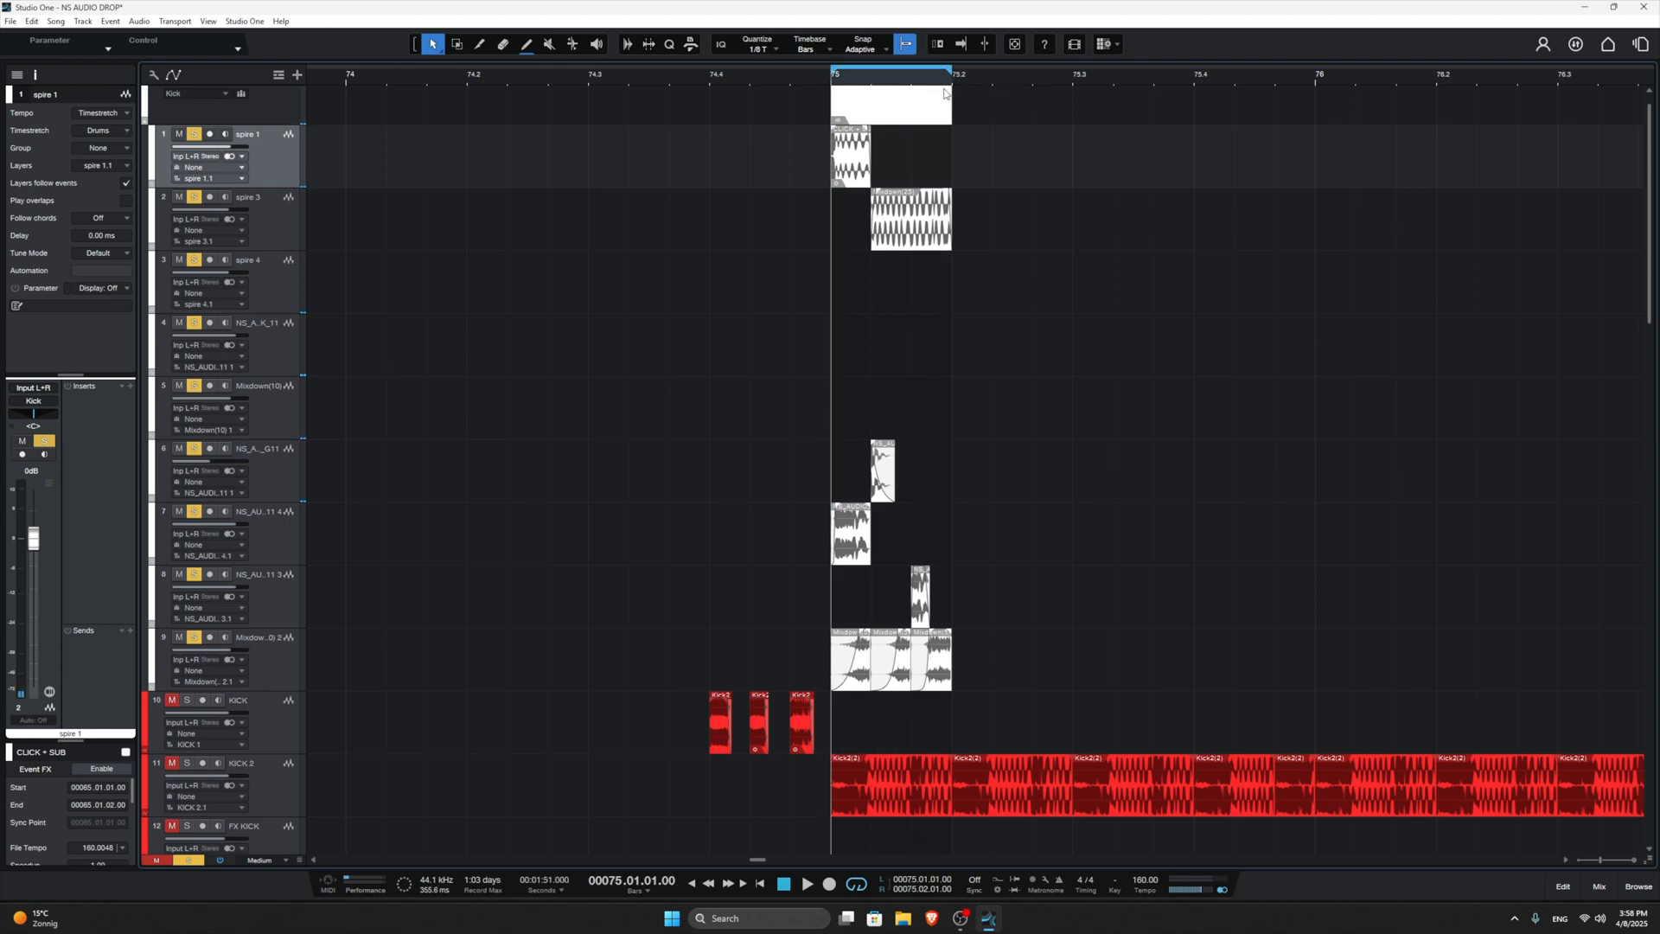
{"action": "key", "text": "space"}
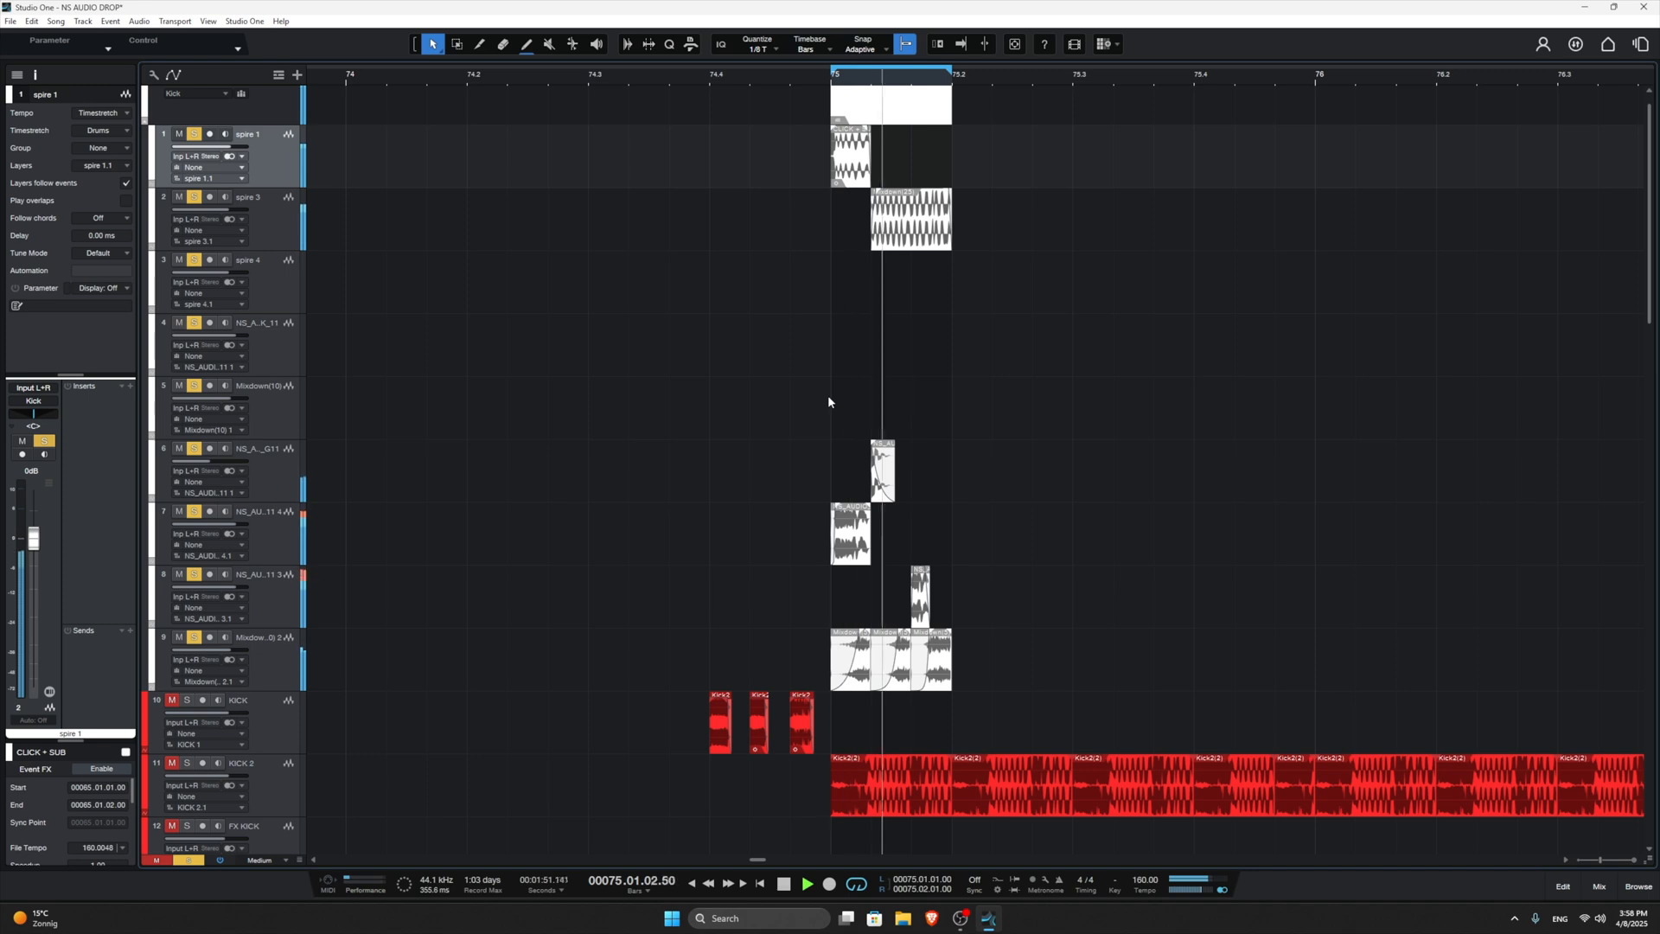
{"action": "key", "text": "space"}
Step: Unsolo the Kick folder
{"action": "scroll", "coordinate": [567, 329], "scroll_direction": "up", "scroll_amount": 1}
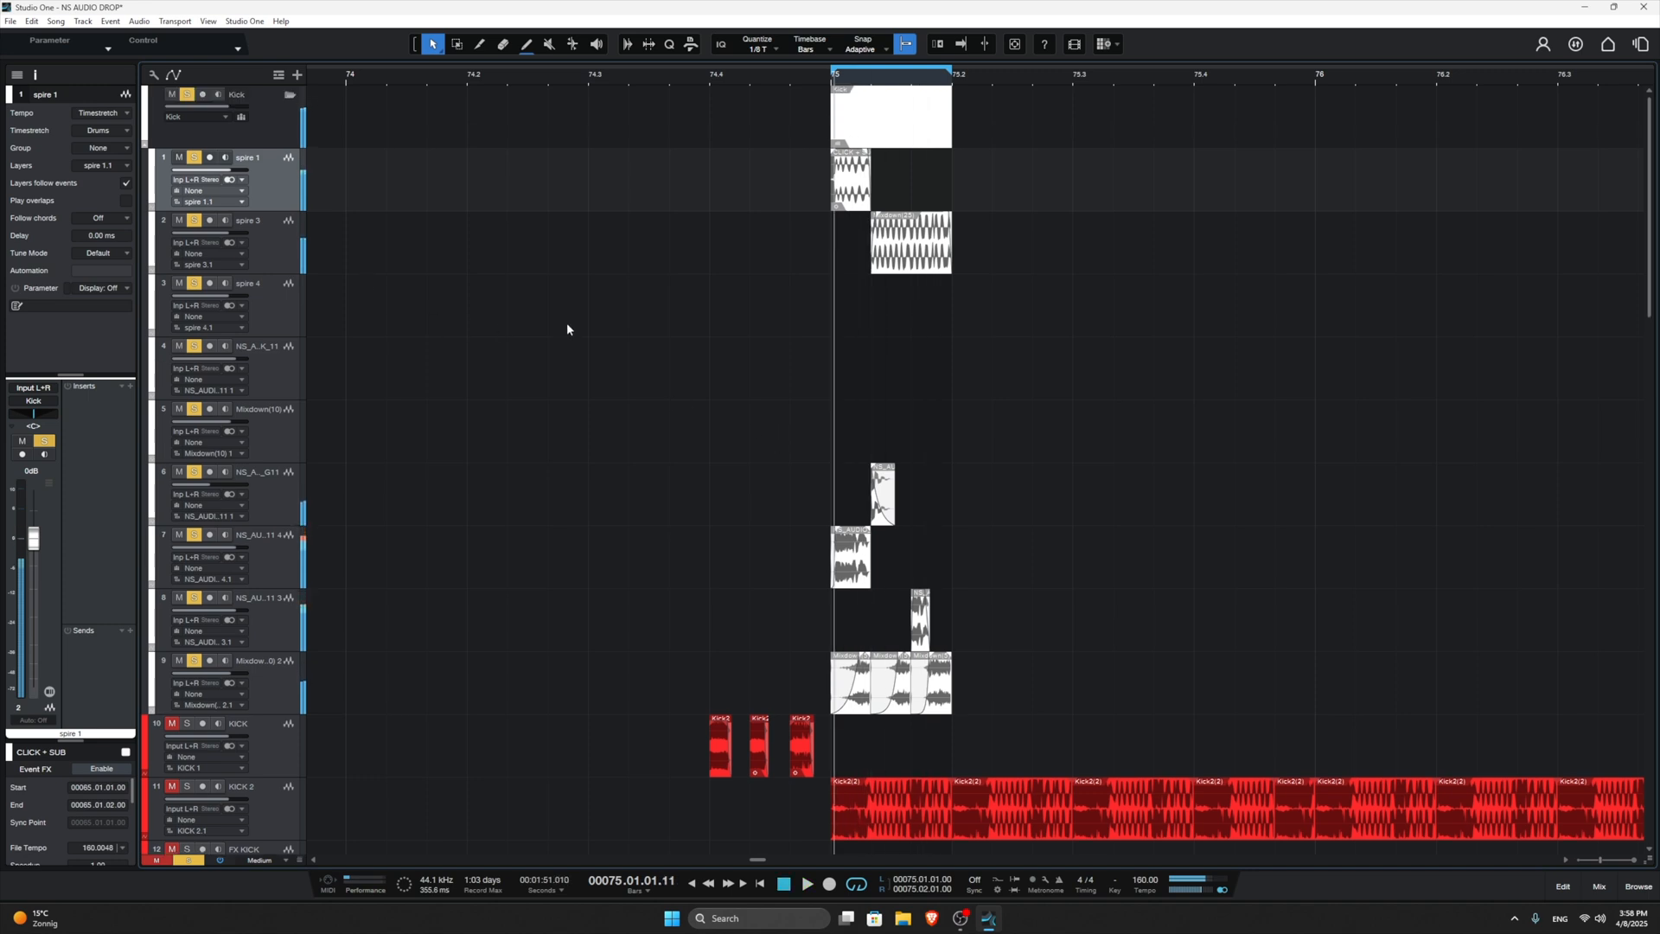
{"action": "left_click", "coordinate": [188, 96]}
{"action": "left_click", "coordinate": [187, 96]}
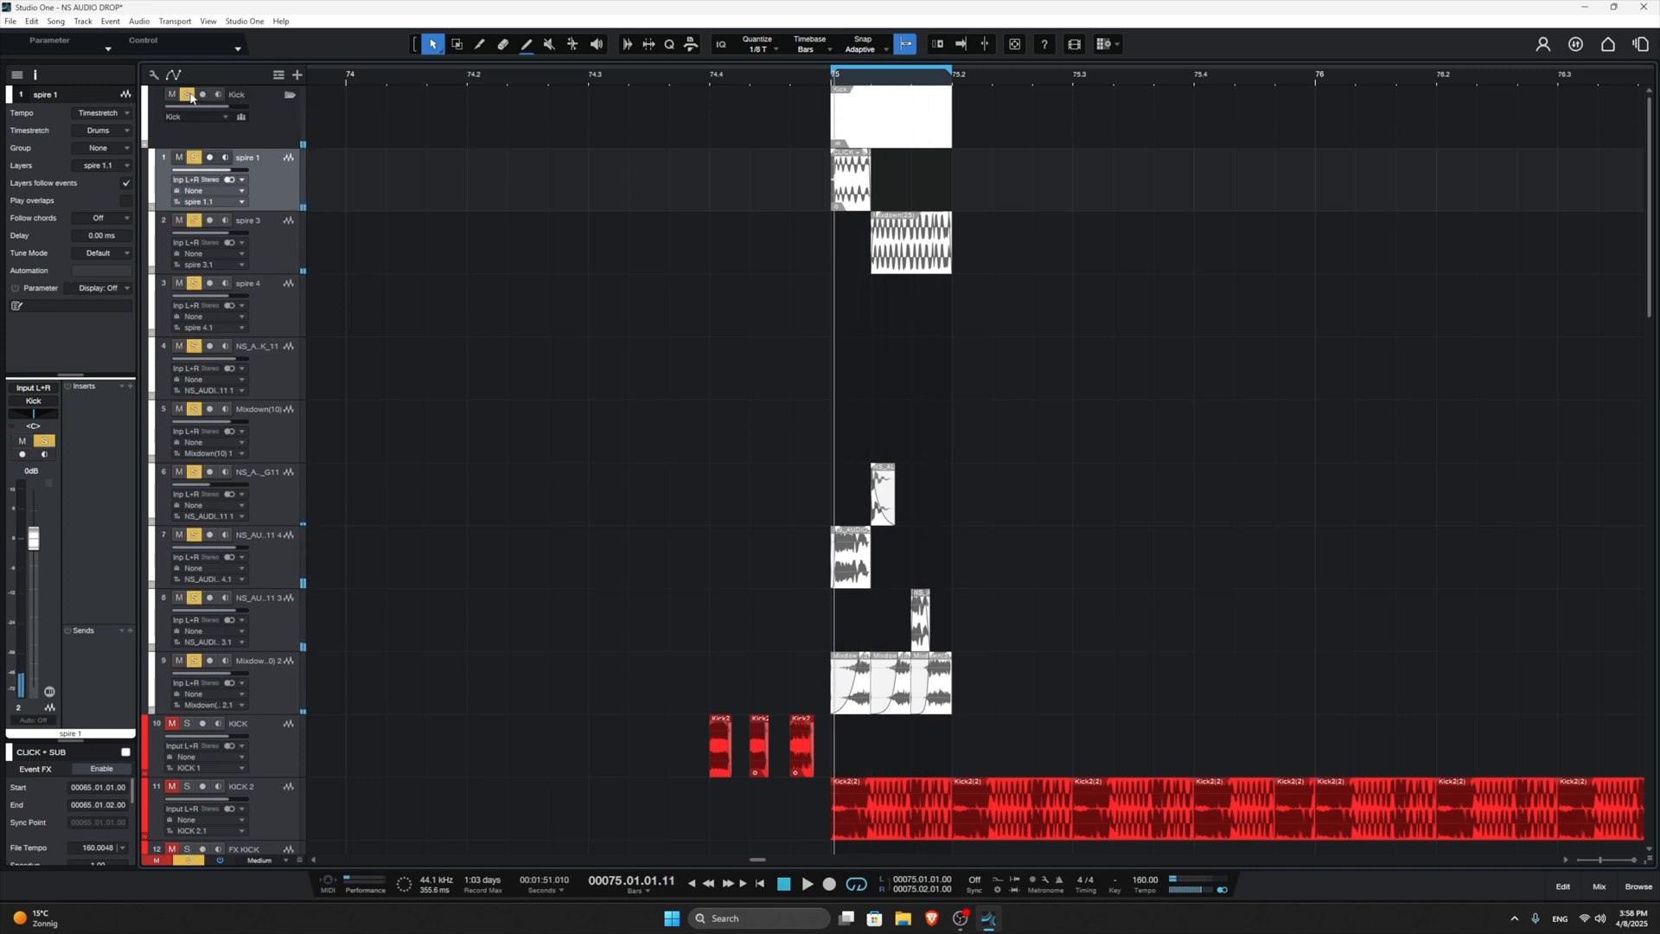
{"action": "left_click", "coordinate": [189, 96]}
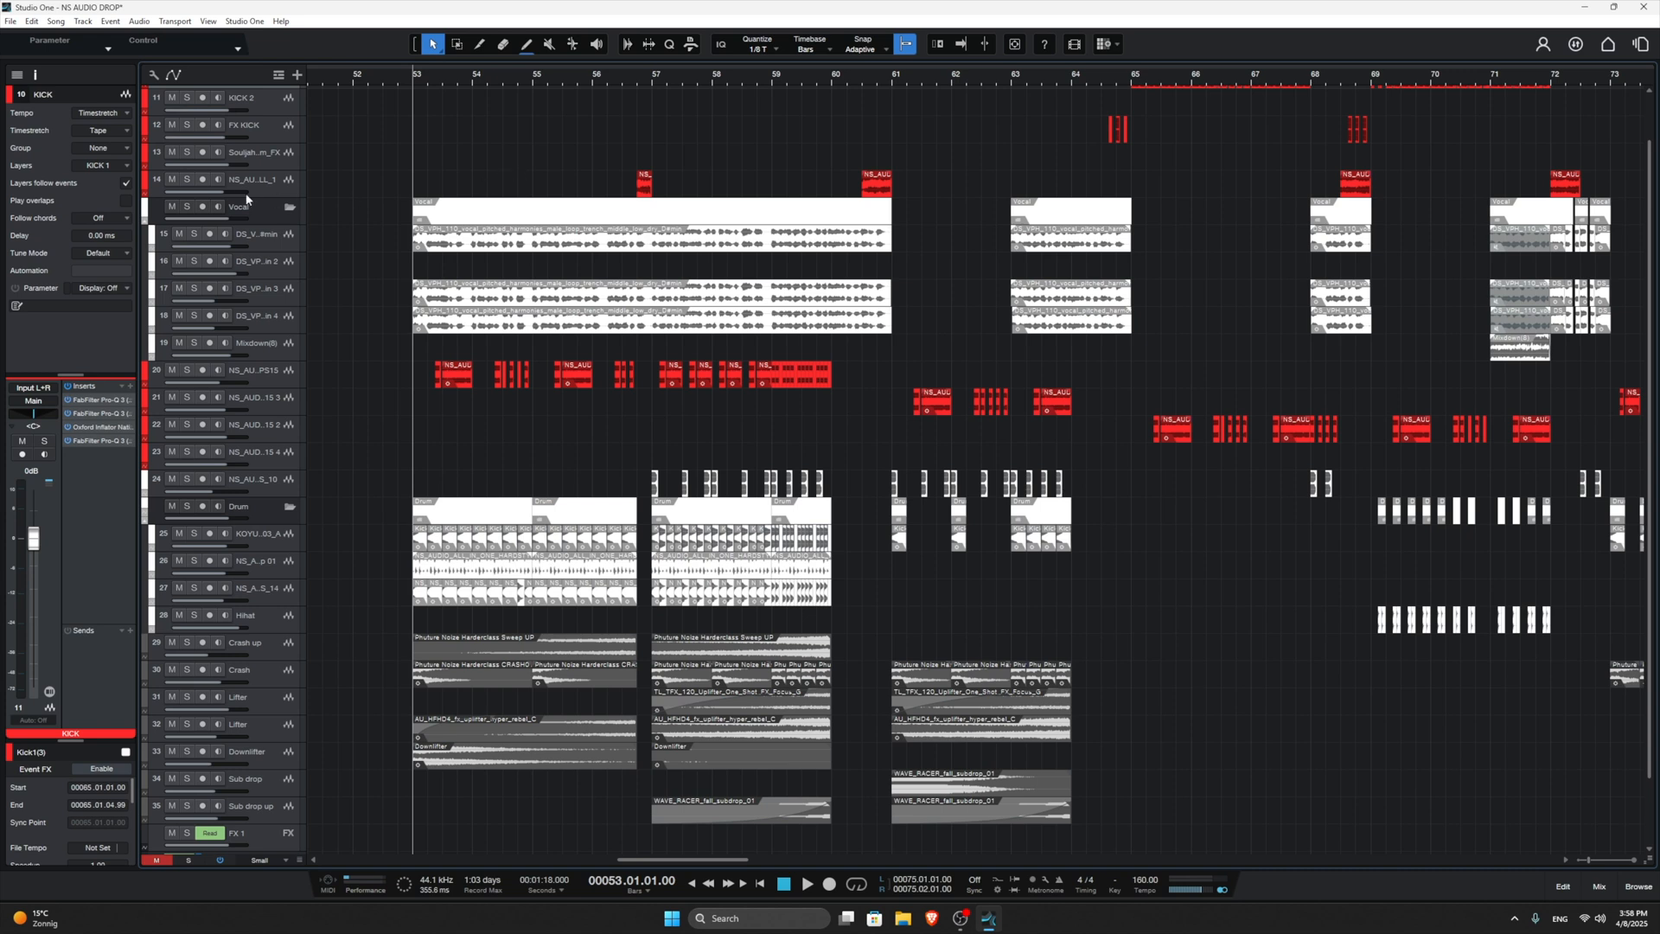
Step: Solo the Vocal folder and play the vocals from bar 53
{"action": "left_click", "coordinate": [189, 207]}
{"action": "key", "text": "space"}
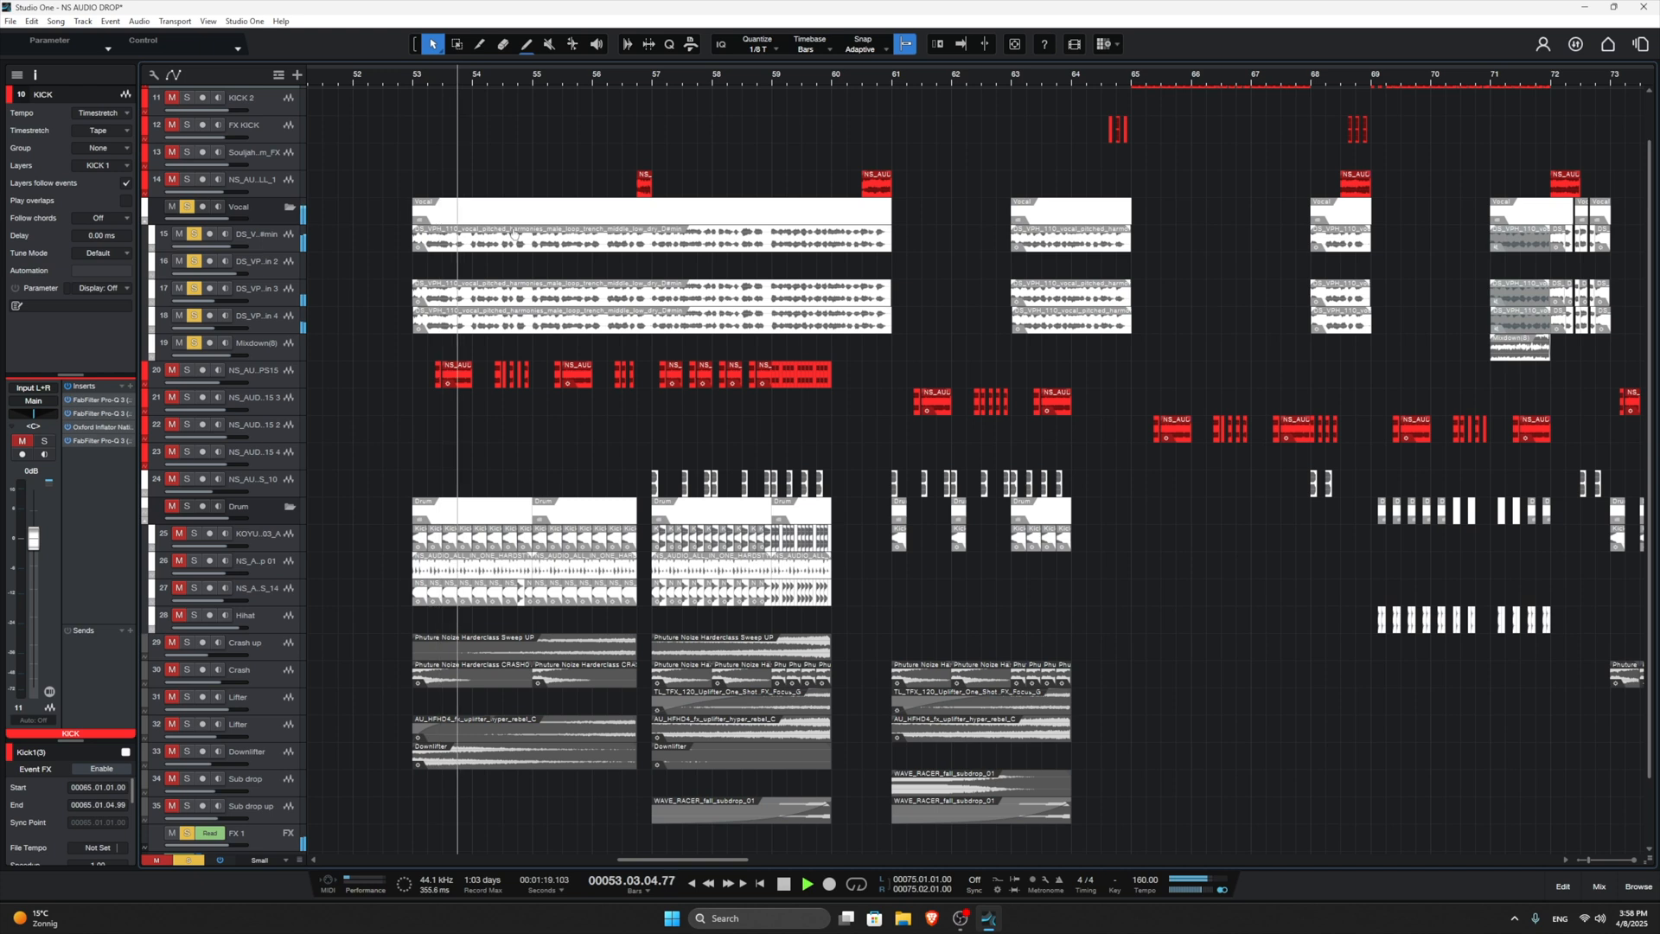
{"action": "key", "text": "space"}
Step: Inspect the CLA Vocals settings in the Vocal folder's insert chain
{"action": "left_click", "coordinate": [271, 216]}
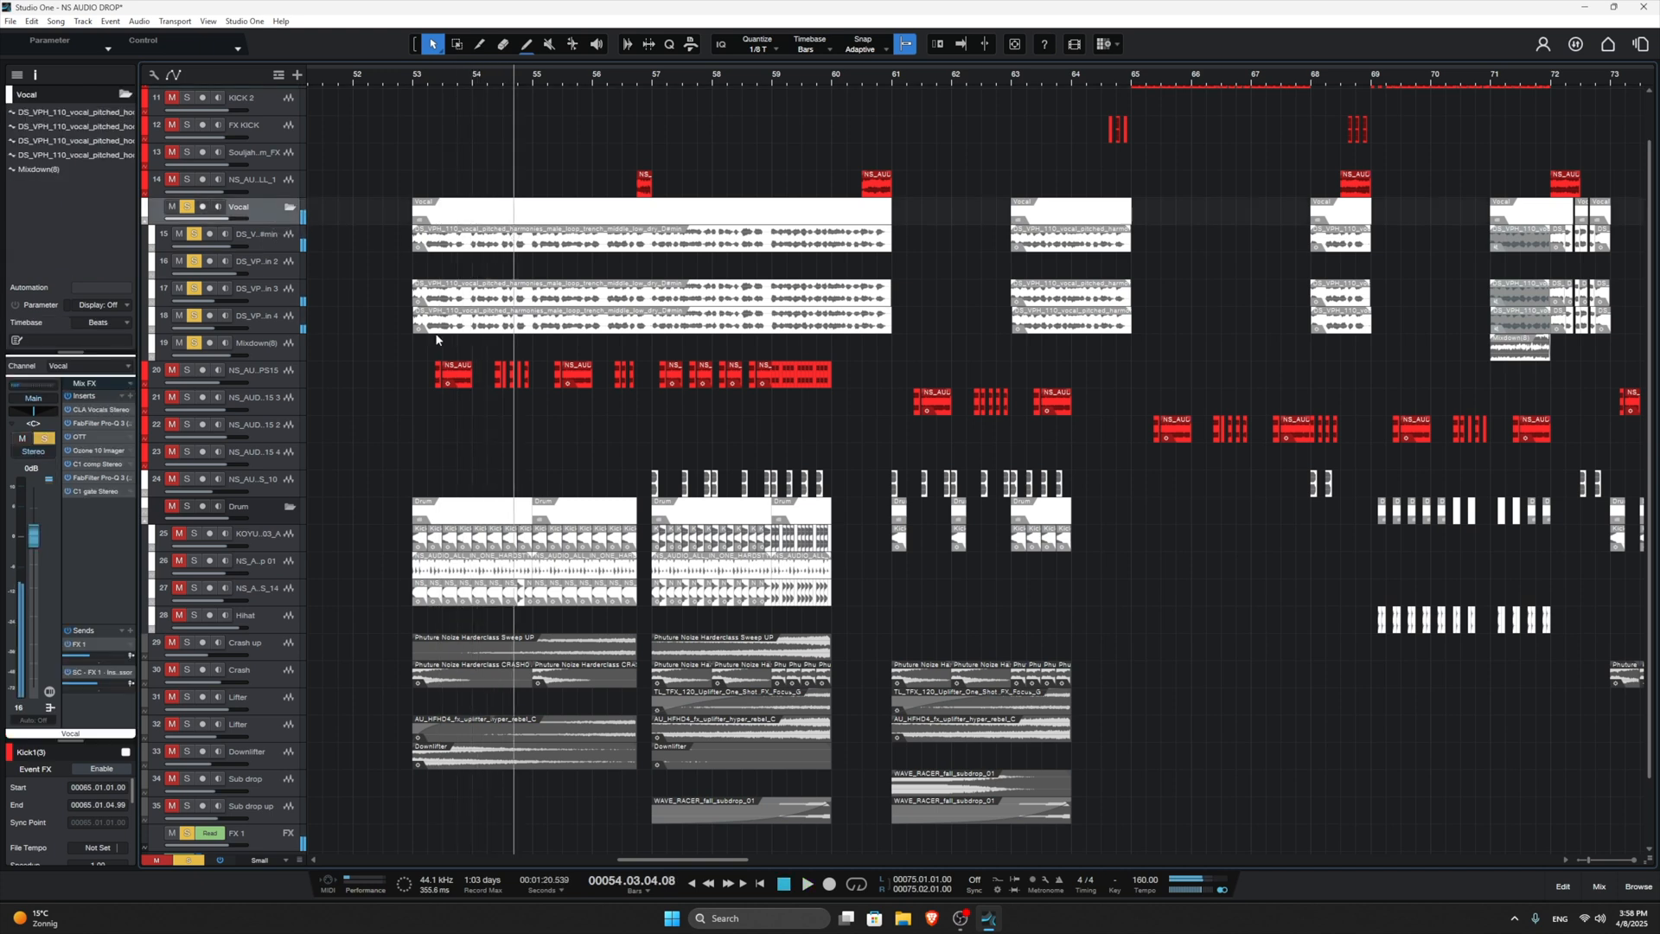
{"action": "double_click", "coordinate": [122, 409]}
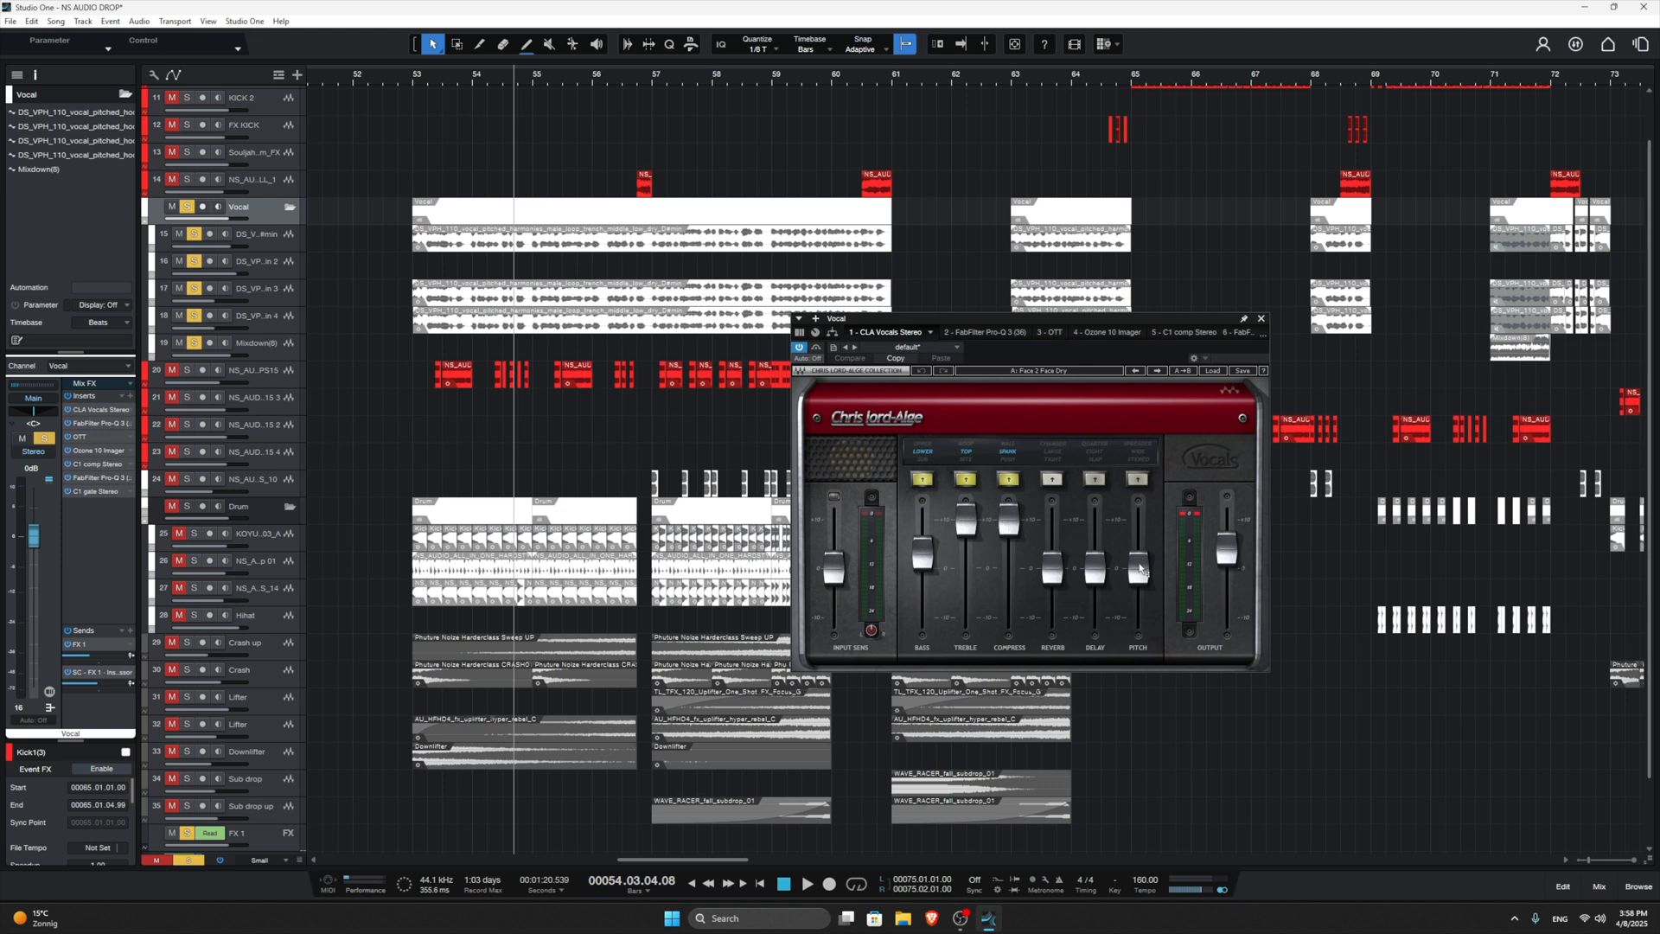
{"action": "left_click", "coordinate": [1261, 318]}
Step: Inspect the Ozone 10 Imager, C1 compressor and second FabFilter Pro-Q 3 settings on the Vocal folder
{"action": "left_click", "coordinate": [288, 241]}
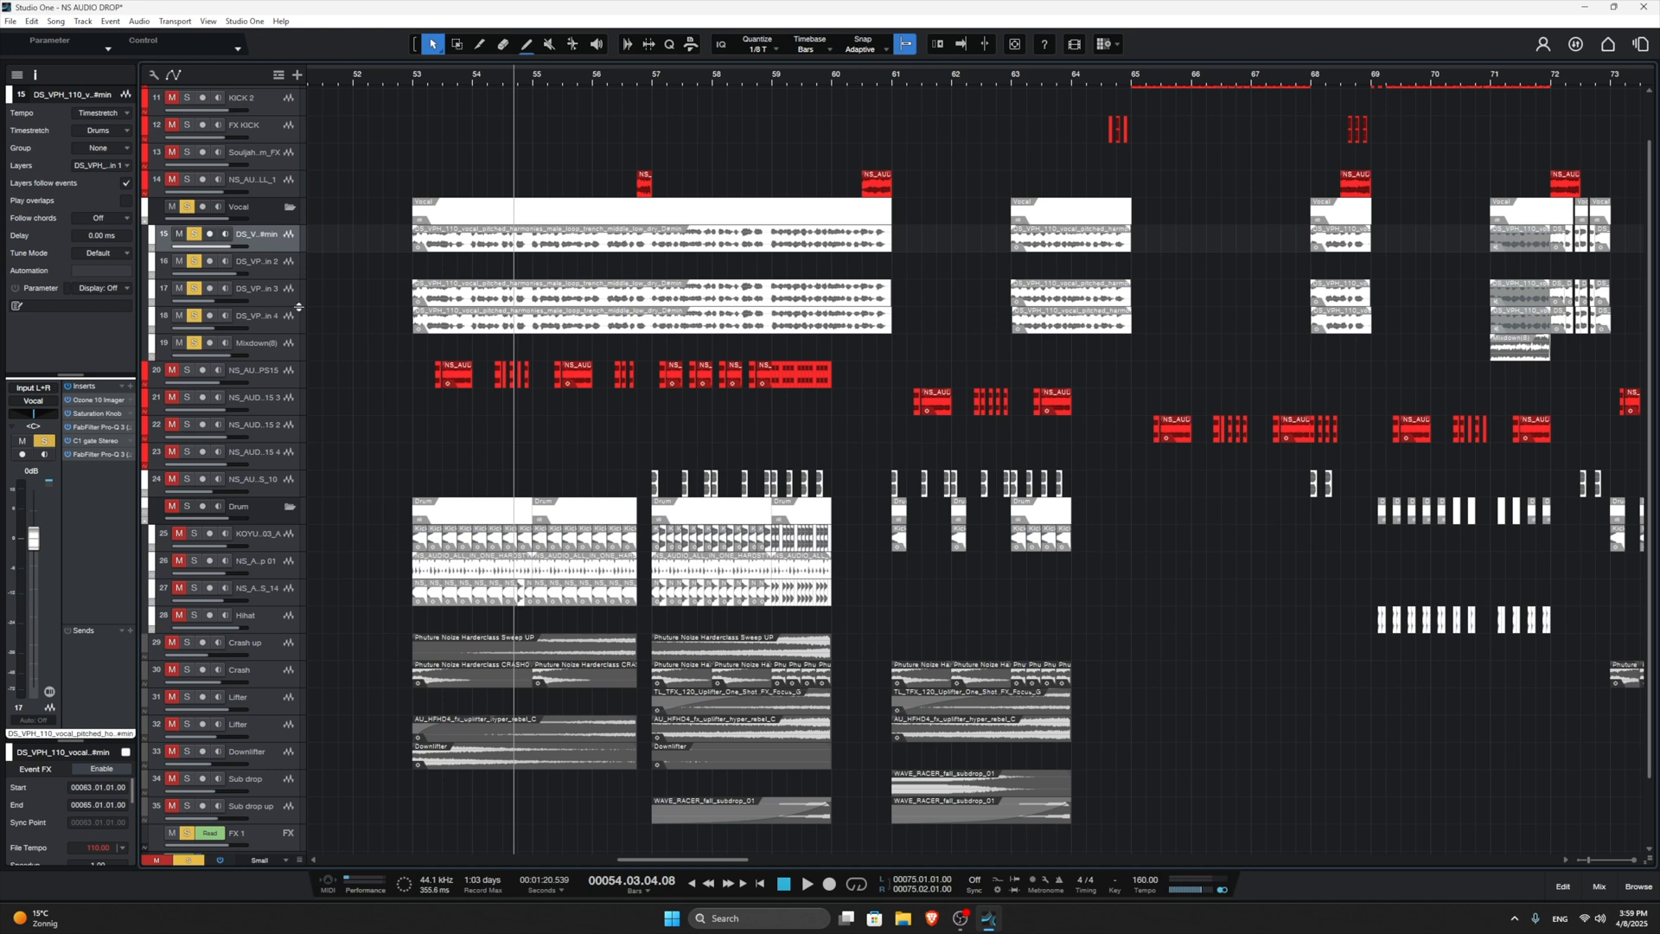
{"action": "key", "text": "Up"}
{"action": "left_click", "coordinate": [79, 437]}
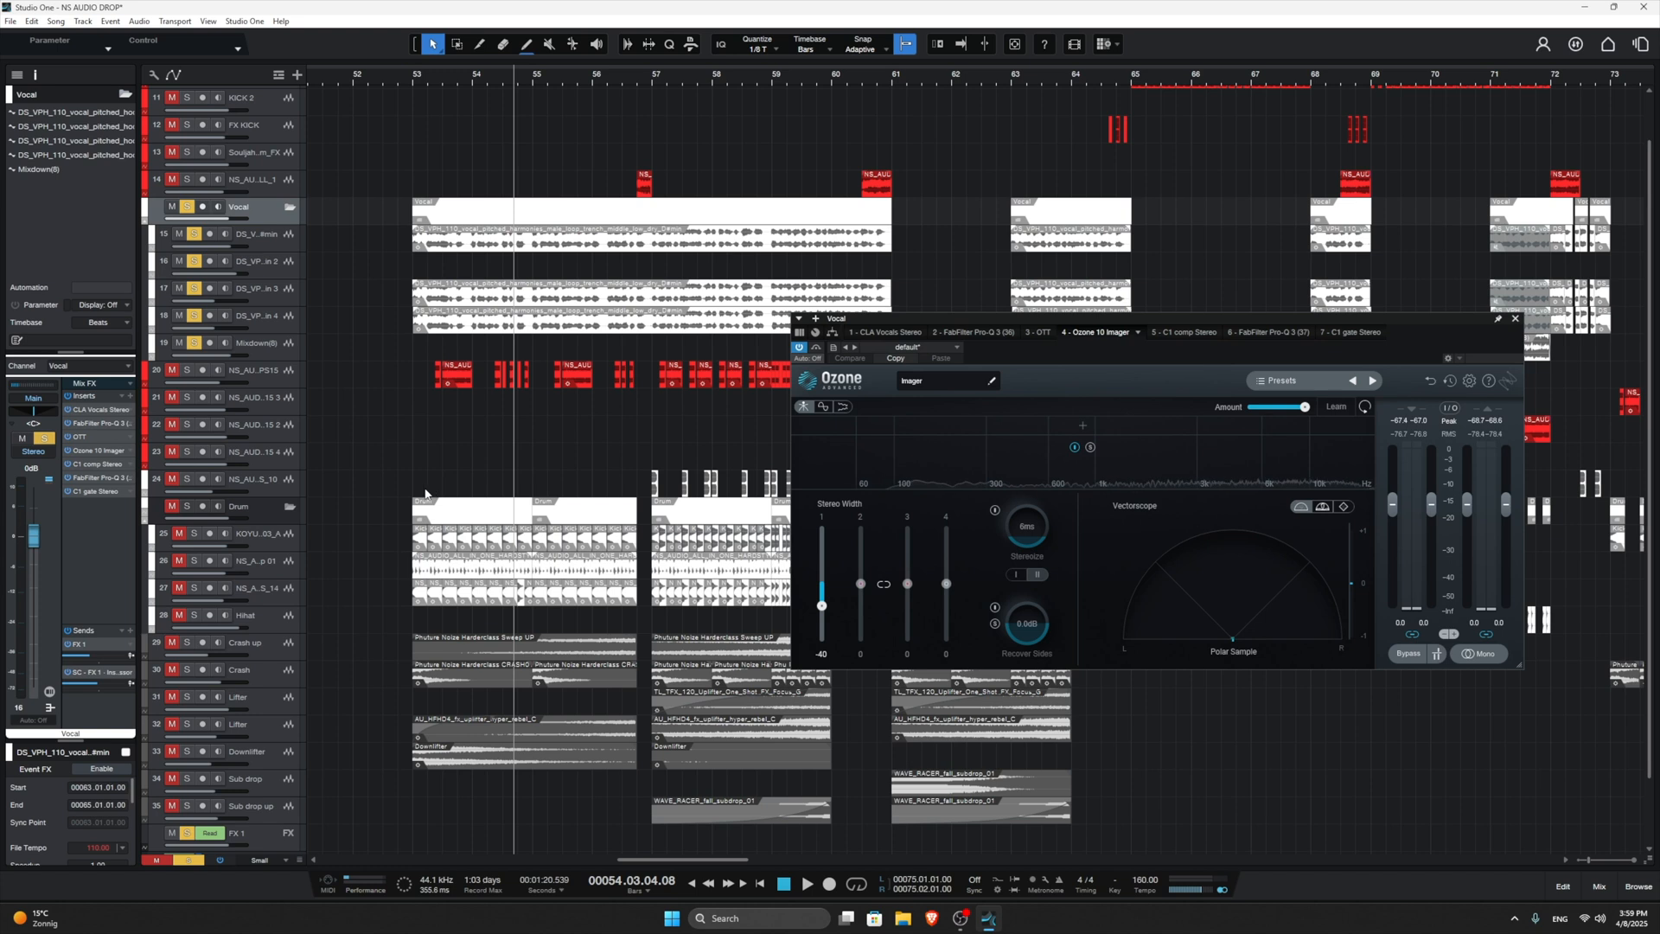
{"action": "left_click", "coordinate": [116, 464]}
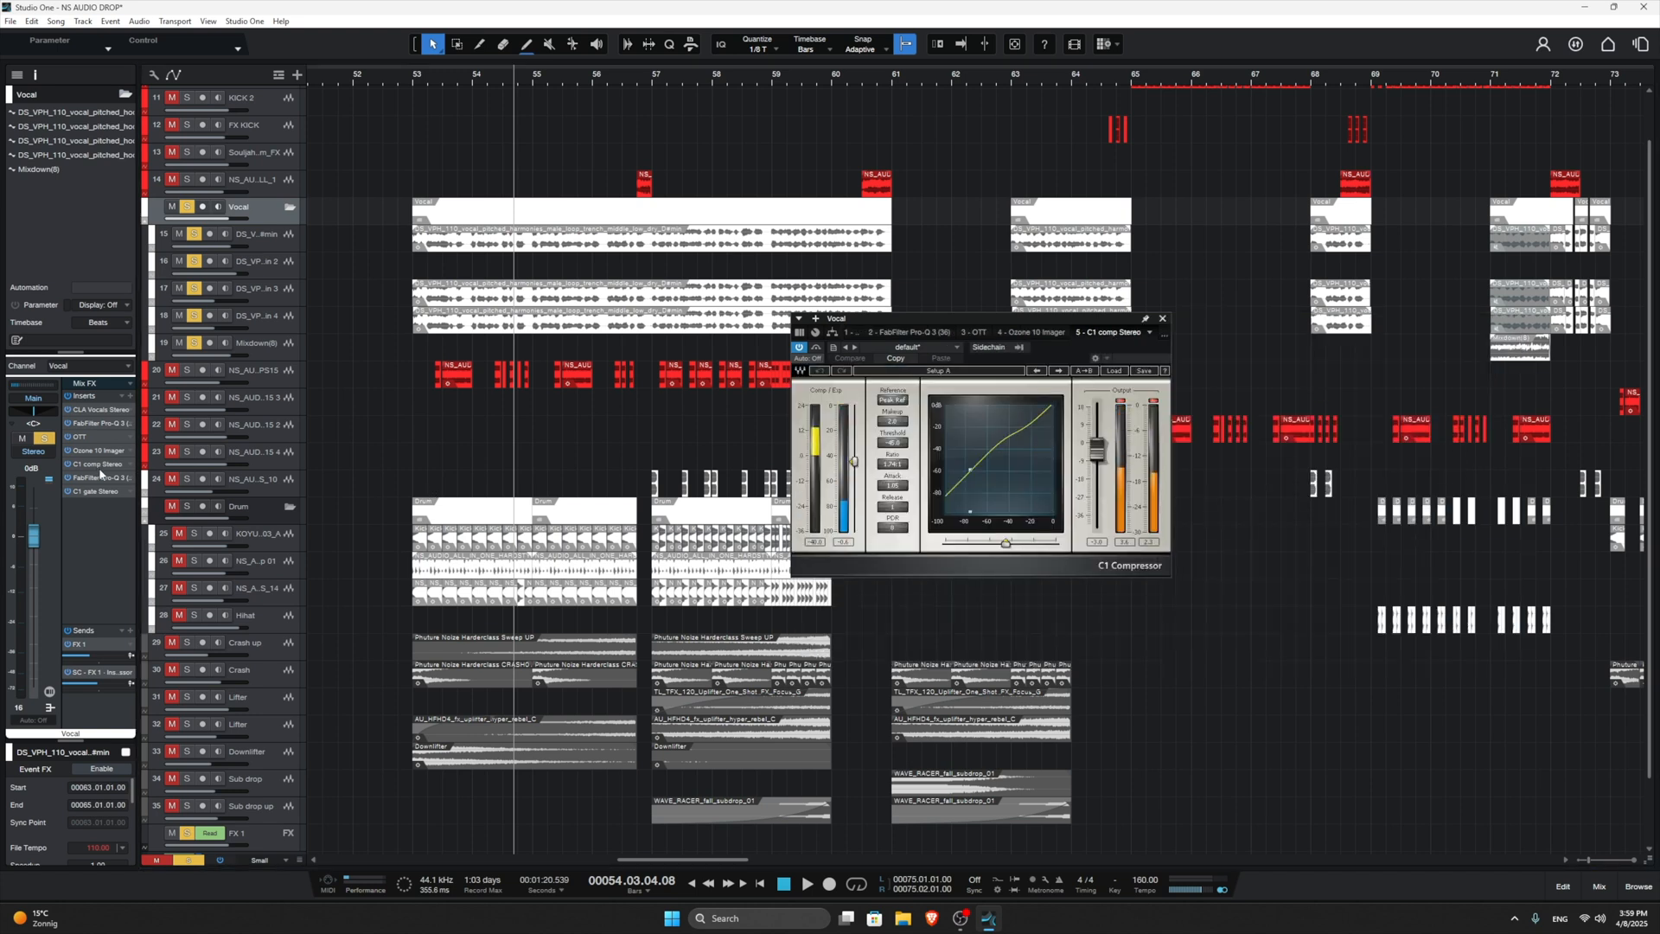
{"action": "left_click", "coordinate": [94, 480]}
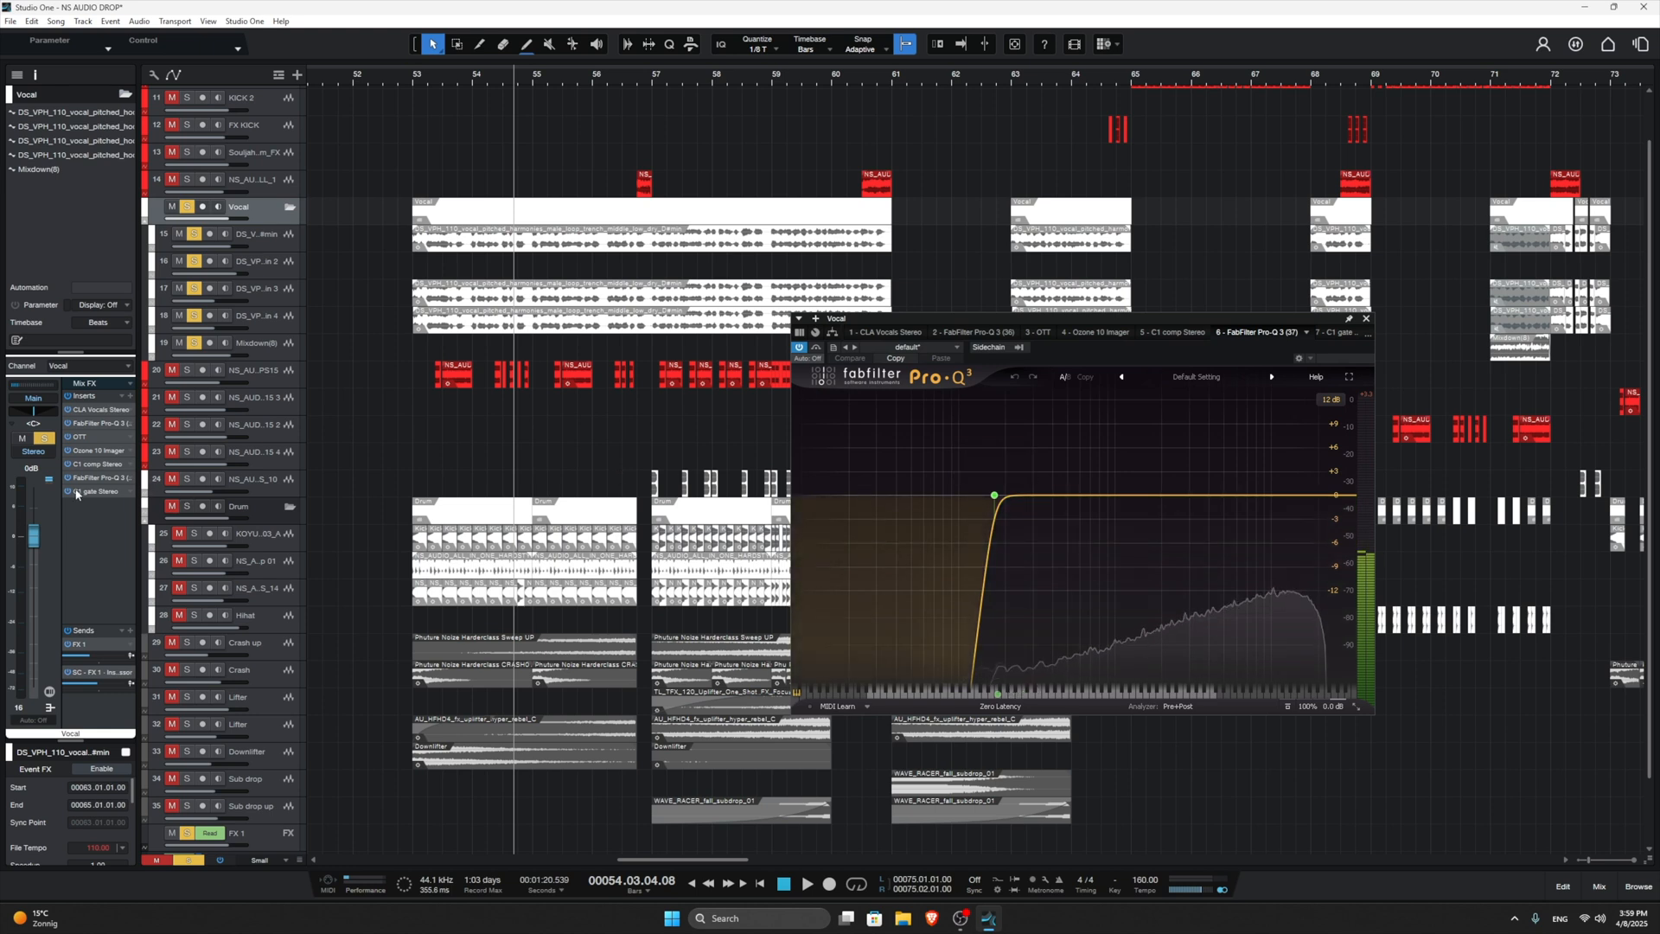
Step: Set the Gate Open threshold of the Vocal folder's C1 gate to about -46 dB and close the plug-in
{"action": "left_click", "coordinate": [93, 491]}
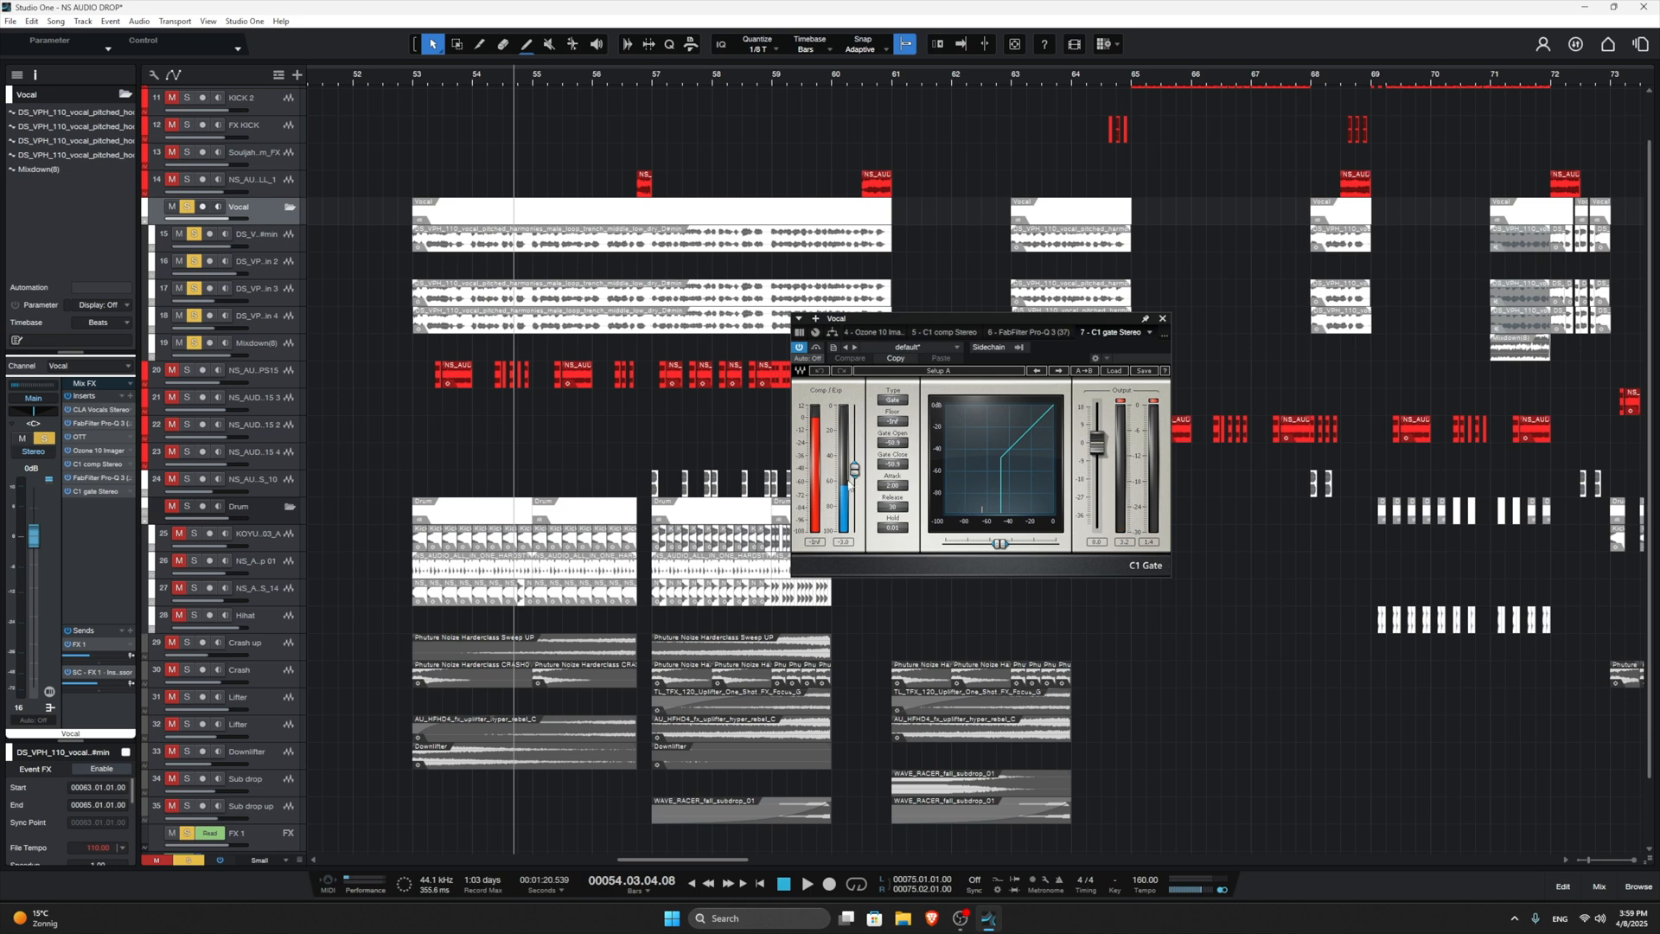
{"action": "left_click_drag", "start_coordinate": [855, 470], "coordinate": [855, 465]}
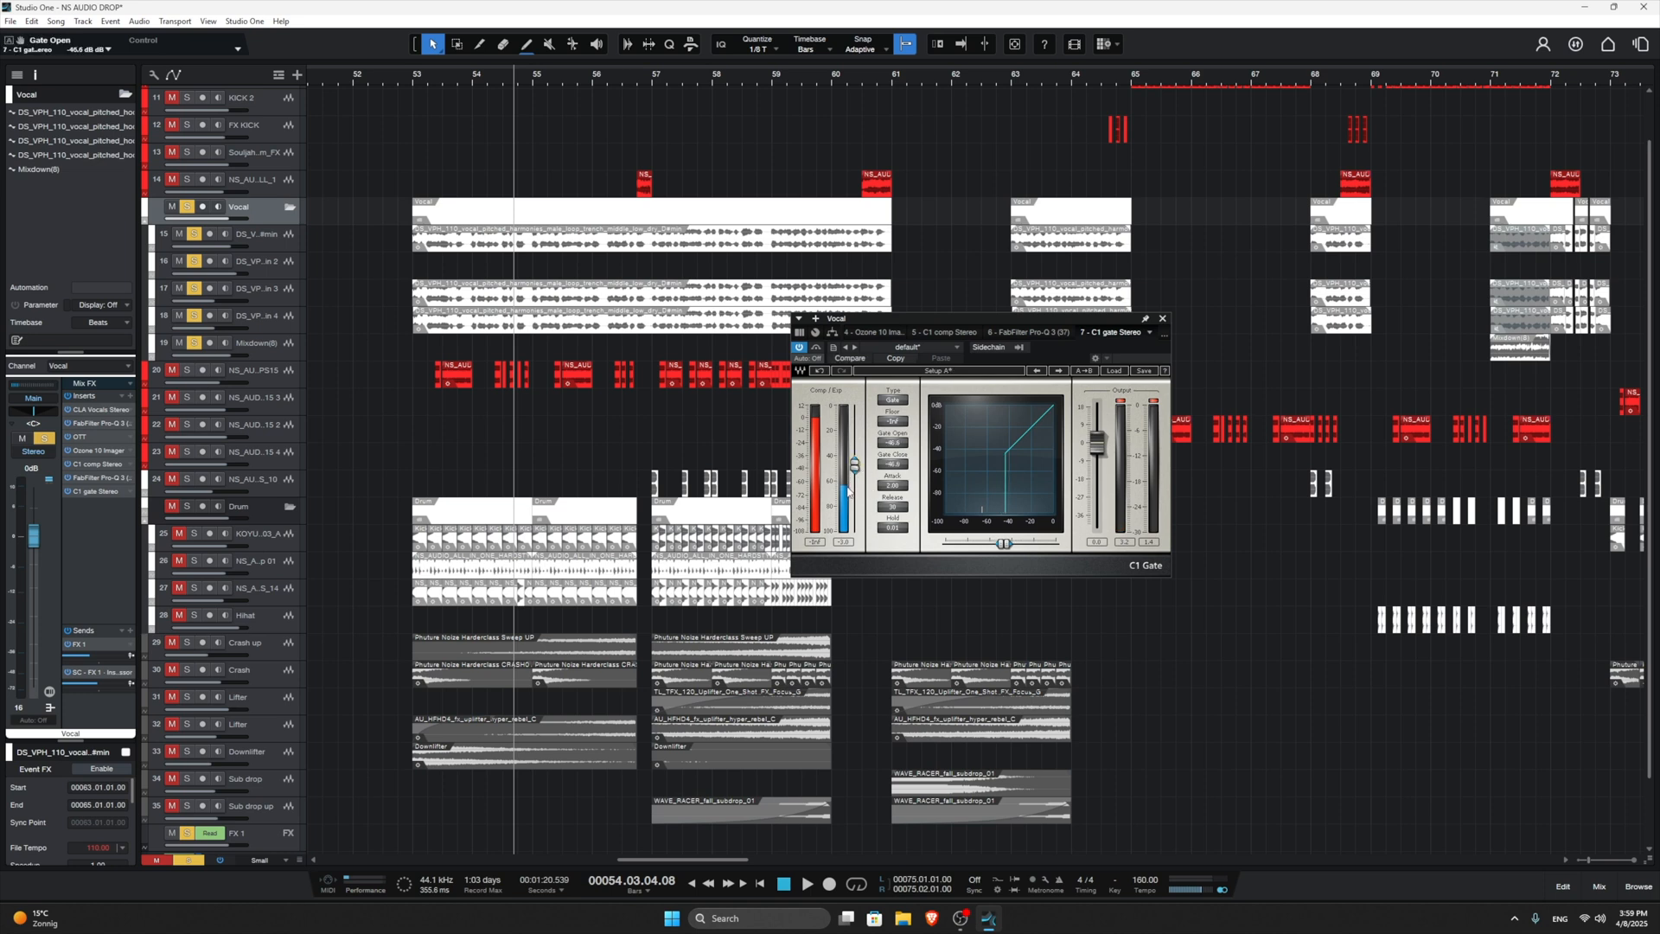
{"action": "left_click", "coordinate": [1163, 320]}
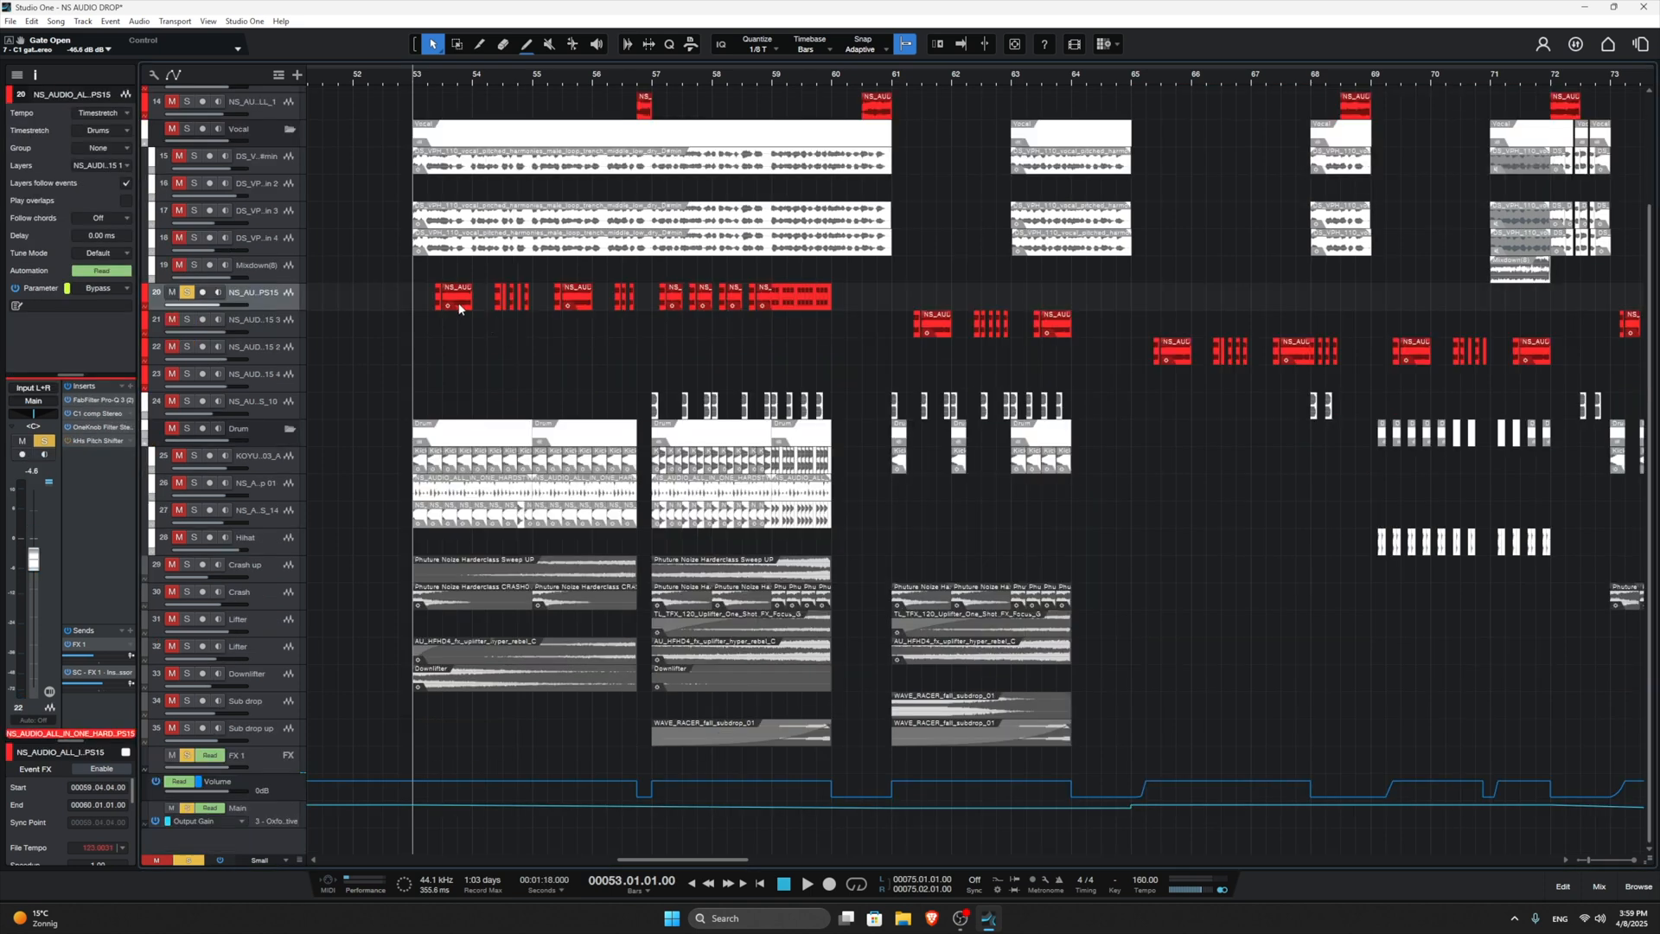
Step: Copy a clip on the soloed PS15 track to before bar 53, extend its end to reveal more of the sample and delete the copy
{"action": "scroll", "coordinate": [459, 304], "scroll_direction": "up", "scroll_amount": 5}
{"action": "scroll", "coordinate": [488, 299], "scroll_direction": "up", "scroll_amount": 2}
{"action": "scroll", "coordinate": [509, 301], "scroll_direction": "down", "scroll_amount": 1}
{"action": "scroll", "coordinate": [506, 307], "scroll_direction": "down", "scroll_amount": 3}
{"action": "left_click_drag", "start_coordinate": [505, 314], "coordinate": [389, 311]}
{"action": "scroll", "coordinate": [431, 304], "scroll_direction": "down", "scroll_amount": 3}
{"action": "scroll", "coordinate": [363, 308], "scroll_direction": "up", "scroll_amount": 5}
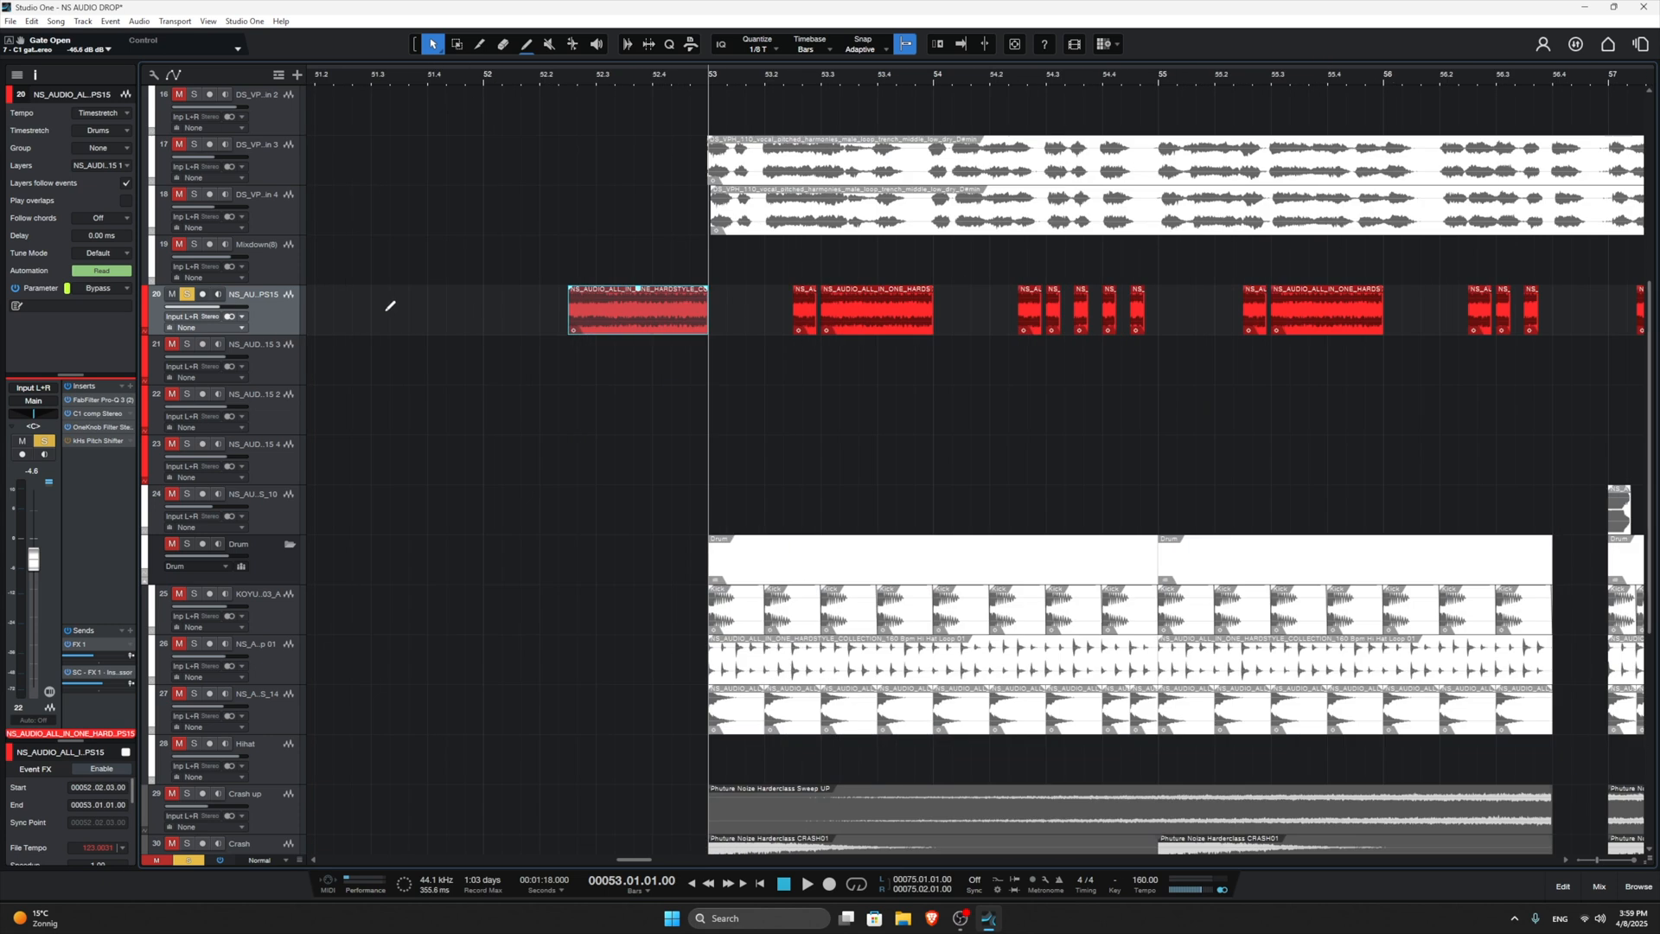
{"action": "left_click_drag", "start_coordinate": [708, 319], "coordinate": [745, 319]}
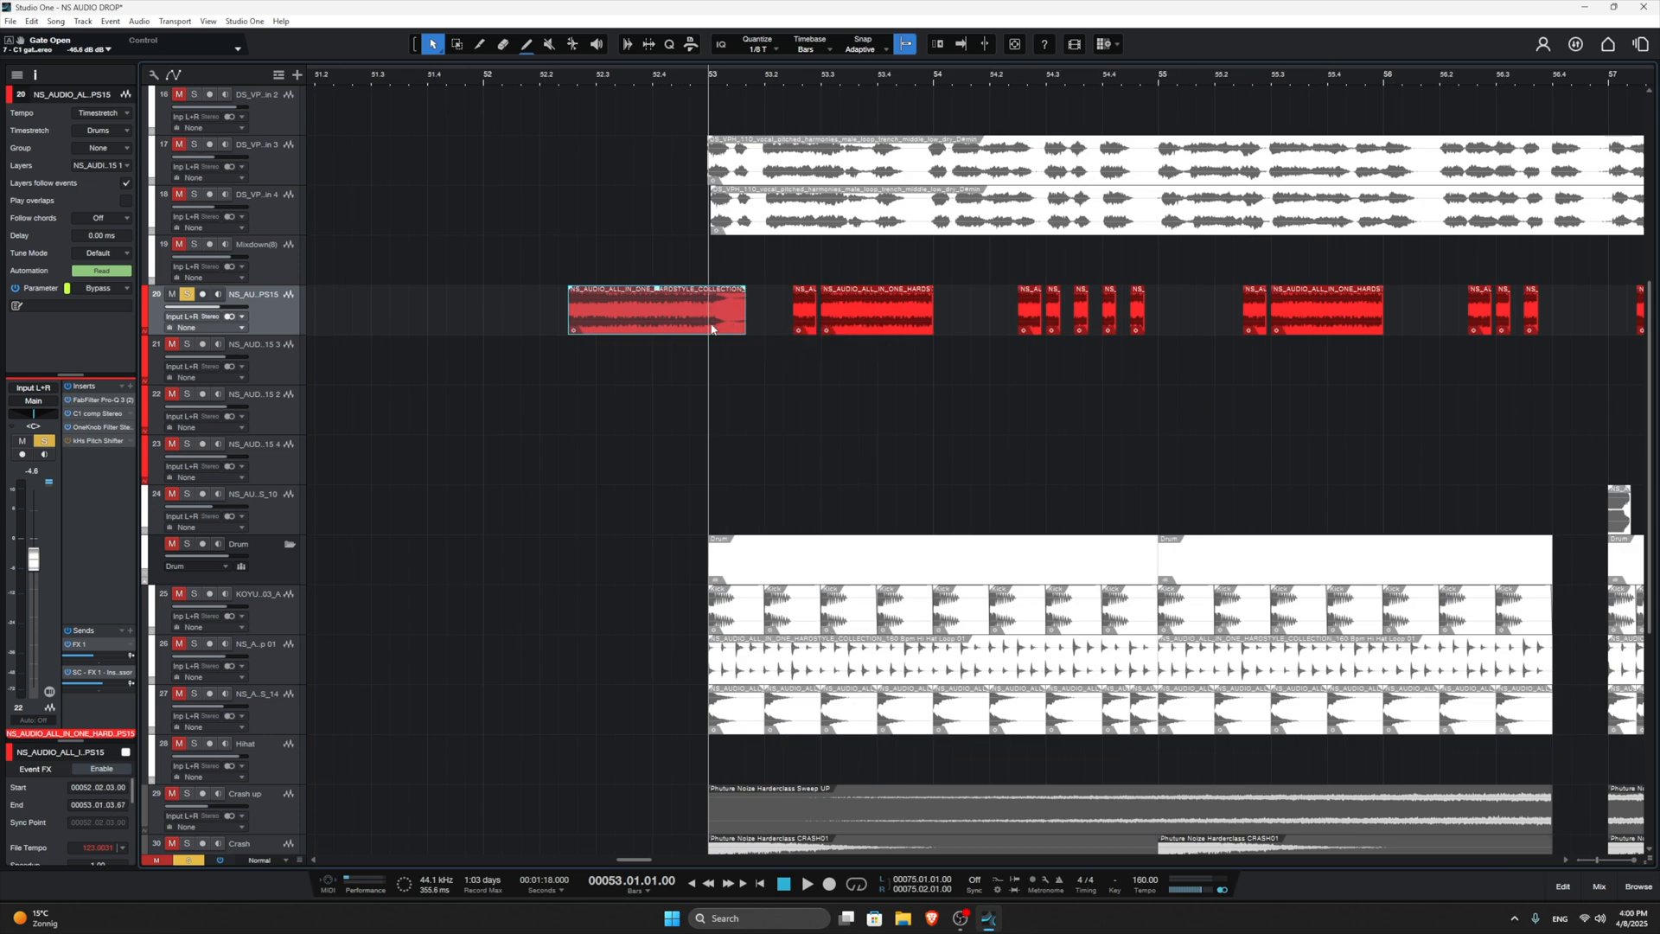
{"action": "key", "text": "Delete"}
{"action": "left_click", "coordinate": [714, 357]}
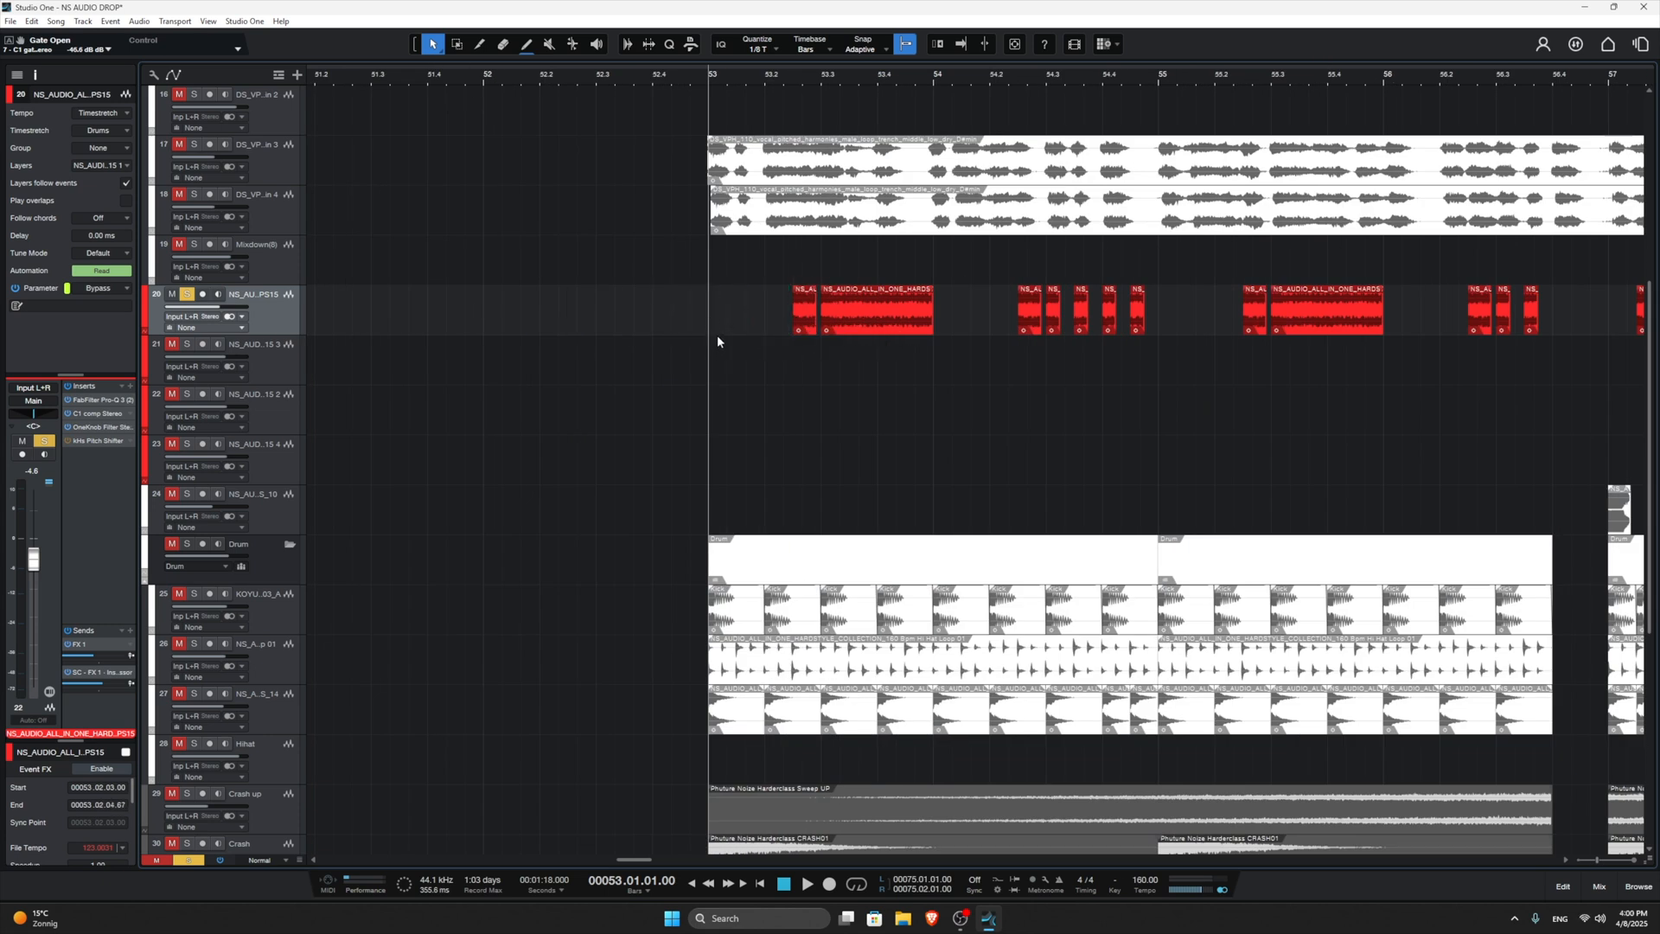
Step: Play the soloed PS15 track from bar 53 and look over its clip pattern in the arrangement
{"action": "scroll", "coordinate": [648, 306], "scroll_direction": "down", "scroll_amount": 5}
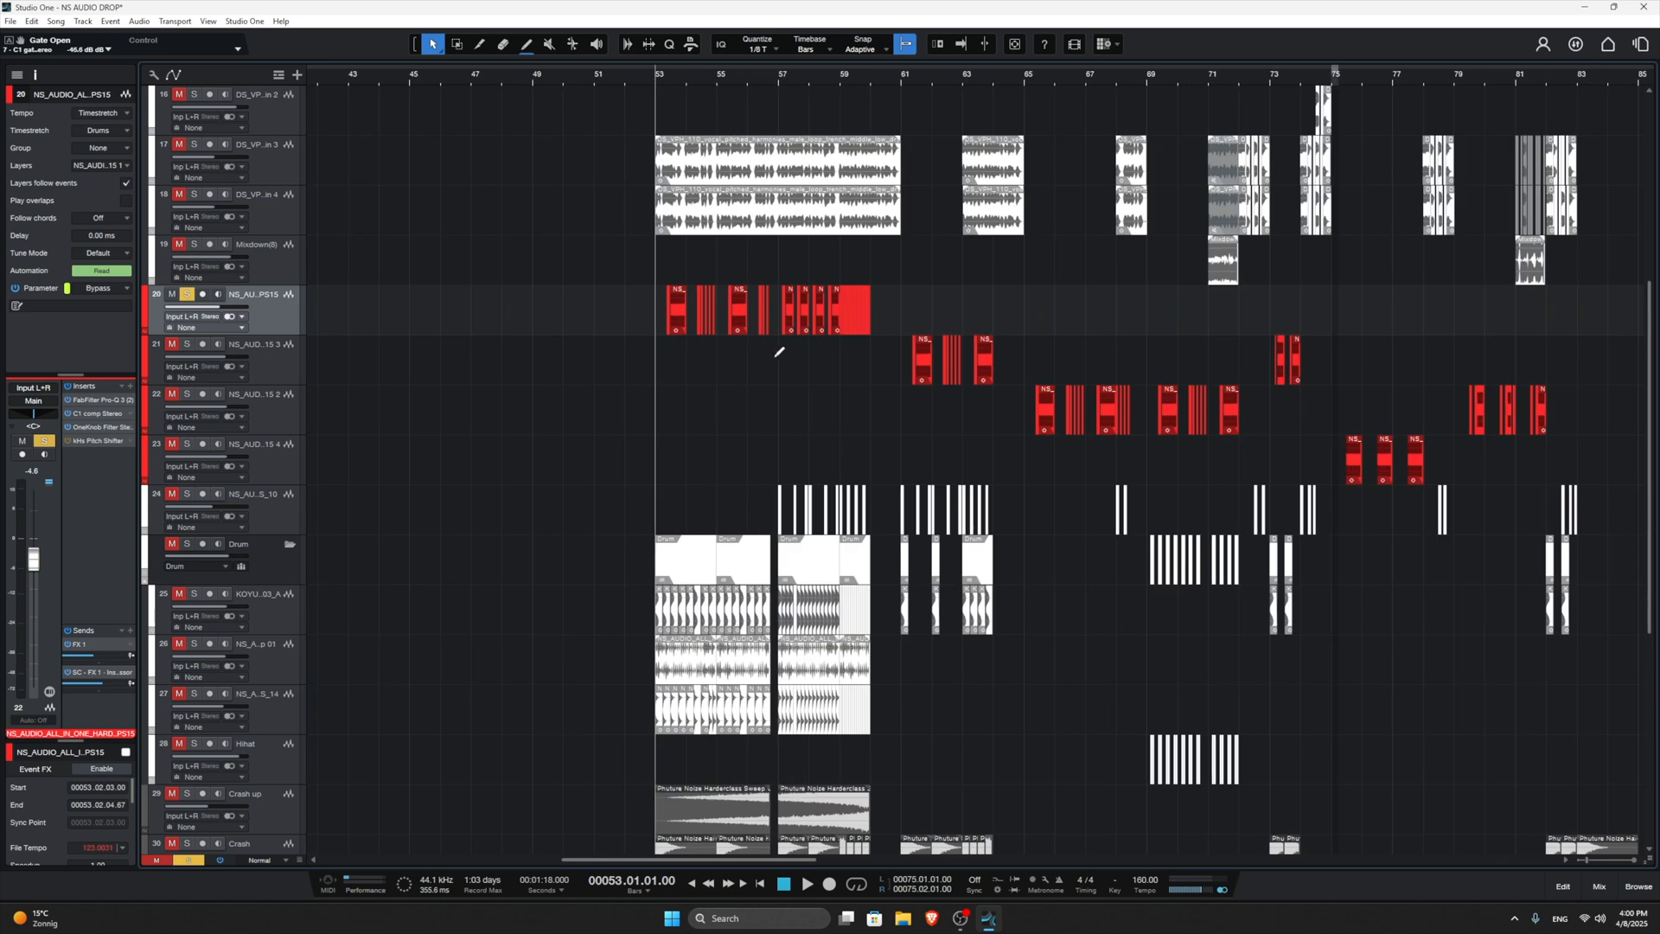
{"action": "scroll", "coordinate": [729, 338], "scroll_direction": "up", "scroll_amount": 5}
{"action": "scroll", "coordinate": [790, 352], "scroll_direction": "down", "scroll_amount": 3}
{"action": "scroll", "coordinate": [789, 352], "scroll_direction": "up", "scroll_amount": 3}
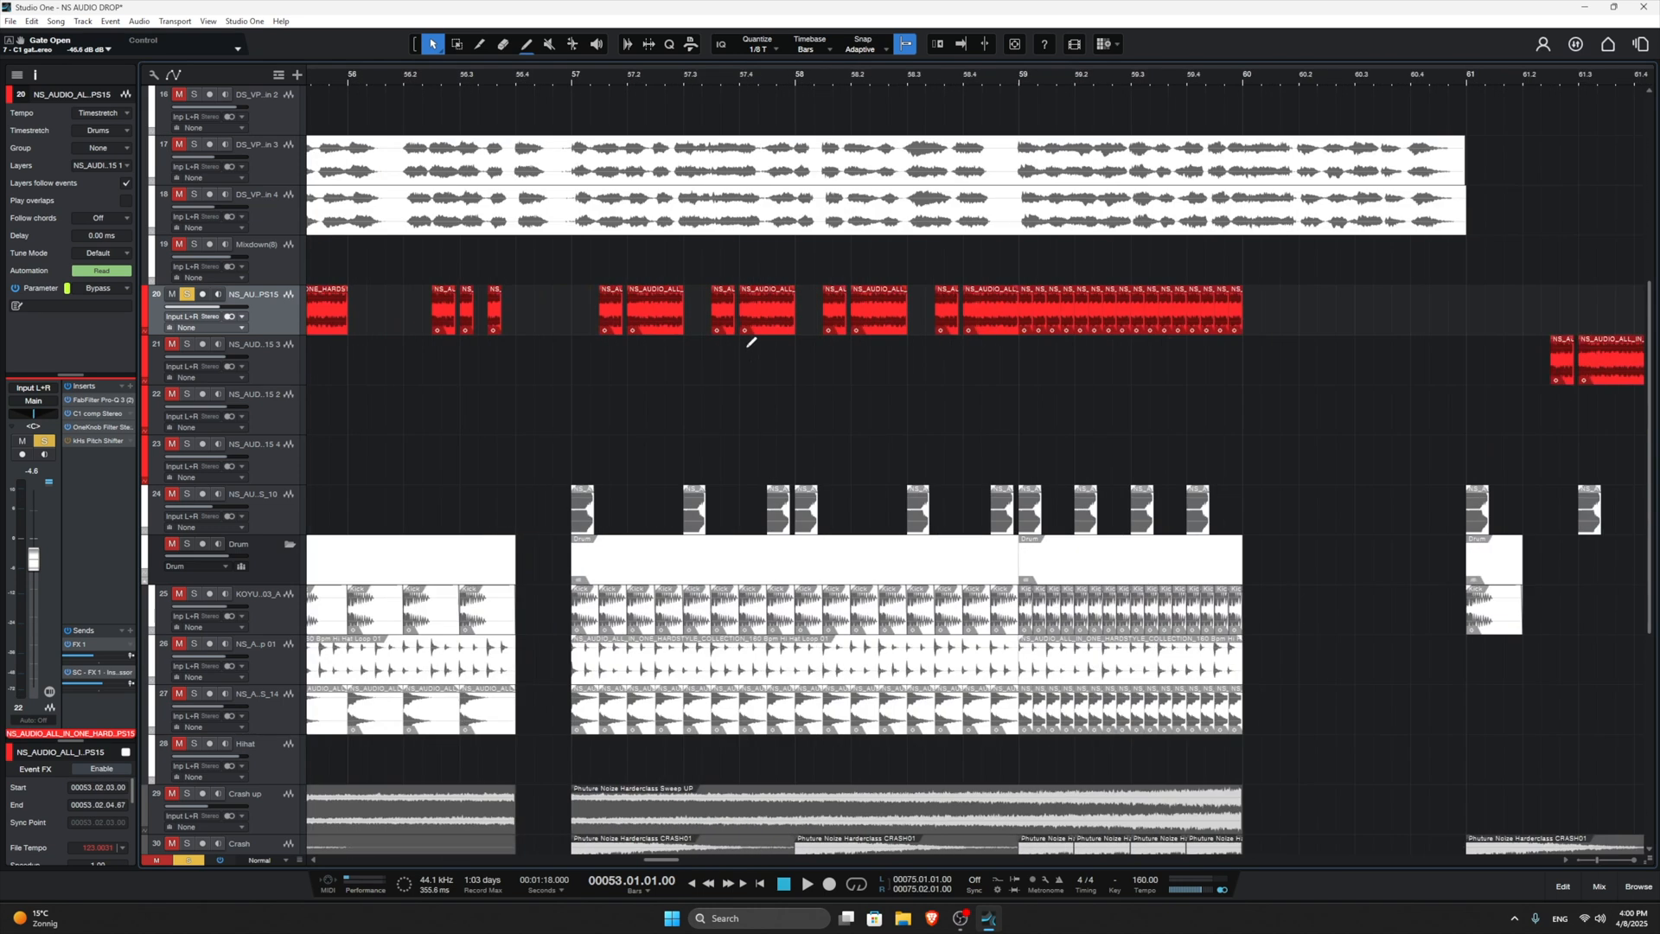
{"action": "key", "text": "space"}
{"action": "scroll", "coordinate": [578, 318], "scroll_direction": "down", "scroll_amount": 2}
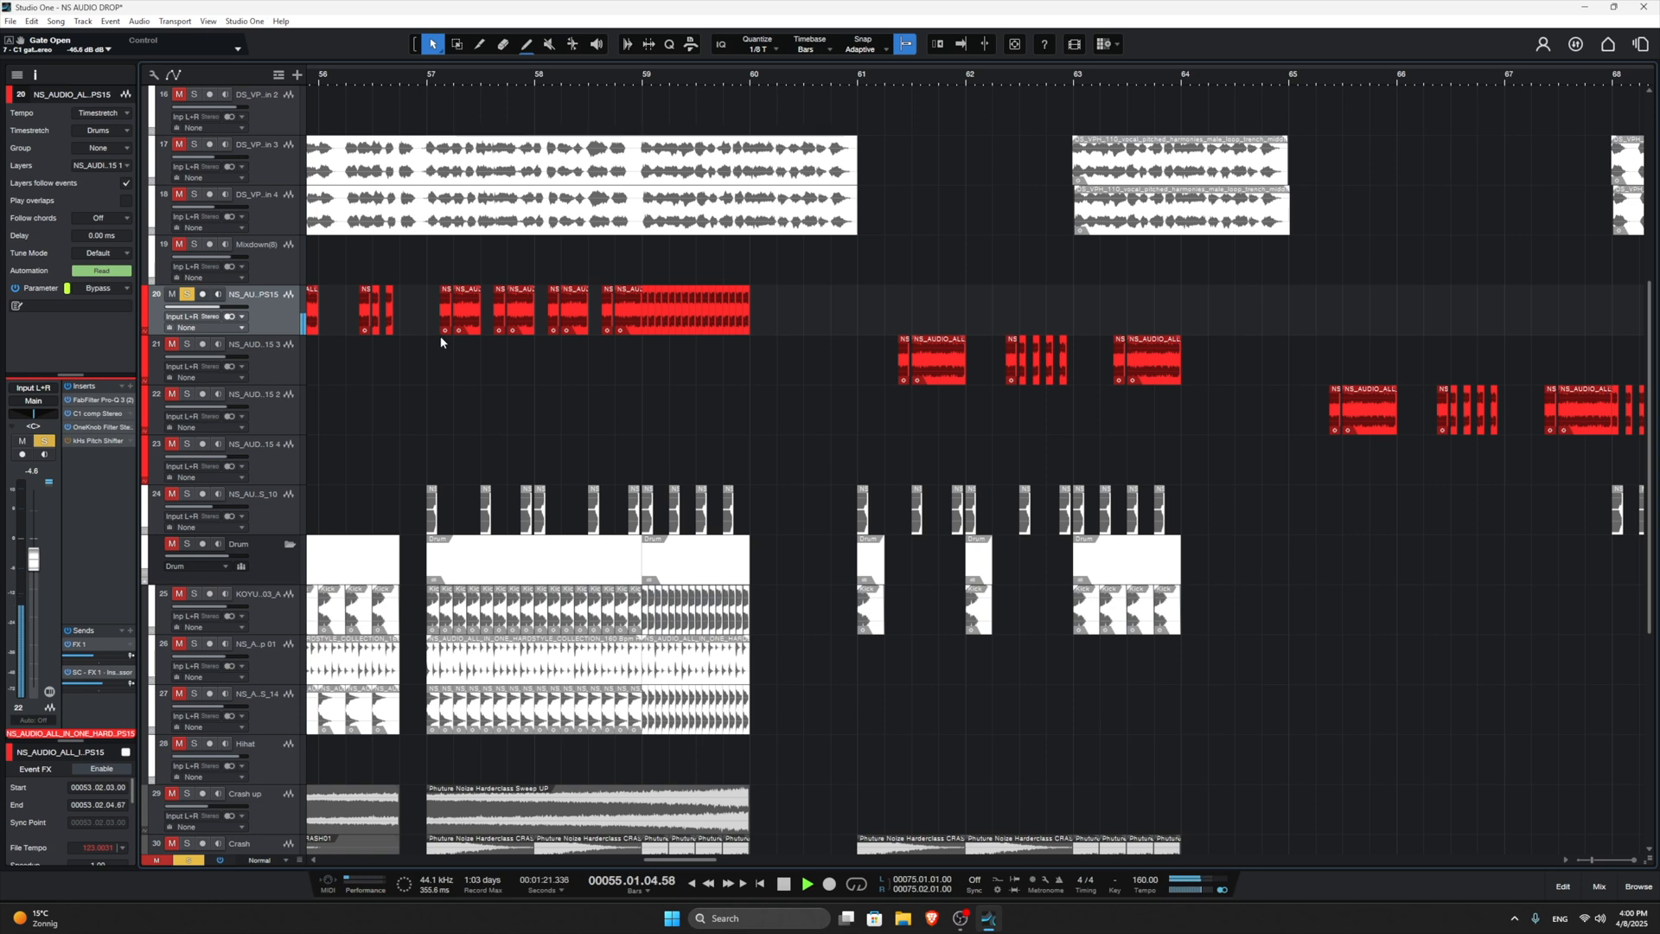
{"action": "scroll", "coordinate": [616, 367], "scroll_direction": "right", "scroll_amount": 2}
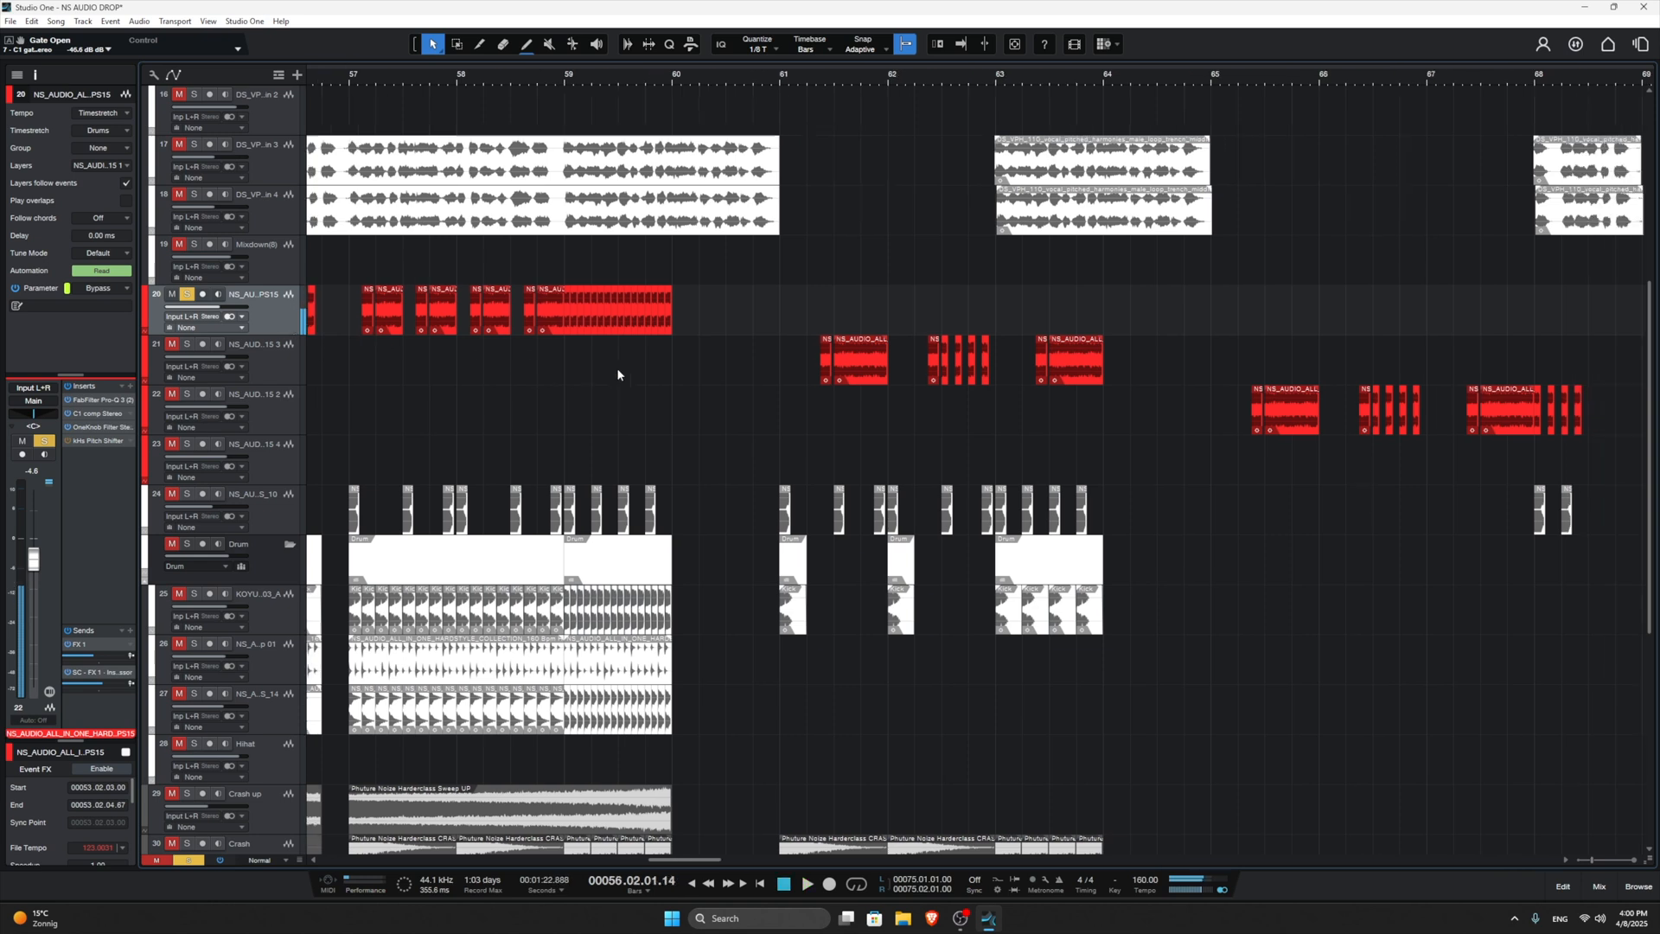
{"action": "scroll", "coordinate": [675, 359], "scroll_direction": "down", "scroll_amount": 3}
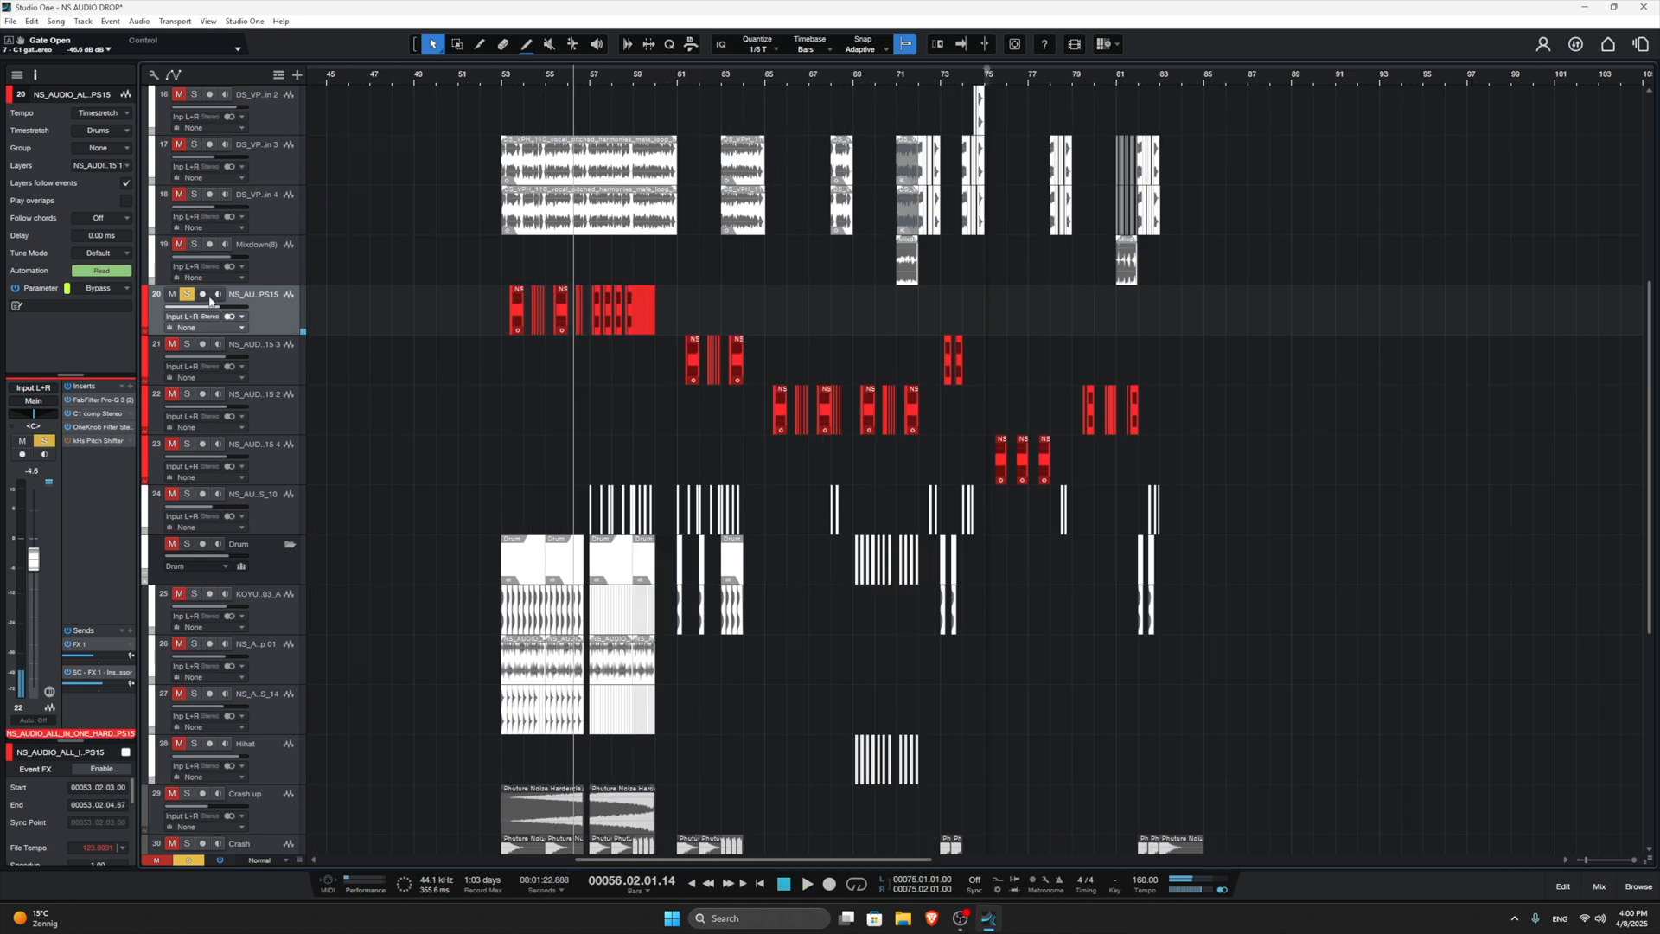
Step: Unsolo the PS15 track, play all tracks from bar 53 and return the playhead to bar 53
{"action": "key", "text": "s"}
{"action": "left_click", "coordinate": [504, 79]}
{"action": "scroll", "coordinate": [575, 267], "scroll_direction": "down", "scroll_amount": 1}
{"action": "key", "text": "space"}
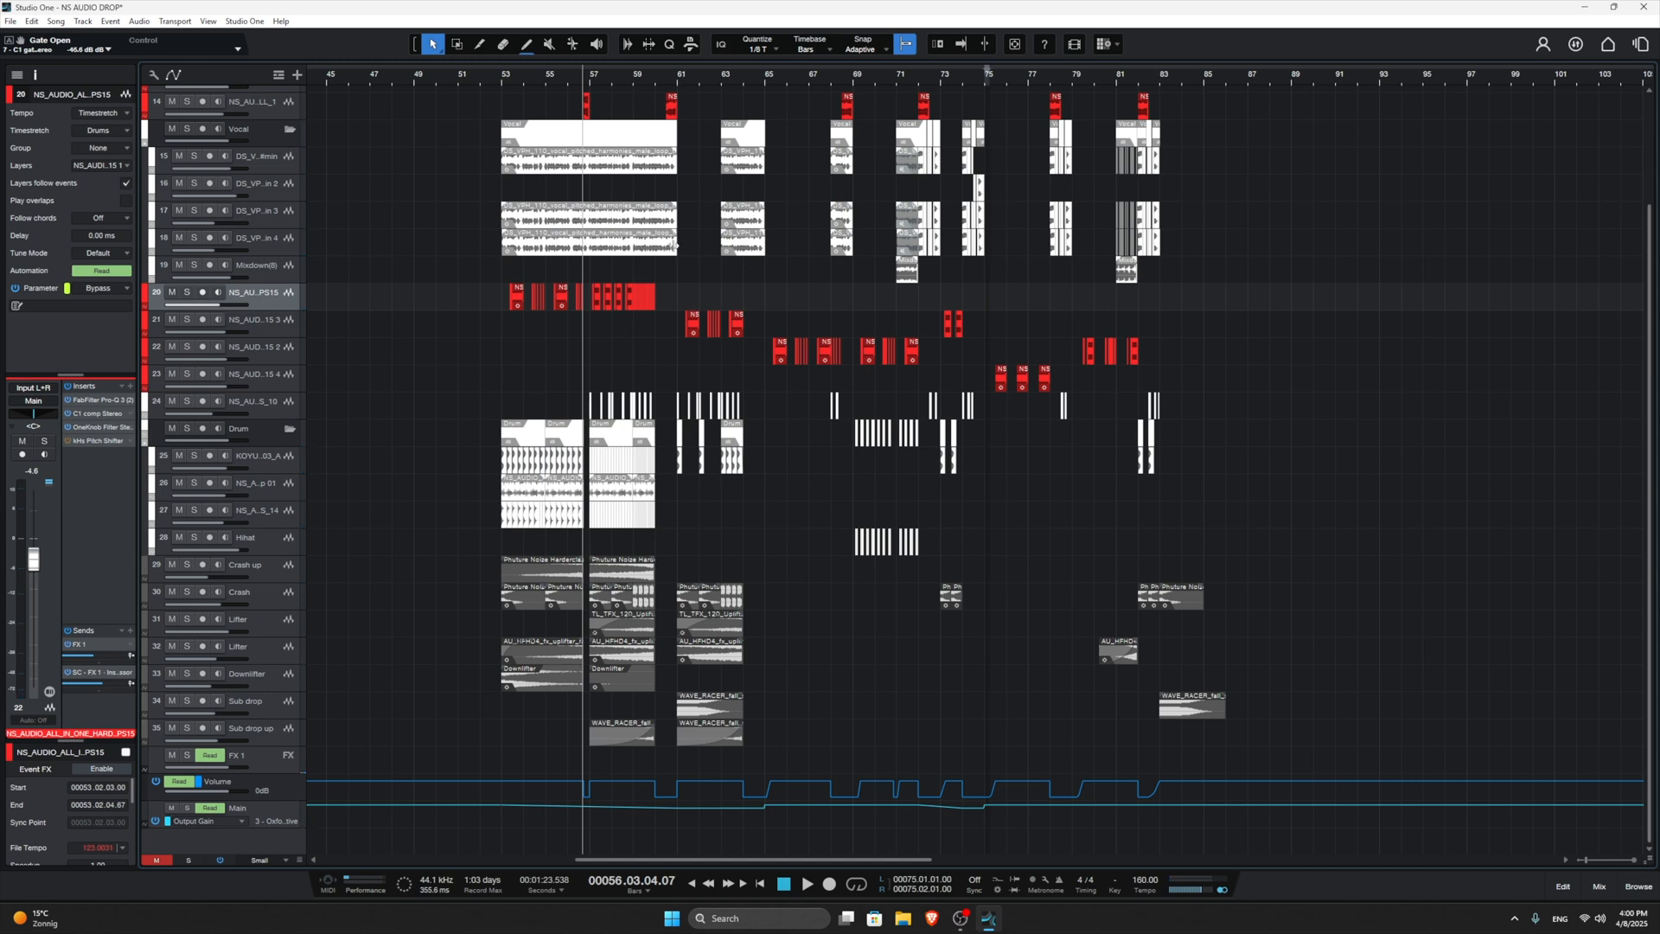
{"action": "left_click", "coordinate": [502, 83]}
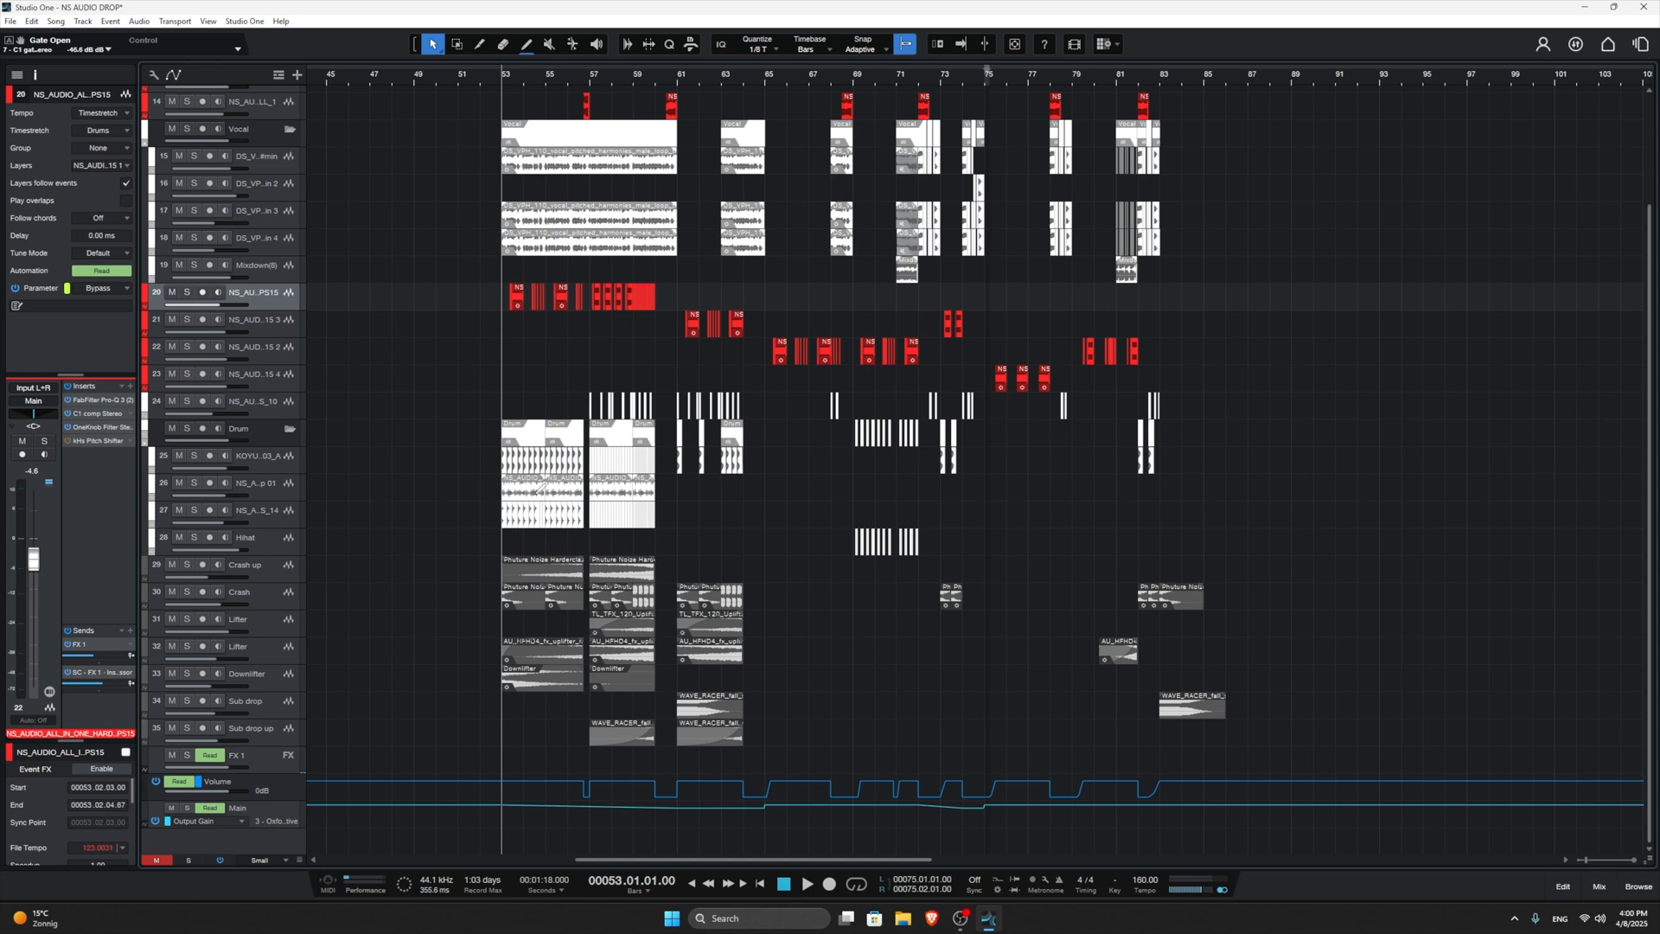
Step: Examine the clip patterns on the Drum folder's tracks 25 to 27 from bar 53
{"action": "scroll", "coordinate": [541, 489], "scroll_direction": "up", "scroll_amount": 1}
{"action": "scroll", "coordinate": [548, 464], "scroll_direction": "up", "scroll_amount": 3}
{"action": "scroll", "coordinate": [546, 450], "scroll_direction": "down", "scroll_amount": 5}
{"action": "scroll", "coordinate": [518, 345], "scroll_direction": "up", "scroll_amount": 4}
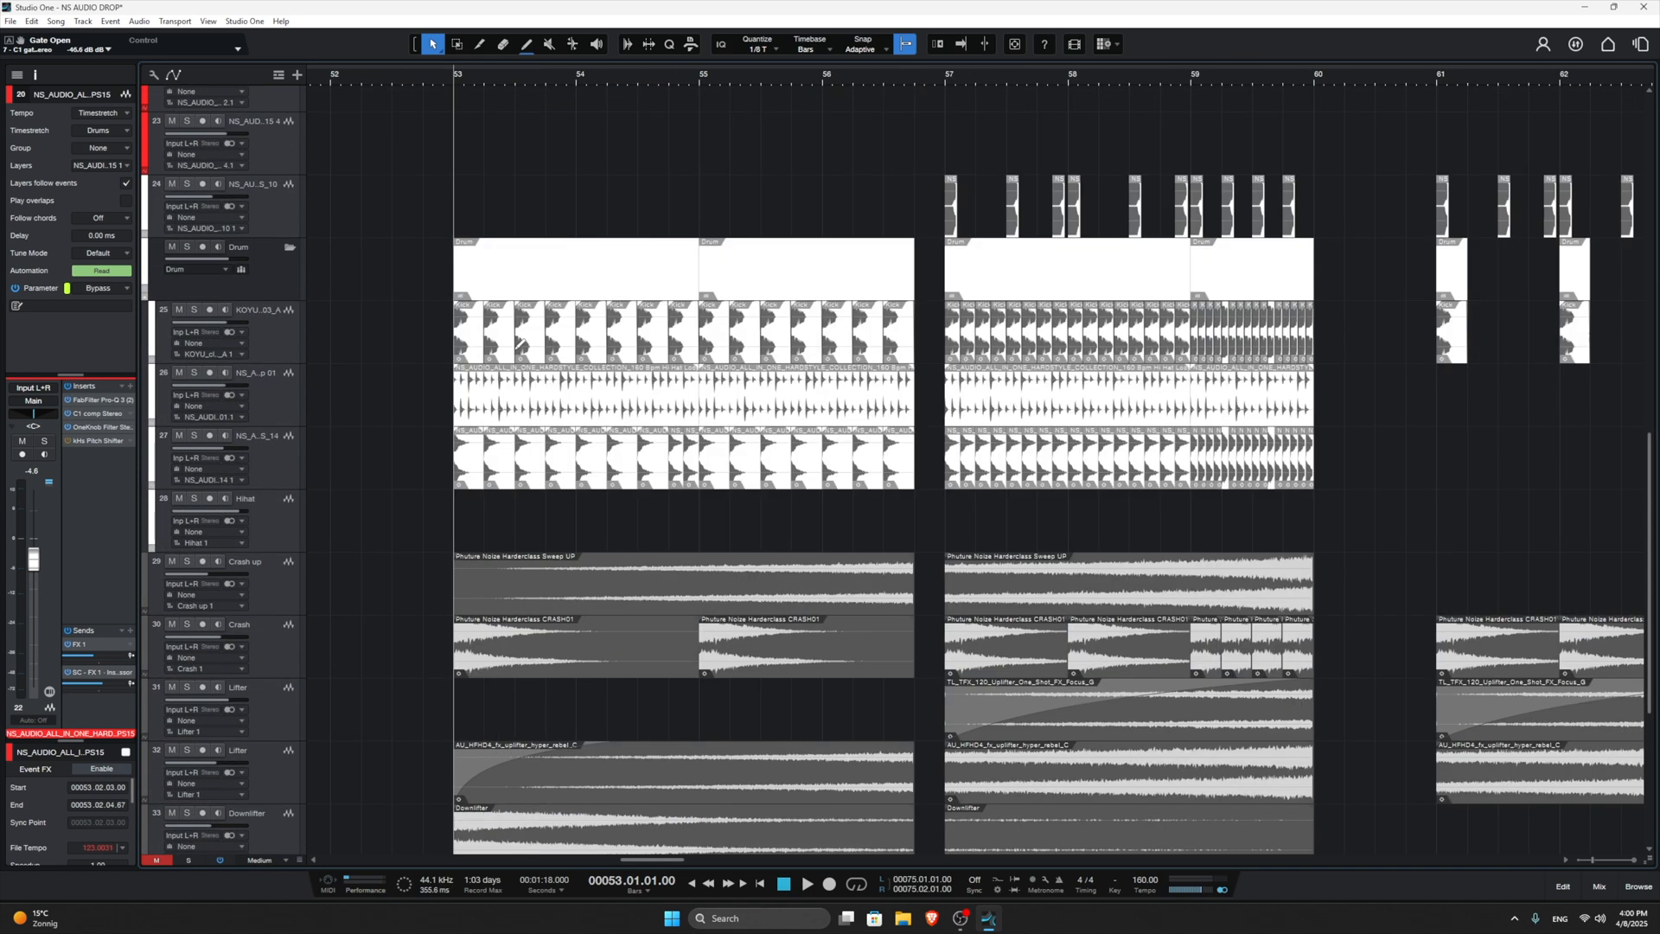
{"action": "scroll", "coordinate": [513, 339], "scroll_direction": "down", "scroll_amount": 1}
{"action": "left_click_drag", "start_coordinate": [403, 377], "coordinate": [628, 418]}
{"action": "left_click_drag", "start_coordinate": [419, 407], "coordinate": [497, 410]}
{"action": "left_click_drag", "start_coordinate": [362, 436], "coordinate": [653, 458]}
Step: Look over the Crash up, Crash, Lifter, Downlifter and Sub drop up clips under the drums from bar 53
{"action": "scroll", "coordinate": [366, 492], "scroll_direction": "down", "scroll_amount": 4}
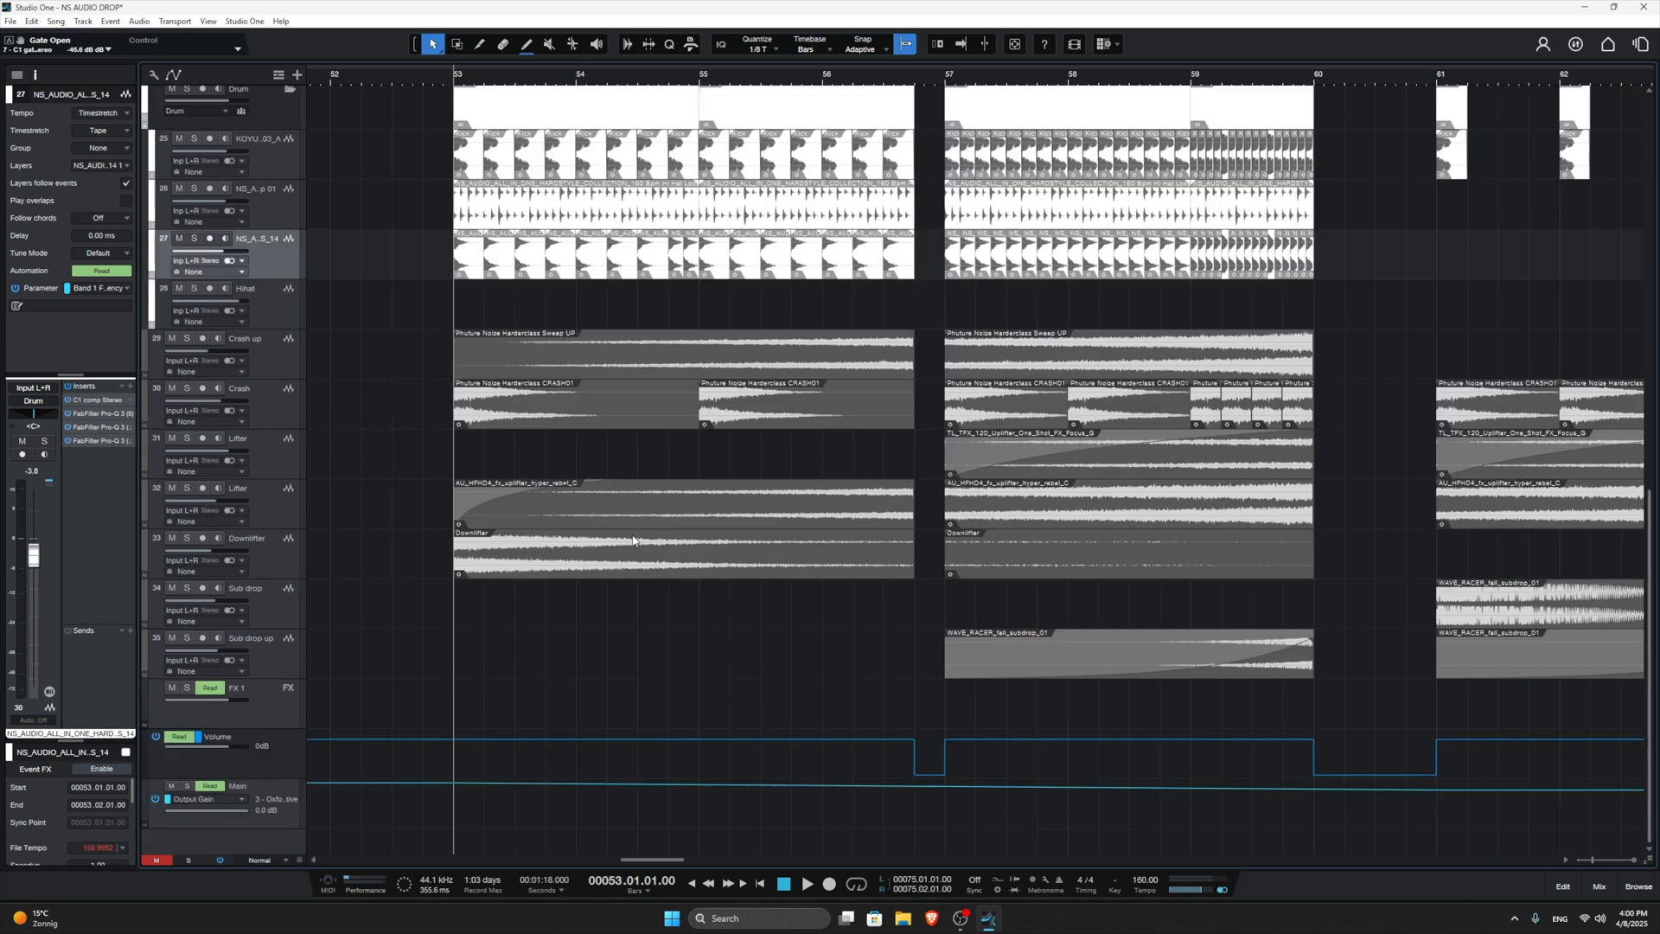
{"action": "left_click_drag", "start_coordinate": [372, 278], "coordinate": [945, 596]}
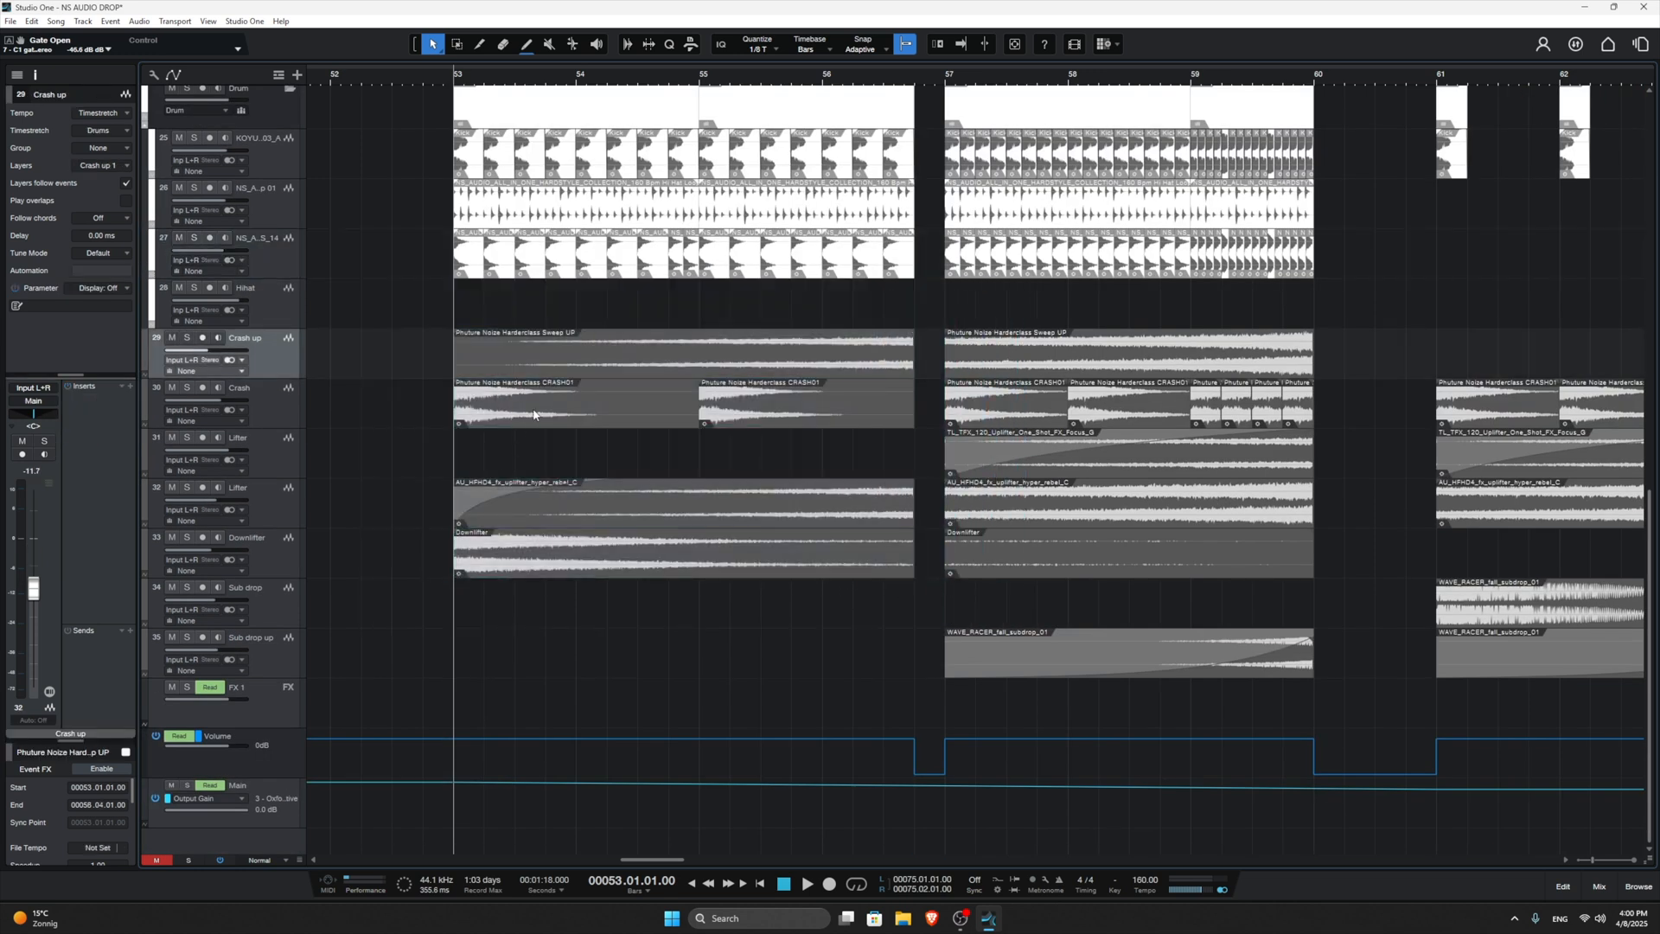
{"action": "scroll", "coordinate": [580, 407], "scroll_direction": "down", "scroll_amount": 6}
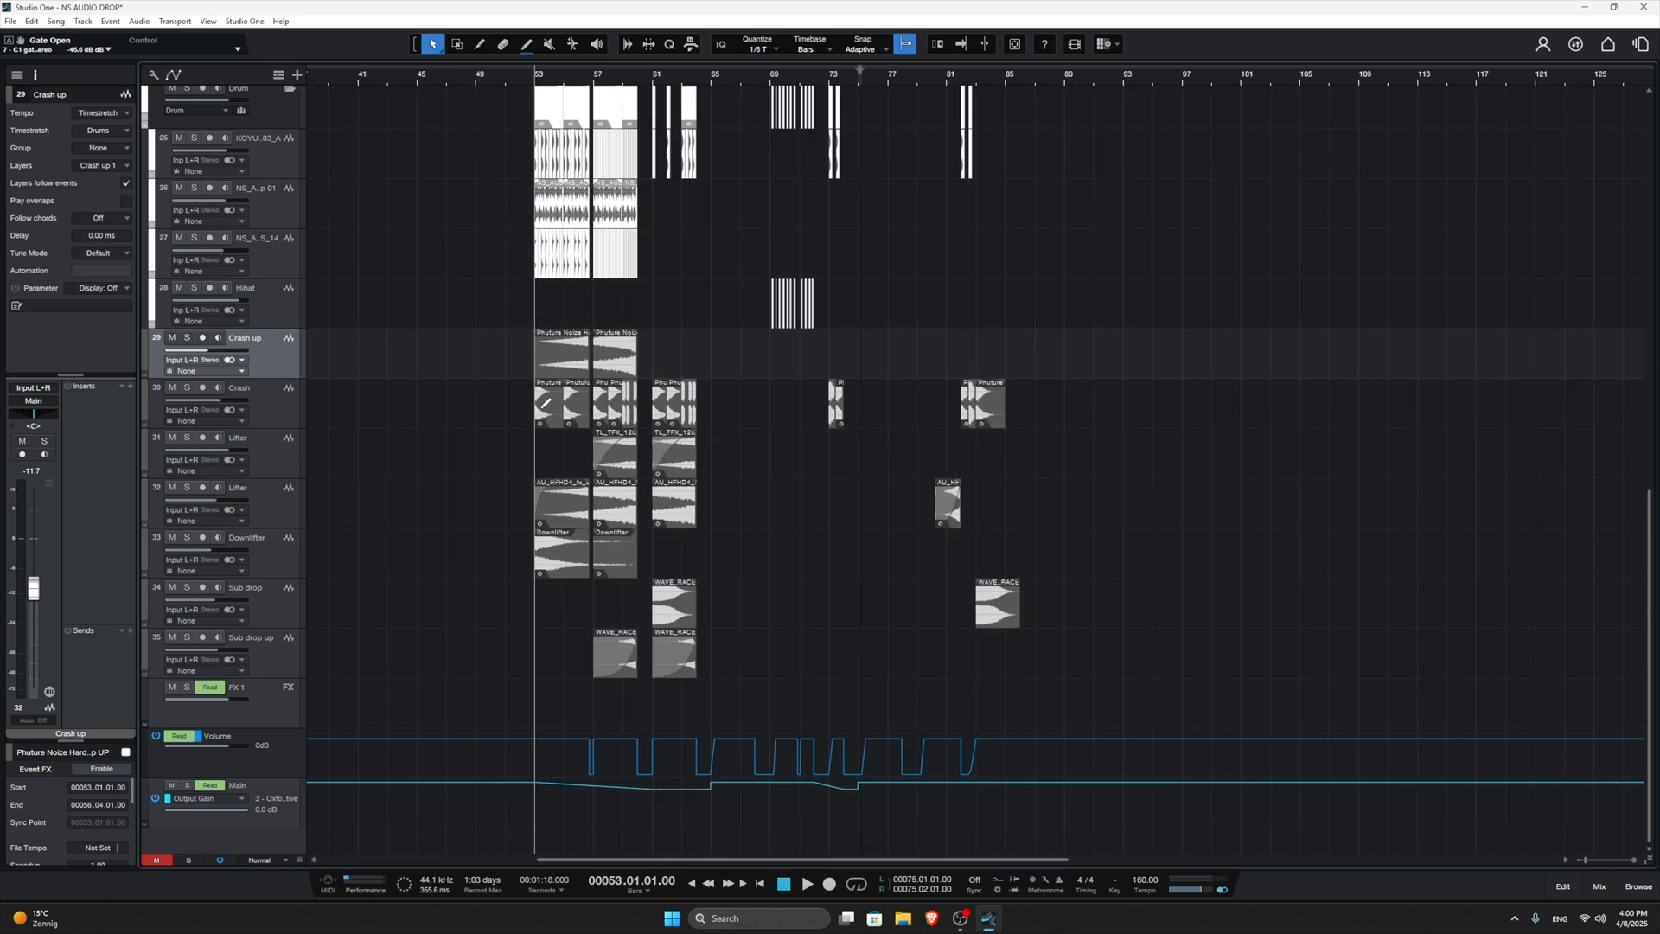
Step: Play the soloed fill clips on track 14 before bars 57 and 61, and unsolo the track
{"action": "scroll", "coordinate": [588, 424], "scroll_direction": "down", "scroll_amount": 2}
{"action": "scroll", "coordinate": [592, 435], "scroll_direction": "up", "scroll_amount": 4}
{"action": "scroll", "coordinate": [592, 436], "scroll_direction": "down", "scroll_amount": 1}
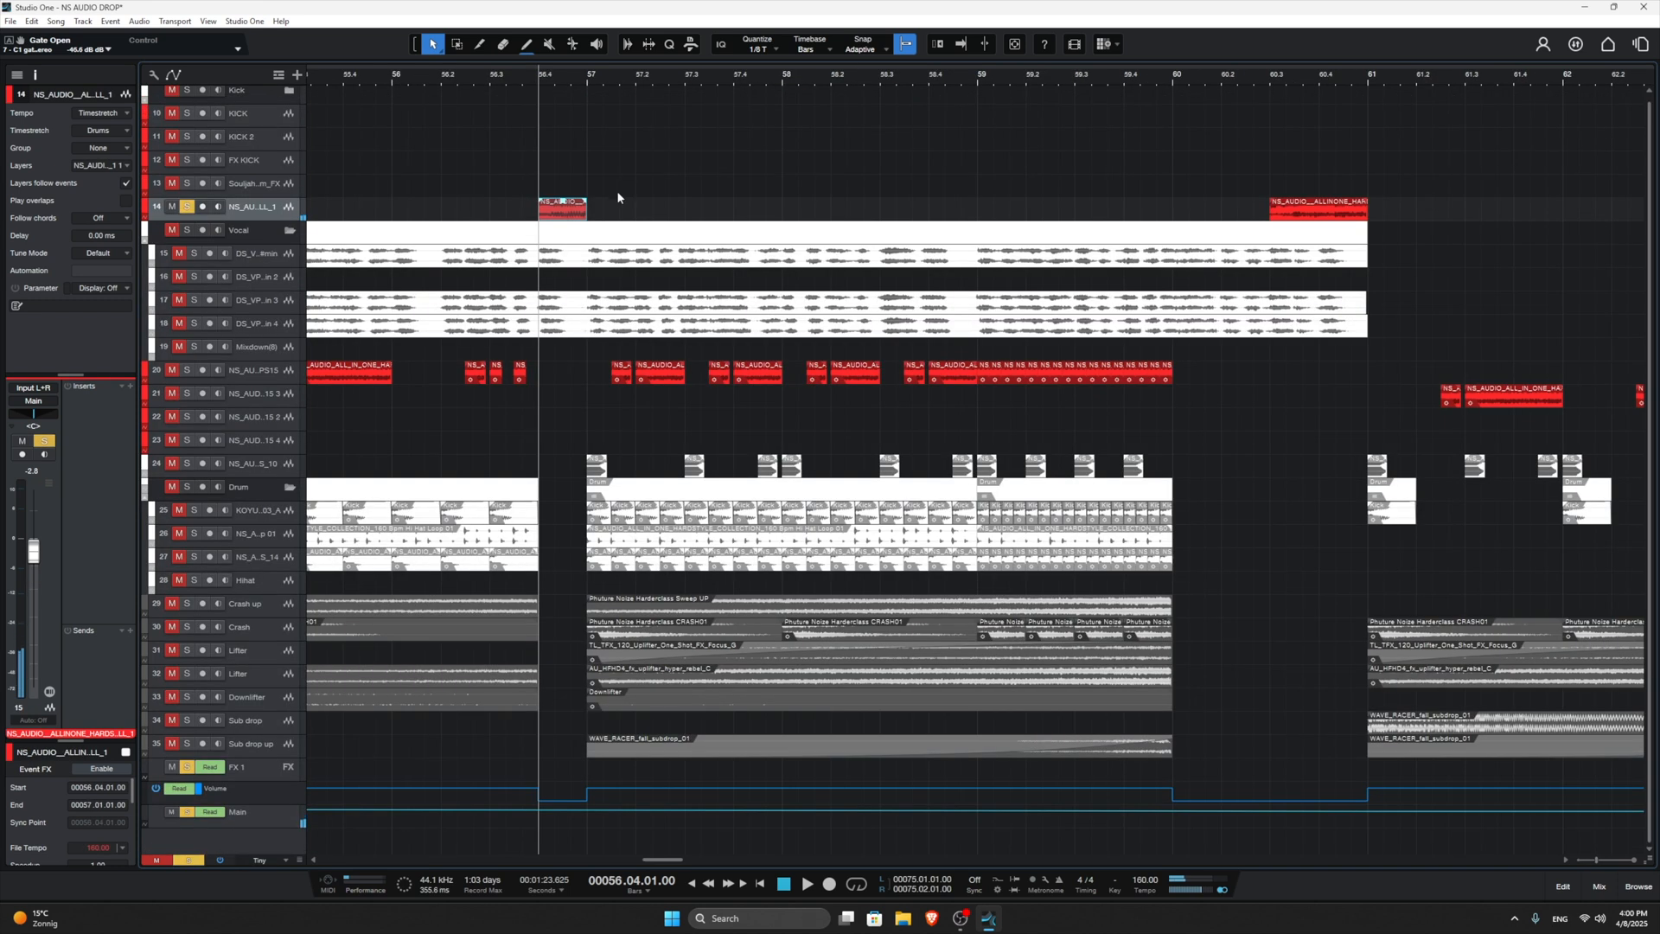
{"action": "key", "text": "space"}
{"action": "left_click", "coordinate": [1276, 78]}
{"action": "left_click", "coordinate": [187, 207]}
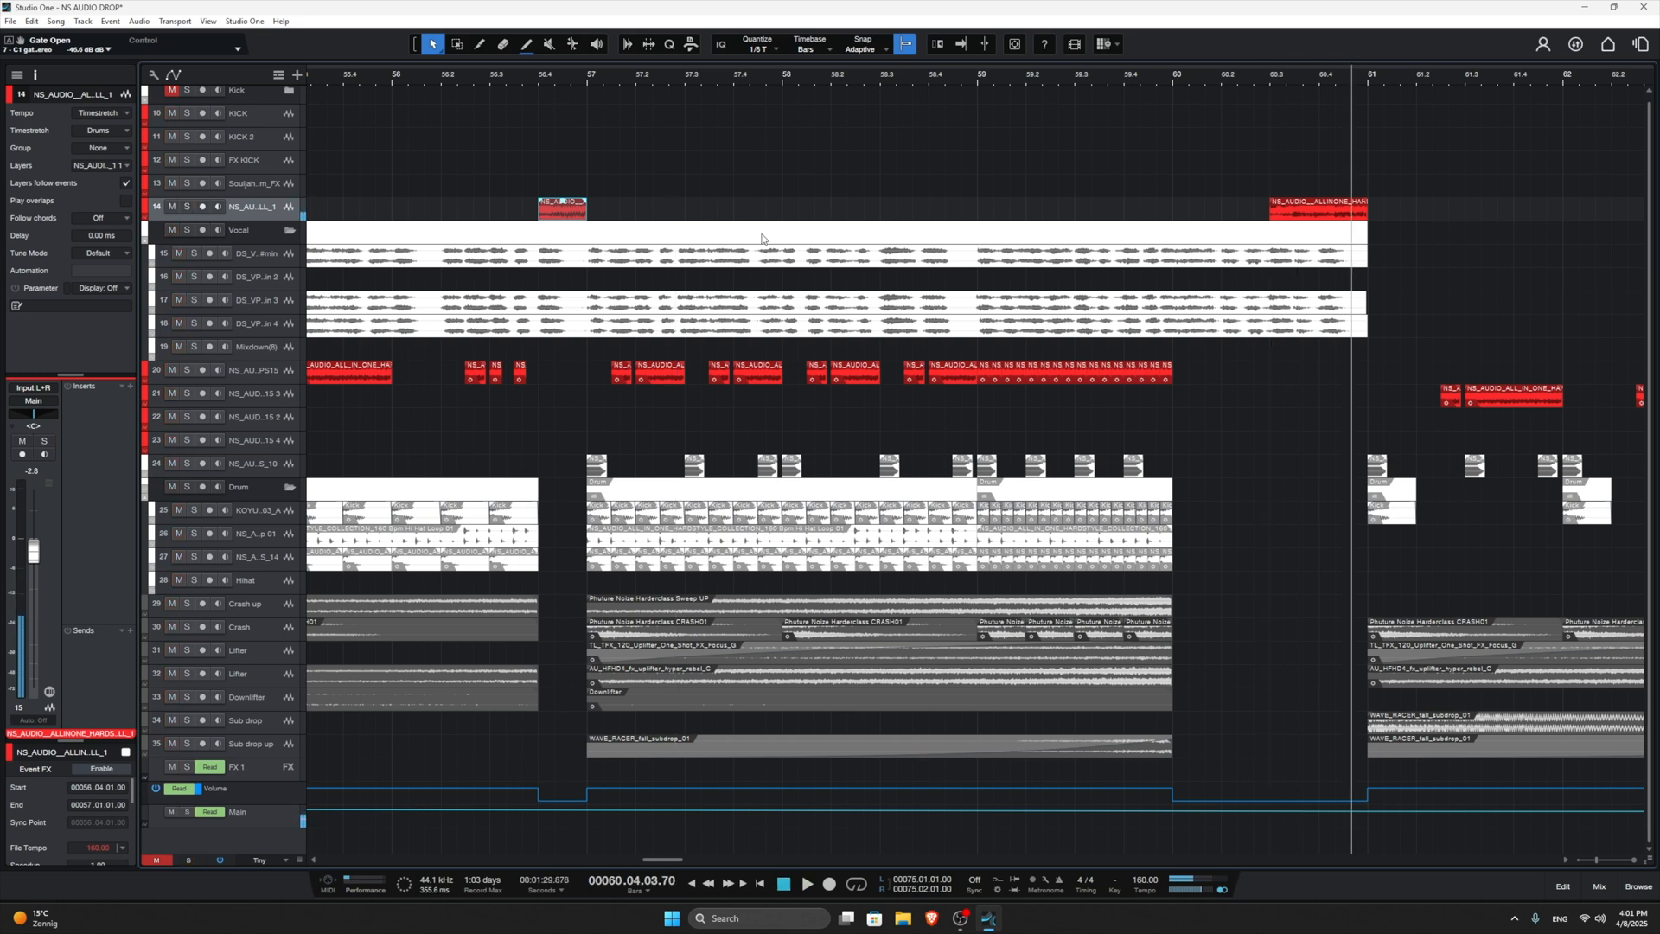
Step: Fit the whole arrangement in view and play all tracks from just before bar 53 to bar 64
{"action": "key", "text": "shift+f"}
{"action": "left_click", "coordinate": [637, 79]}
{"action": "key", "text": "space"}
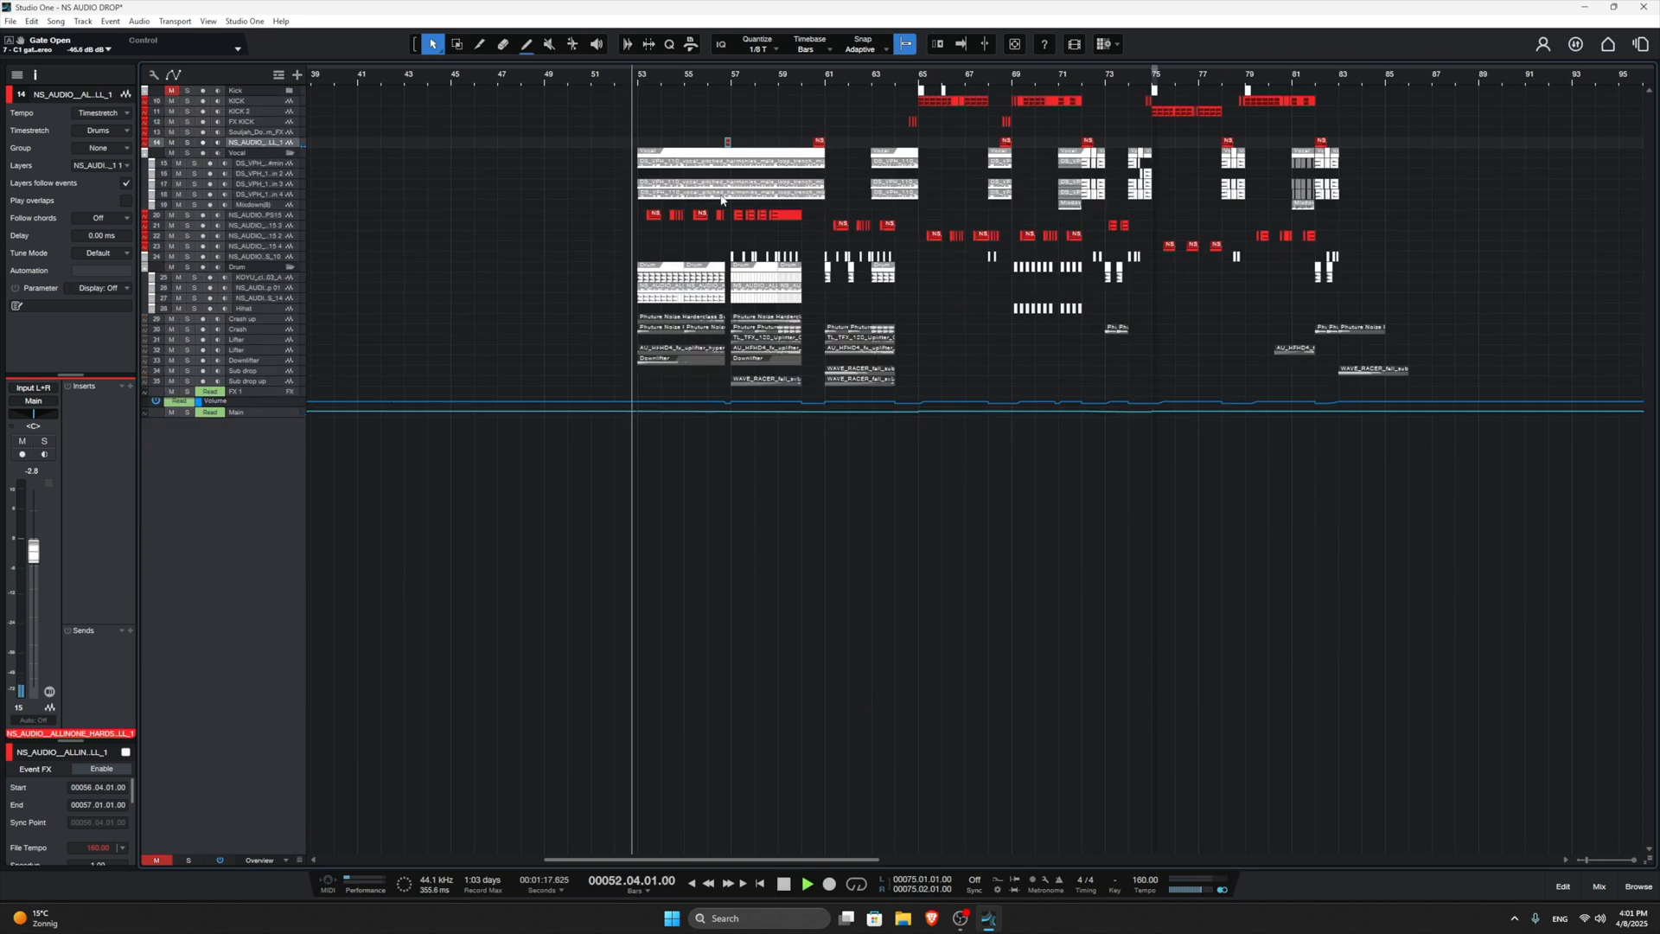
{"action": "scroll", "coordinate": [739, 206], "scroll_direction": "down", "scroll_amount": 4}
{"action": "scroll", "coordinate": [761, 214], "scroll_direction": "up", "scroll_amount": 6}
{"action": "scroll", "coordinate": [761, 214], "scroll_direction": "down", "scroll_amount": 3}
{"action": "scroll", "coordinate": [899, 275], "scroll_direction": "up", "scroll_amount": 2}
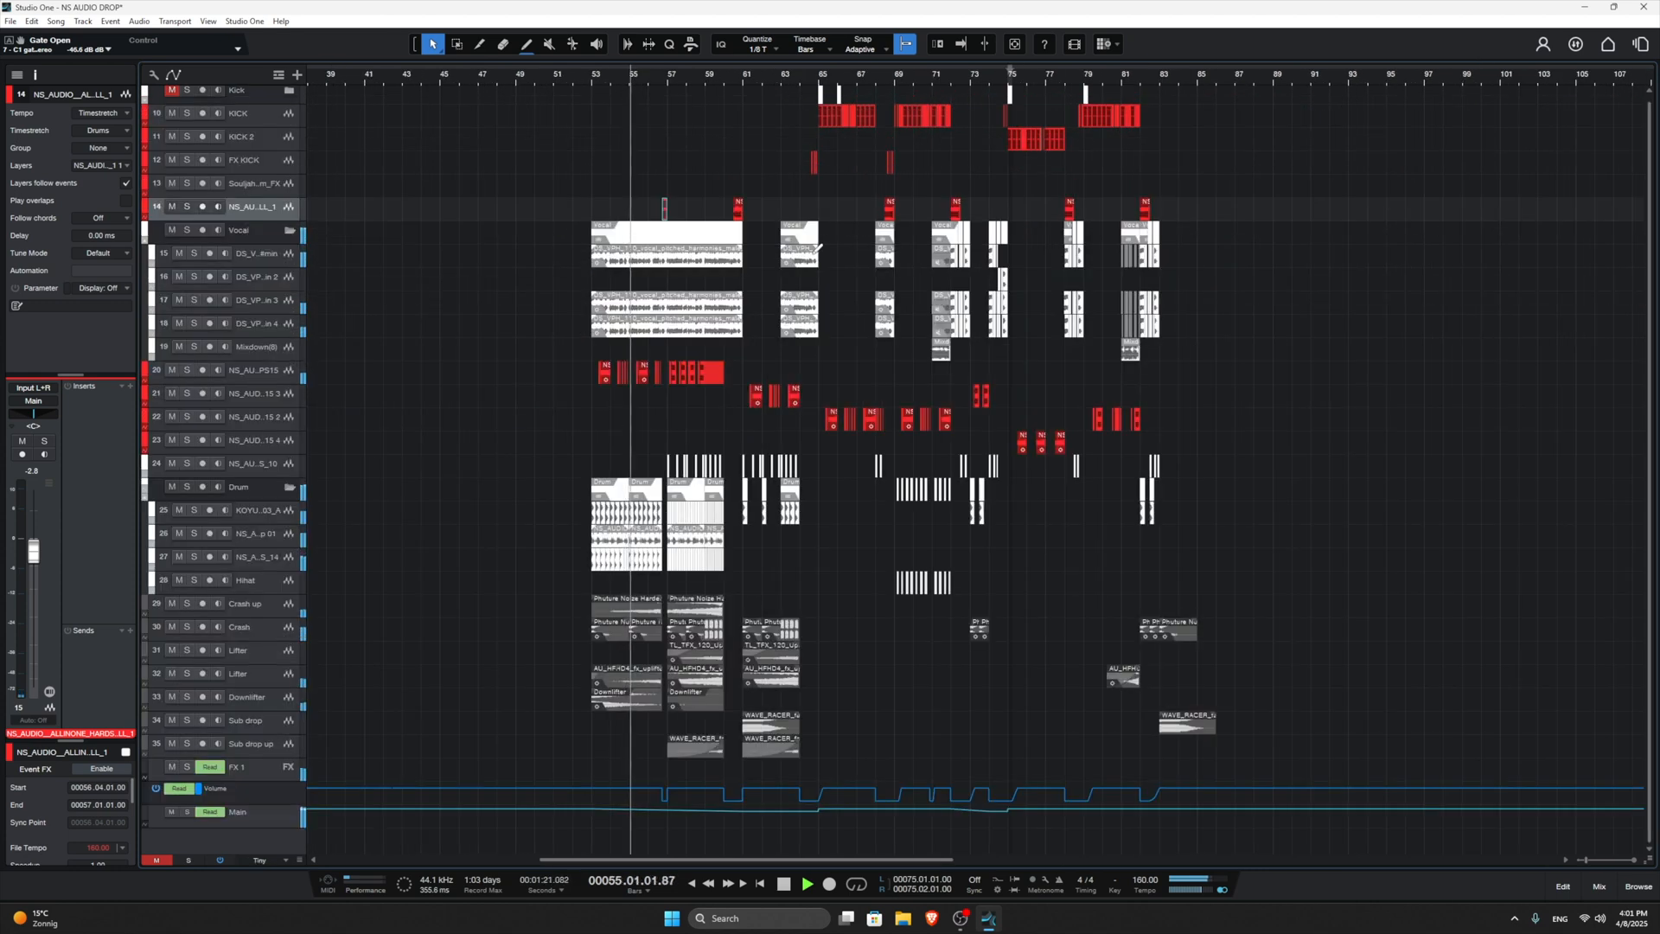
{"action": "scroll", "coordinate": [903, 279], "scroll_direction": "down", "scroll_amount": 1}
{"action": "scroll", "coordinate": [903, 278], "scroll_direction": "up", "scroll_amount": 2}
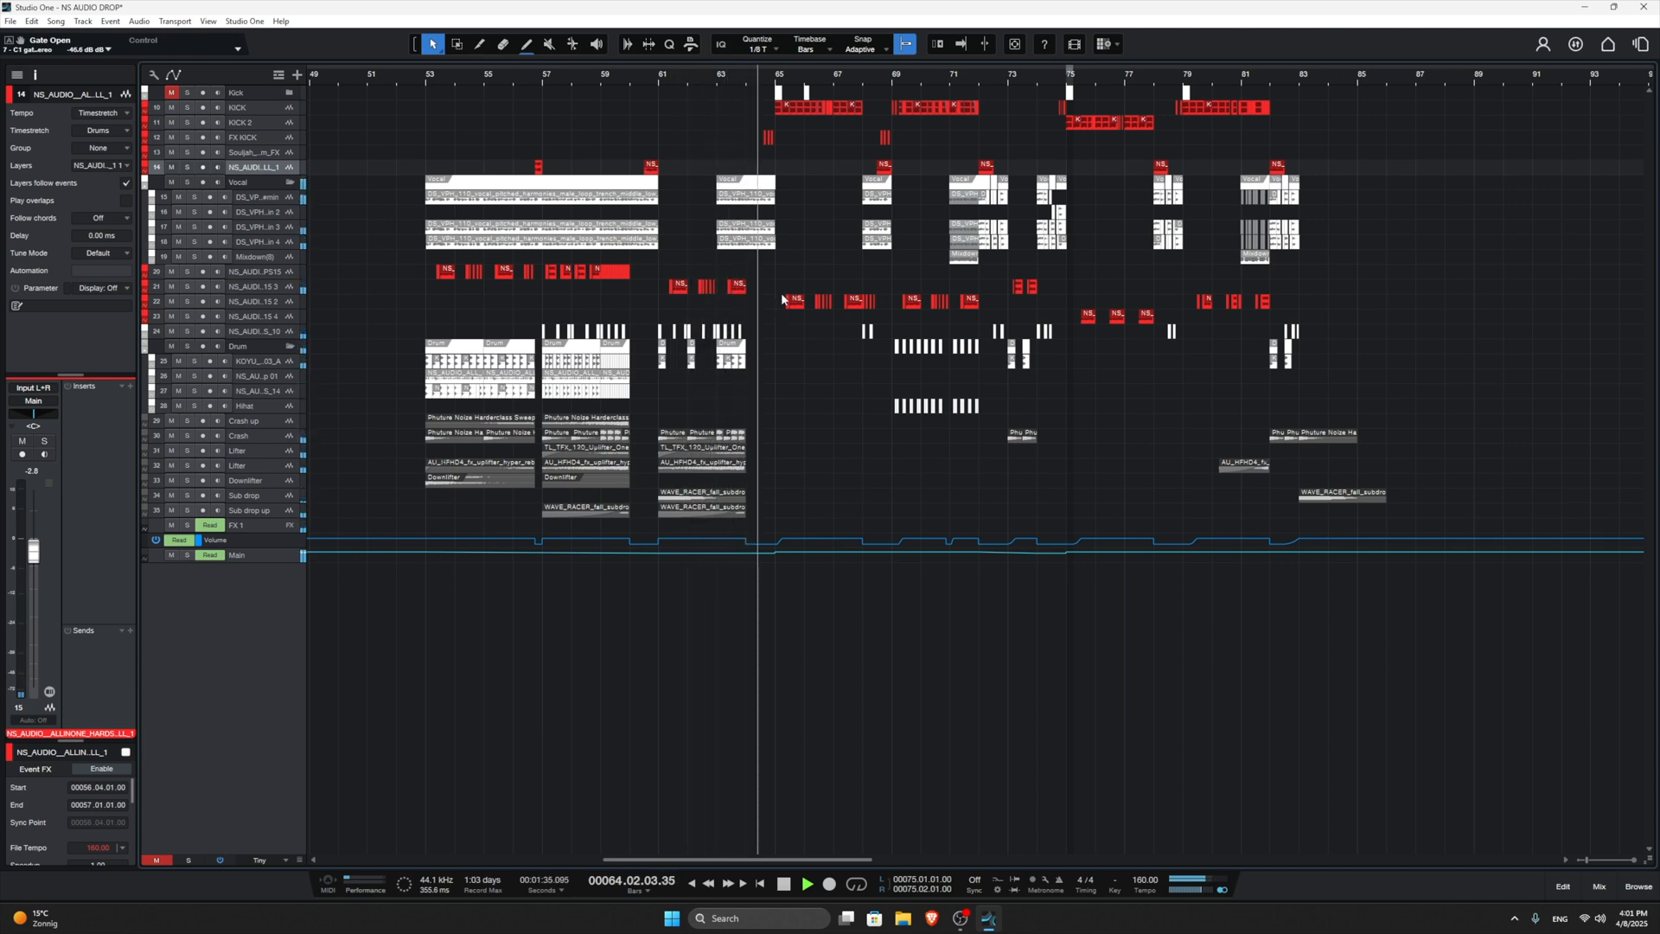
{"action": "scroll", "coordinate": [780, 251], "scroll_direction": "down", "scroll_amount": 1}
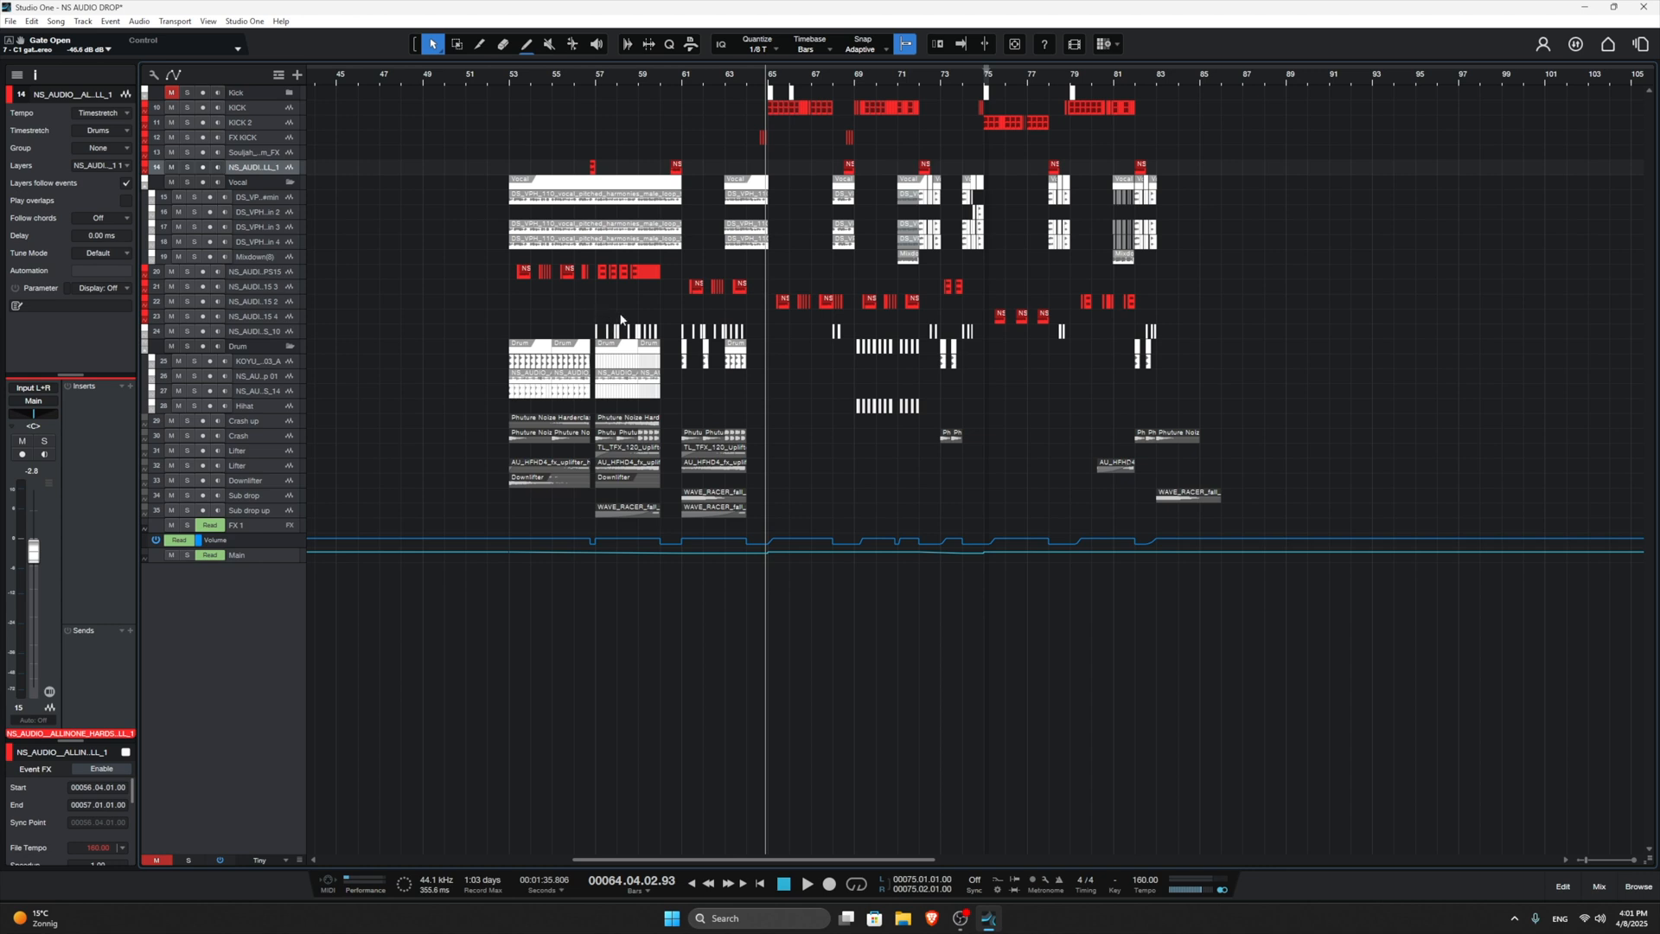
Step: Look over the start of the drop at bar 65 and the KICK clips there
{"action": "scroll", "coordinate": [622, 319], "scroll_direction": "up", "scroll_amount": 1}
{"action": "scroll", "coordinate": [624, 323], "scroll_direction": "down", "scroll_amount": 3}
{"action": "scroll", "coordinate": [712, 355], "scroll_direction": "down", "scroll_amount": 2}
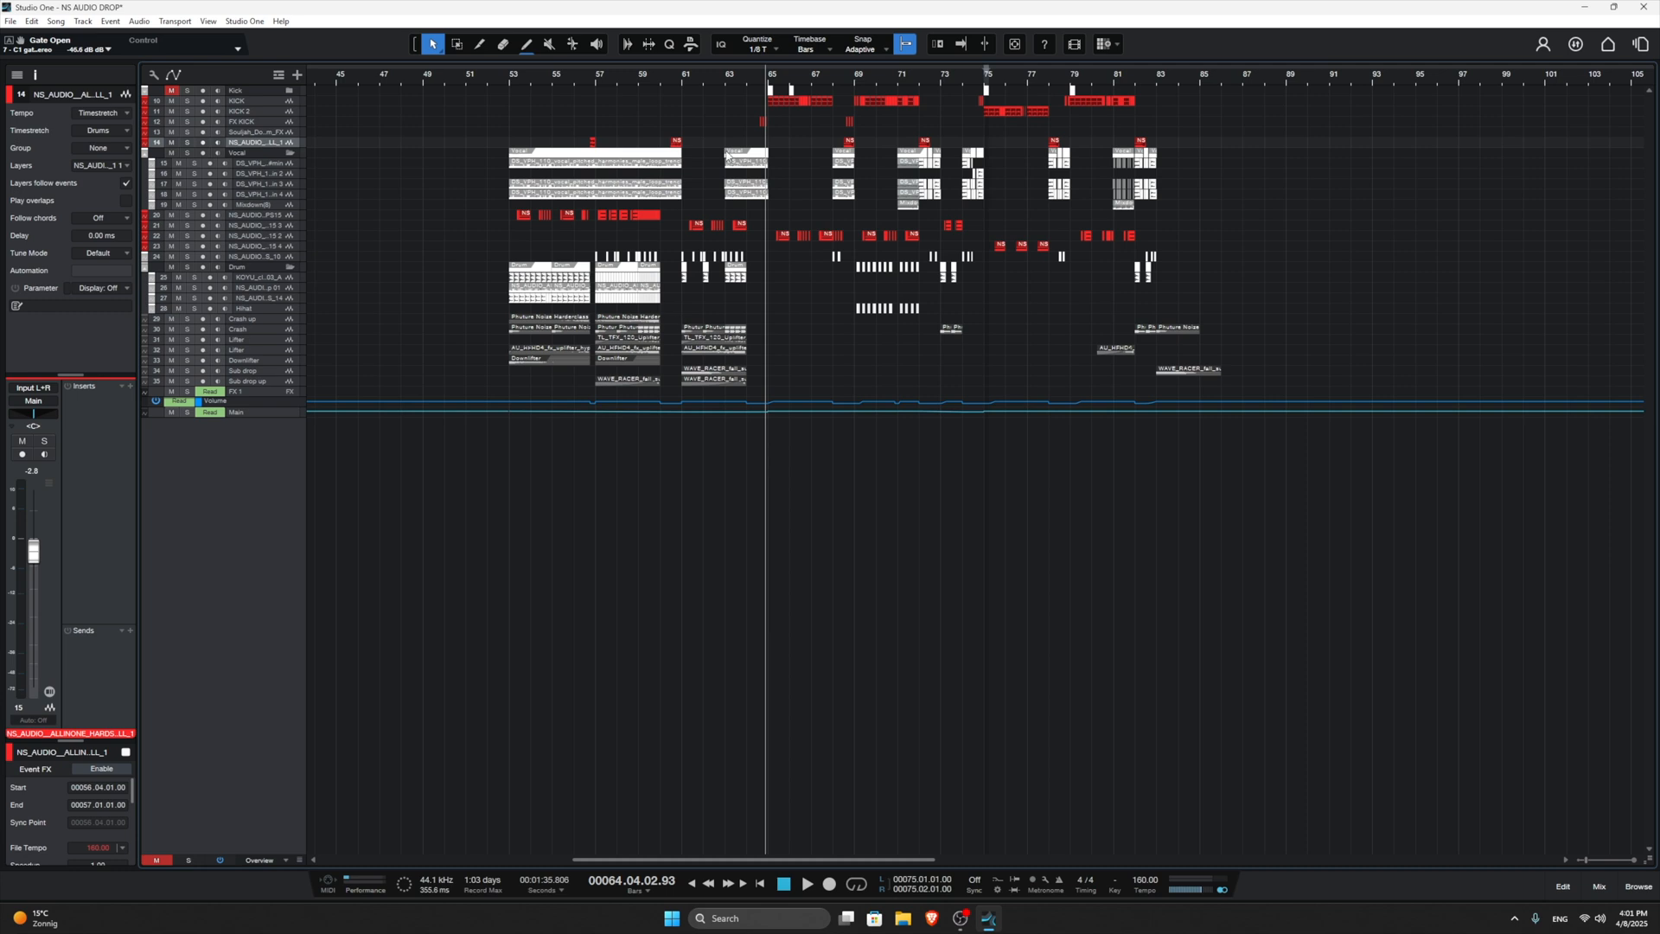
{"action": "scroll", "coordinate": [783, 190], "scroll_direction": "up", "scroll_amount": 3}
{"action": "scroll", "coordinate": [771, 185], "scroll_direction": "up", "scroll_amount": 3}
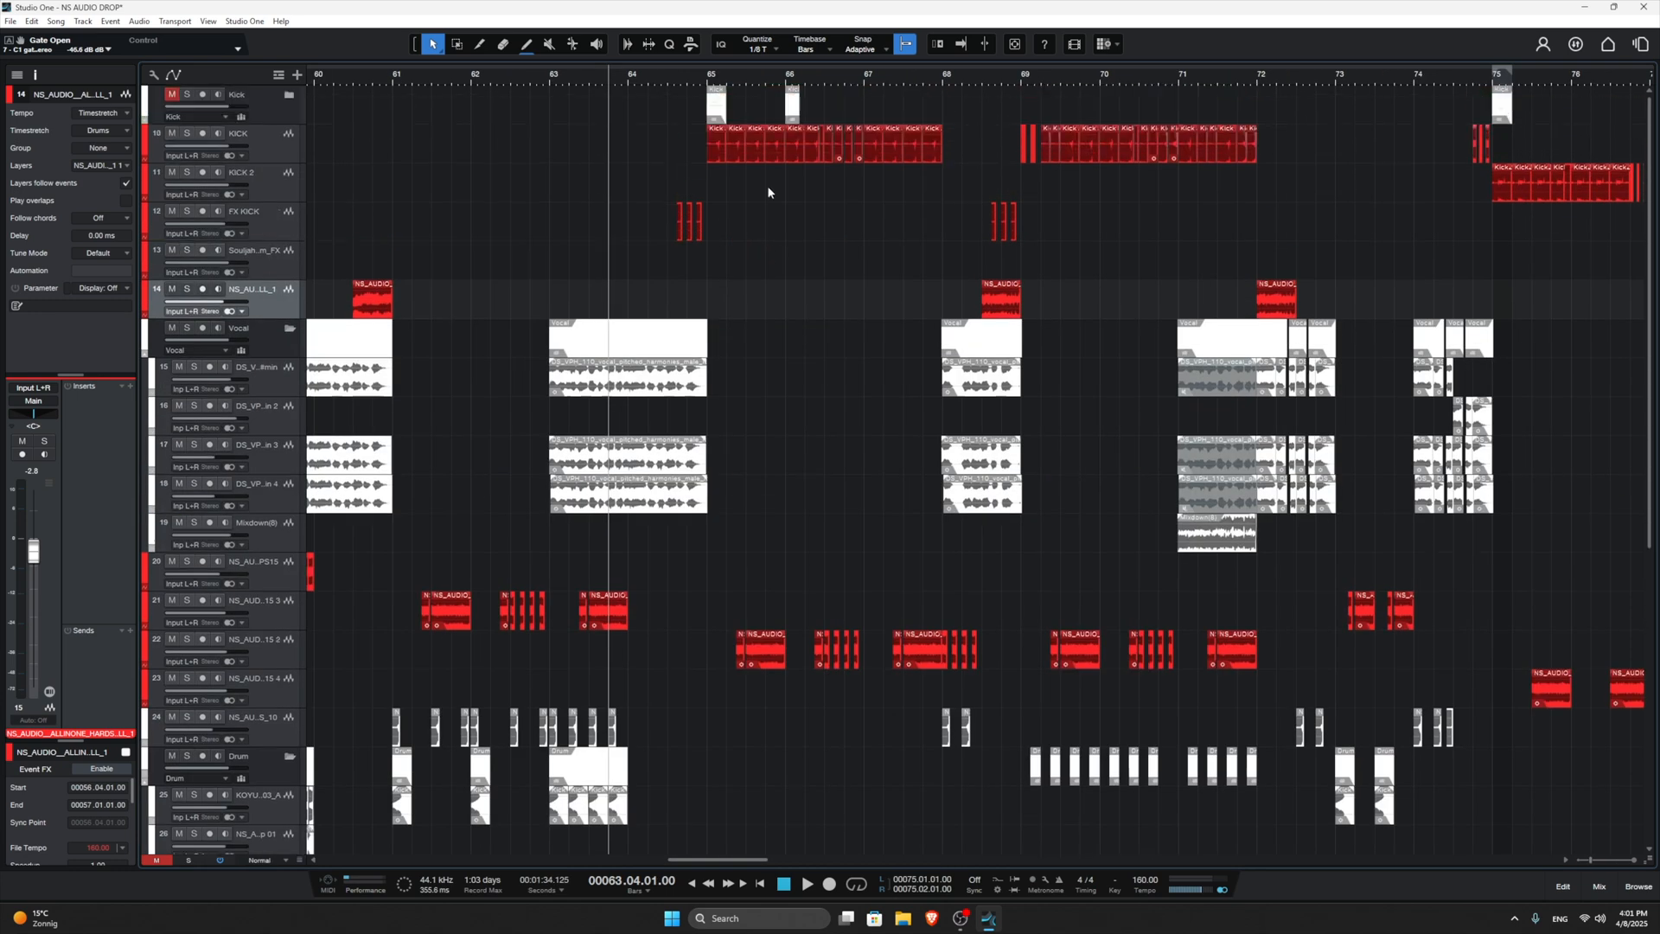
{"action": "scroll", "coordinate": [752, 187], "scroll_direction": "down", "scroll_amount": 1}
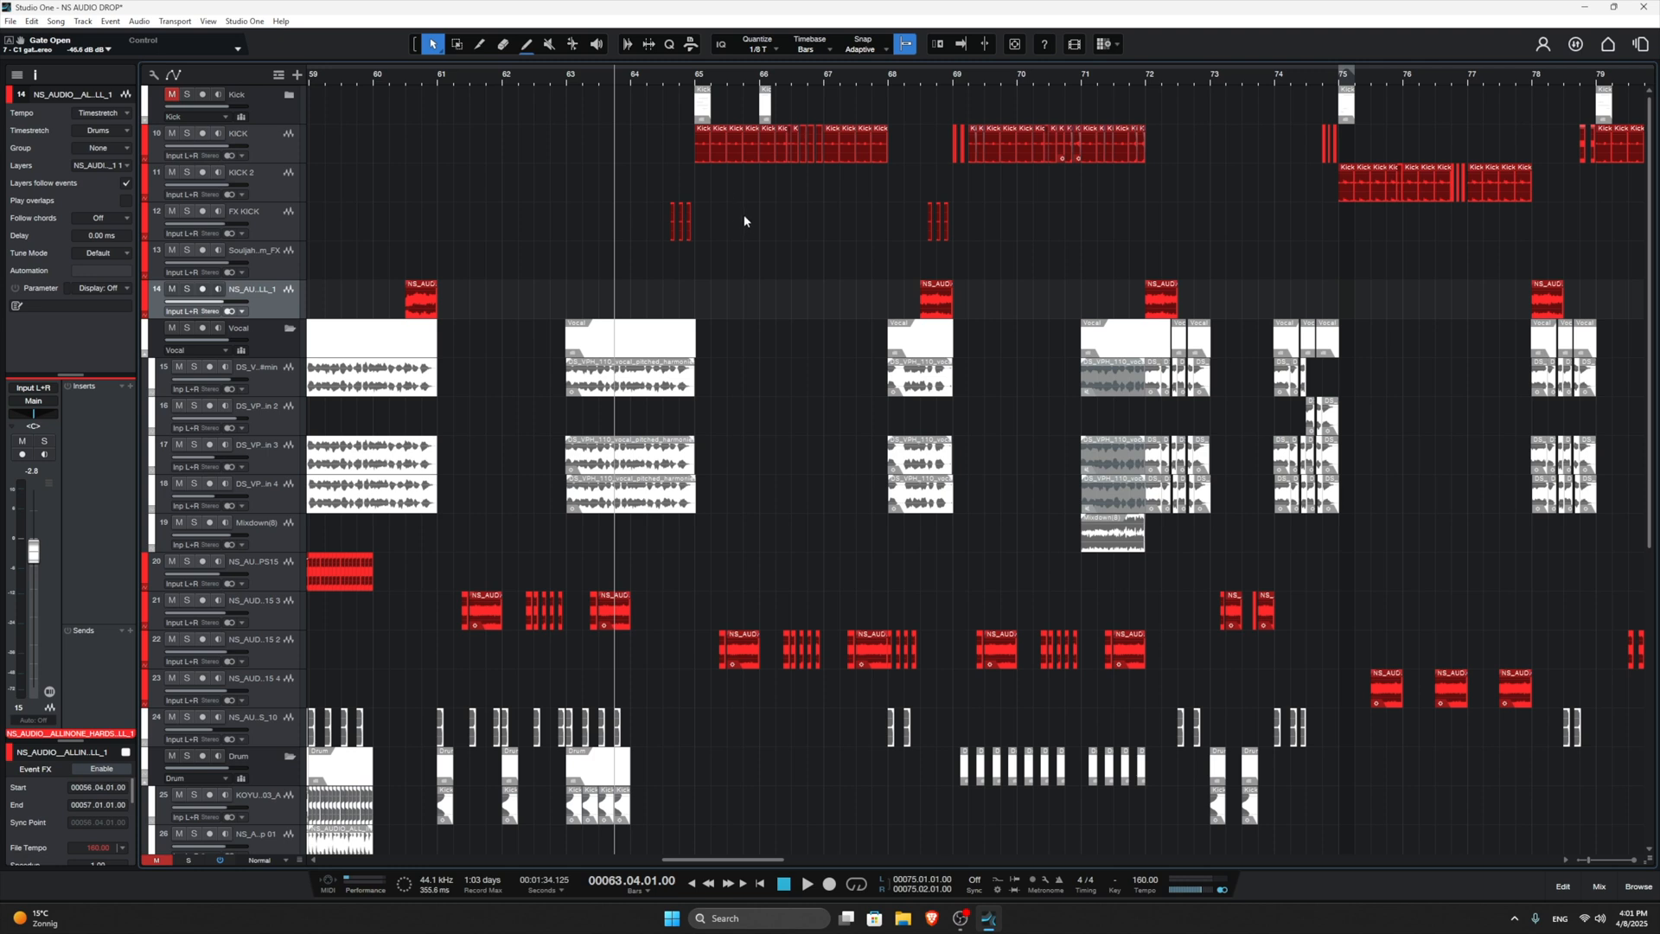
{"action": "scroll", "coordinate": [744, 219], "scroll_direction": "down", "scroll_amount": 1}
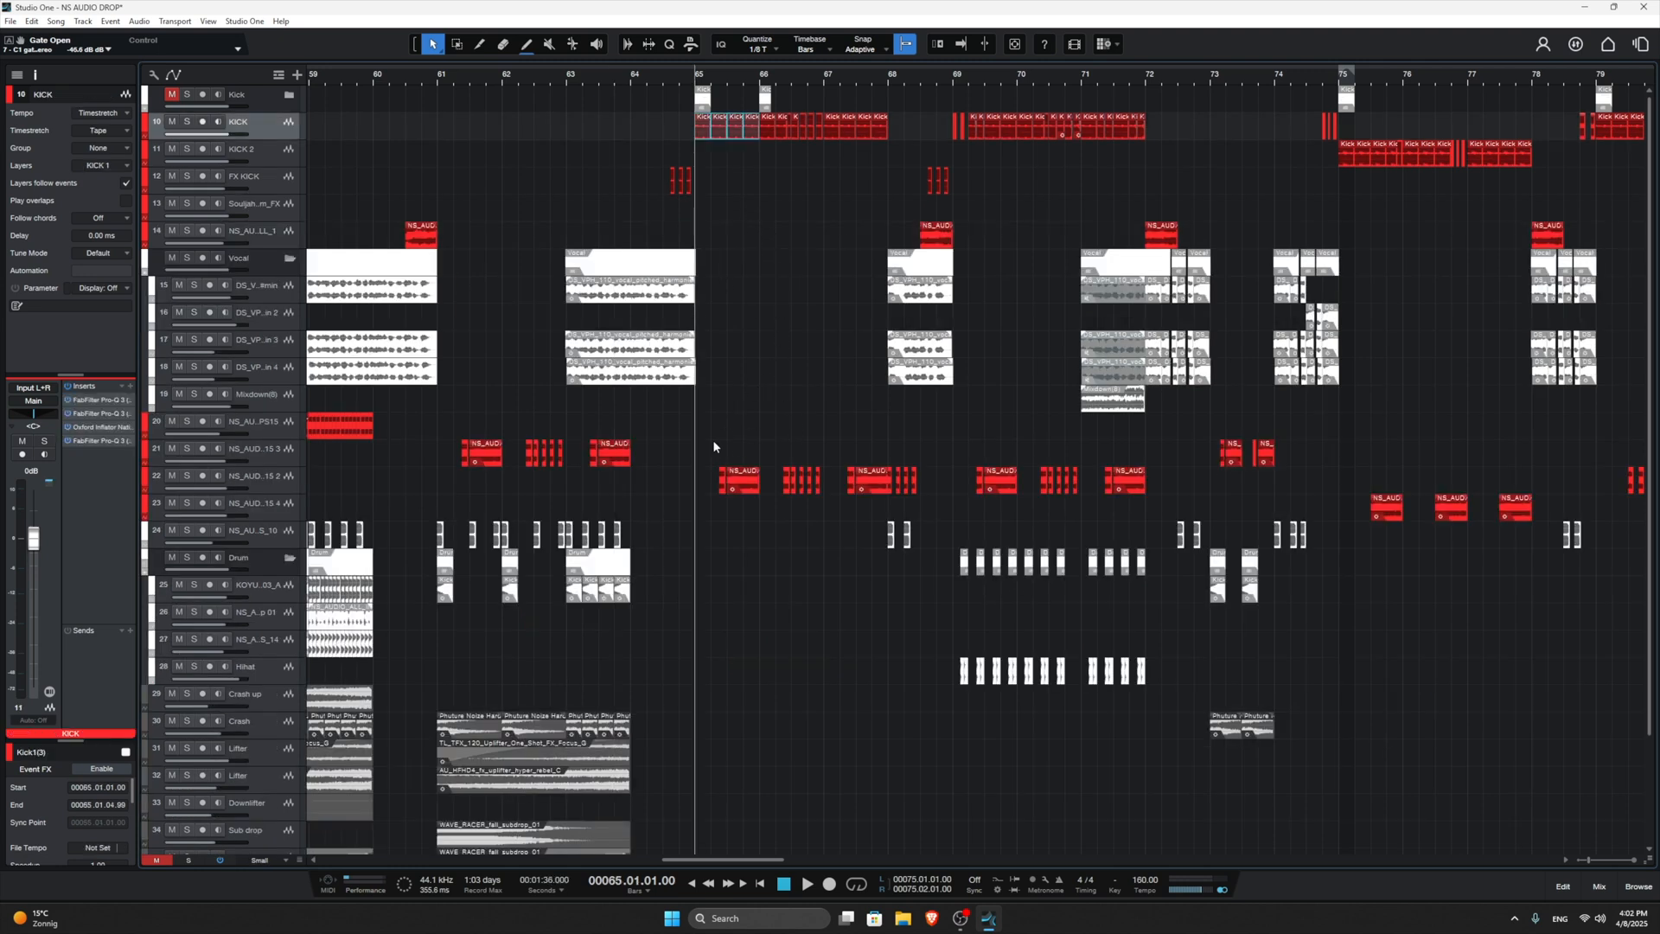
Step: Examine the PS15 2 clips on track 22 that follow the kicks from bar 65
{"action": "left_click_drag", "start_coordinate": [665, 472], "coordinate": [759, 488]}
{"action": "scroll", "coordinate": [743, 484], "scroll_direction": "up", "scroll_amount": 5}
{"action": "scroll", "coordinate": [725, 419], "scroll_direction": "down", "scroll_amount": 5}
{"action": "left_click", "coordinate": [722, 415]}
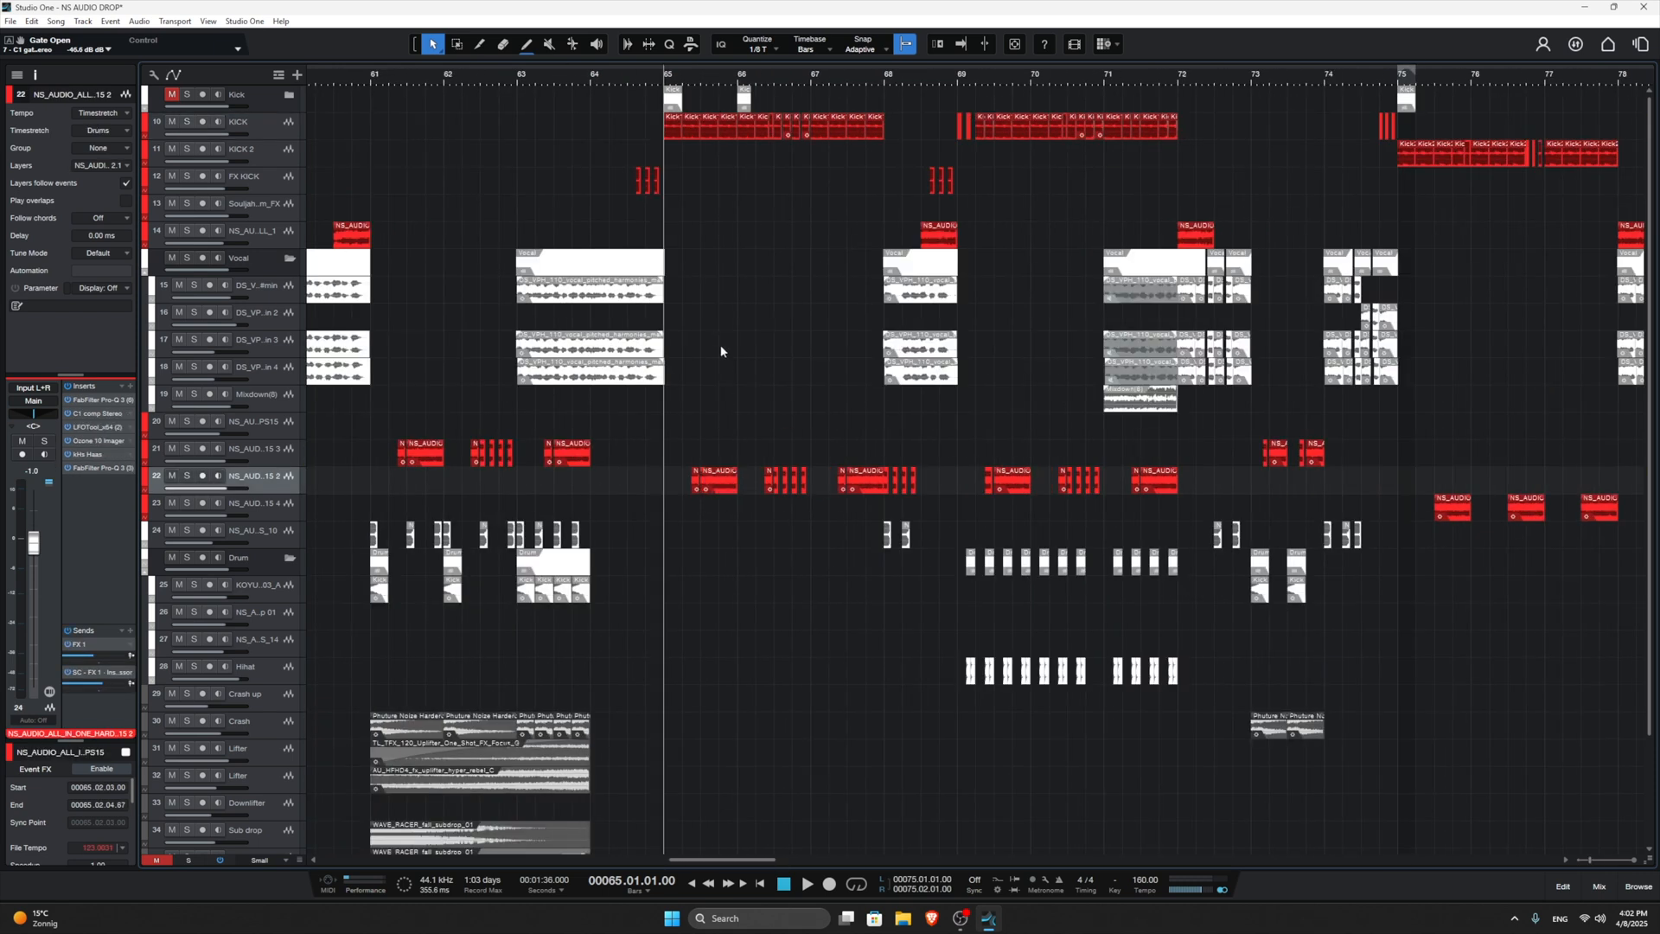
{"action": "scroll", "coordinate": [725, 390], "scroll_direction": "down", "scroll_amount": 3}
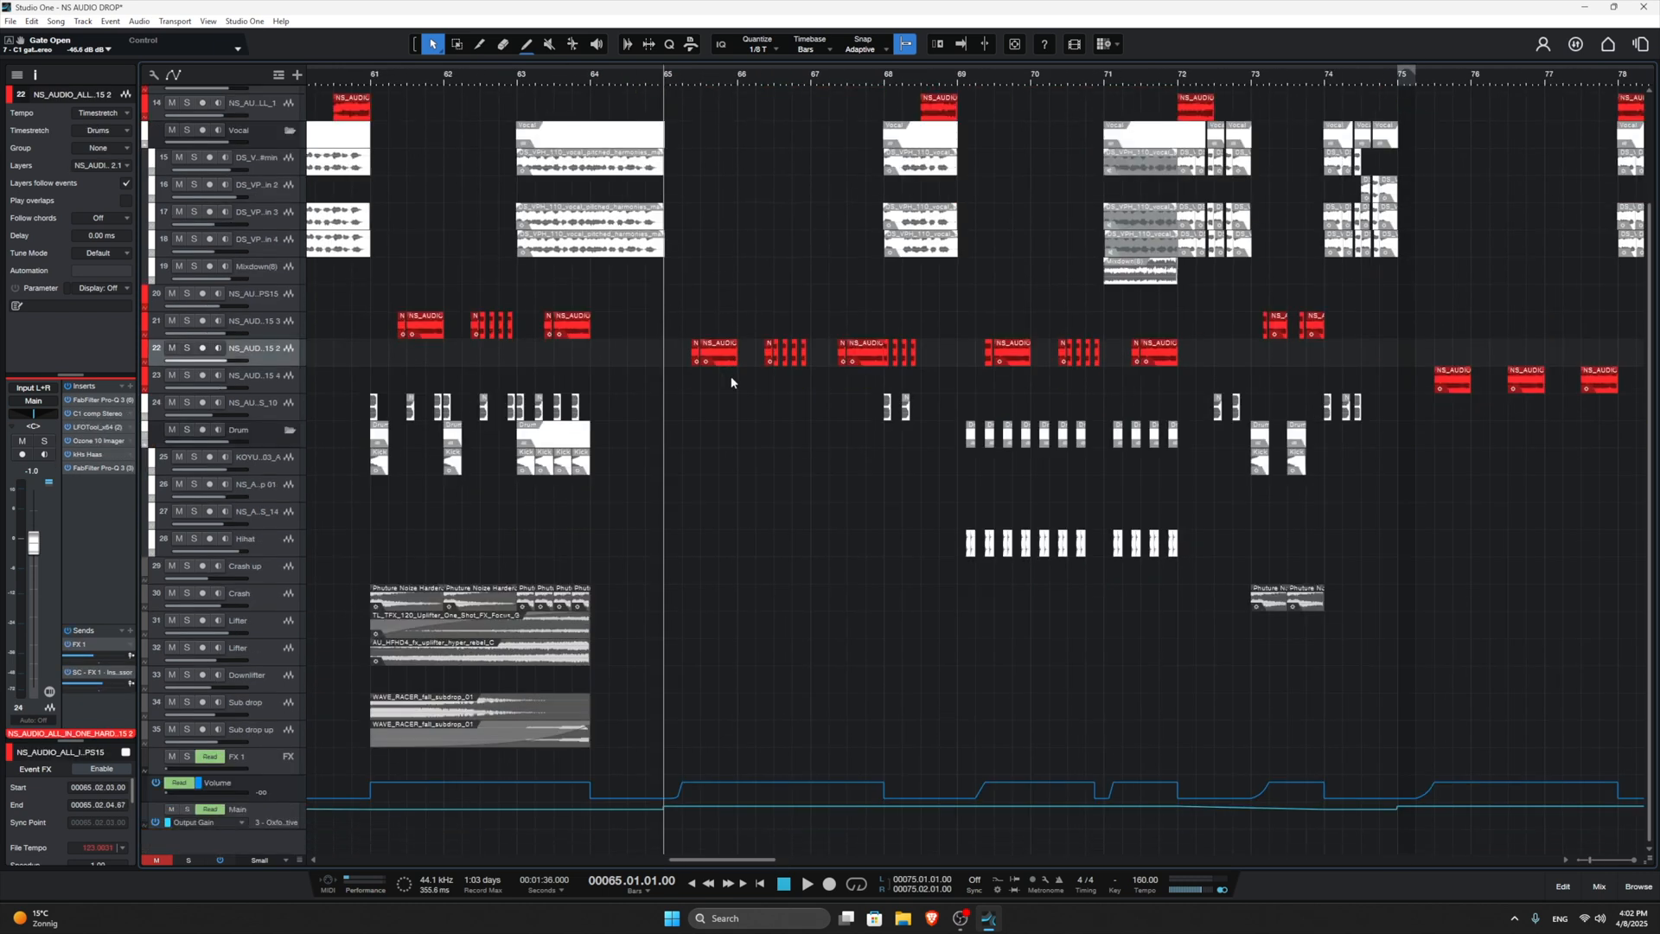
Step: Select the FX 1 Volume automation lane and examine its curve around bars 60 to 75
{"action": "scroll", "coordinate": [754, 441], "scroll_direction": "down", "scroll_amount": 6}
{"action": "scroll", "coordinate": [734, 471], "scroll_direction": "up", "scroll_amount": 3}
{"action": "scroll", "coordinate": [735, 462], "scroll_direction": "down", "scroll_amount": 4}
{"action": "scroll", "coordinate": [737, 464], "scroll_direction": "down", "scroll_amount": 3}
{"action": "scroll", "coordinate": [716, 573], "scroll_direction": "up", "scroll_amount": 4}
{"action": "scroll", "coordinate": [723, 565], "scroll_direction": "down", "scroll_amount": 5}
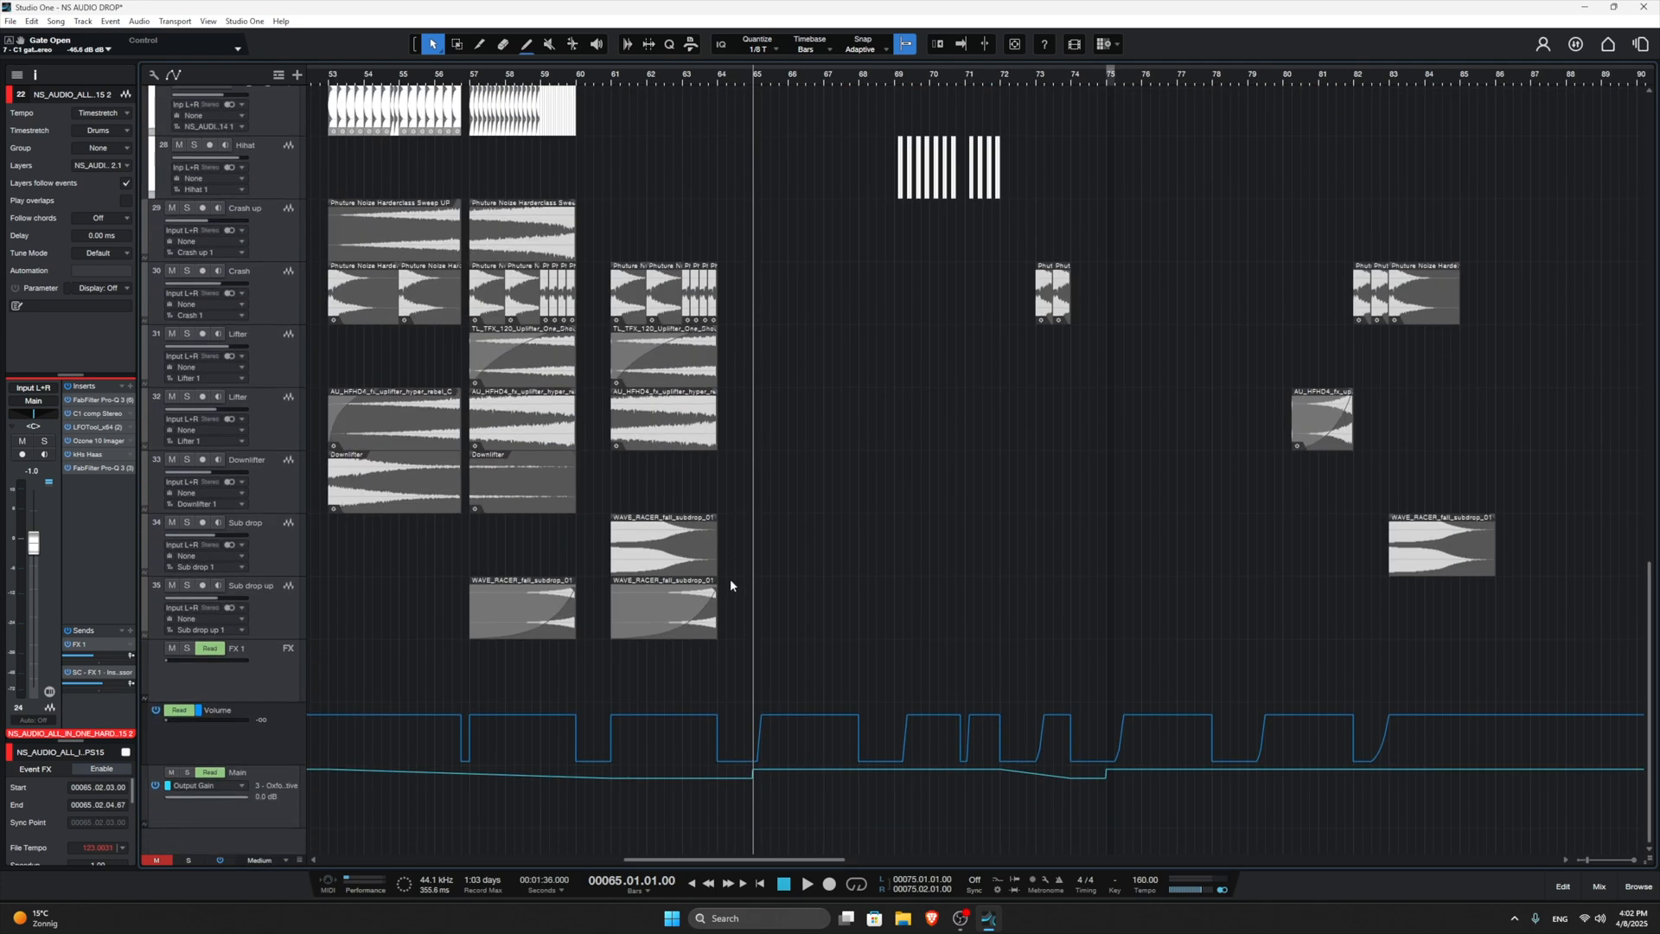
{"action": "scroll", "coordinate": [733, 701], "scroll_direction": "up", "scroll_amount": 4}
{"action": "left_click", "coordinate": [856, 736]}
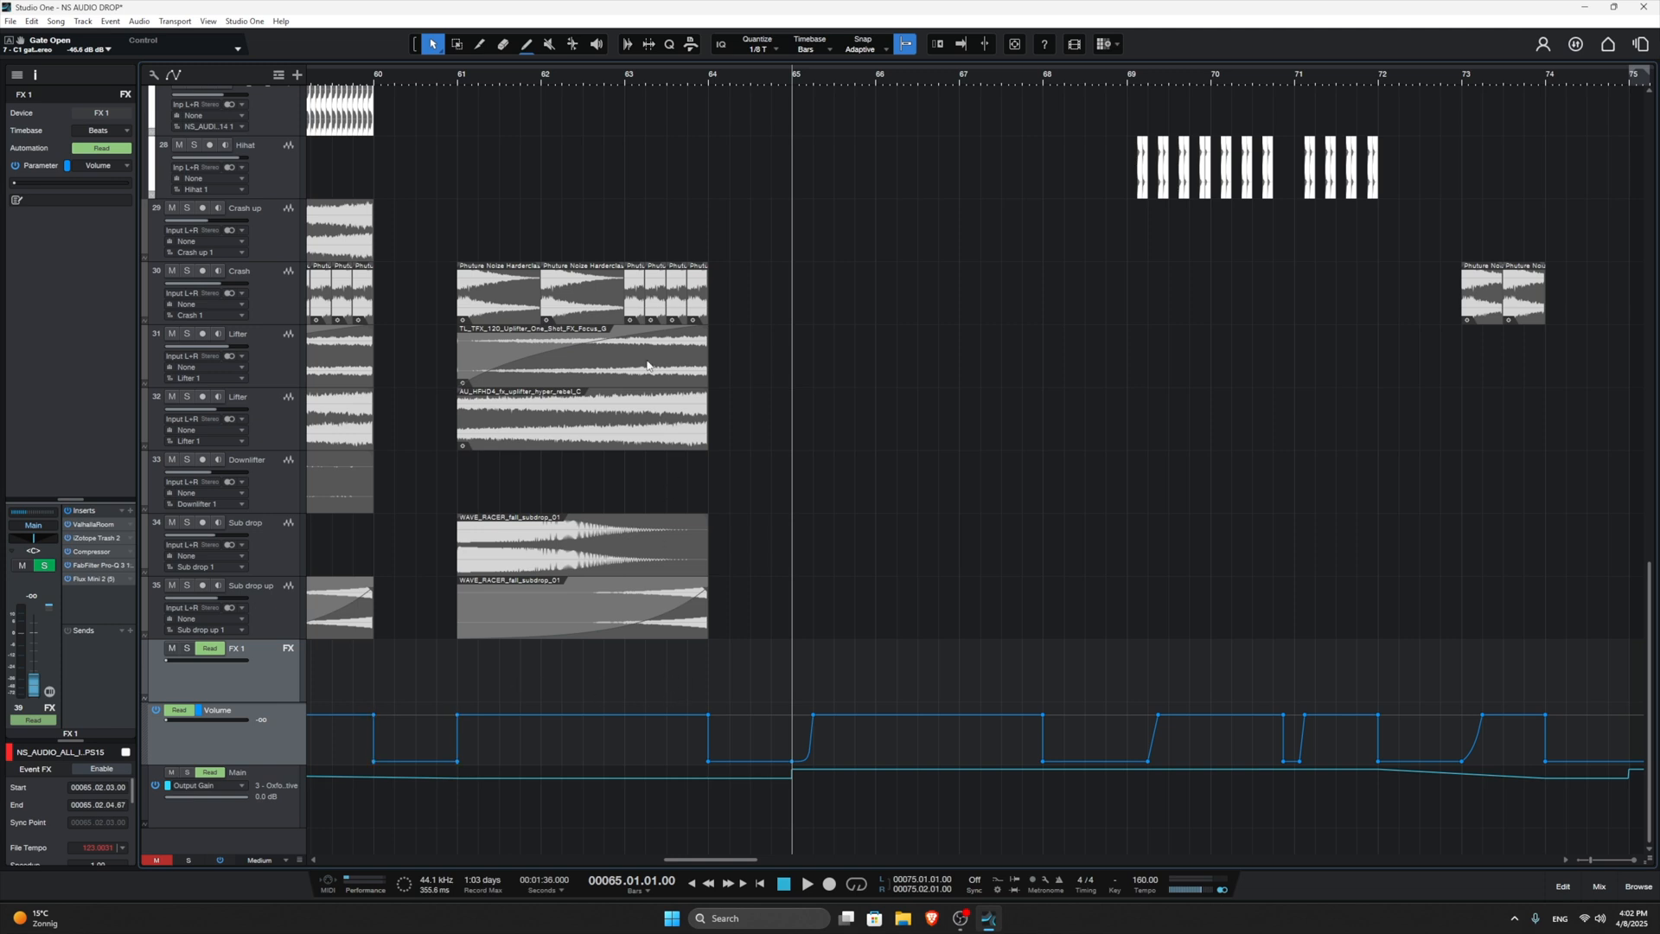
Step: Play the passage around bar 60 with the FX 1 volume dip and again with the dip's automation points deleted
{"action": "left_click", "coordinate": [349, 83]}
{"action": "key", "text": "space"}
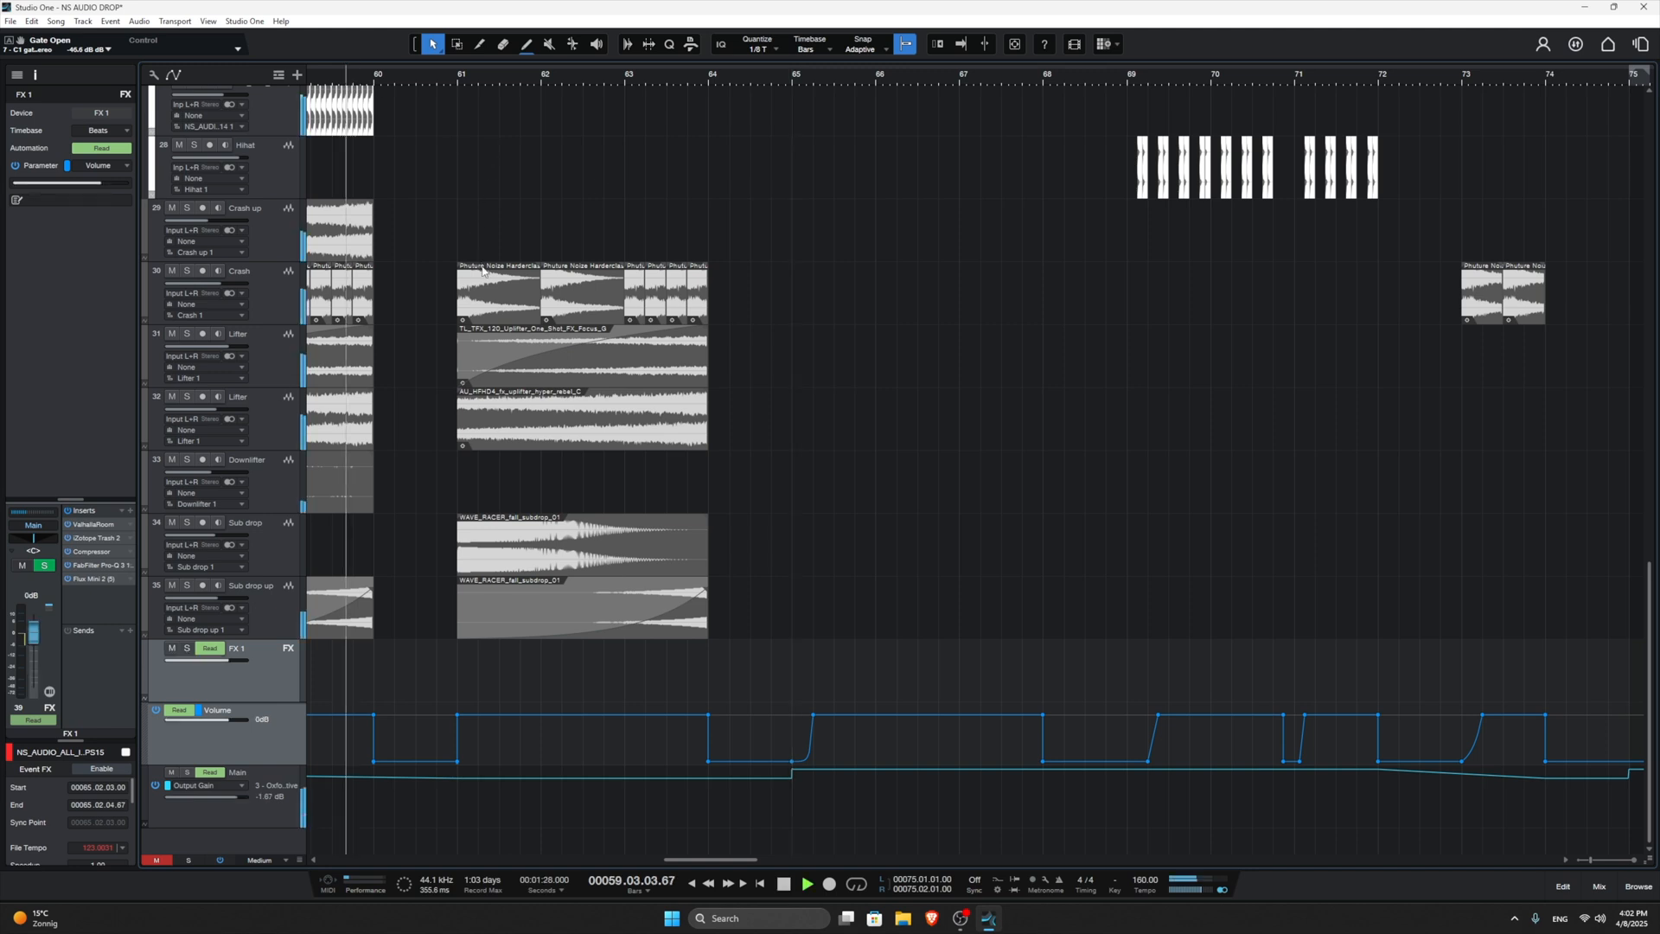
{"action": "key", "text": "space"}
{"action": "key", "text": "Delete"}
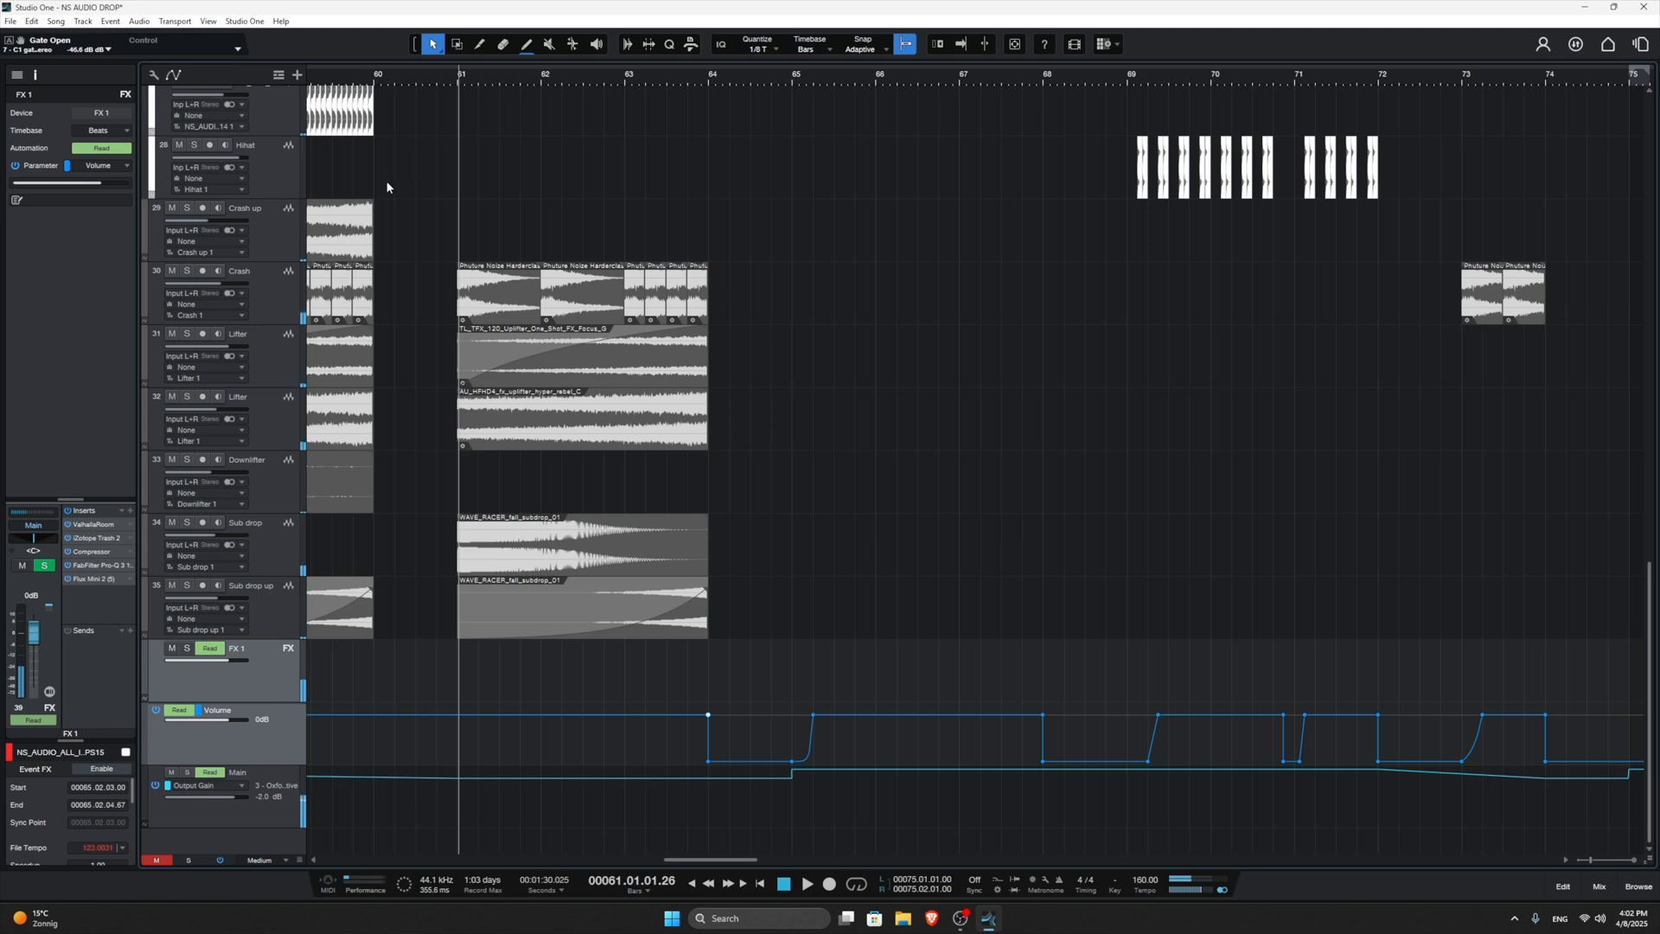
{"action": "left_click", "coordinate": [382, 83]}
{"action": "key", "text": "space"}
{"action": "left_click", "coordinate": [339, 82]}
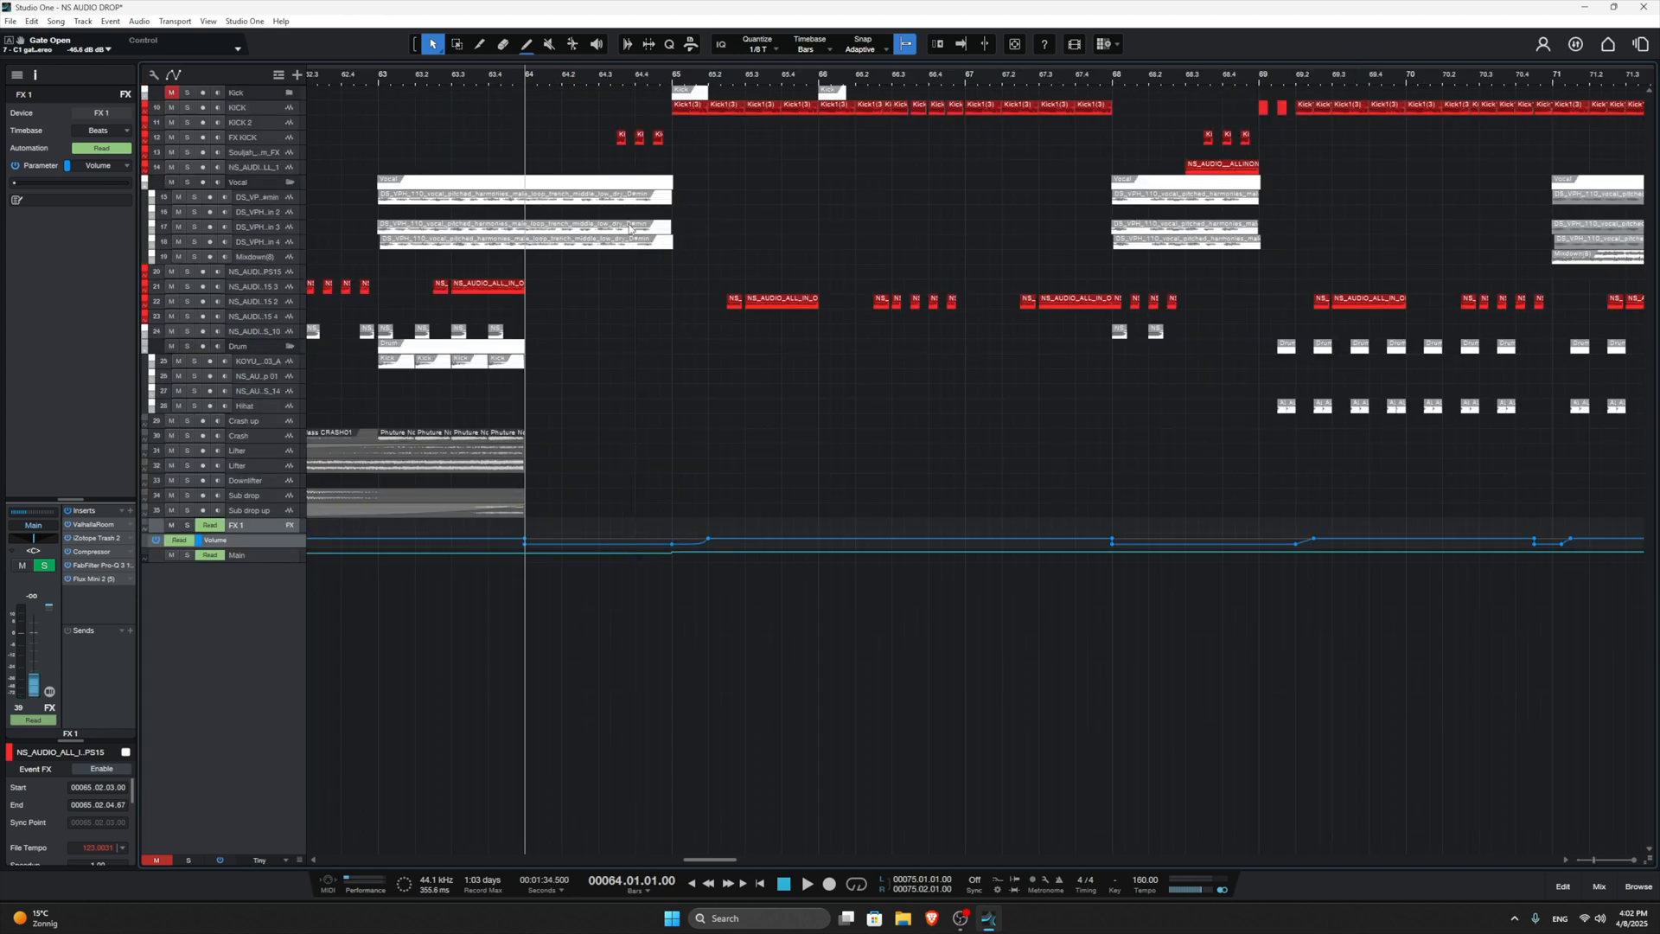
Step: Select the three FX KICK clips before bar 65 and inspect the track's two FabFilter Pro-Q 3 inserts
{"action": "left_click_drag", "start_coordinate": [719, 154], "coordinate": [590, 132]}
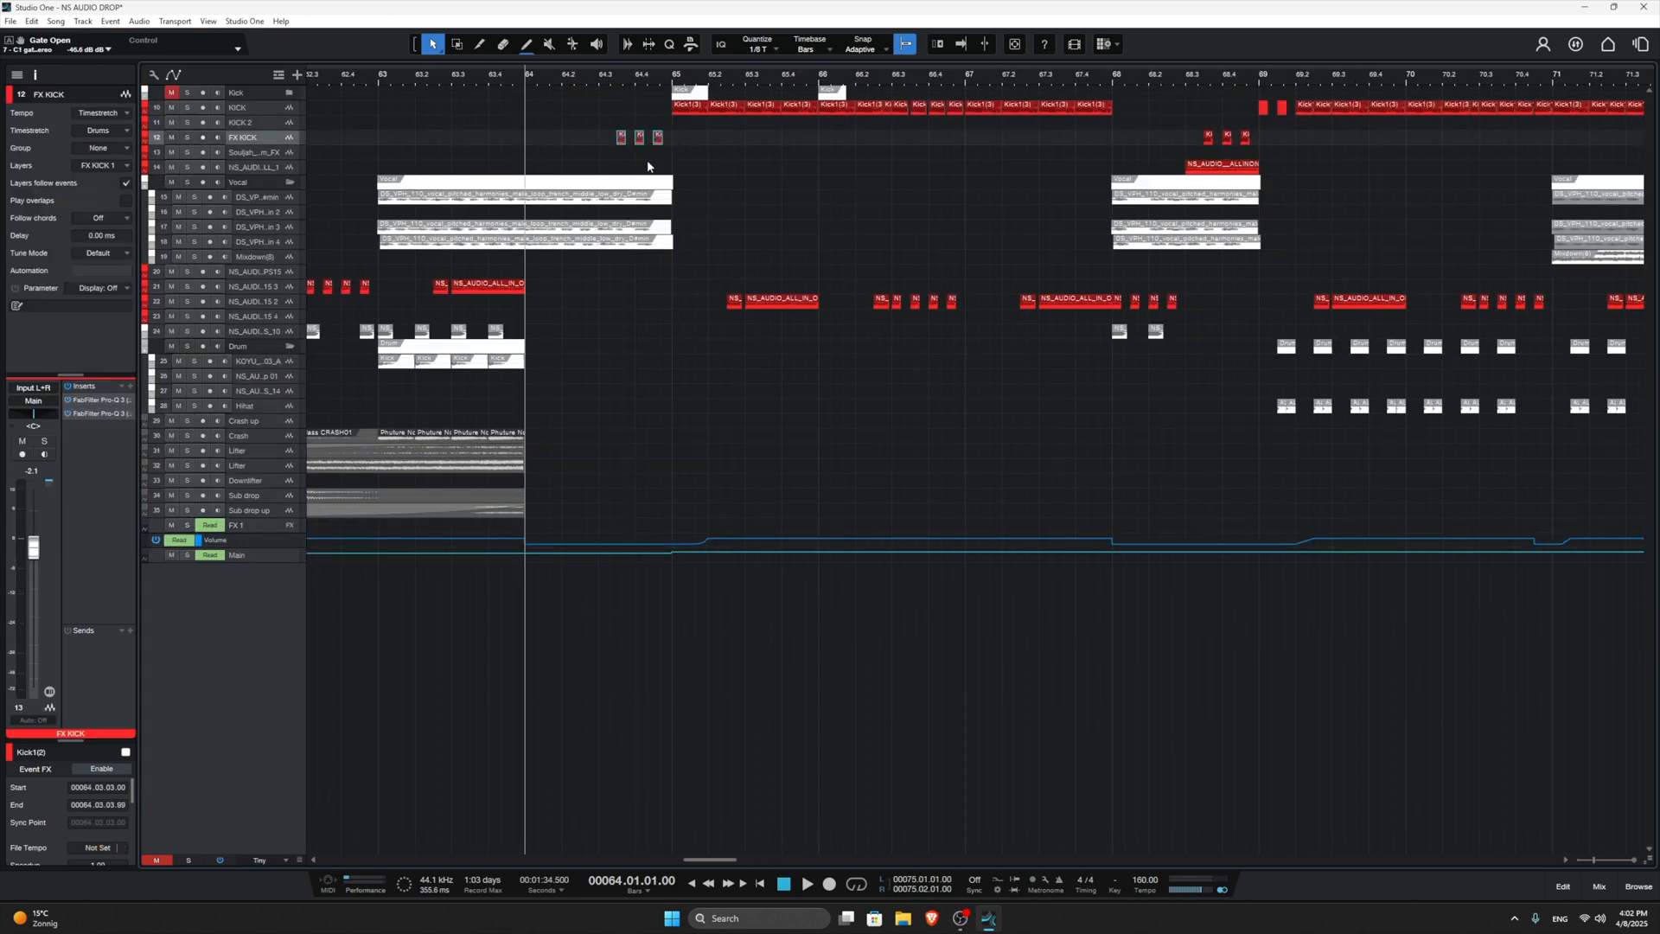
{"action": "left_click", "coordinate": [98, 400]}
{"action": "left_click", "coordinate": [108, 414]}
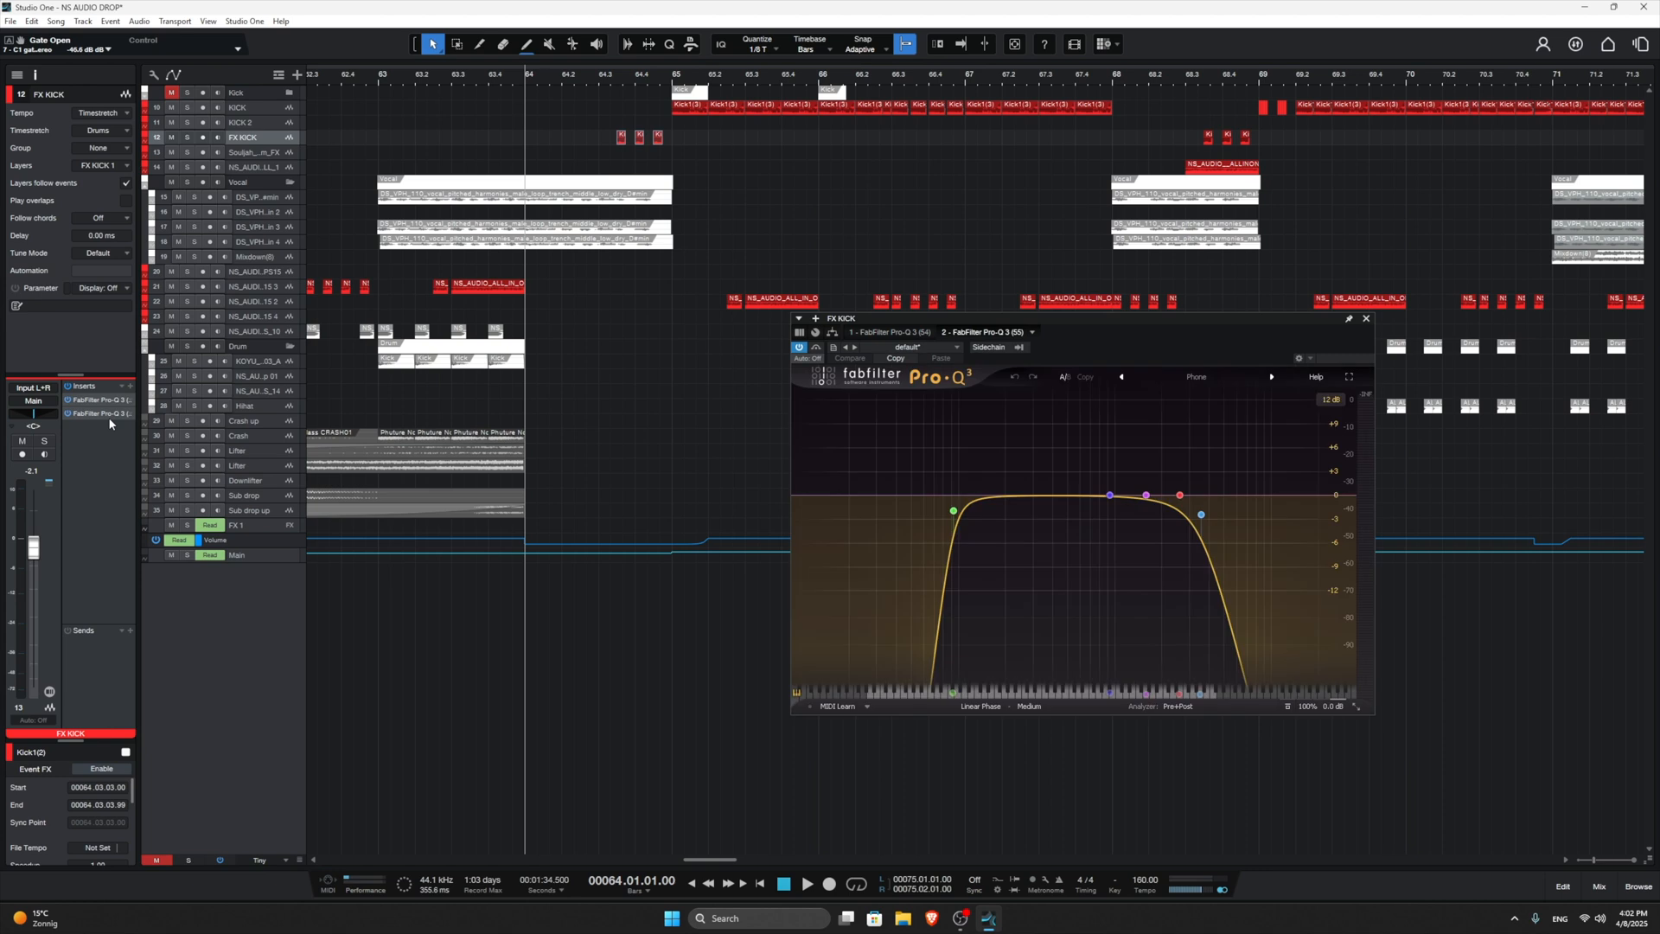
{"action": "mouse_move", "coordinate": [979, 527]}
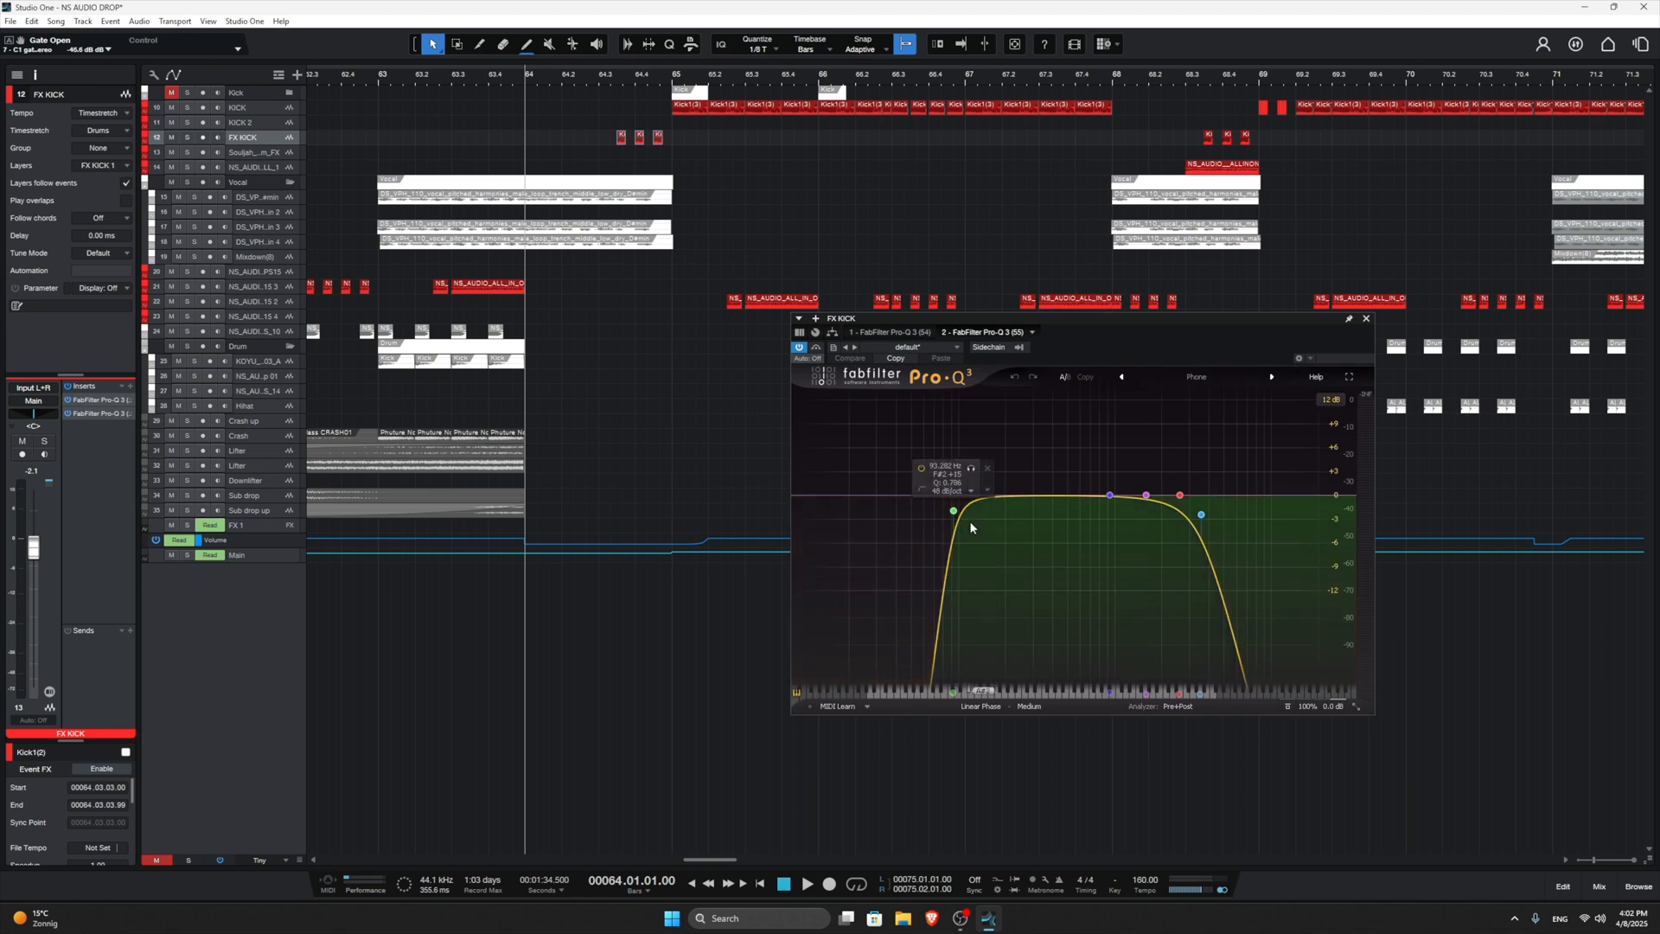
Step: Compare the FX KICK clips before bar 65 with the Click + Sub clip in the Kick folder at bar 65
{"action": "left_click", "coordinate": [684, 104]}
{"action": "left_click_drag", "start_coordinate": [697, 160], "coordinate": [574, 130]}
{"action": "left_click", "coordinate": [698, 155]}
{"action": "left_click_drag", "start_coordinate": [745, 151], "coordinate": [513, 136]}
{"action": "left_click", "coordinate": [682, 98]}
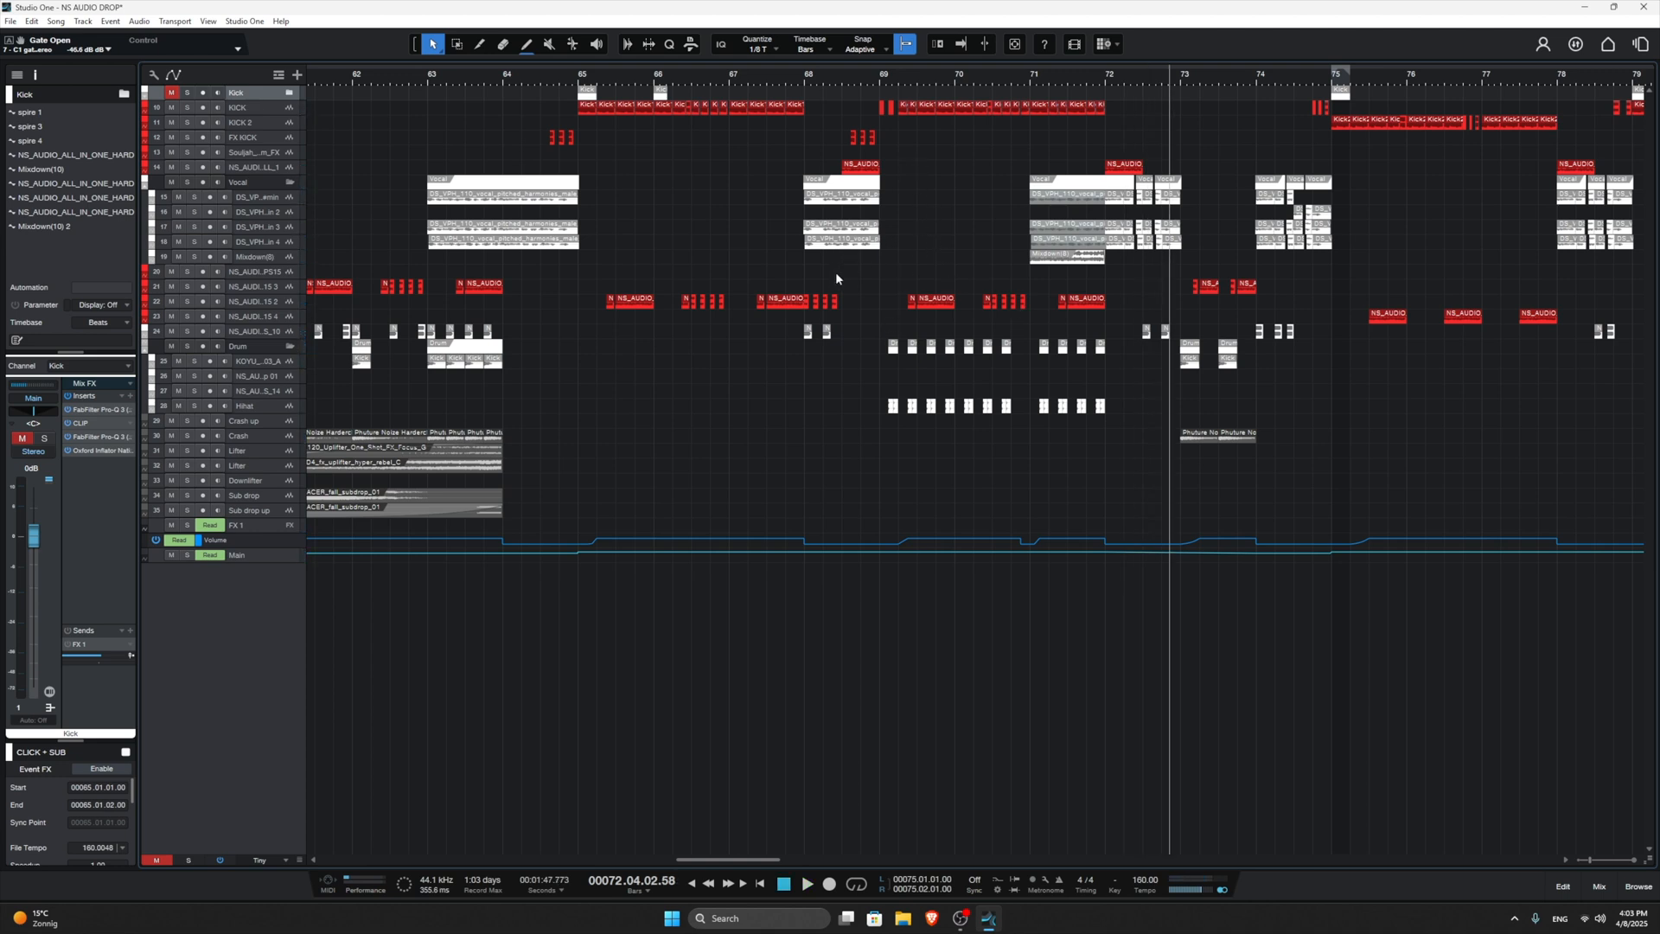
Step: Look through the drop's tracks from bar 65 and select the first PS15 2 clip on track 22
{"action": "scroll", "coordinate": [832, 299], "scroll_direction": "up", "scroll_amount": 2}
{"action": "scroll", "coordinate": [800, 294], "scroll_direction": "up", "scroll_amount": 6}
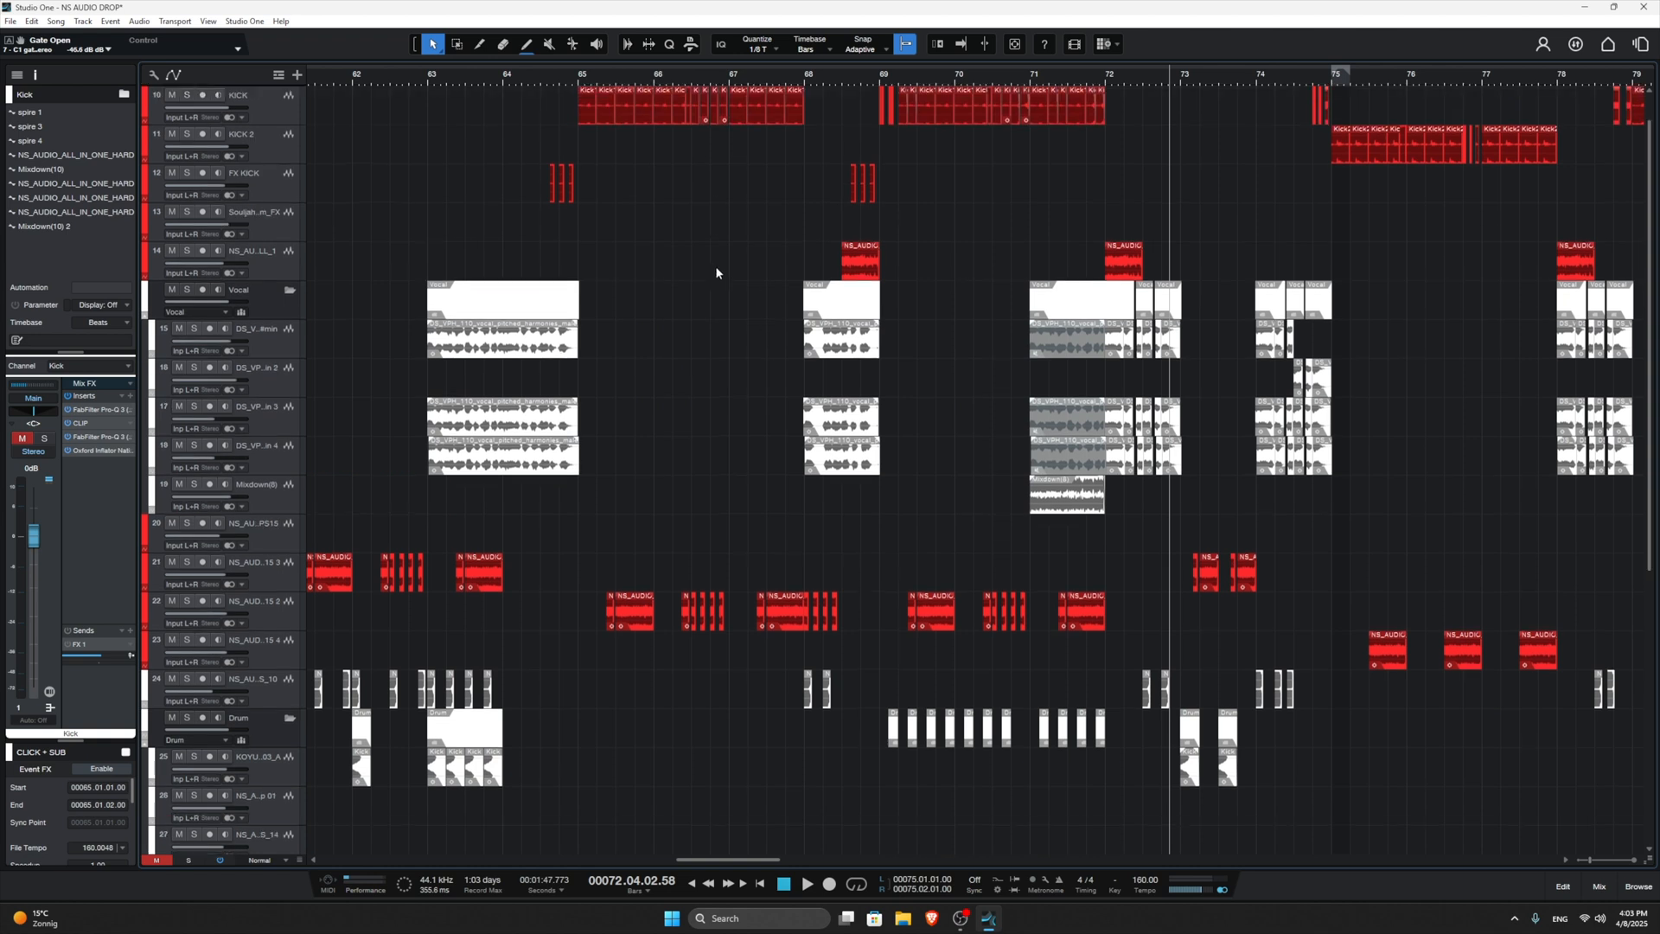
{"action": "scroll", "coordinate": [683, 389], "scroll_direction": "down", "scroll_amount": 5}
{"action": "scroll", "coordinate": [680, 397], "scroll_direction": "up", "scroll_amount": 5}
{"action": "scroll", "coordinate": [761, 385], "scroll_direction": "up", "scroll_amount": 1}
{"action": "scroll", "coordinate": [623, 313], "scroll_direction": "down", "scroll_amount": 5}
{"action": "left_click_drag", "start_coordinate": [443, 249], "coordinate": [714, 272]}
{"action": "left_click", "coordinate": [636, 329]}
{"action": "scroll", "coordinate": [691, 320], "scroll_direction": "down", "scroll_amount": 1}
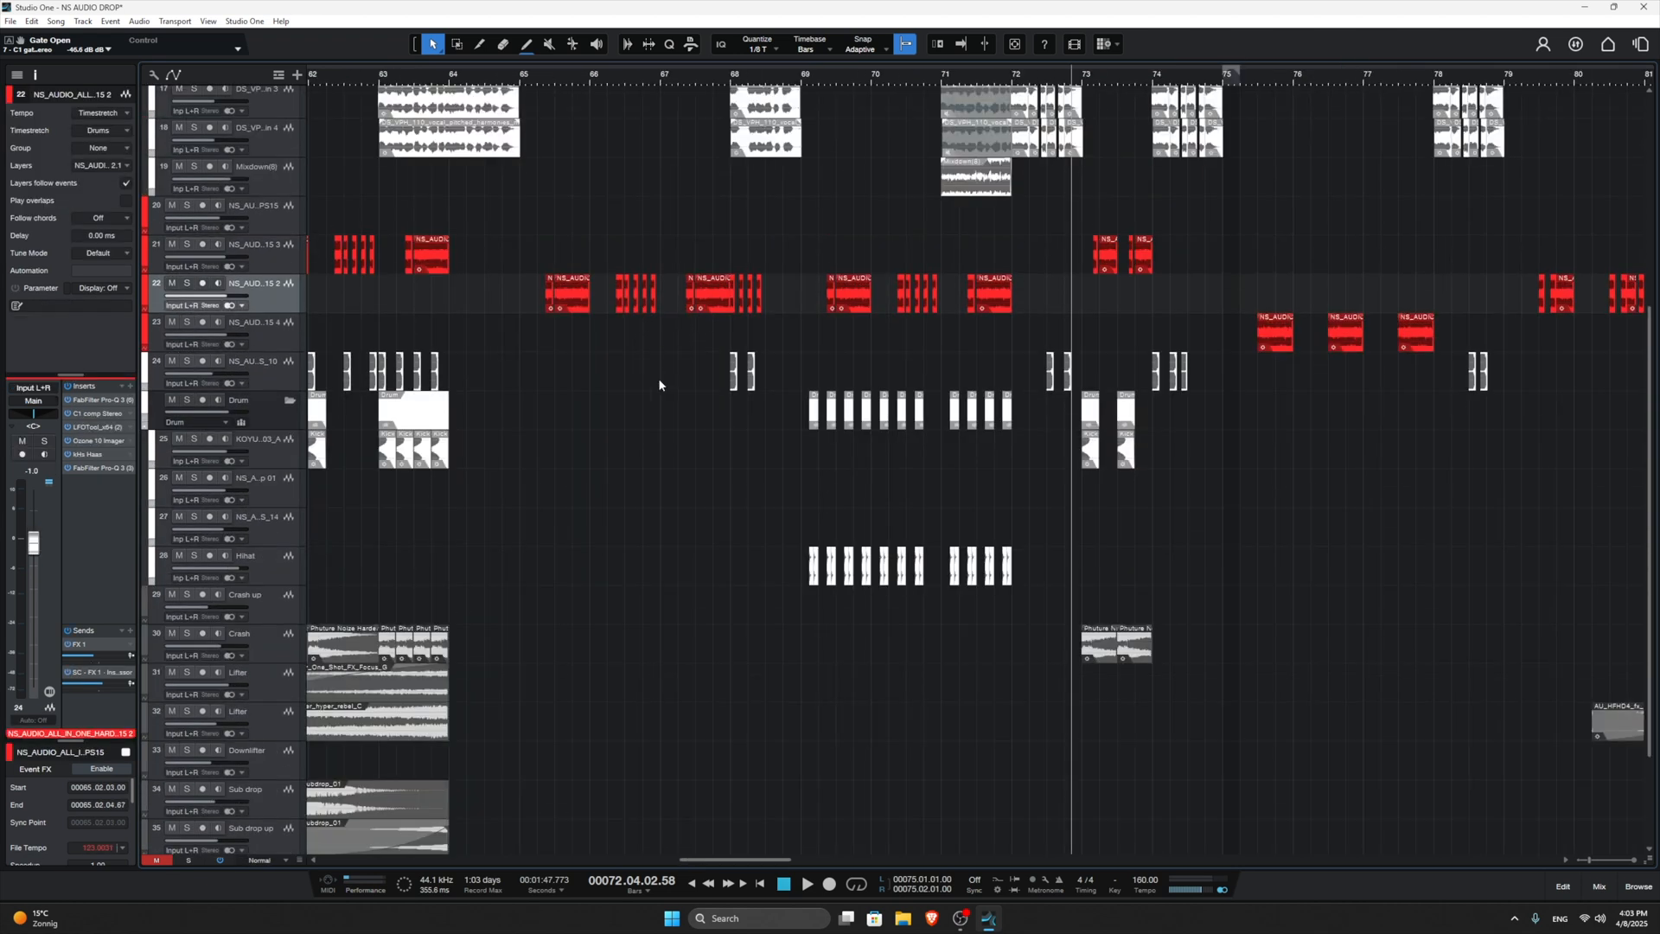
{"action": "scroll", "coordinate": [642, 310], "scroll_direction": "down", "scroll_amount": 2}
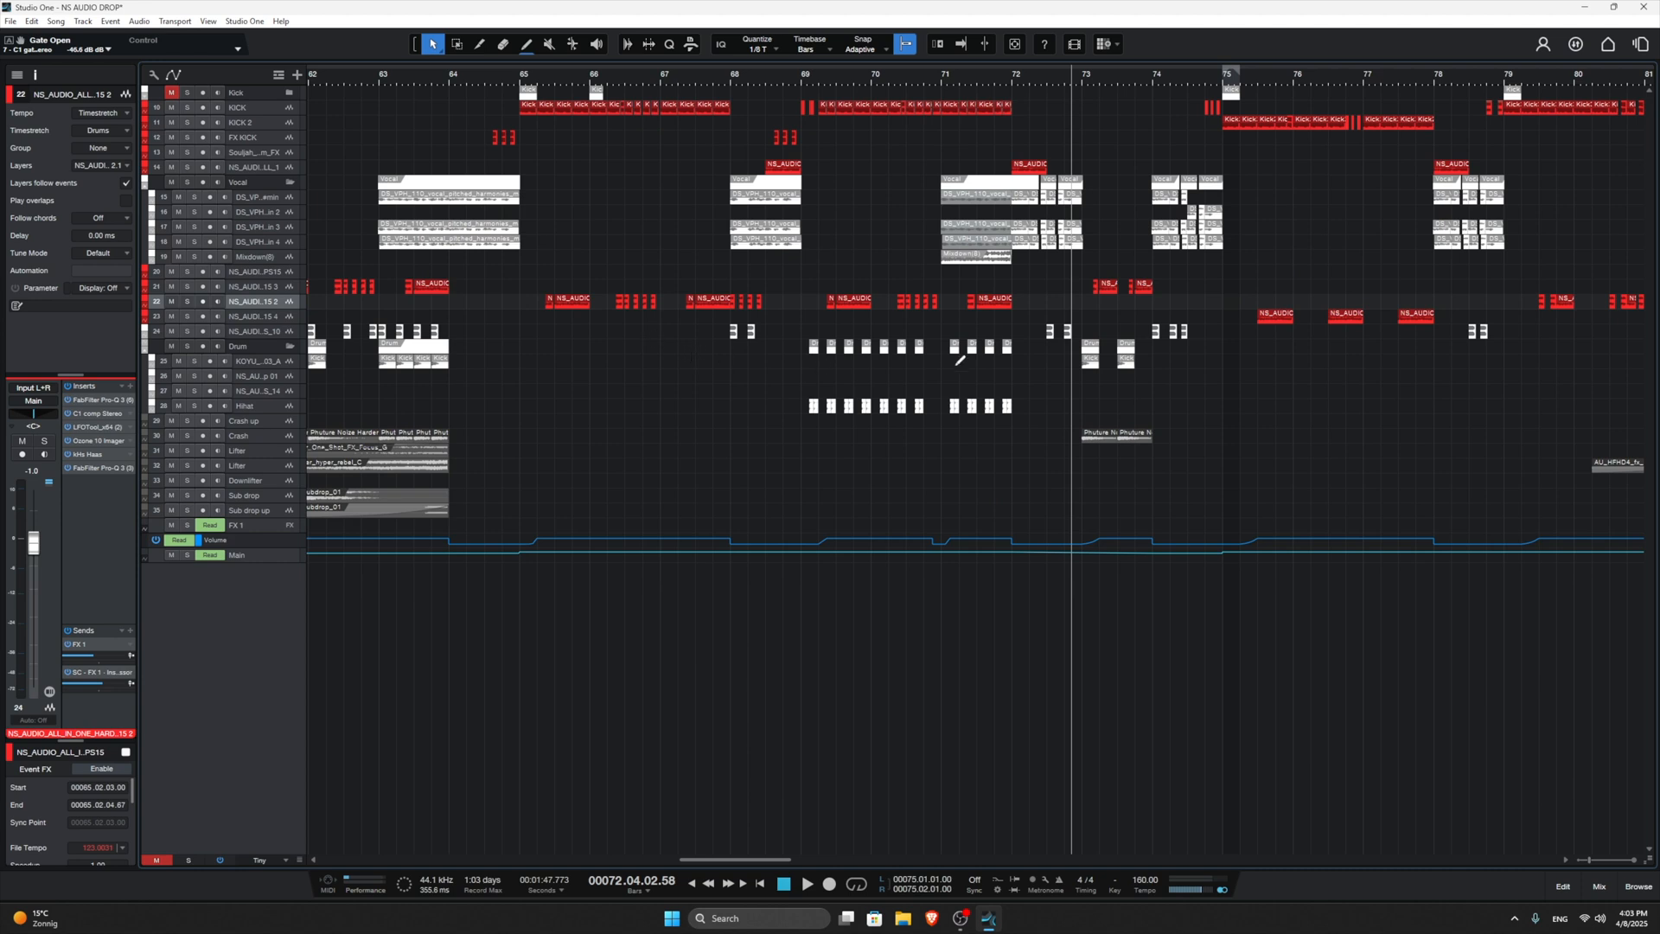
Step: Select the Hihat clips between bars 69 and 72 to examine their pattern
{"action": "scroll", "coordinate": [945, 377], "scroll_direction": "up", "scroll_amount": 3}
{"action": "left_click_drag", "start_coordinate": [555, 368], "coordinate": [1111, 443]}
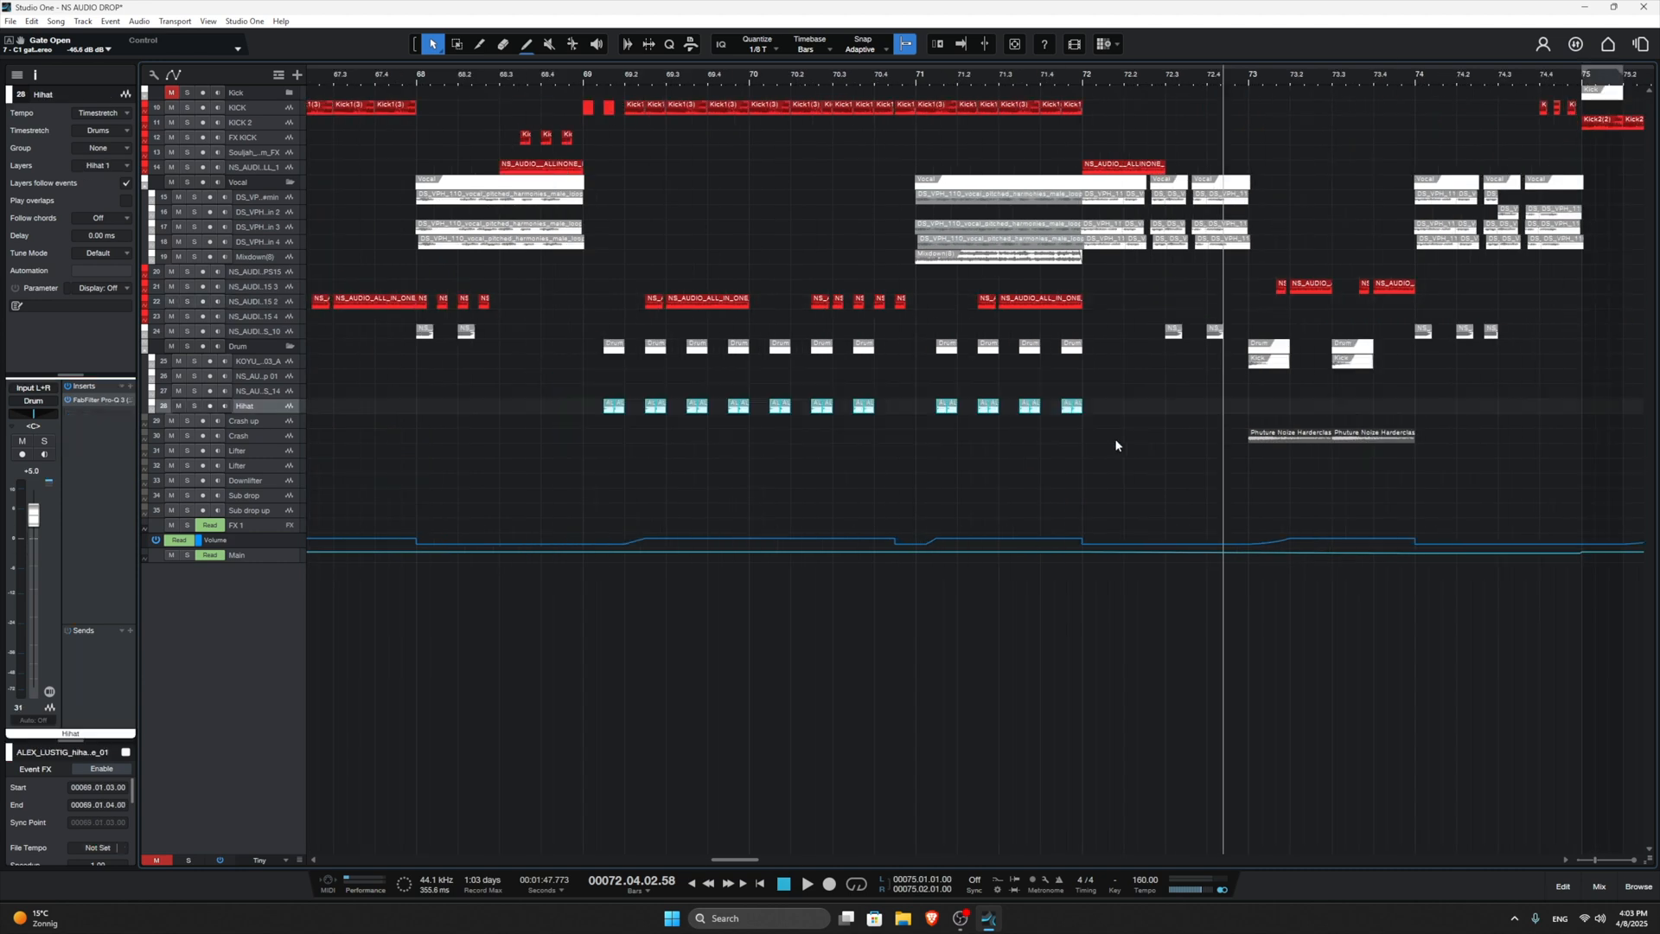
{"action": "left_click_drag", "start_coordinate": [555, 368], "coordinate": [1082, 428]}
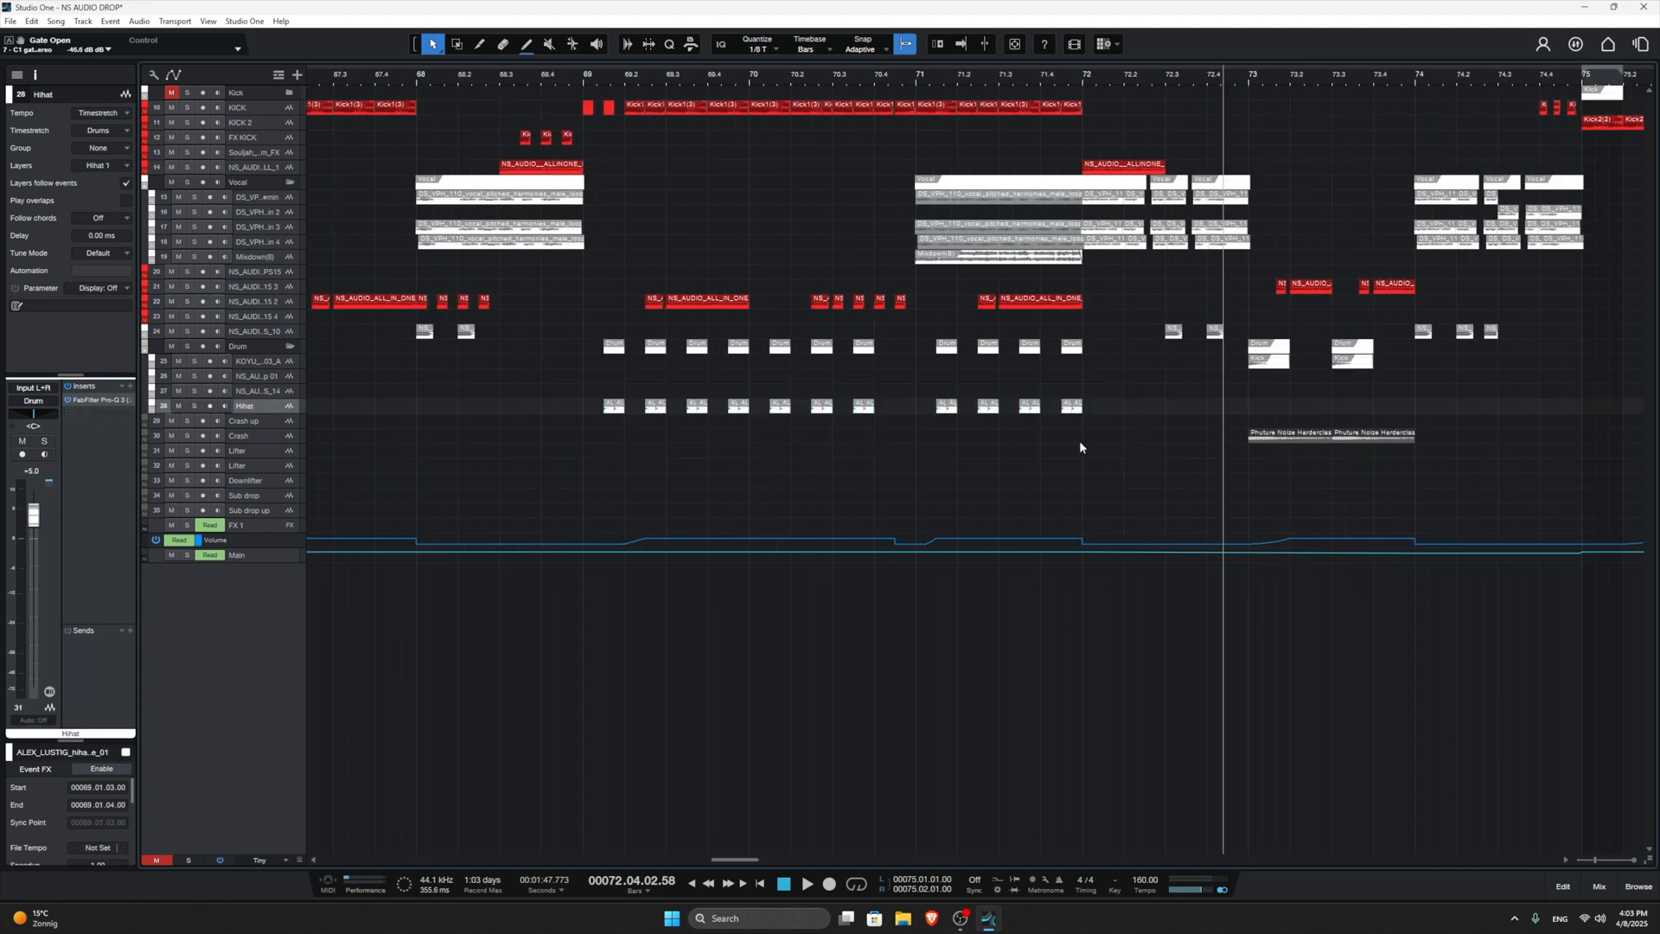
Step: Look over the crash, lifter and sub drop clips and the Volume and Output Gain automation across the drop
{"action": "scroll", "coordinate": [742, 472], "scroll_direction": "up", "scroll_amount": 2}
{"action": "scroll", "coordinate": [749, 479], "scroll_direction": "down", "scroll_amount": 5}
{"action": "scroll", "coordinate": [692, 536], "scroll_direction": "up", "scroll_amount": 1}
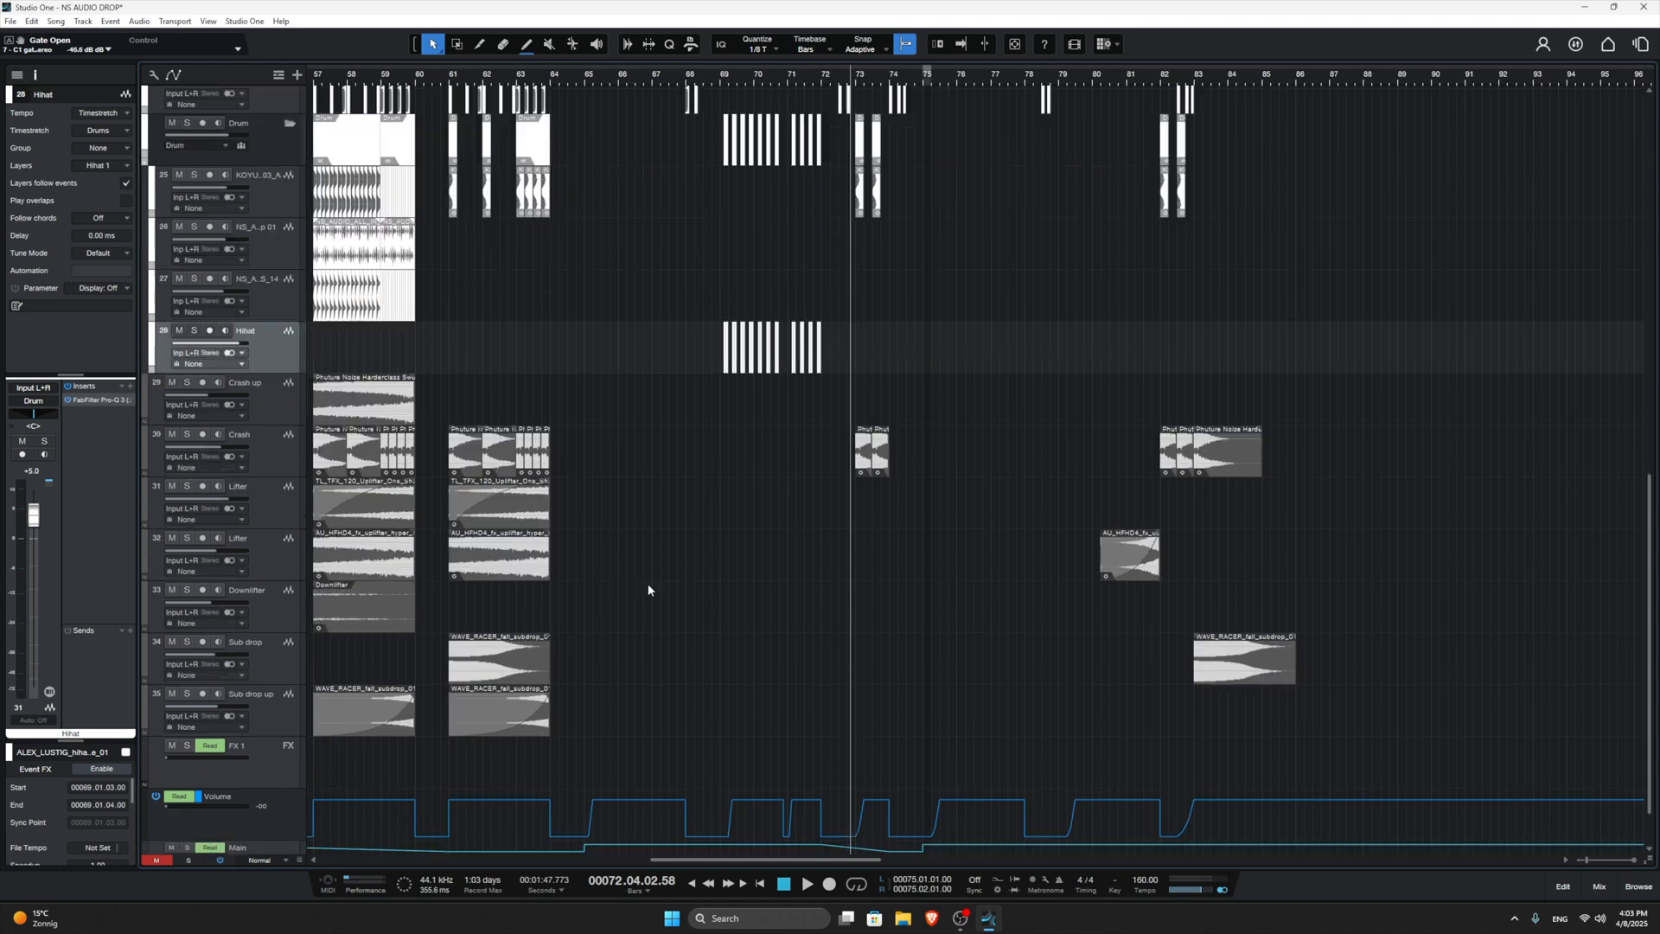
{"action": "scroll", "coordinate": [648, 622], "scroll_direction": "down", "scroll_amount": 2}
{"action": "scroll", "coordinate": [609, 741], "scroll_direction": "up", "scroll_amount": 5}
{"action": "scroll", "coordinate": [719, 709], "scroll_direction": "down", "scroll_amount": 5}
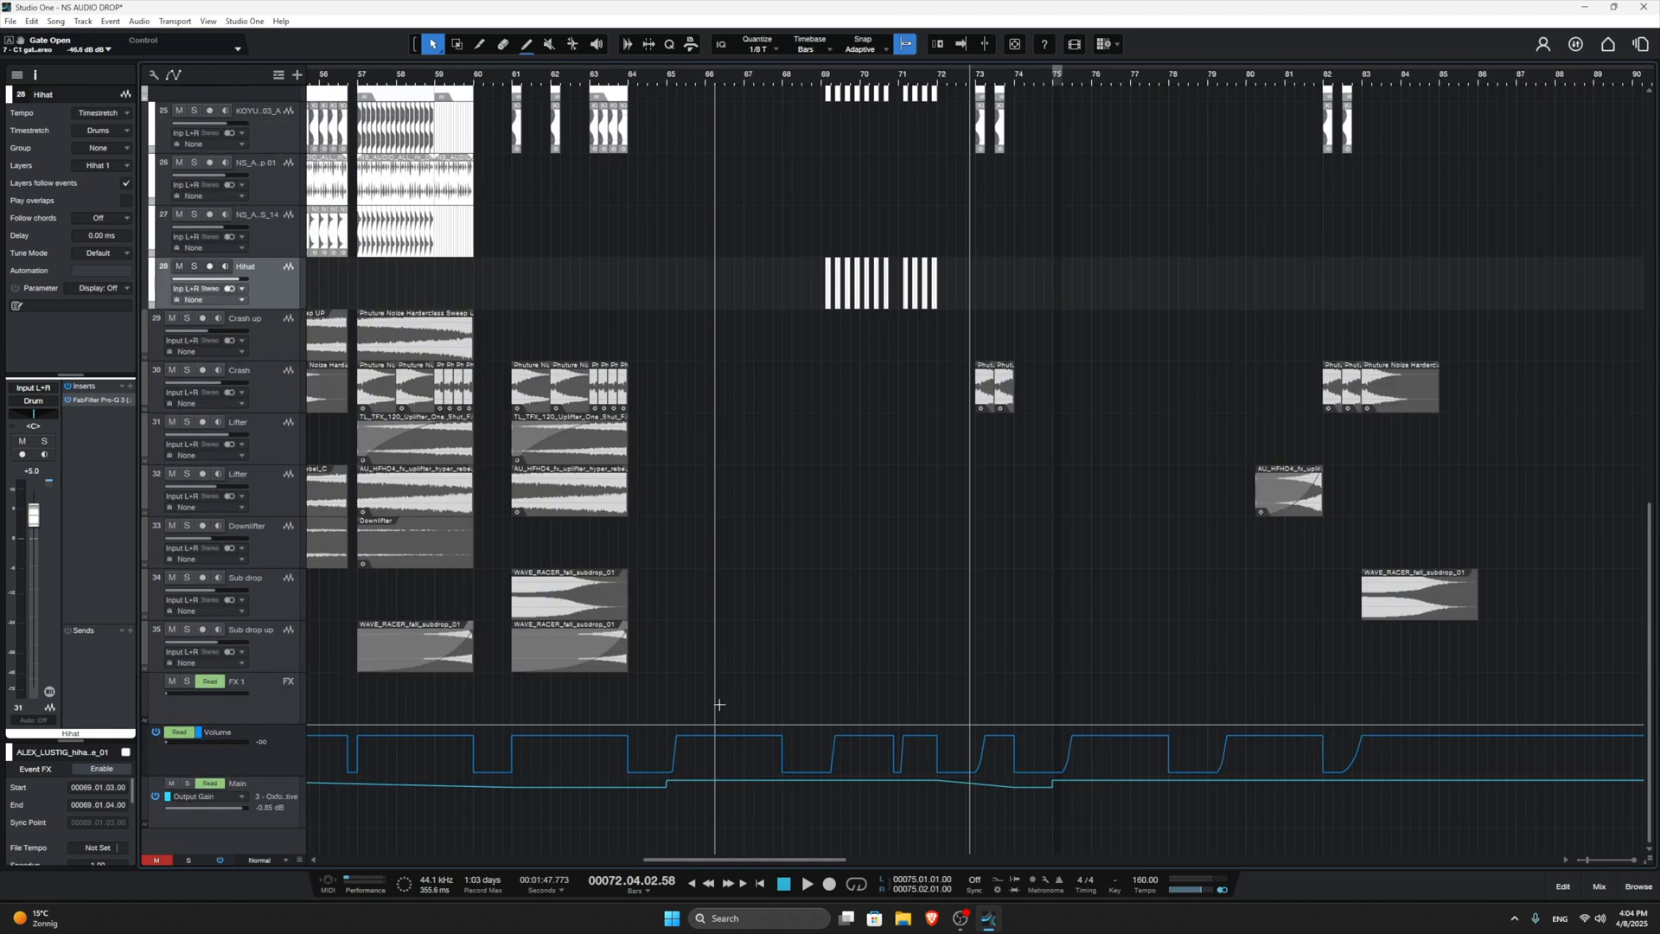
{"action": "scroll", "coordinate": [725, 698], "scroll_direction": "down", "scroll_amount": 1}
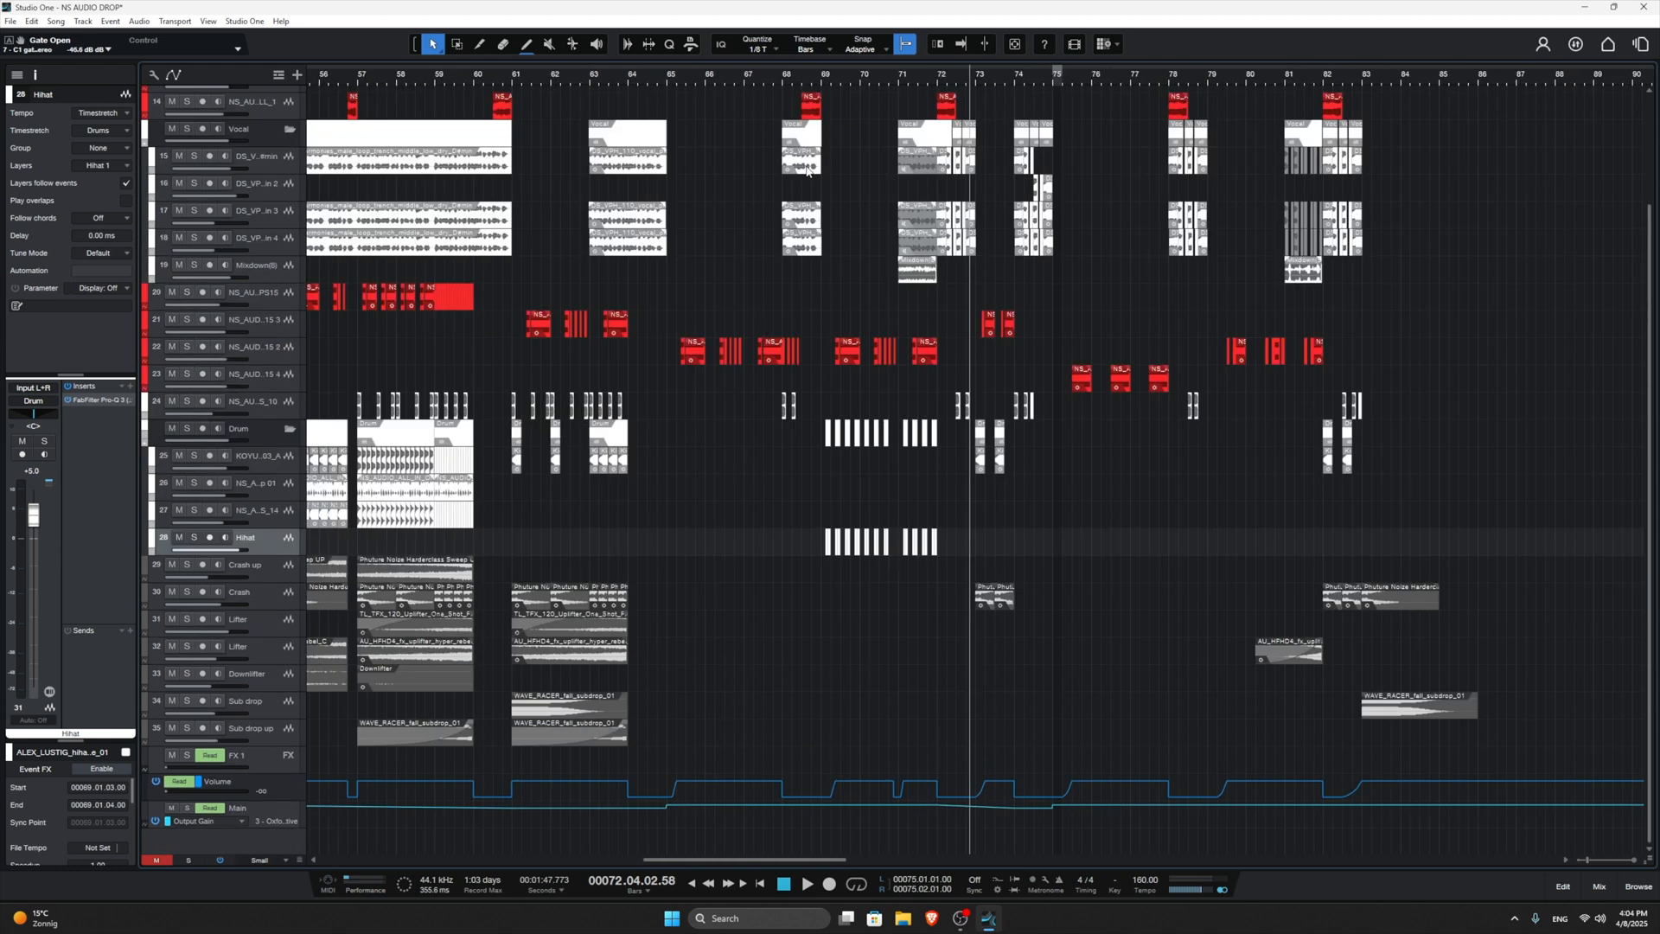
Step: Examine the Hihat clips between bars 69 and 72 against the kick and PS15 2 clips
{"action": "scroll", "coordinate": [826, 354], "scroll_direction": "up", "scroll_amount": 5}
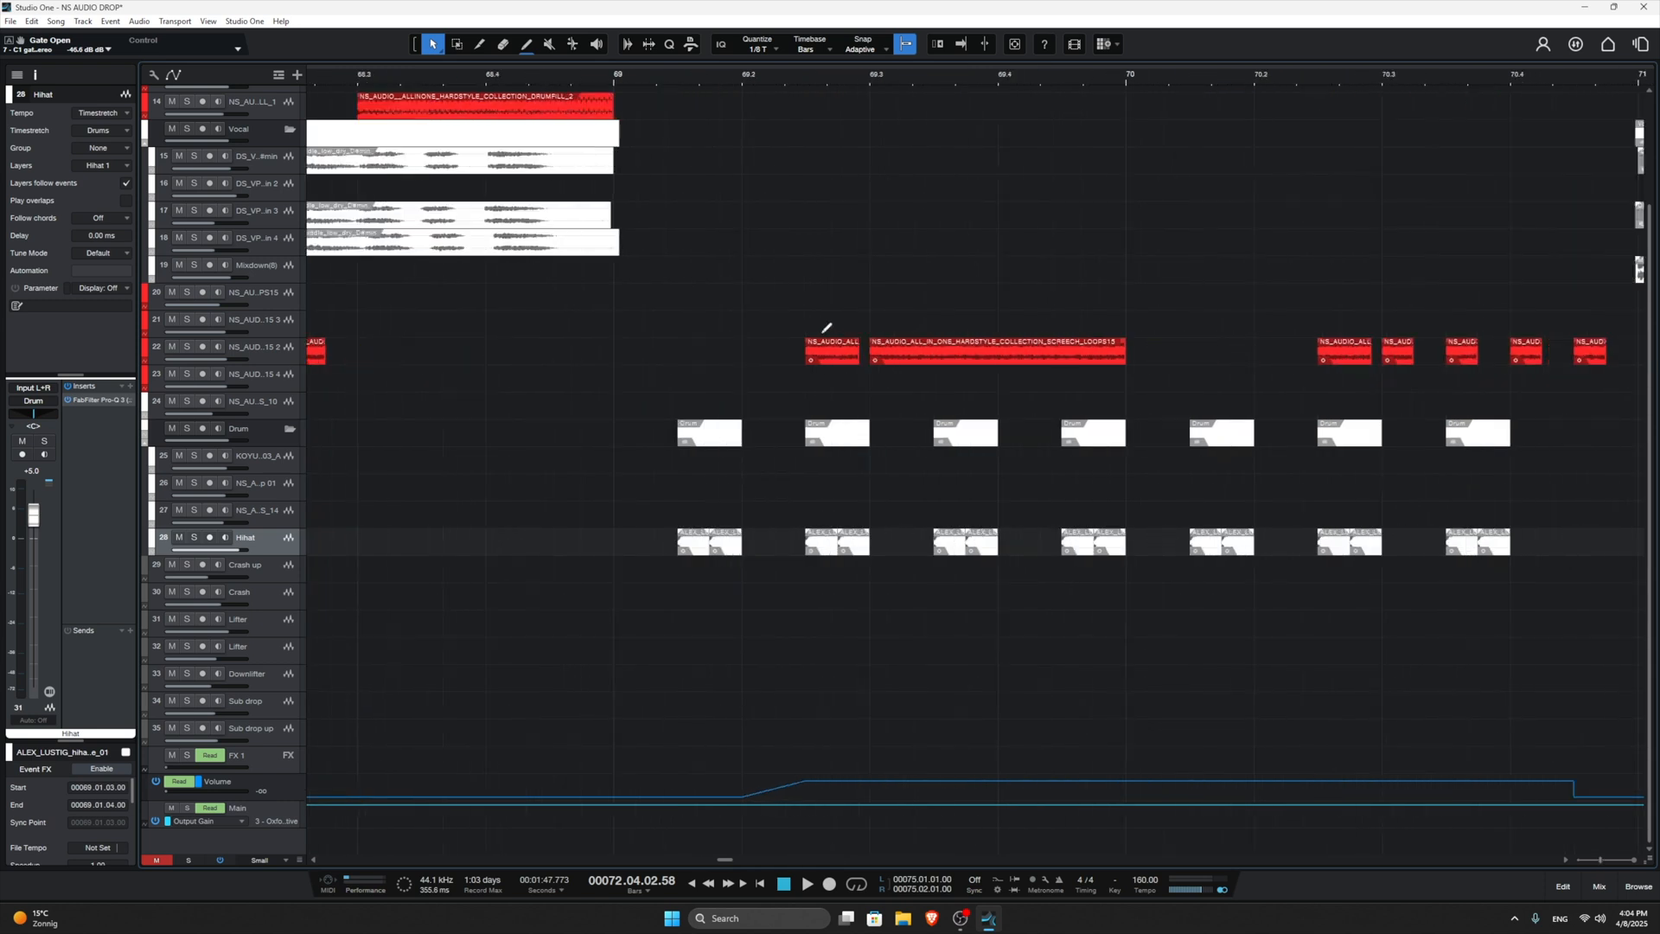
{"action": "scroll", "coordinate": [819, 322], "scroll_direction": "down", "scroll_amount": 1}
{"action": "scroll", "coordinate": [828, 422], "scroll_direction": "up", "scroll_amount": 1}
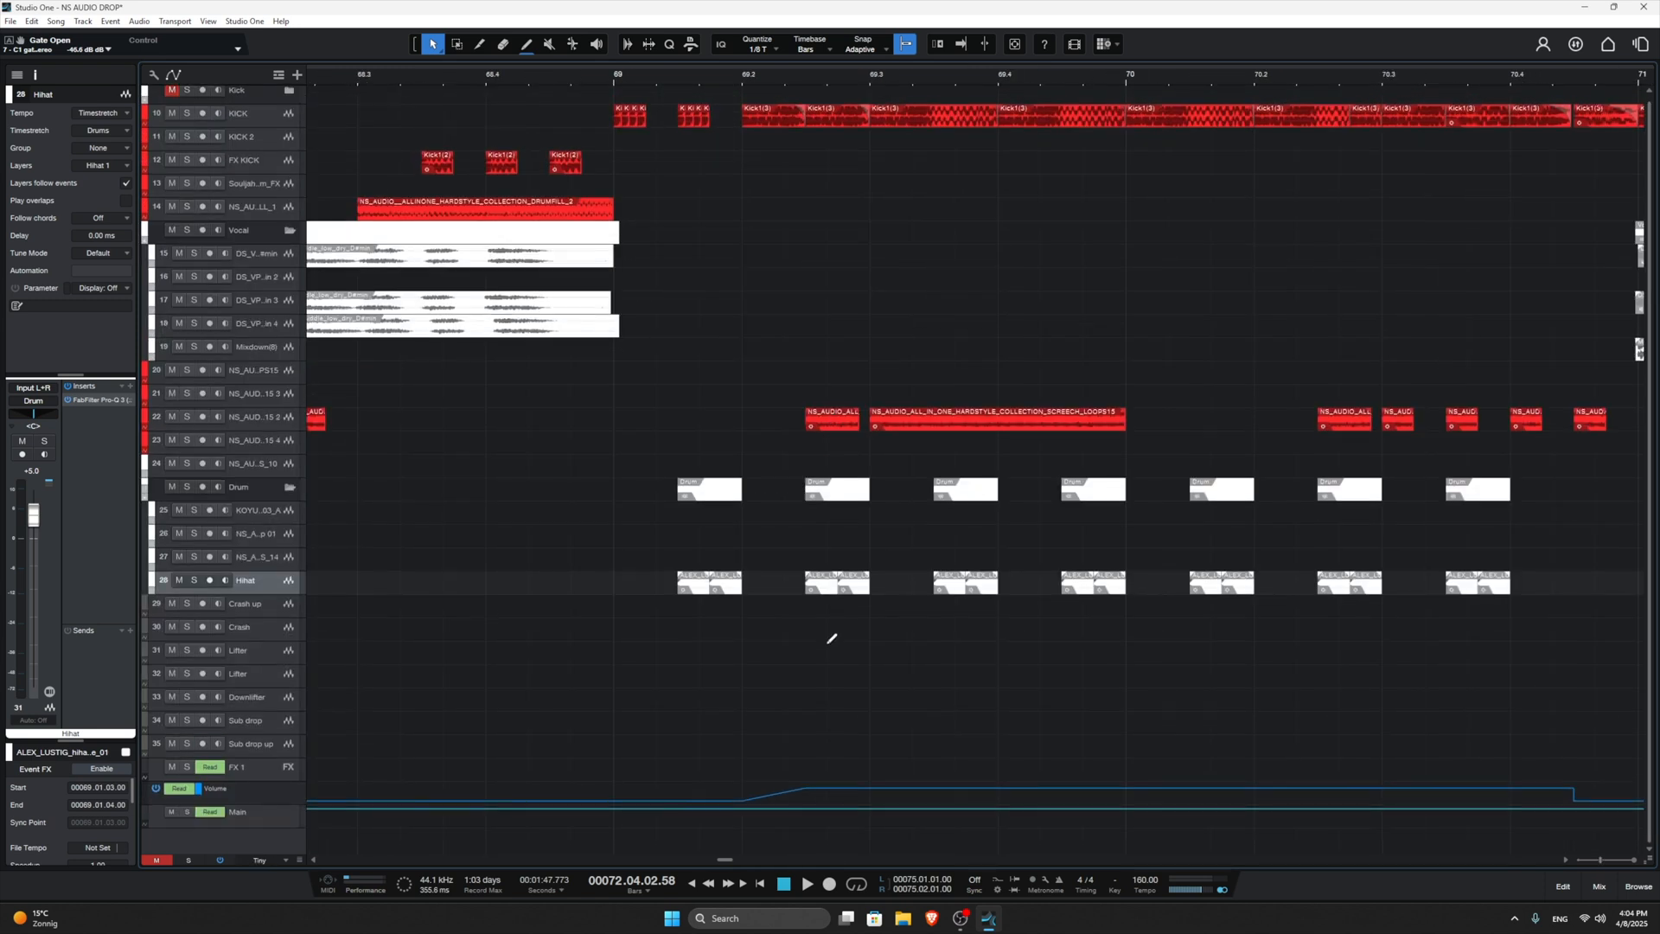
{"action": "scroll", "coordinate": [823, 668], "scroll_direction": "up", "scroll_amount": 1}
{"action": "scroll", "coordinate": [675, 325], "scroll_direction": "down", "scroll_amount": 6}
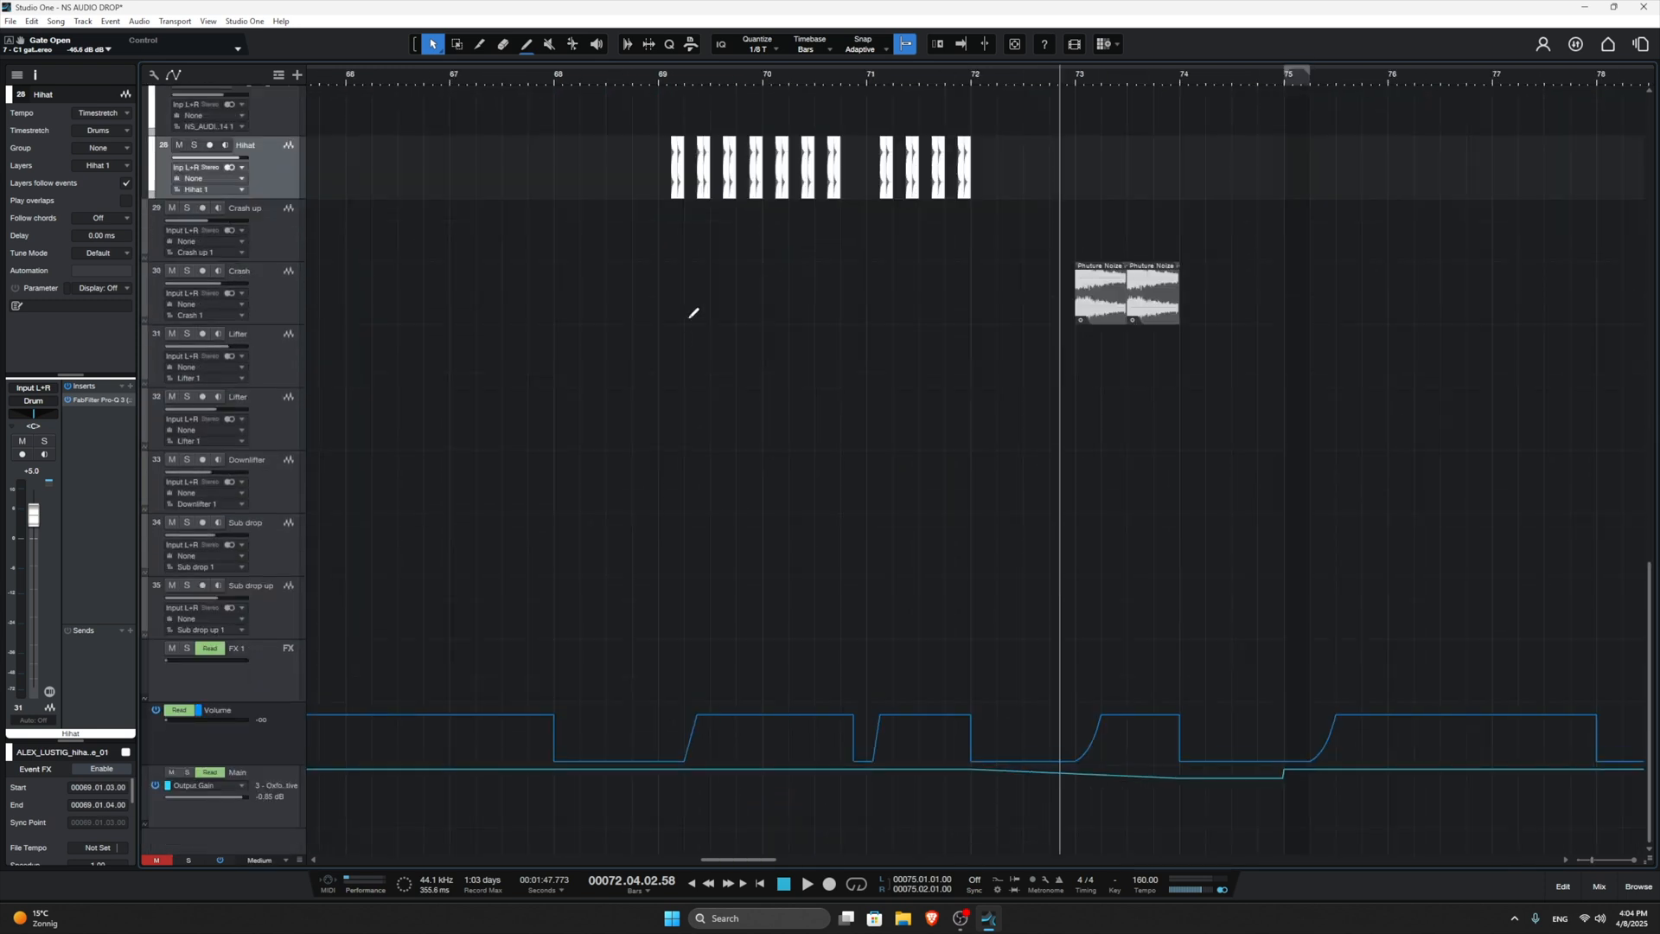
{"action": "scroll", "coordinate": [707, 317], "scroll_direction": "up", "scroll_amount": 1}
{"action": "scroll", "coordinate": [717, 298], "scroll_direction": "down", "scroll_amount": 1}
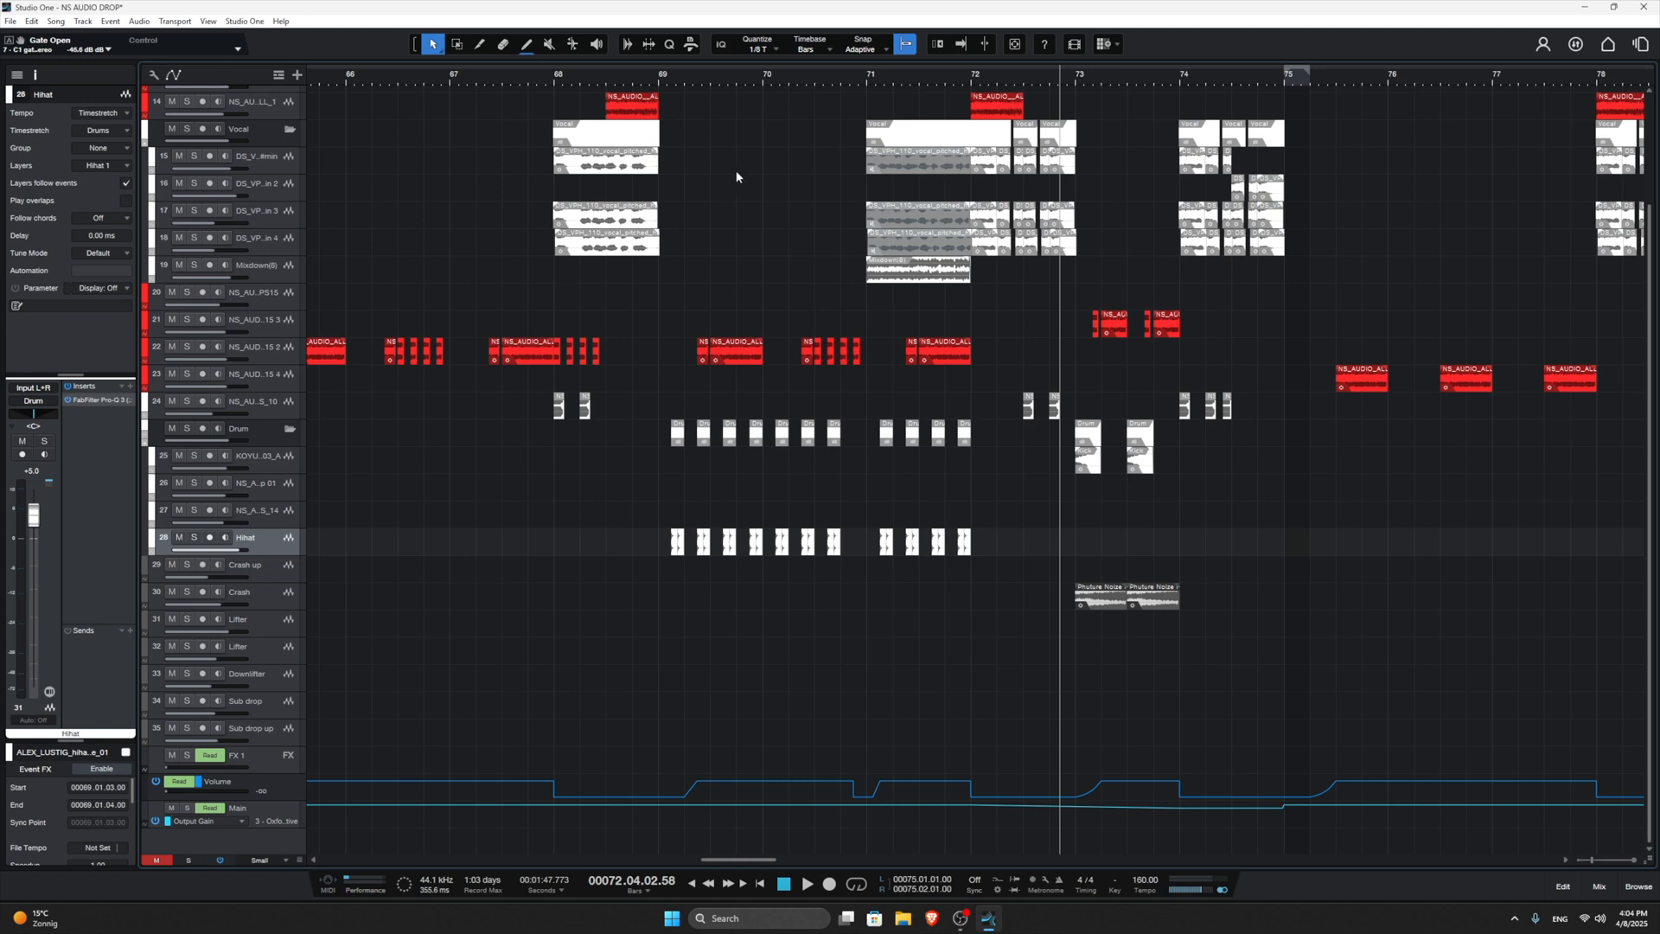
Step: Place the playhead at bar 72 and select the PS15 3 clips on track 21 around bar 73
{"action": "scroll", "coordinate": [945, 339], "scroll_direction": "up", "scroll_amount": 3}
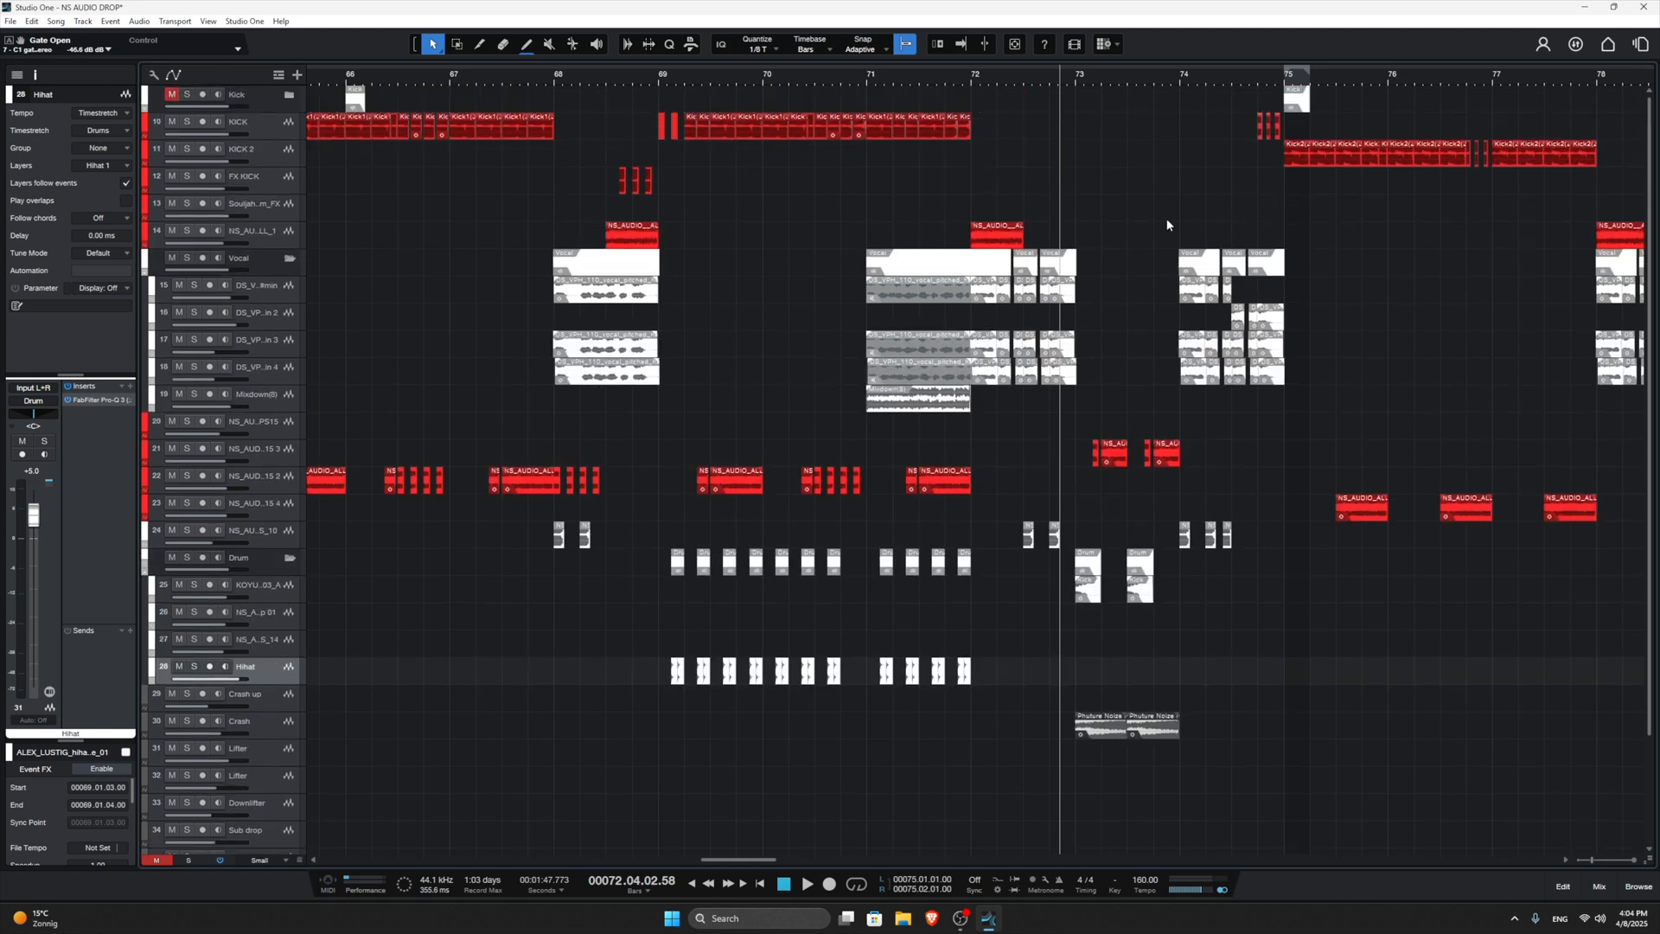
{"action": "scroll", "coordinate": [983, 211], "scroll_direction": "up", "scroll_amount": 3}
{"action": "scroll", "coordinate": [967, 210], "scroll_direction": "down", "scroll_amount": 1}
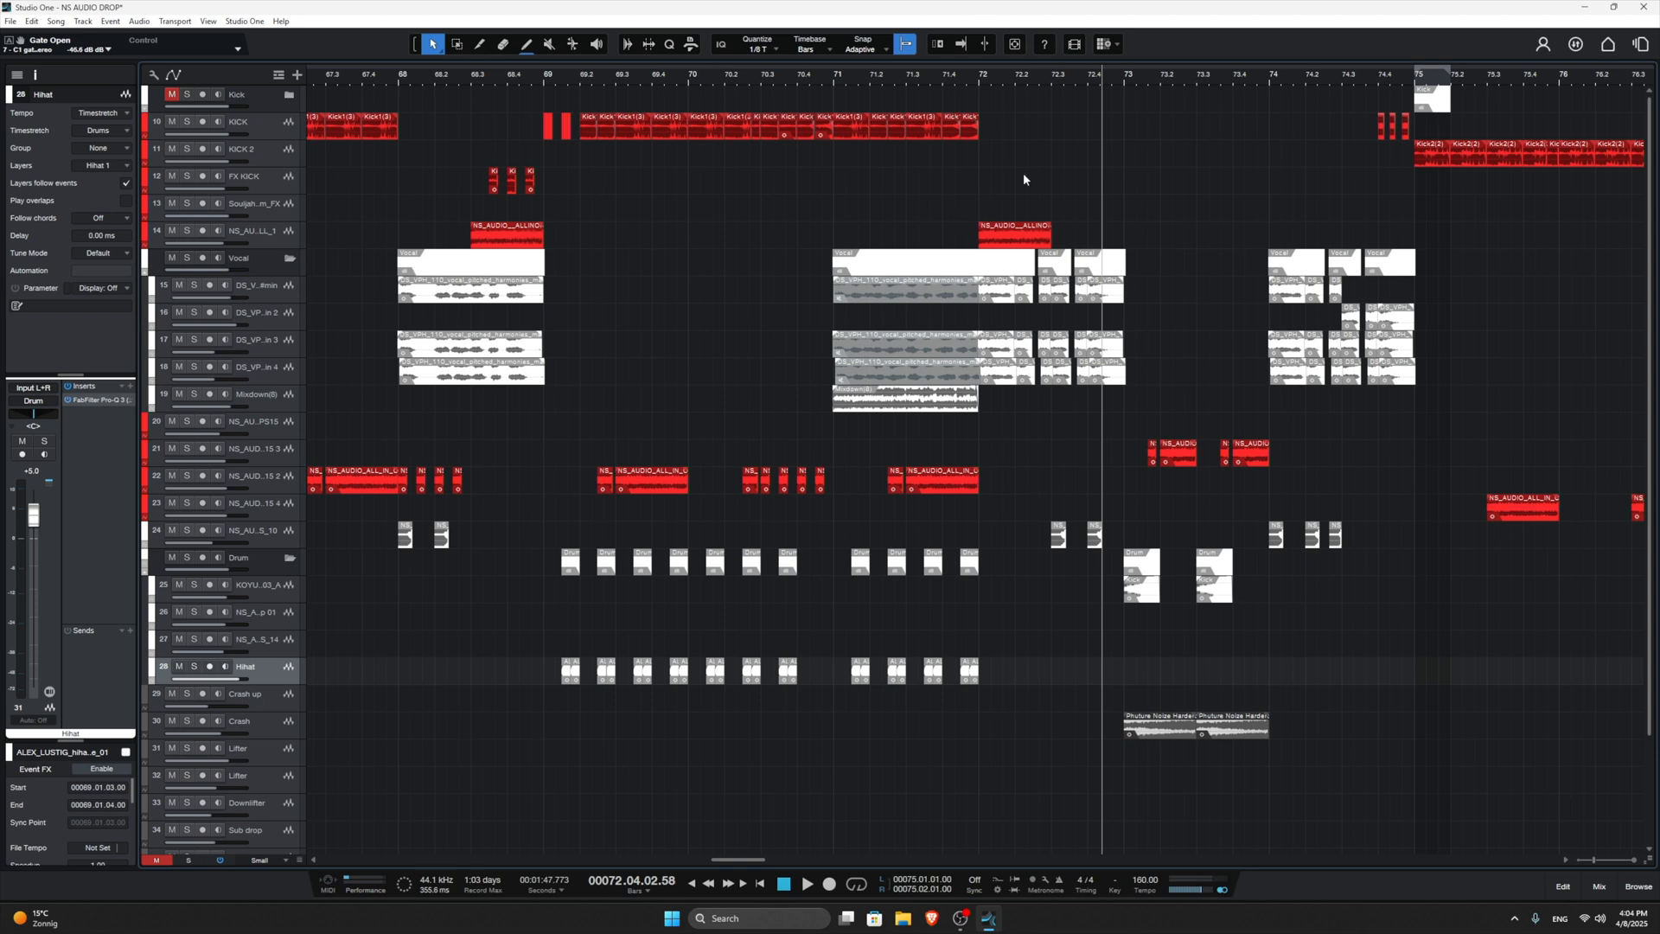
{"action": "left_click", "coordinate": [978, 79]}
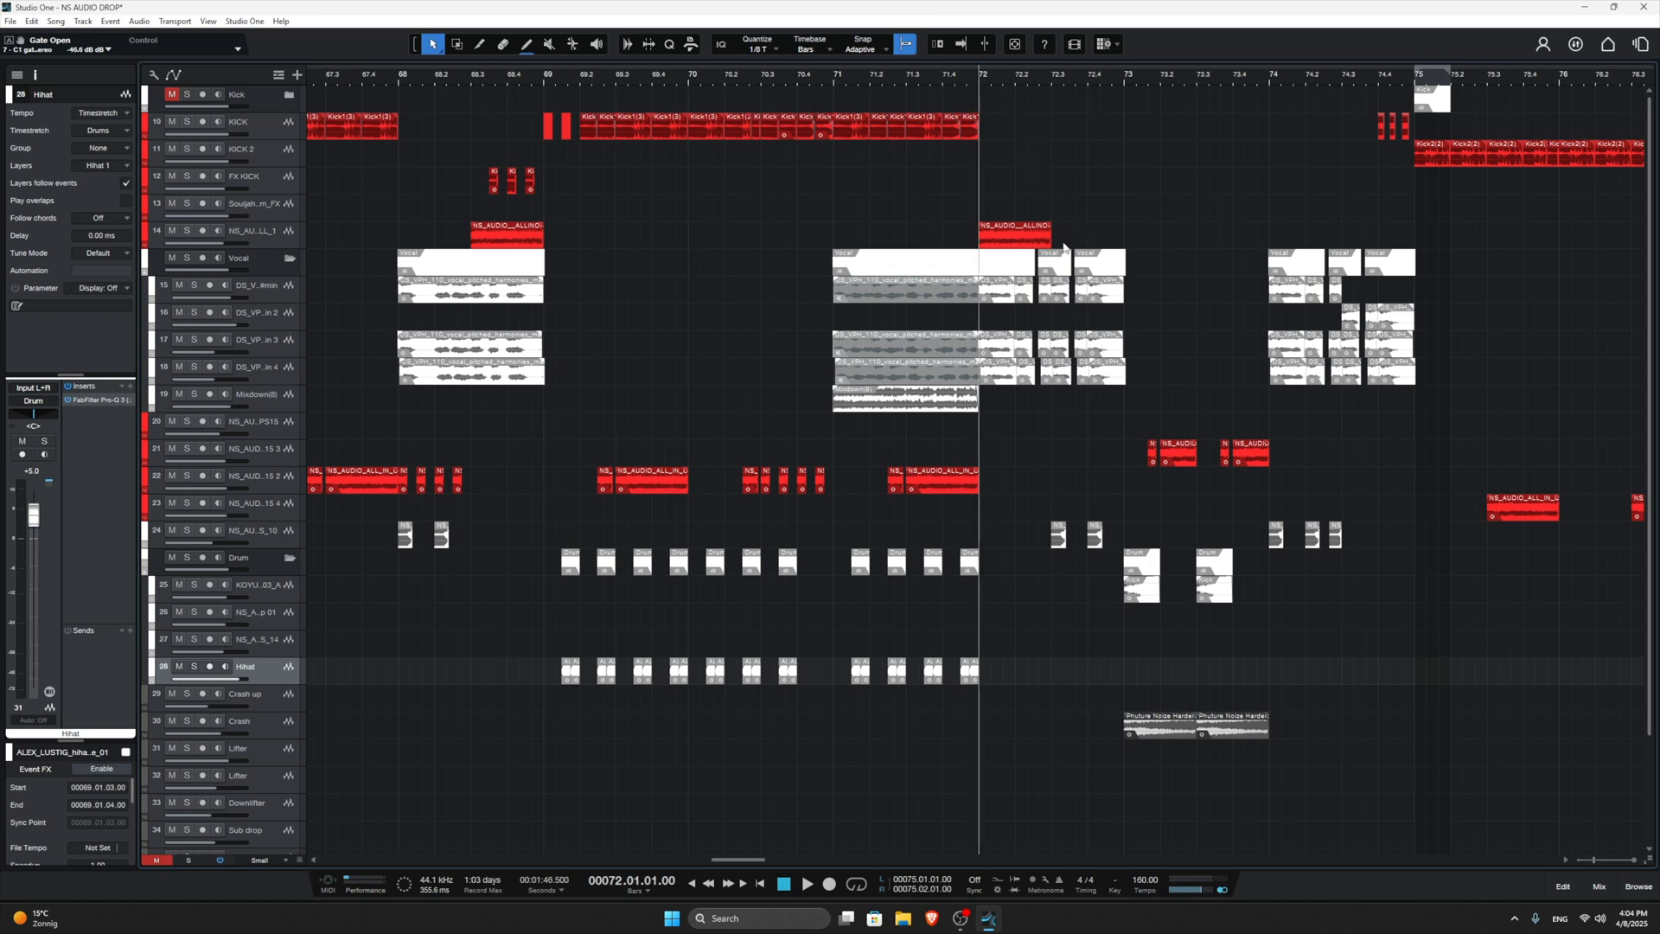
{"action": "left_click_drag", "start_coordinate": [1111, 442], "coordinate": [1332, 468]}
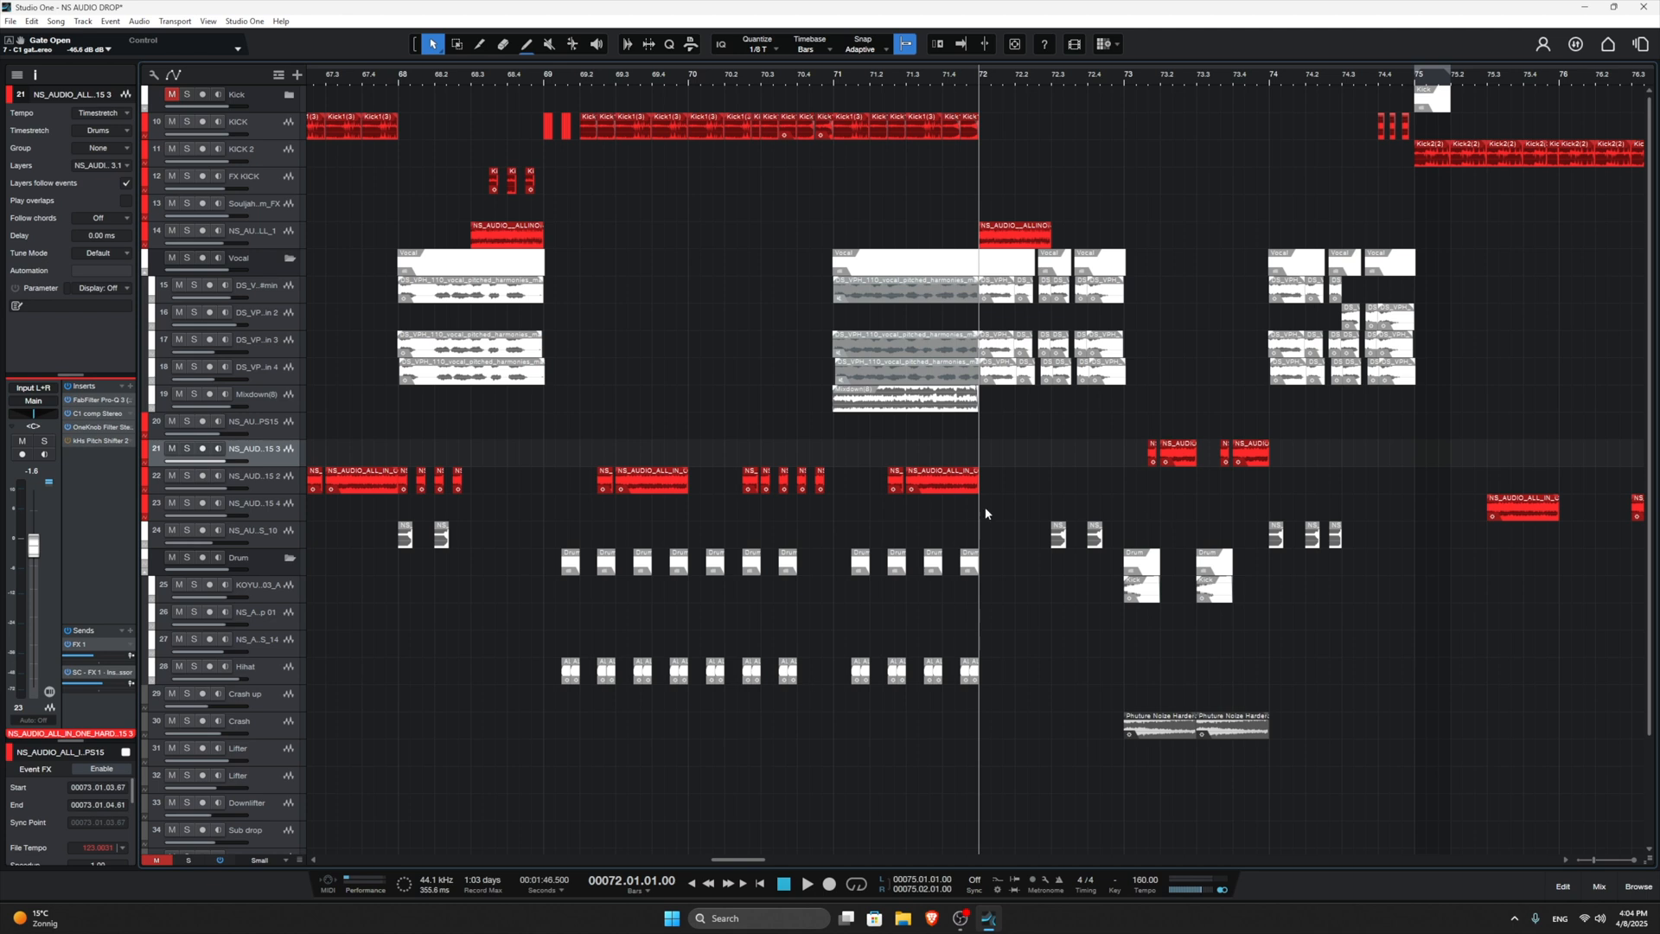
Step: Play the drop from bar 72 to about bar 83, following the vocal, PS15, kick and crash clips
{"action": "key", "text": "space"}
{"action": "scroll", "coordinate": [995, 402], "scroll_direction": "down", "scroll_amount": 6}
{"action": "scroll", "coordinate": [978, 372], "scroll_direction": "up", "scroll_amount": 6}
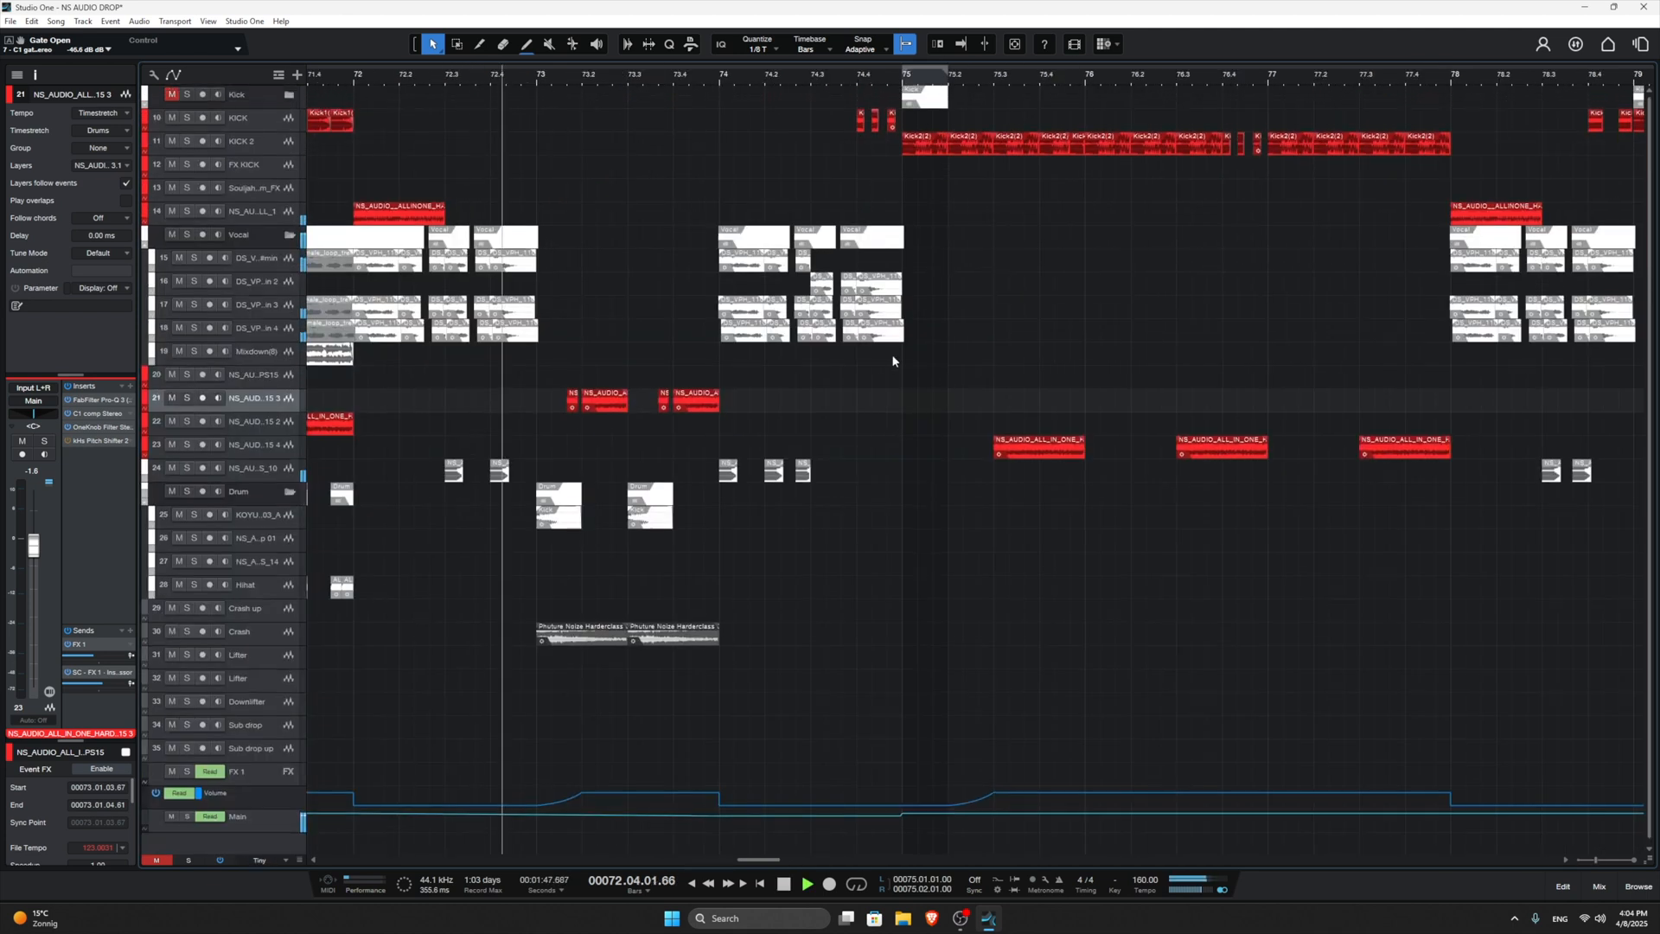
{"action": "scroll", "coordinate": [882, 346], "scroll_direction": "down", "scroll_amount": 5}
{"action": "scroll", "coordinate": [943, 347], "scroll_direction": "up", "scroll_amount": 4}
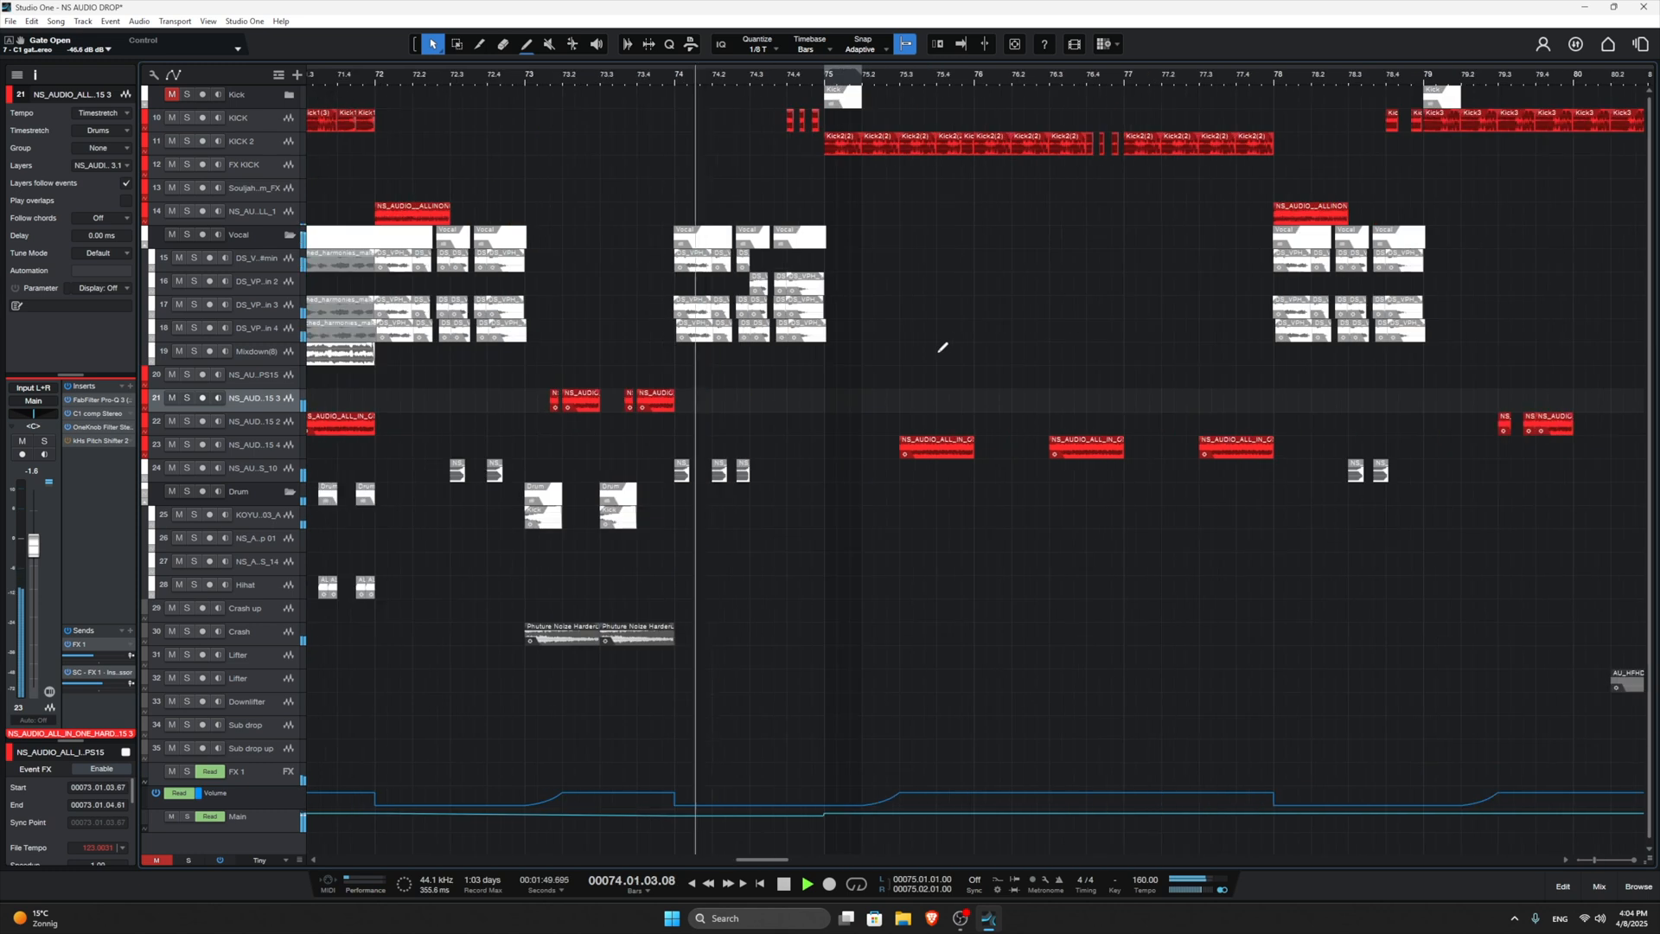
{"action": "scroll", "coordinate": [941, 346], "scroll_direction": "down", "scroll_amount": 4}
{"action": "scroll", "coordinate": [951, 343], "scroll_direction": "up", "scroll_amount": 8}
{"action": "scroll", "coordinate": [956, 343], "scroll_direction": "down", "scroll_amount": 6}
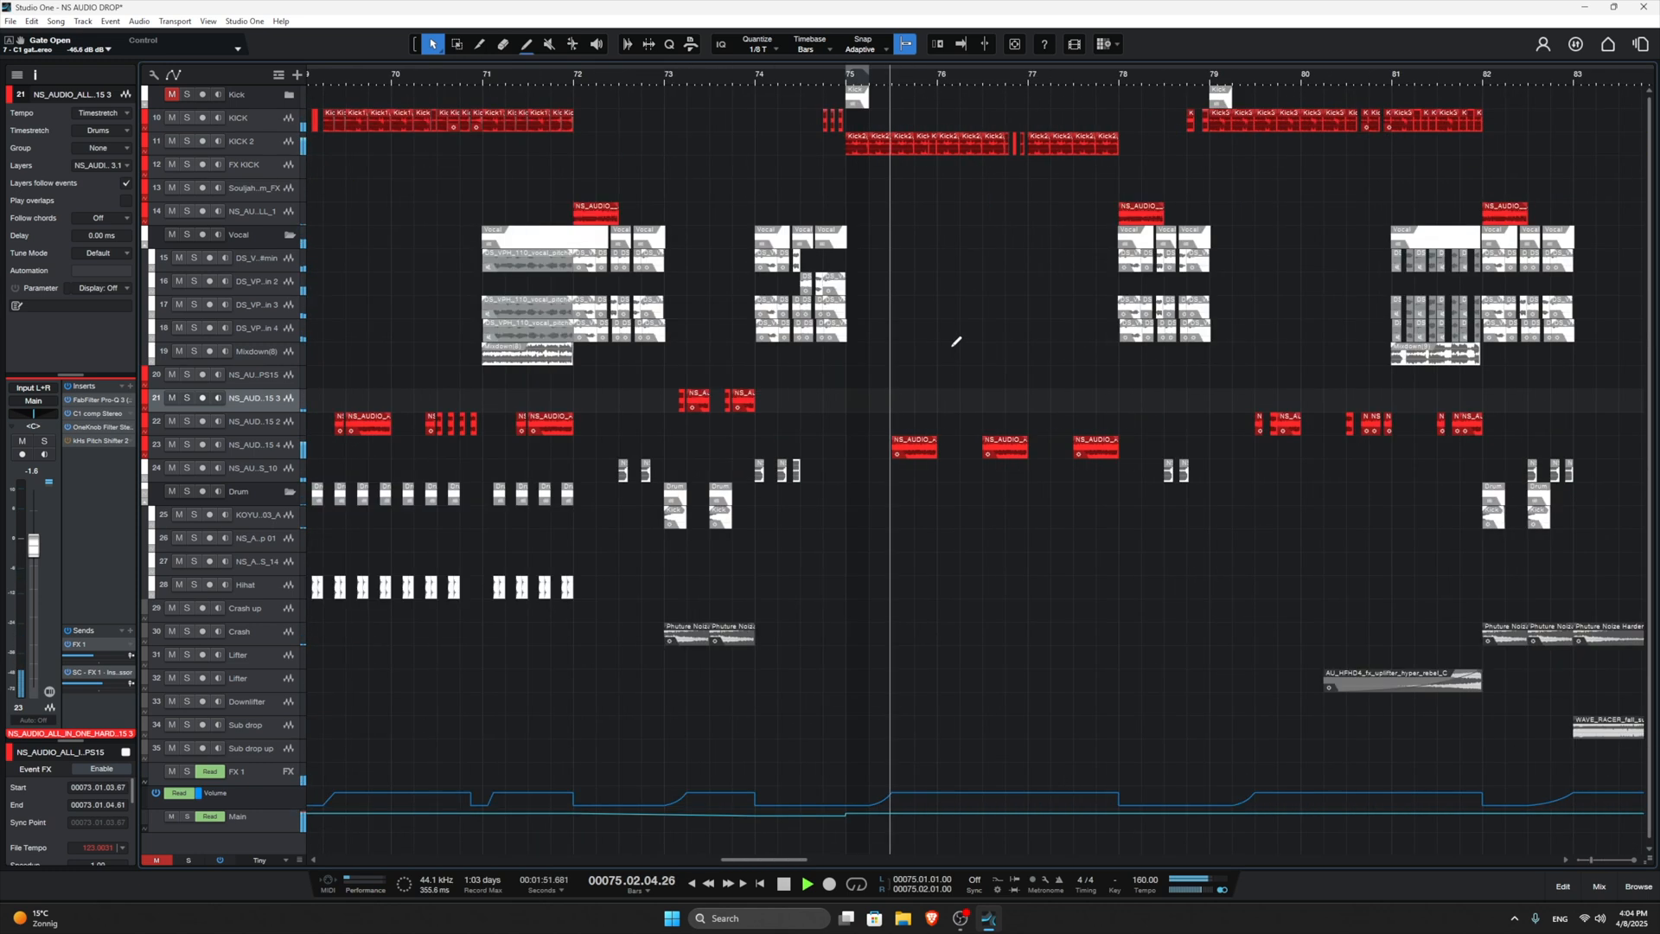
{"action": "scroll", "coordinate": [951, 351], "scroll_direction": "up", "scroll_amount": 4}
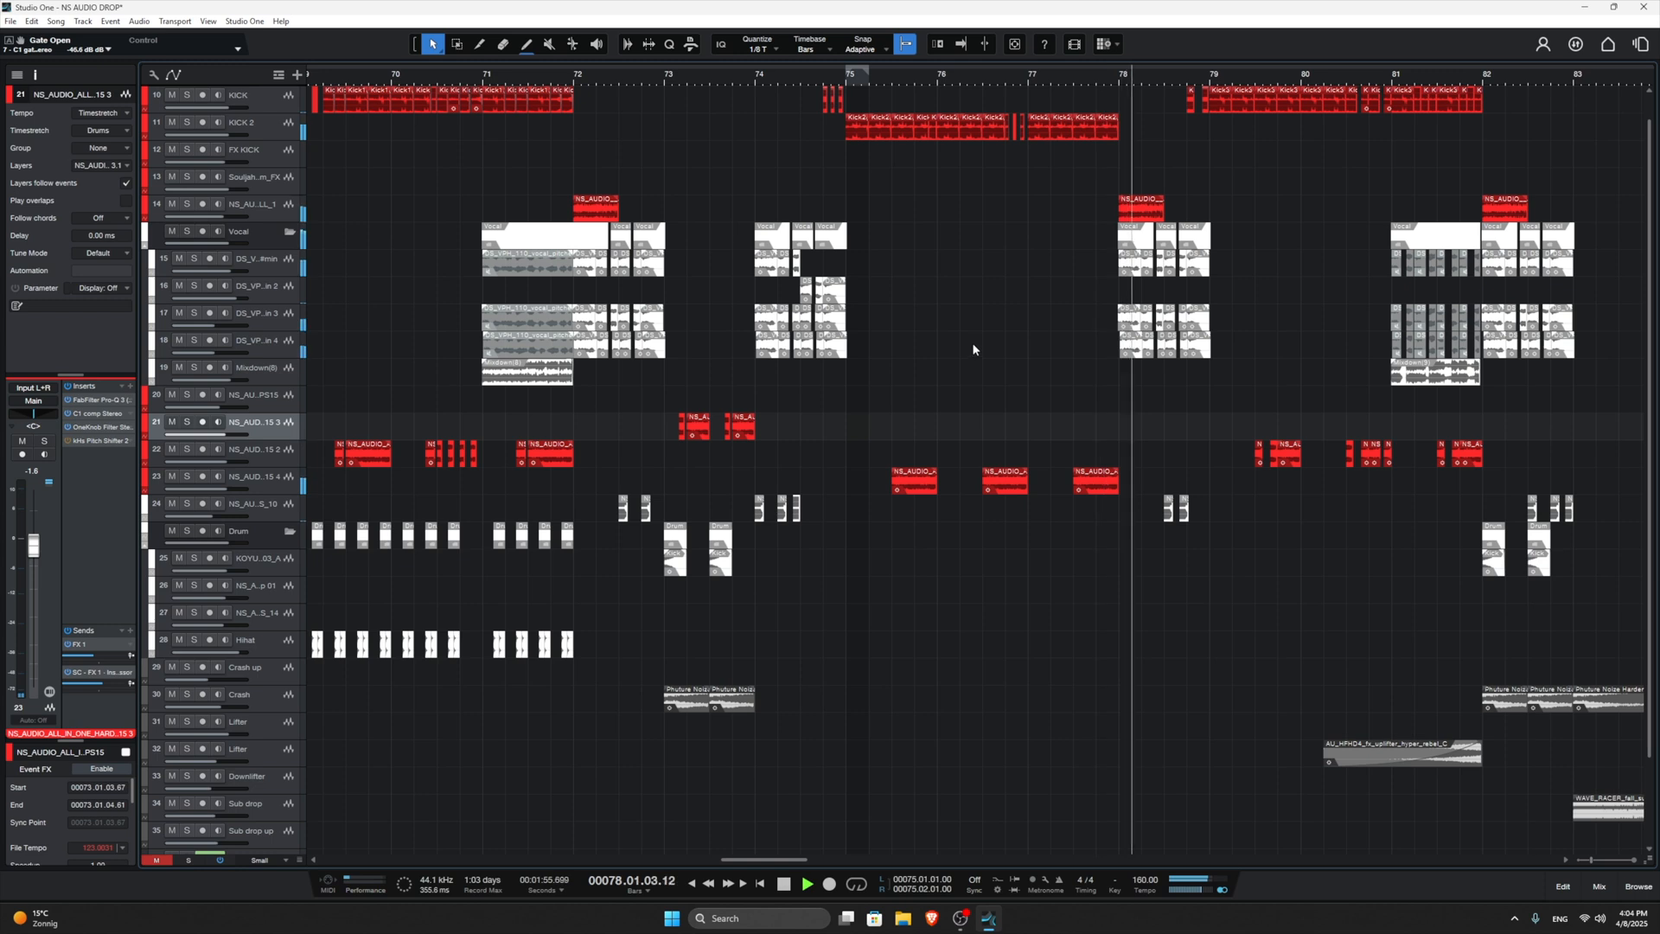
{"action": "scroll", "coordinate": [972, 343], "scroll_direction": "down", "scroll_amount": 5}
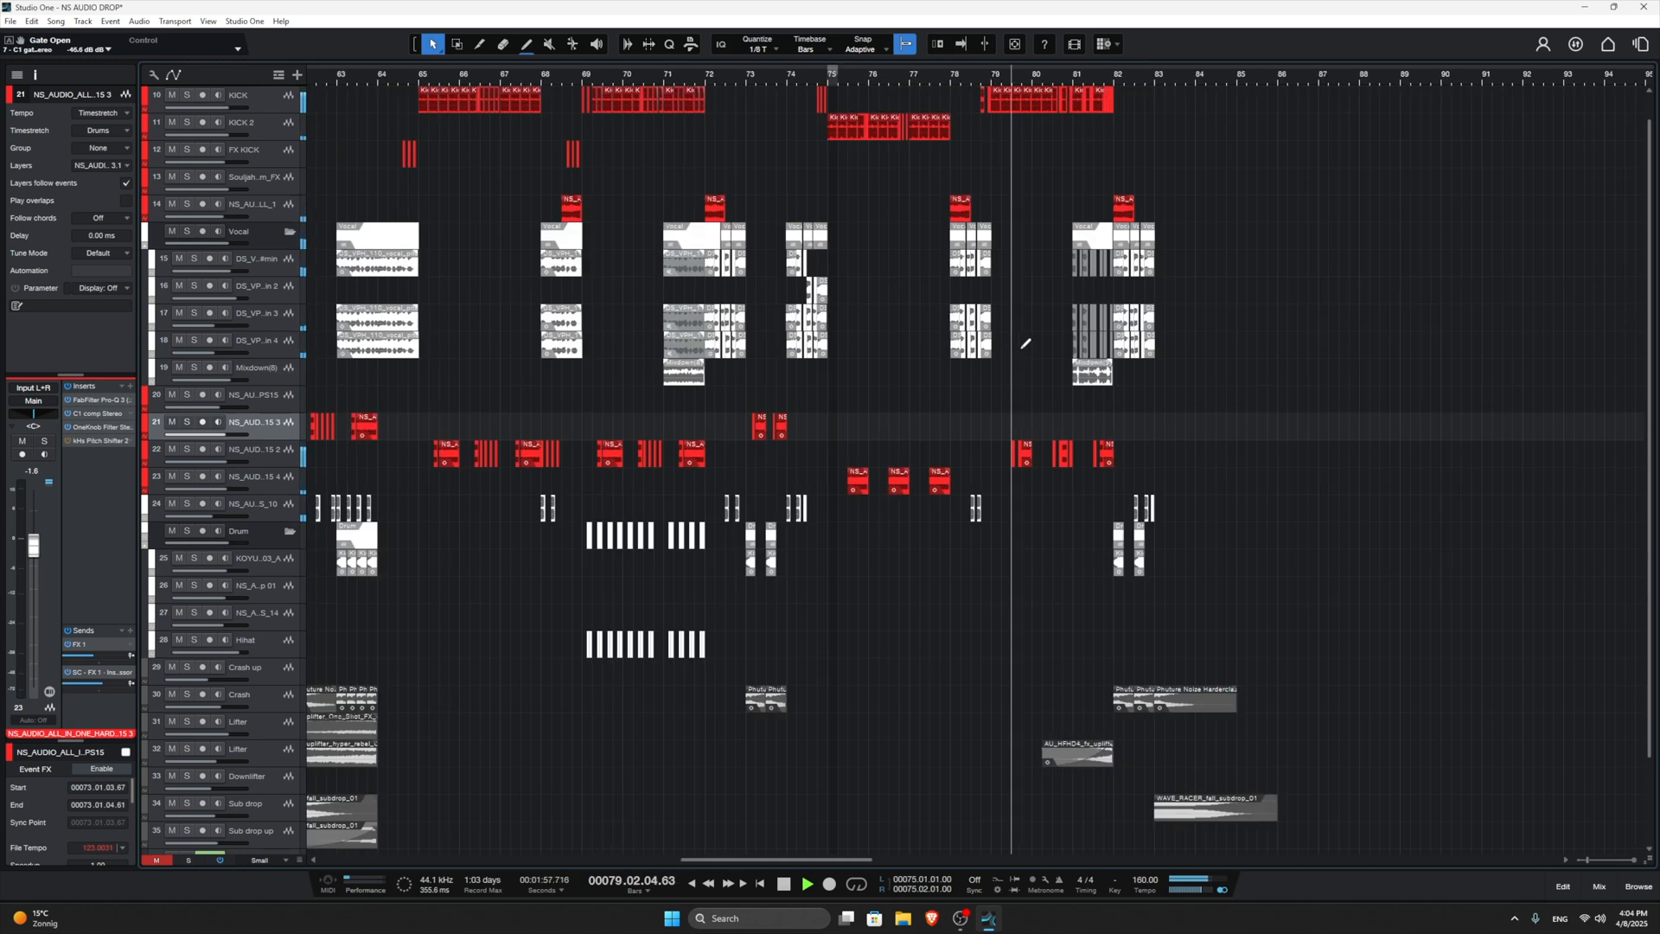
{"action": "scroll", "coordinate": [1020, 346], "scroll_direction": "up", "scroll_amount": 1}
{"action": "scroll", "coordinate": [1019, 347], "scroll_direction": "up", "scroll_amount": 2}
{"action": "scroll", "coordinate": [1029, 332], "scroll_direction": "down", "scroll_amount": 1}
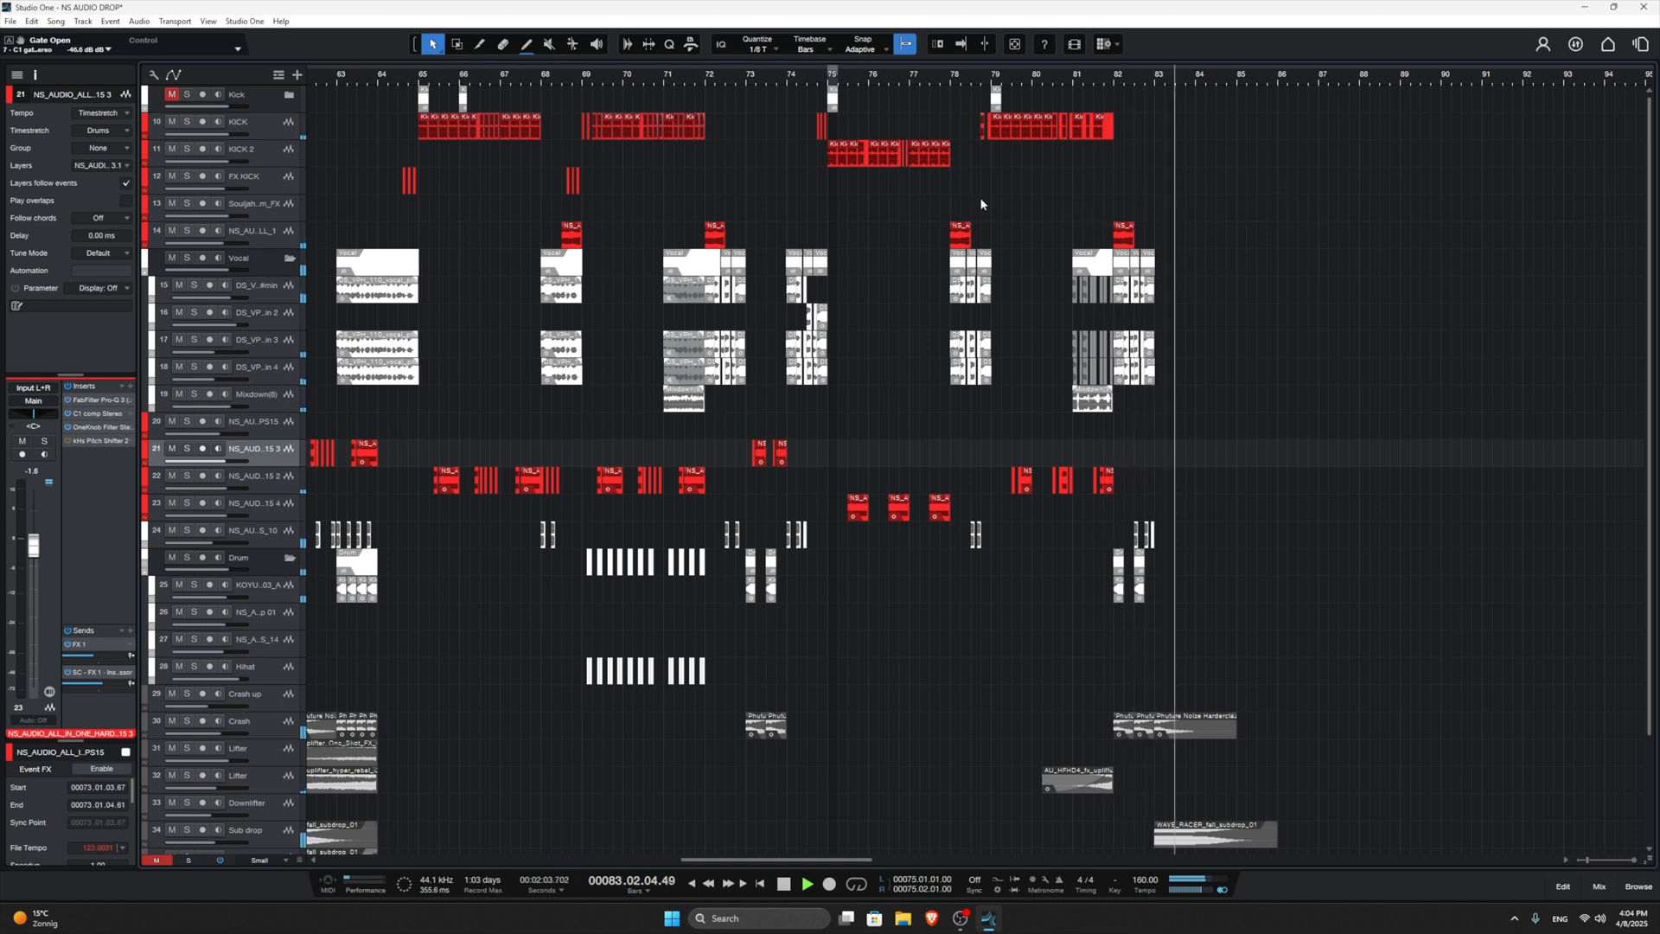
{"action": "scroll", "coordinate": [908, 227], "scroll_direction": "up", "scroll_amount": 2}
{"action": "scroll", "coordinate": [873, 303], "scroll_direction": "up", "scroll_amount": 4}
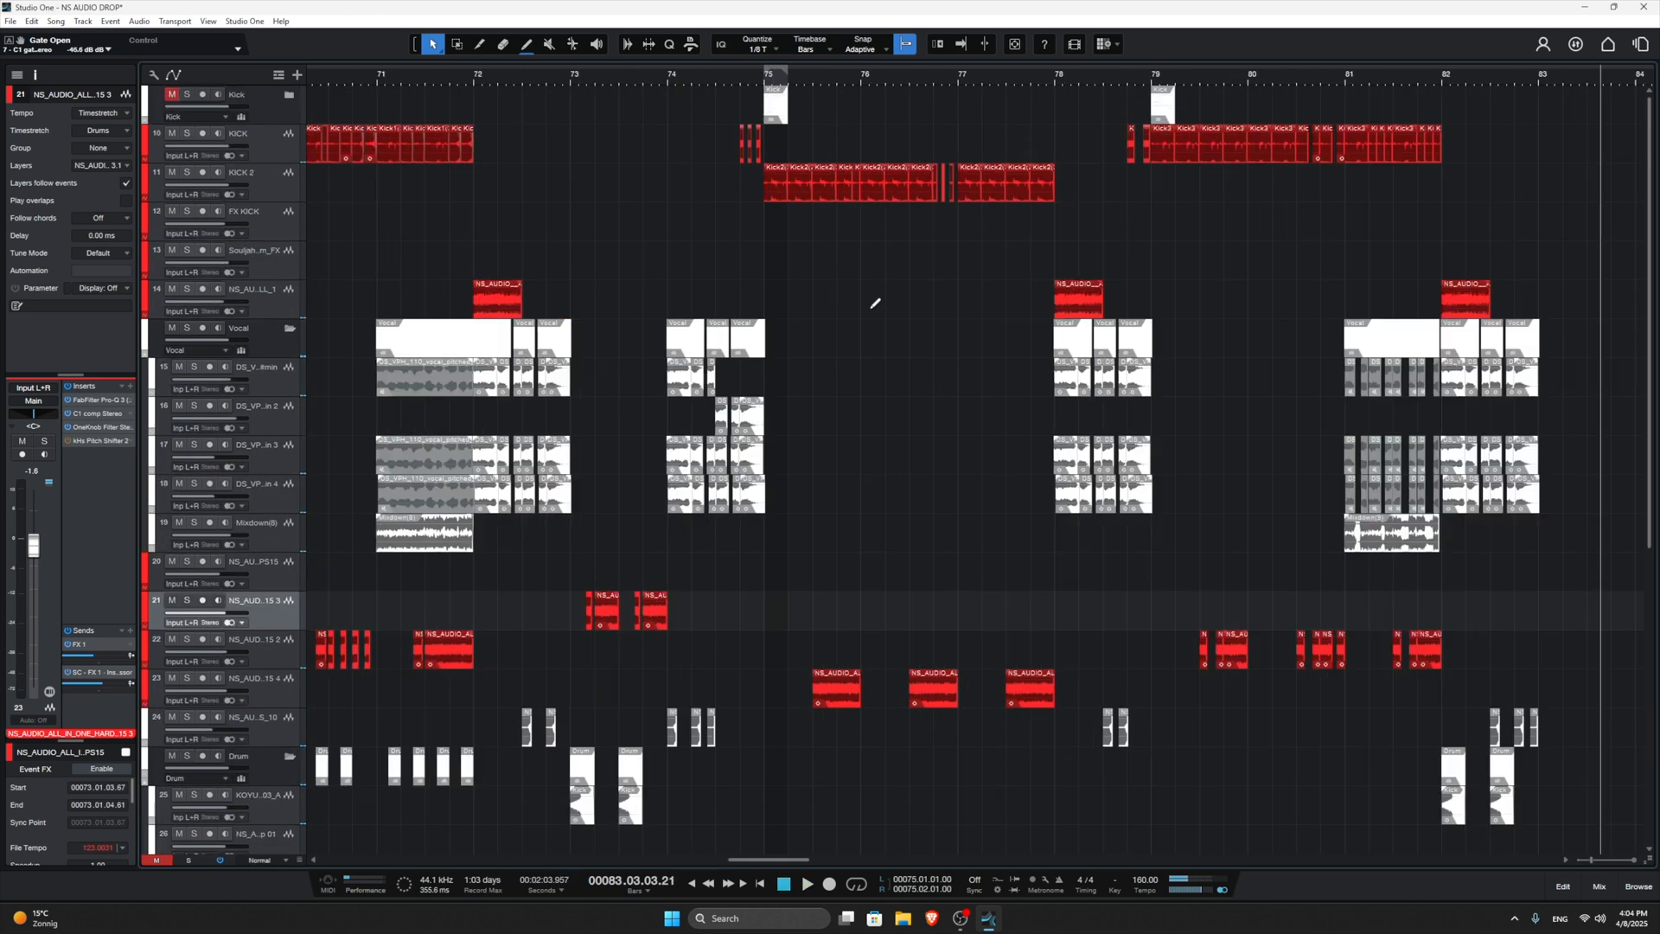
Step: Select the first PS15 4 clip on track 23 at bar 75 and compare its pattern with the KICK 2 clips
{"action": "scroll", "coordinate": [856, 353], "scroll_direction": "down", "scroll_amount": 3}
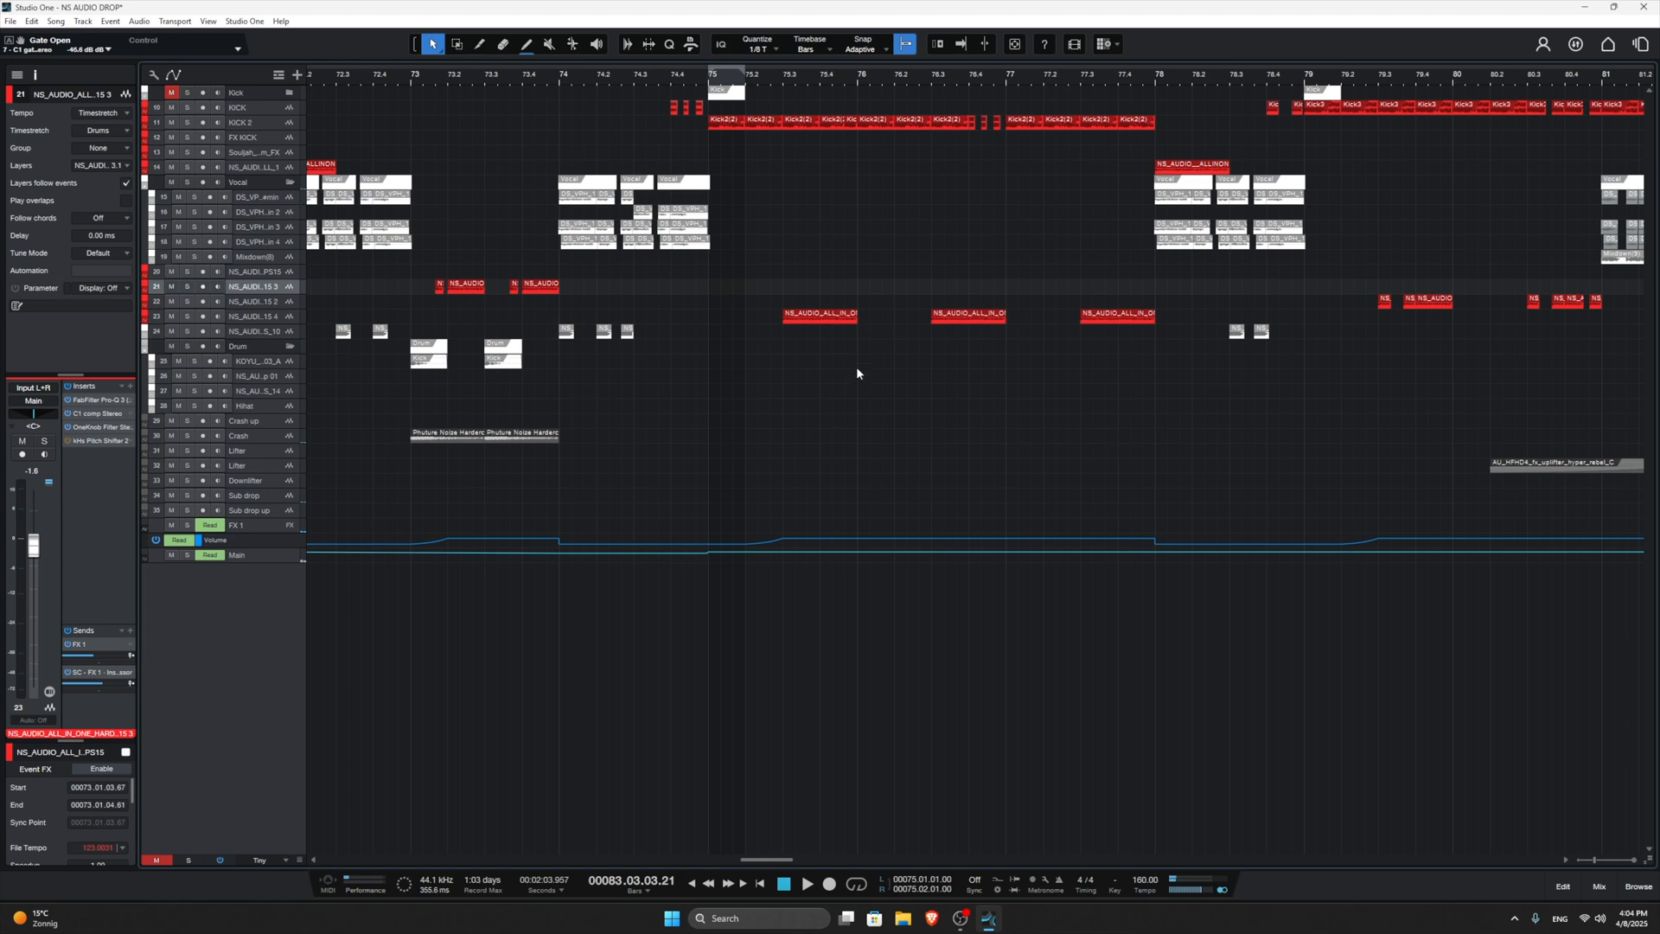
{"action": "left_click_drag", "start_coordinate": [803, 291], "coordinate": [799, 275]}
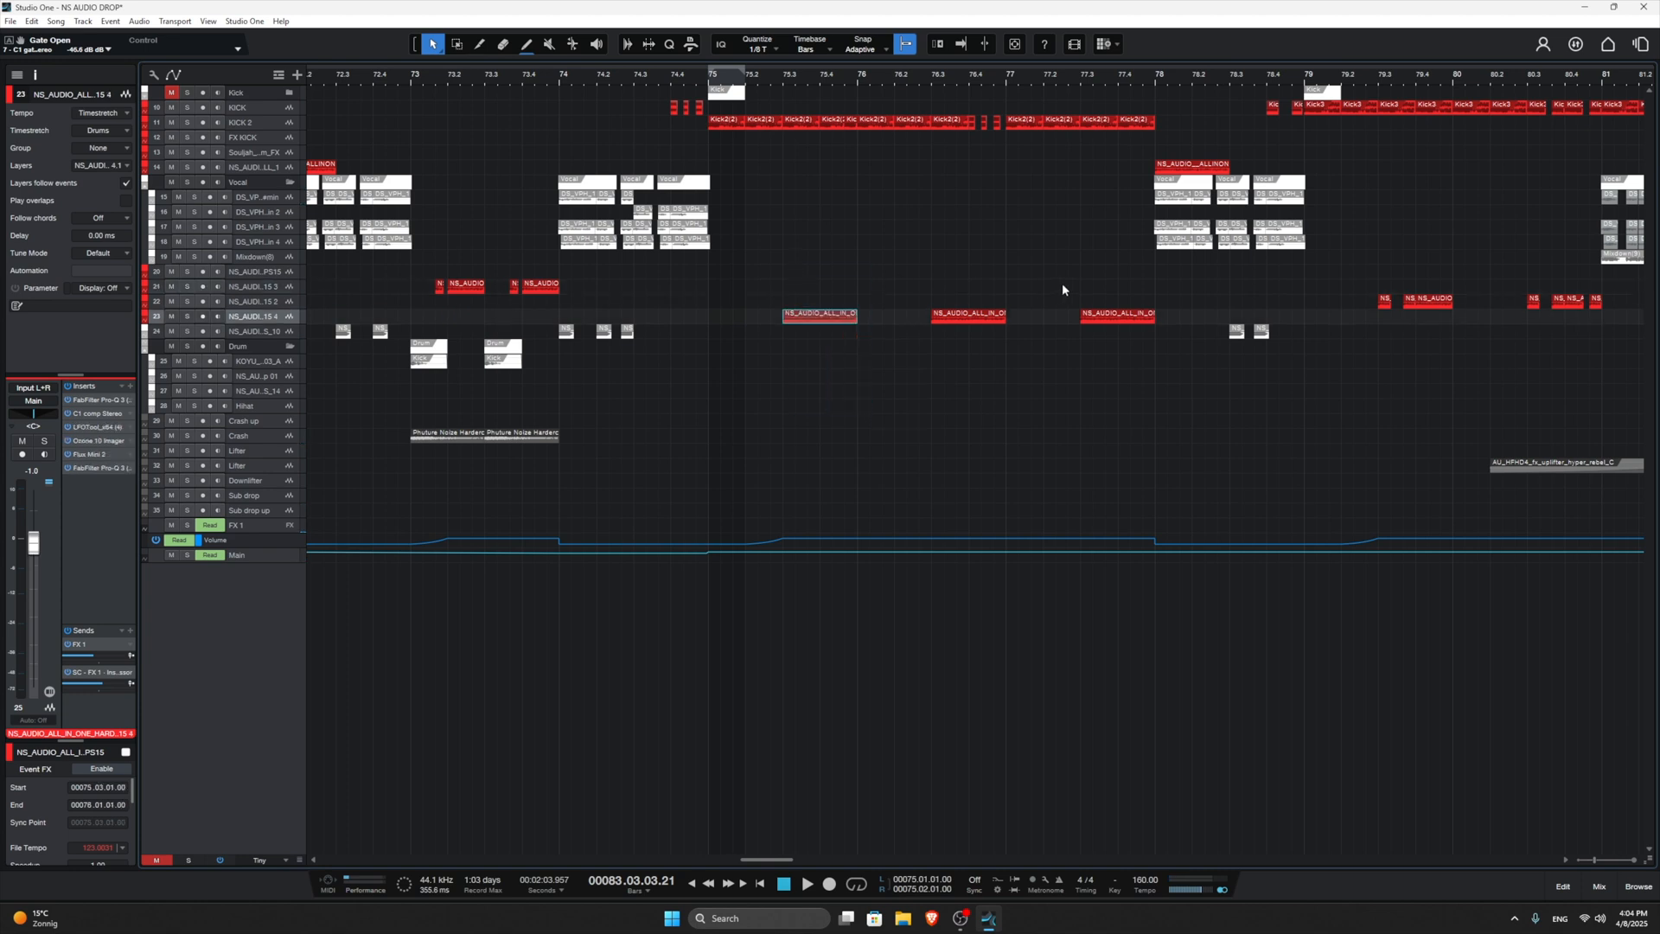
{"action": "scroll", "coordinate": [934, 264], "scroll_direction": "down", "scroll_amount": 5}
{"action": "scroll", "coordinate": [1094, 266], "scroll_direction": "up", "scroll_amount": 7}
{"action": "scroll", "coordinate": [679, 229], "scroll_direction": "up", "scroll_amount": 2}
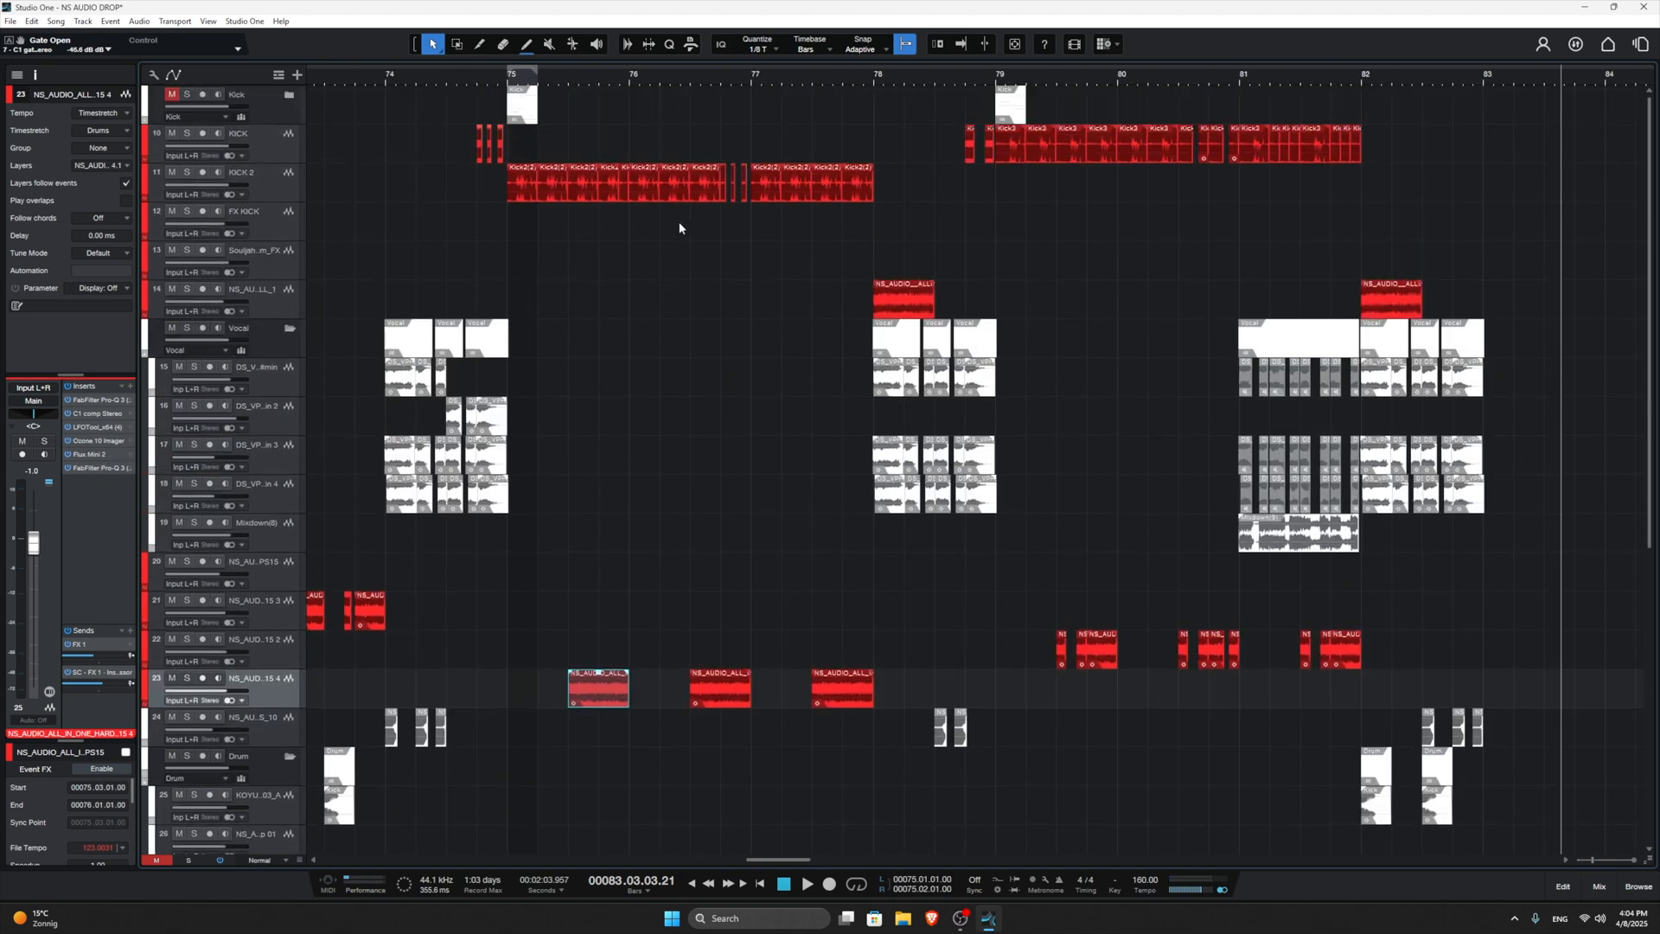
{"action": "scroll", "coordinate": [671, 522], "scroll_direction": "down", "scroll_amount": 5}
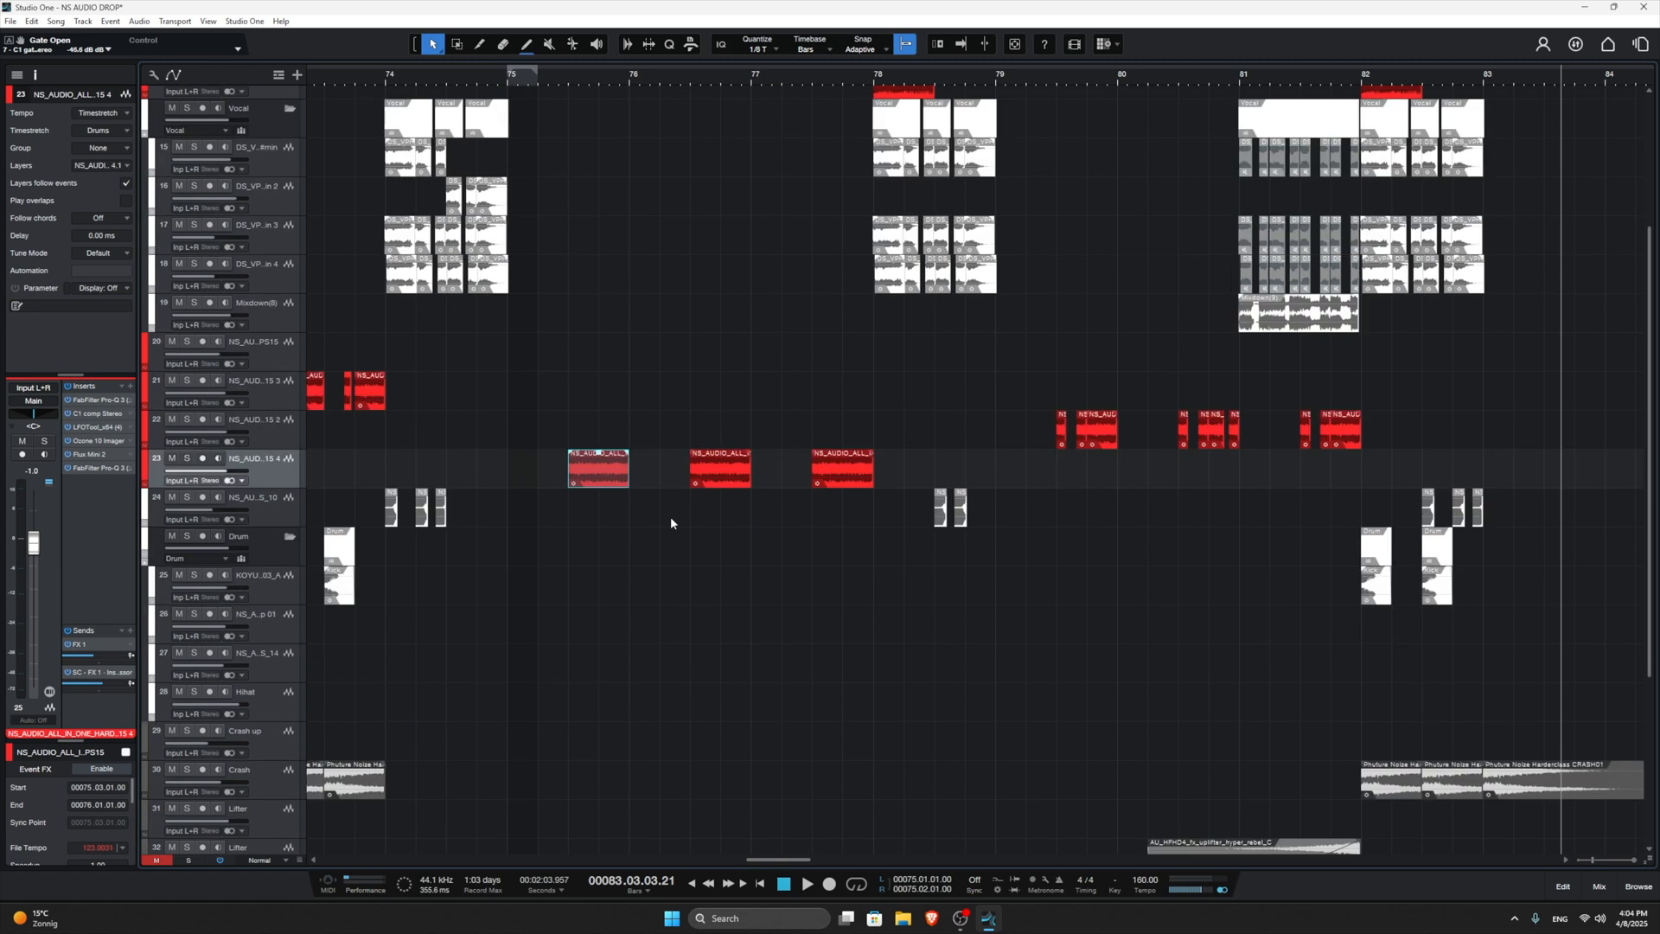
Step: Inspect the Flux Mini 2 insert on track 23 and close its window
{"action": "left_click", "coordinate": [91, 454]}
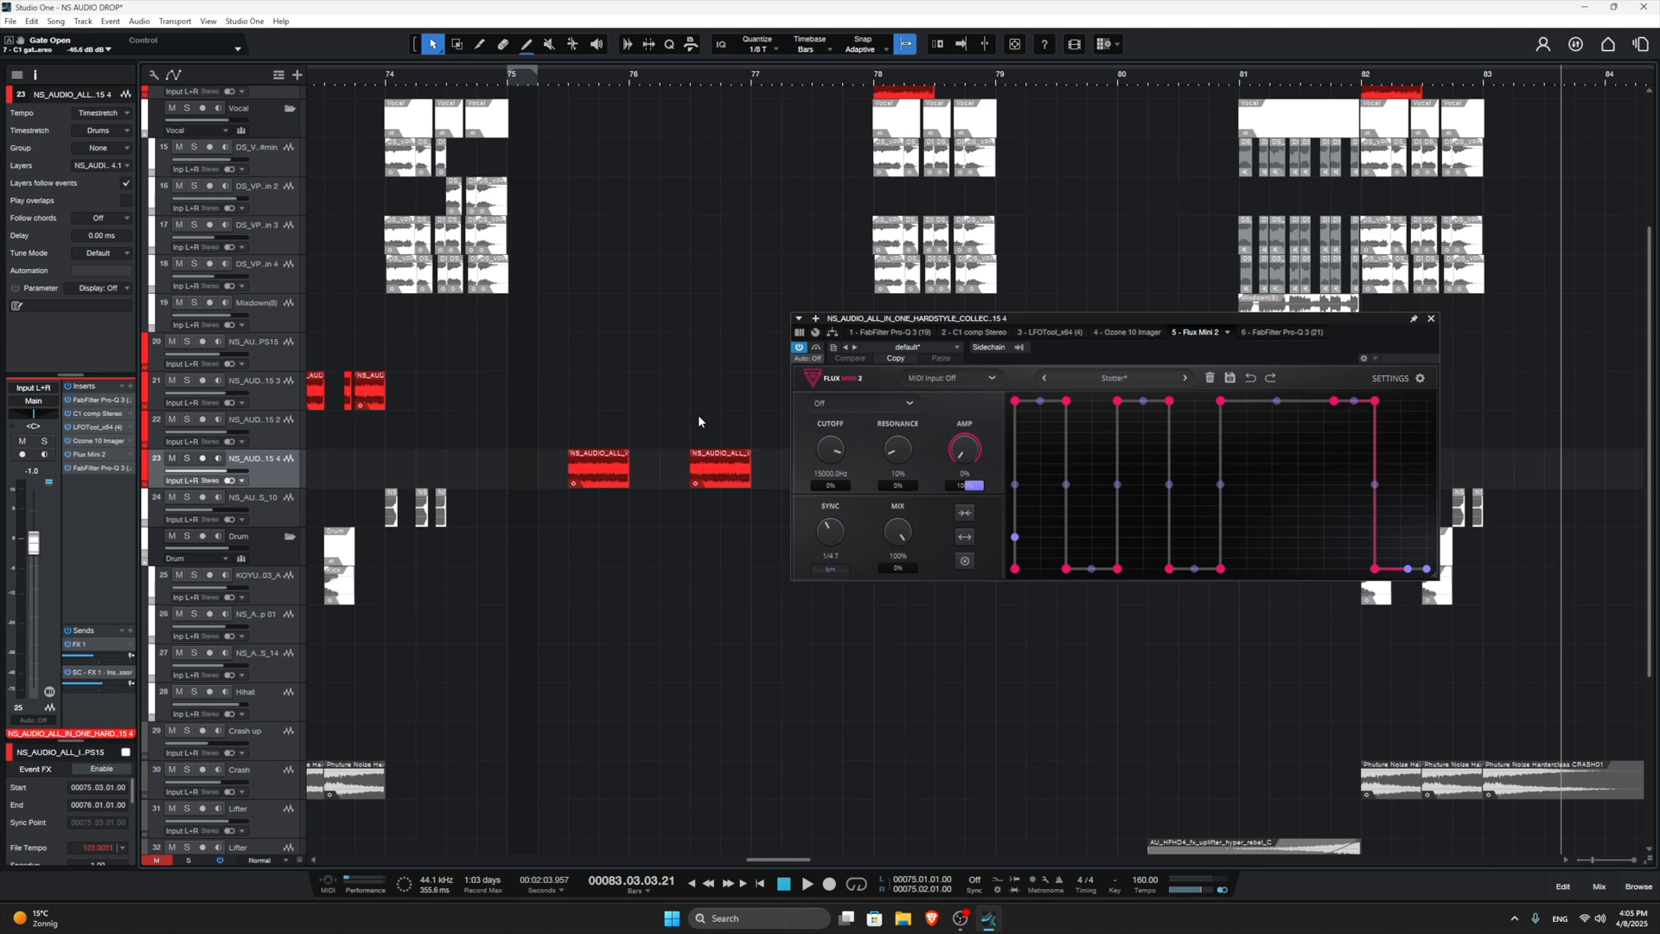
{"action": "left_click", "coordinate": [1432, 319]}
{"action": "scroll", "coordinate": [761, 394], "scroll_direction": "down", "scroll_amount": 3}
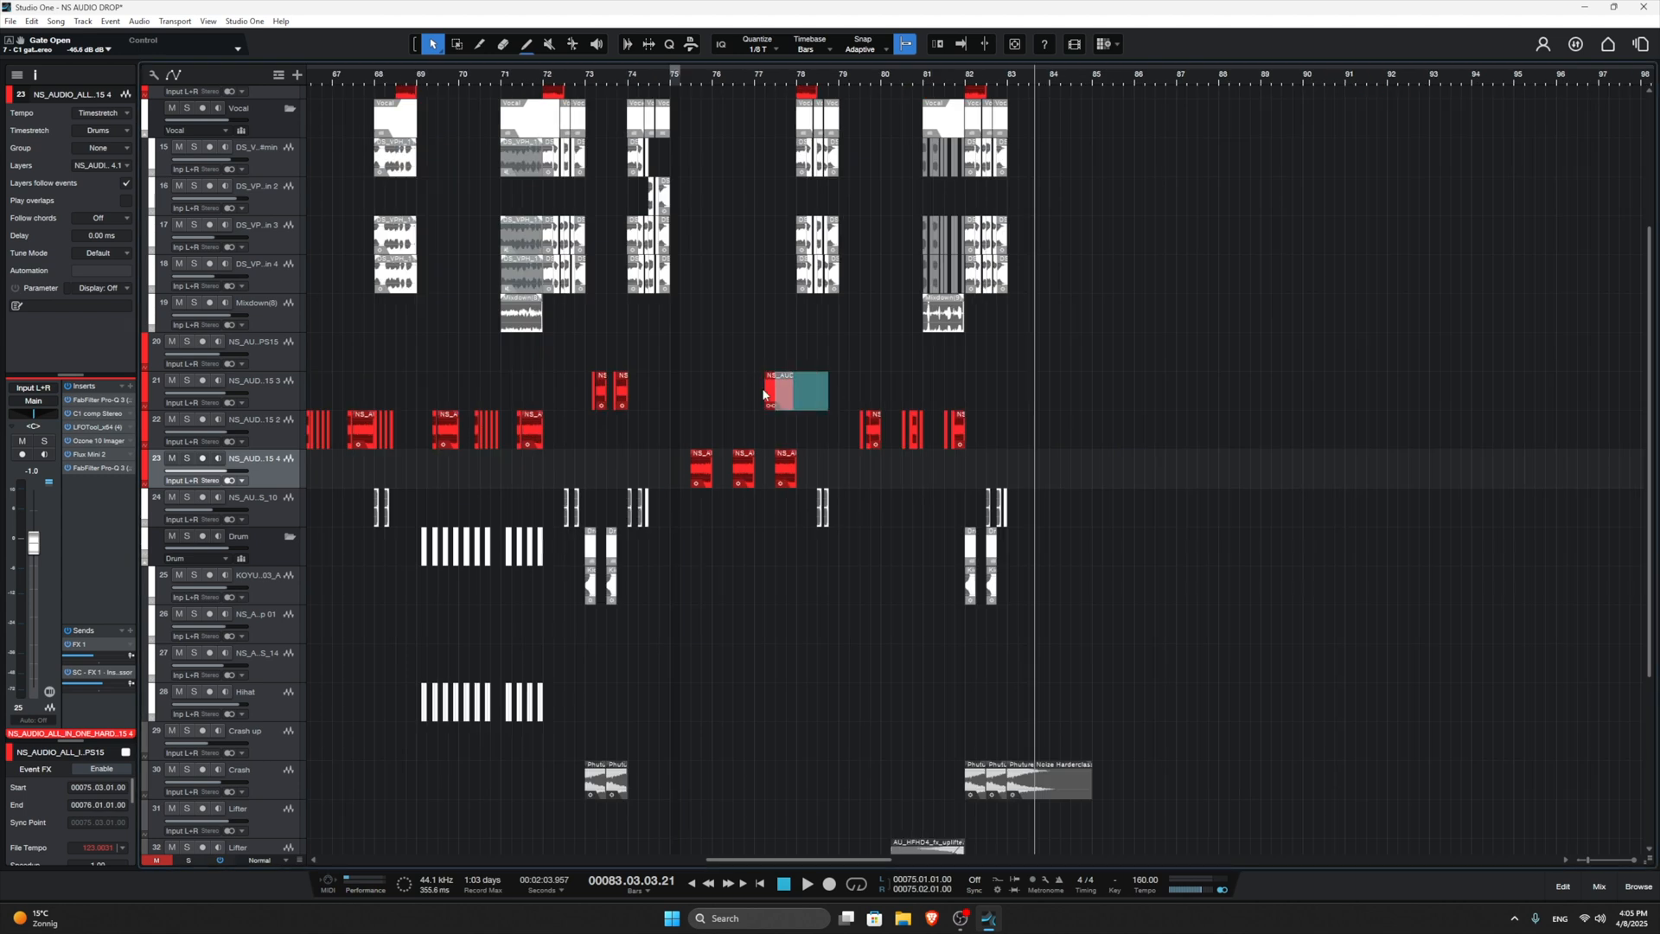
{"action": "left_click_drag", "start_coordinate": [763, 396], "coordinate": [761, 395]}
{"action": "key", "text": "Delete"}
Step: Examine the layers in the Kick folder at bar 79 alongside the Kick3 clips on the KICK track
{"action": "scroll", "coordinate": [736, 376], "scroll_direction": "up", "scroll_amount": 2}
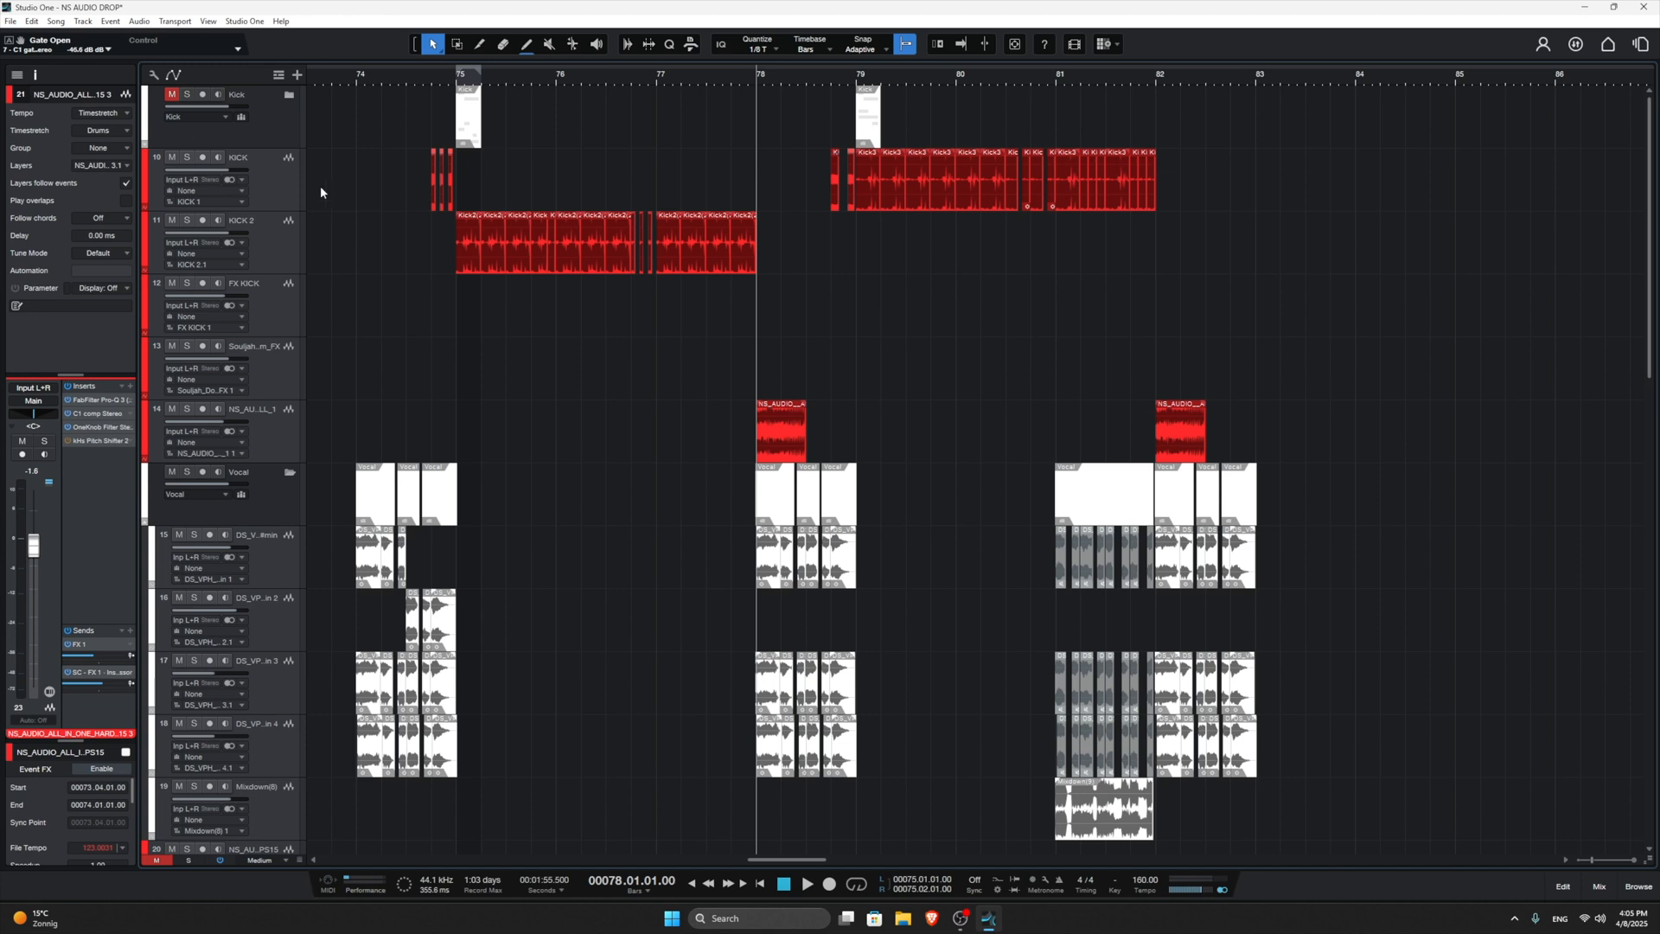
{"action": "scroll", "coordinate": [882, 230], "scroll_direction": "up", "scroll_amount": 5}
{"action": "scroll", "coordinate": [882, 230], "scroll_direction": "up", "scroll_amount": 10}
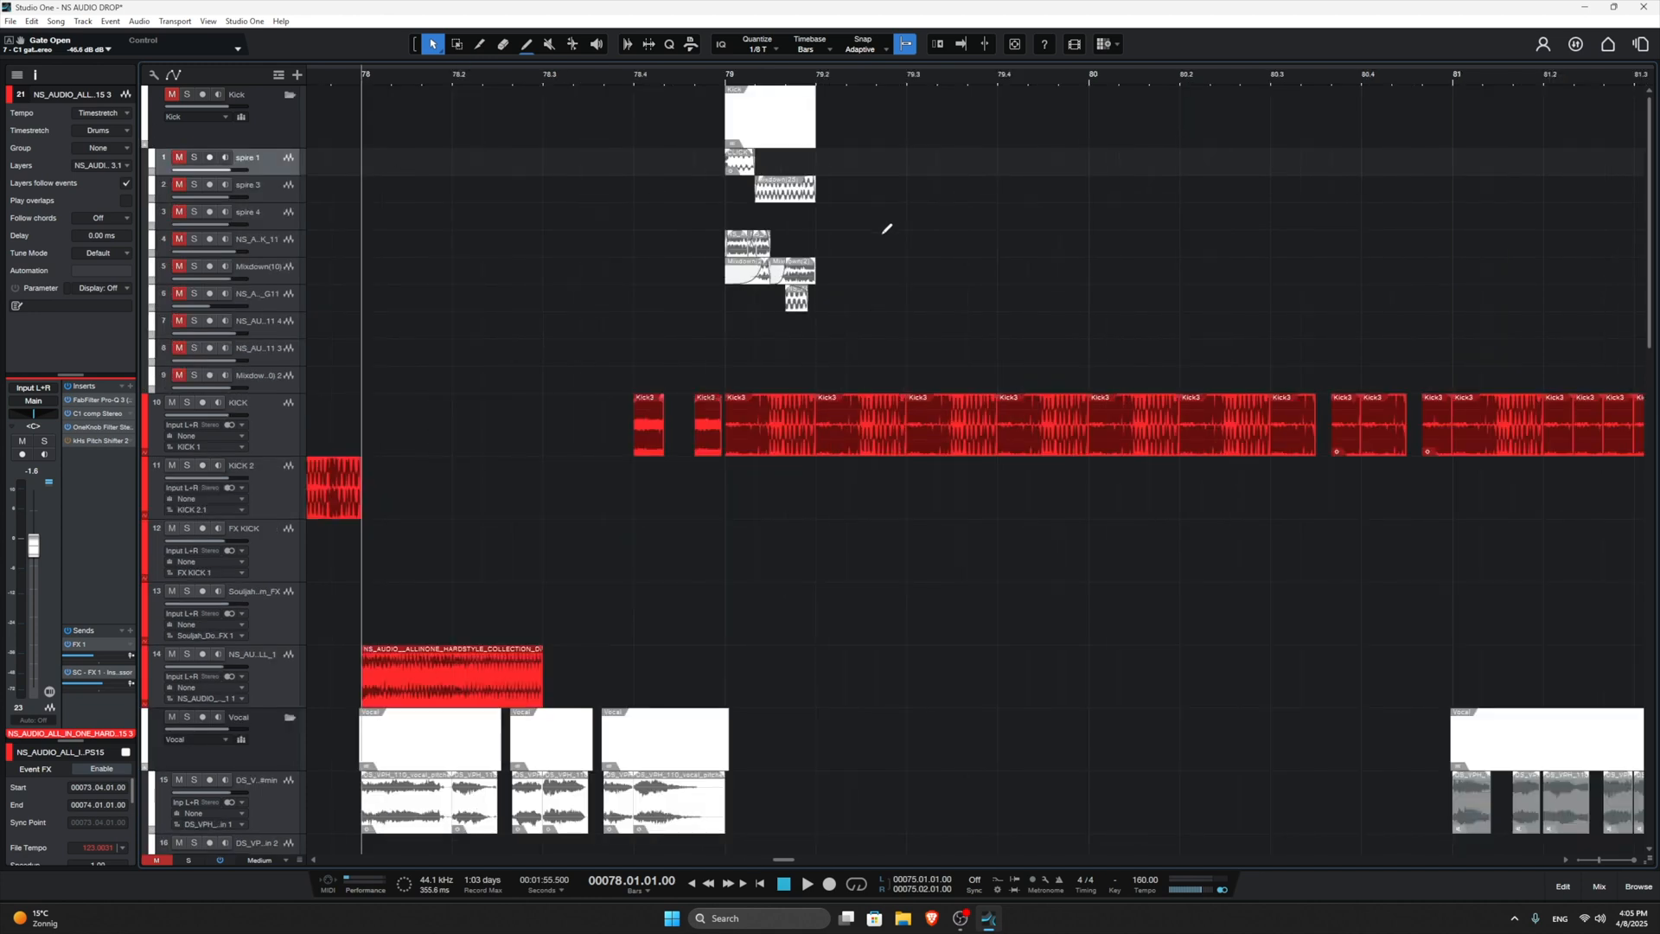
{"action": "scroll", "coordinate": [800, 243], "scroll_direction": "down", "scroll_amount": 2}
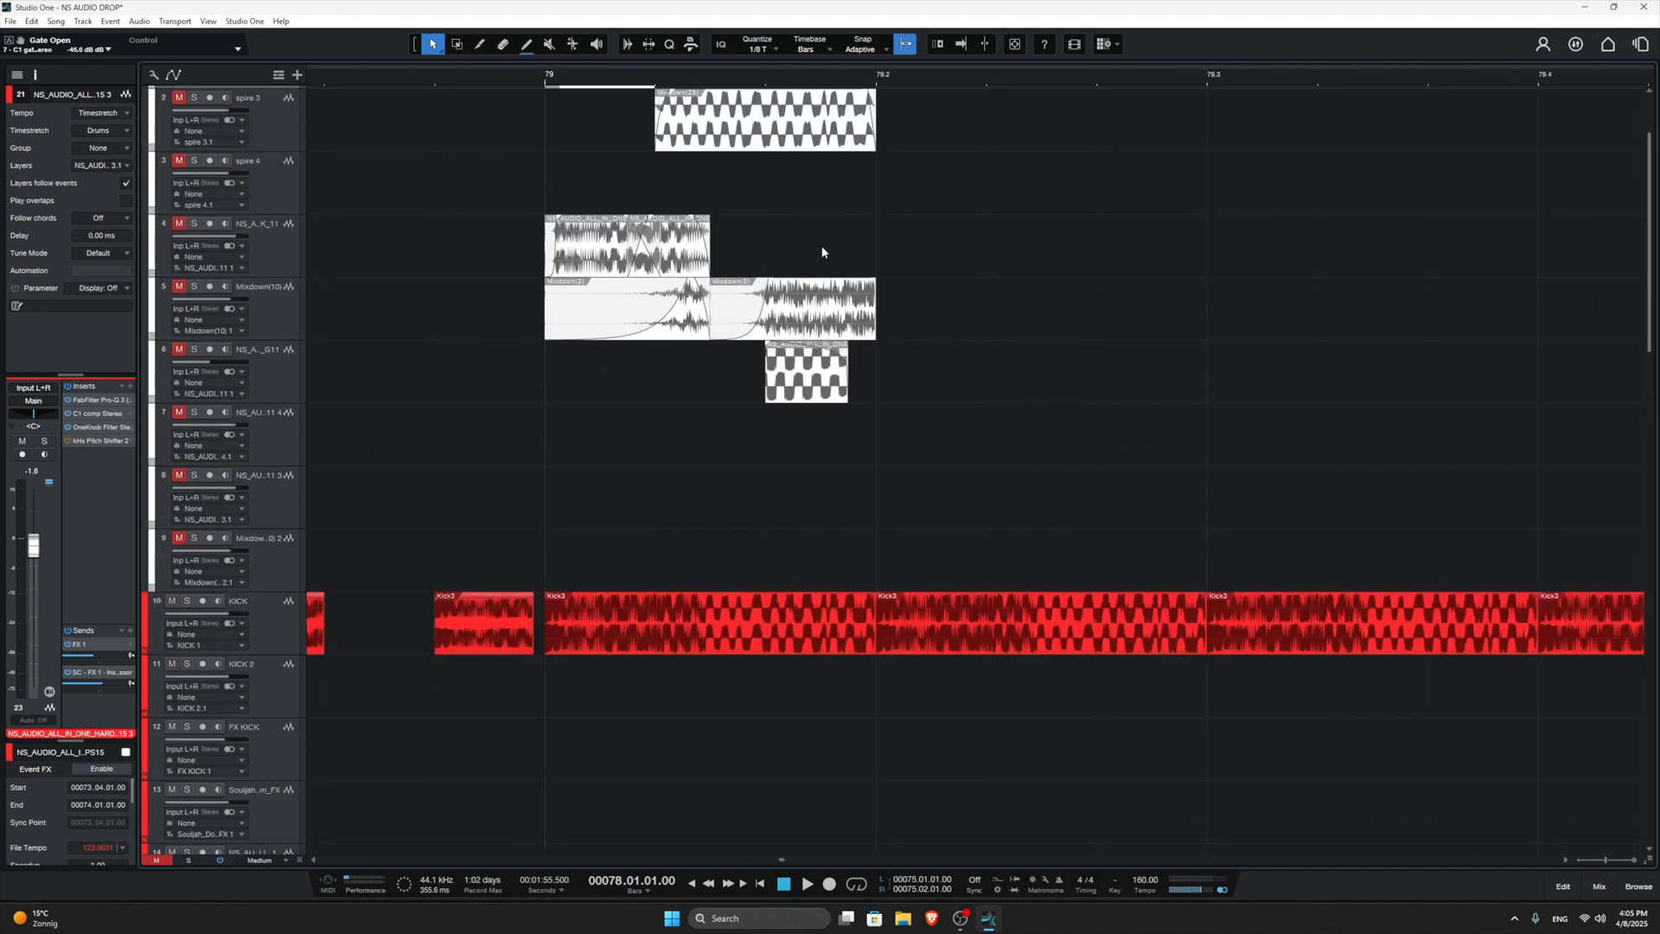
{"action": "scroll", "coordinate": [823, 252], "scroll_direction": "up", "scroll_amount": 2}
{"action": "scroll", "coordinate": [829, 376], "scroll_direction": "down", "scroll_amount": 3}
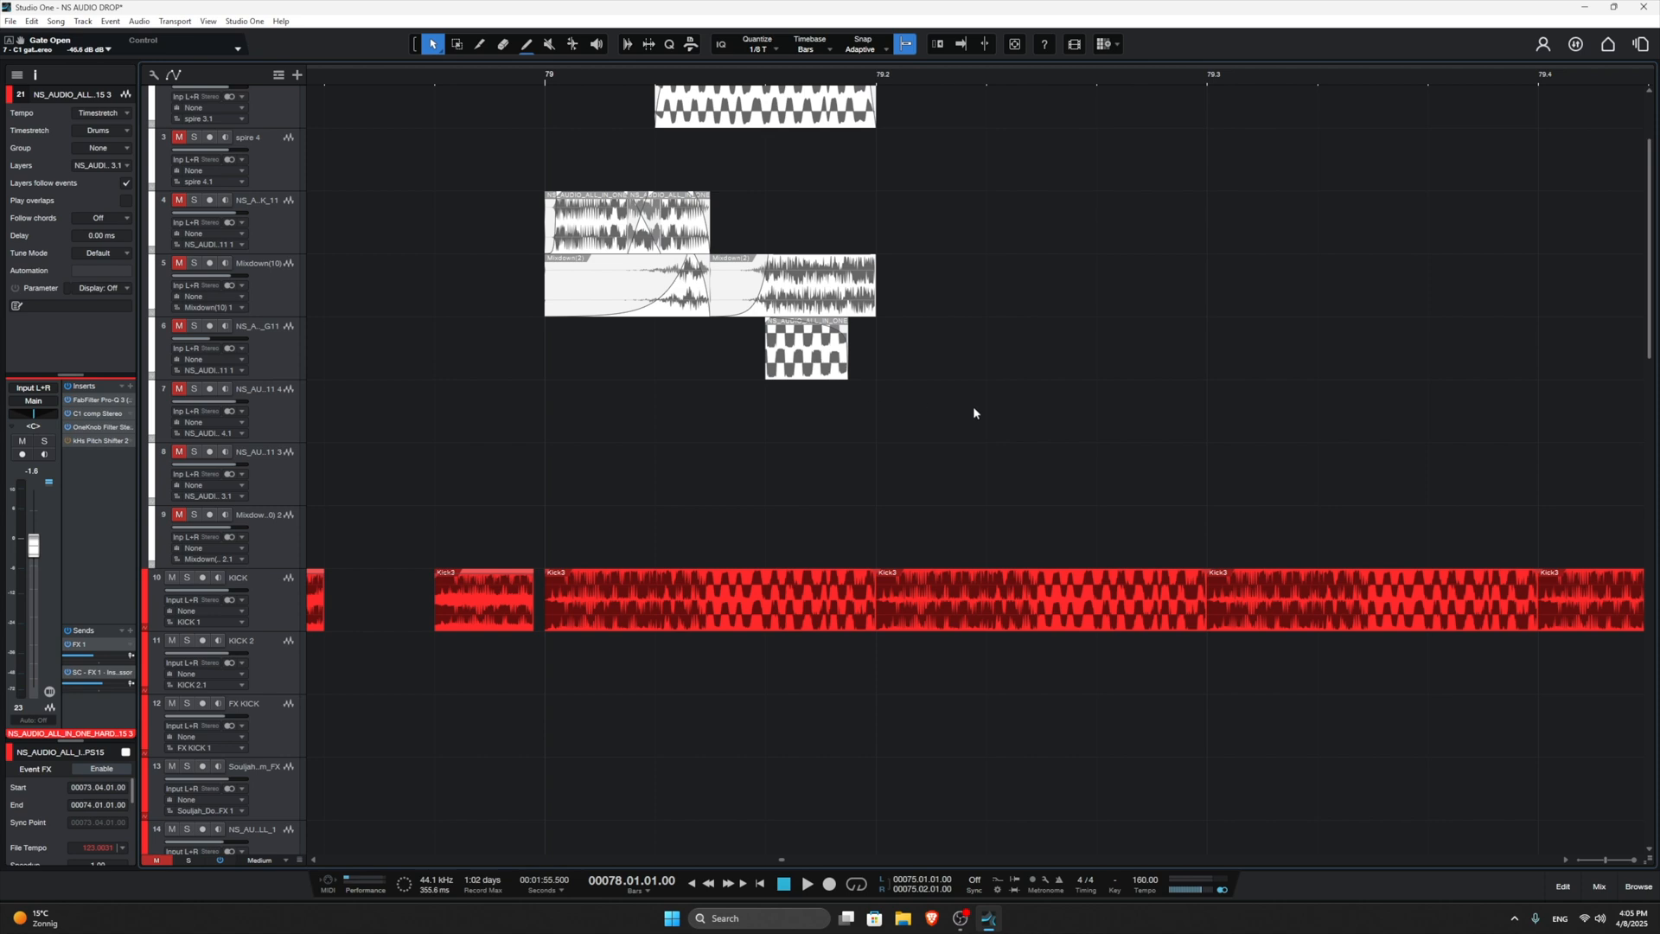
Step: Select the G11 clip on track 6 and set the loop range from 79.01.01.00 to 79.02.01.00 over the kick layers
{"action": "left_click_drag", "start_coordinate": [973, 413], "coordinate": [669, 349]}
{"action": "scroll", "coordinate": [670, 349], "scroll_direction": "down", "scroll_amount": 2}
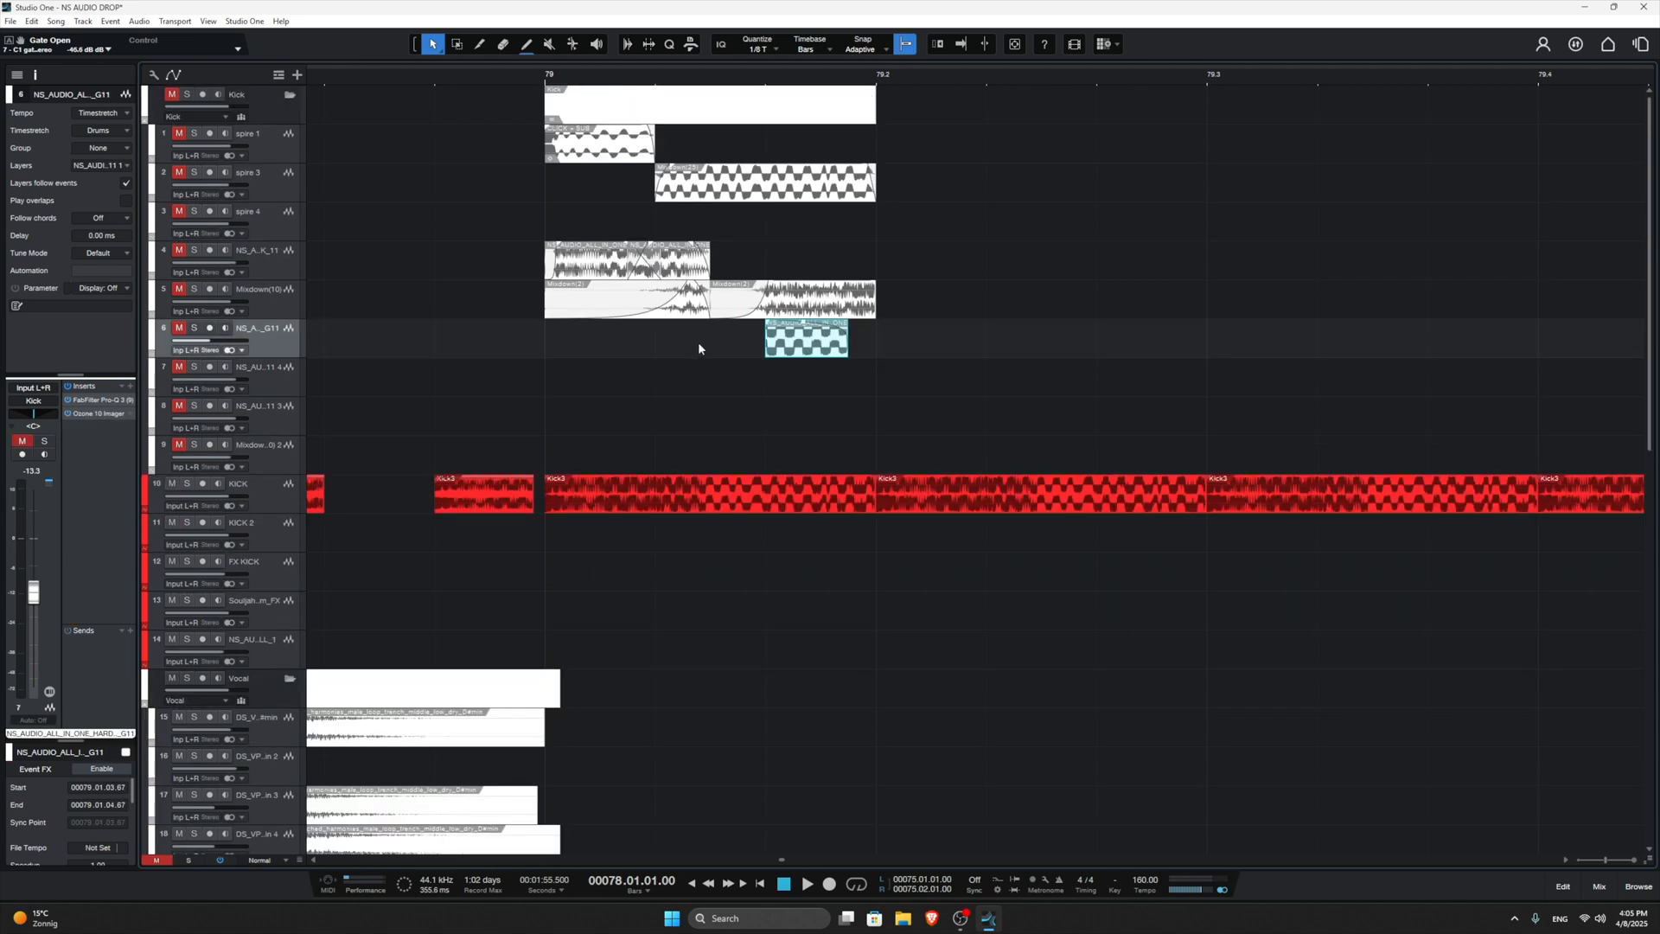
{"action": "scroll", "coordinate": [705, 342], "scroll_direction": "down", "scroll_amount": 4}
{"action": "scroll", "coordinate": [723, 371], "scroll_direction": "up", "scroll_amount": 5}
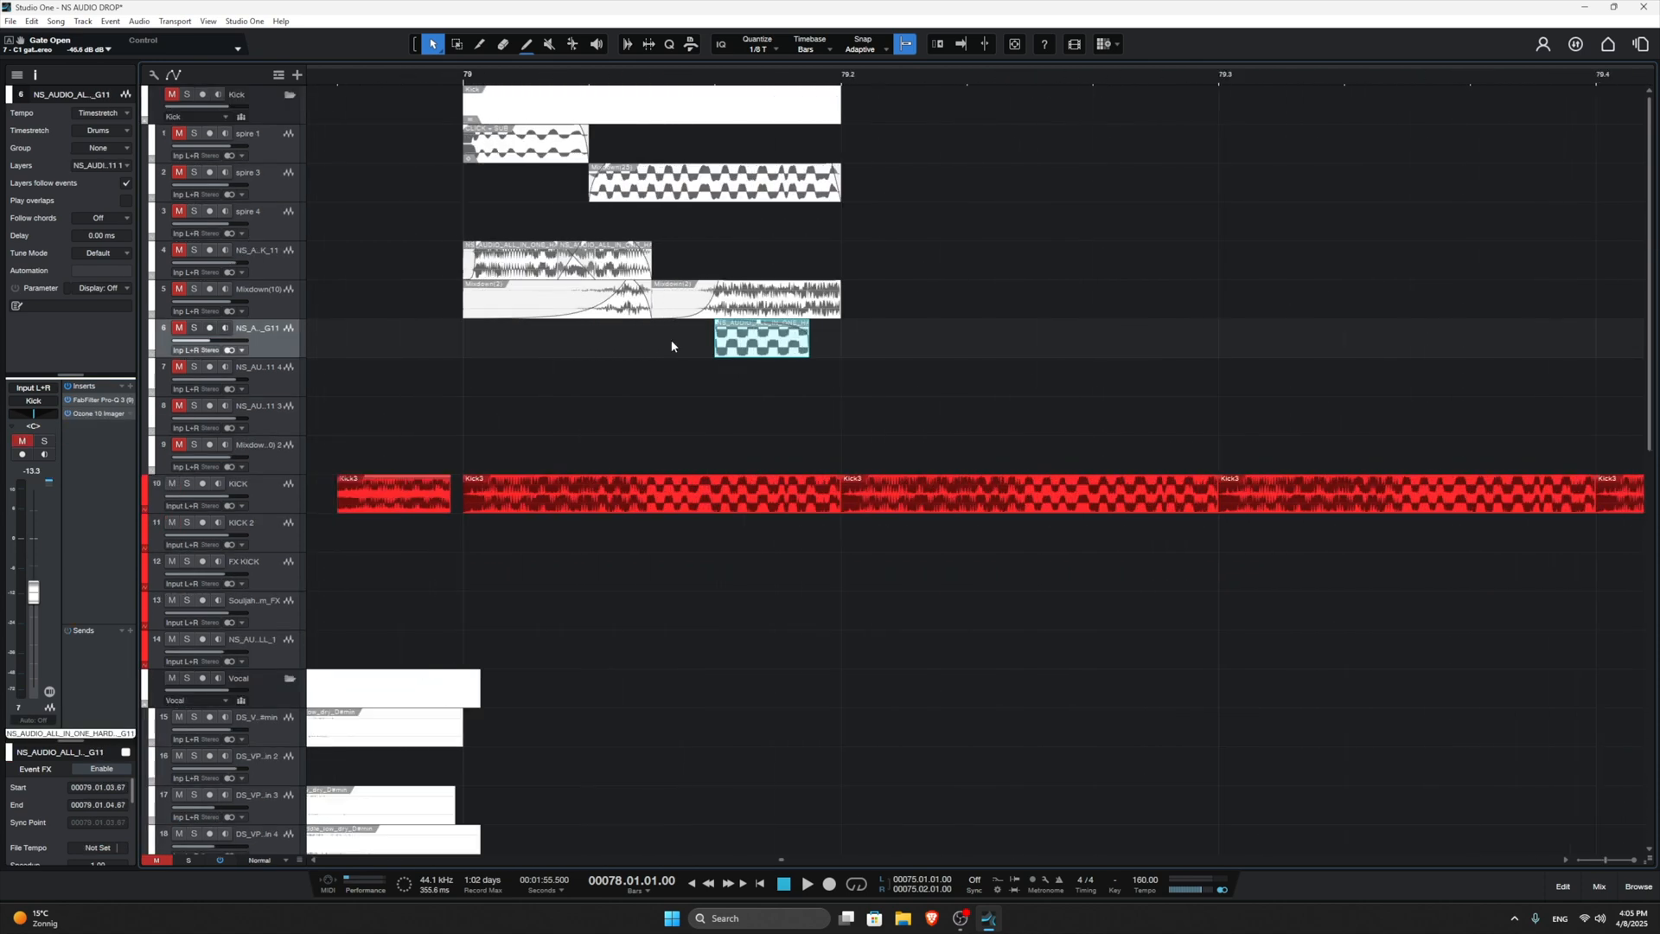
{"action": "left_click_drag", "start_coordinate": [474, 78], "coordinate": [855, 90]}
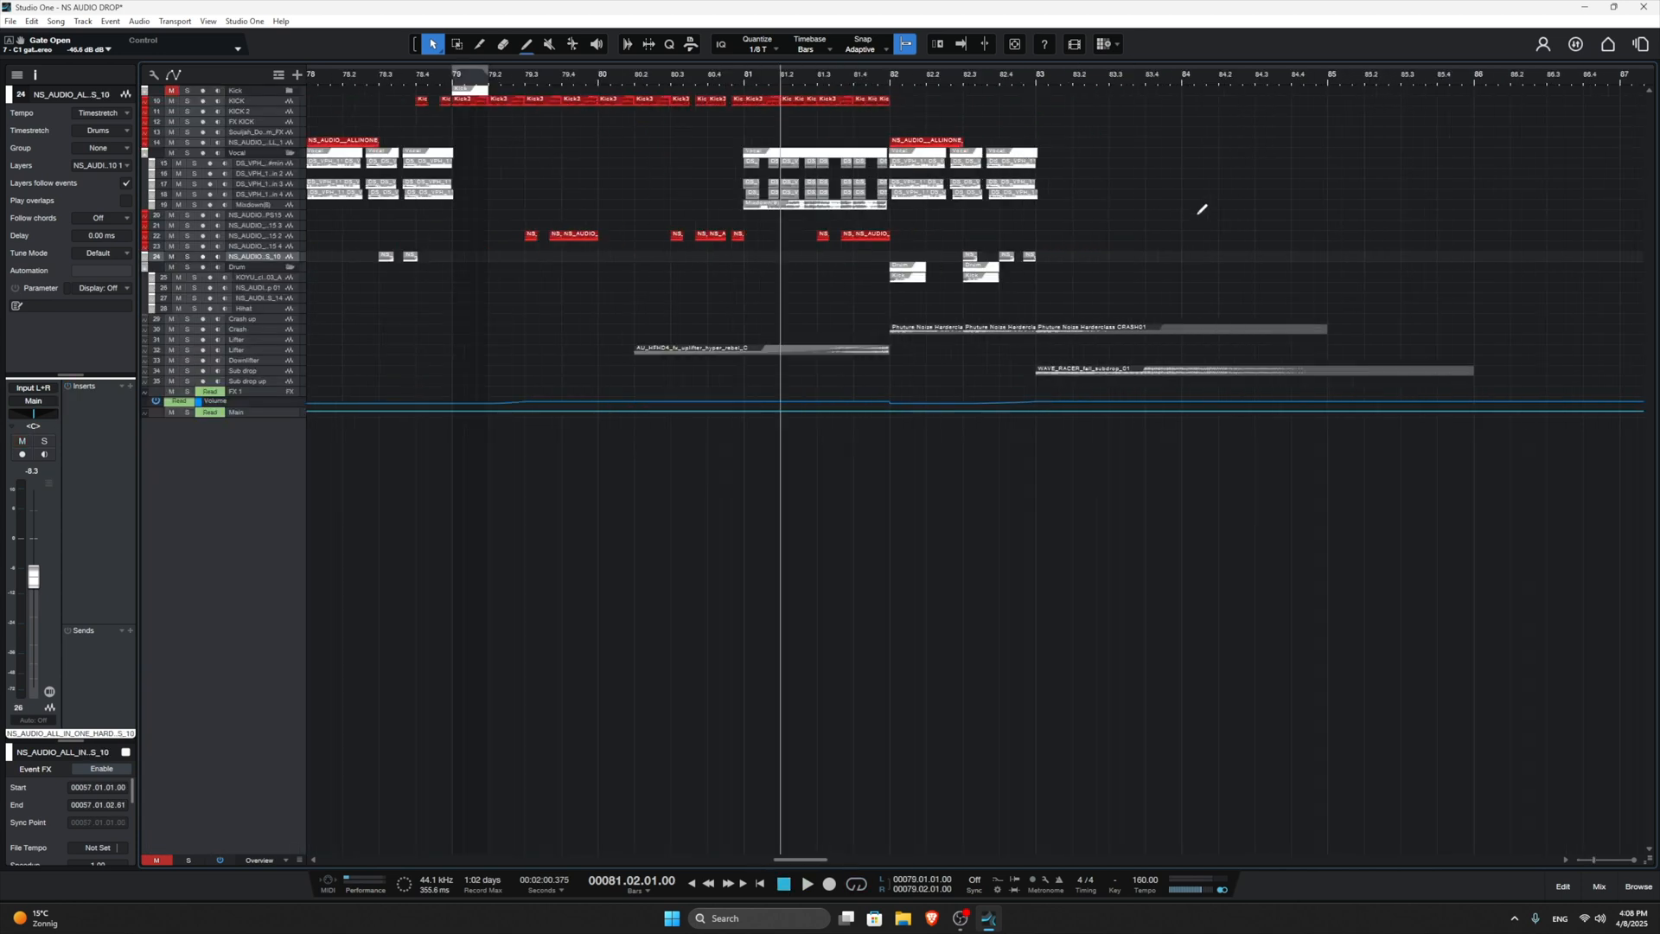
Step: Look over the whole drop's vocal, PS15, drum and effect tracks from bar 53 to bar 85
{"action": "scroll", "coordinate": [1194, 220], "scroll_direction": "up", "scroll_amount": 2}
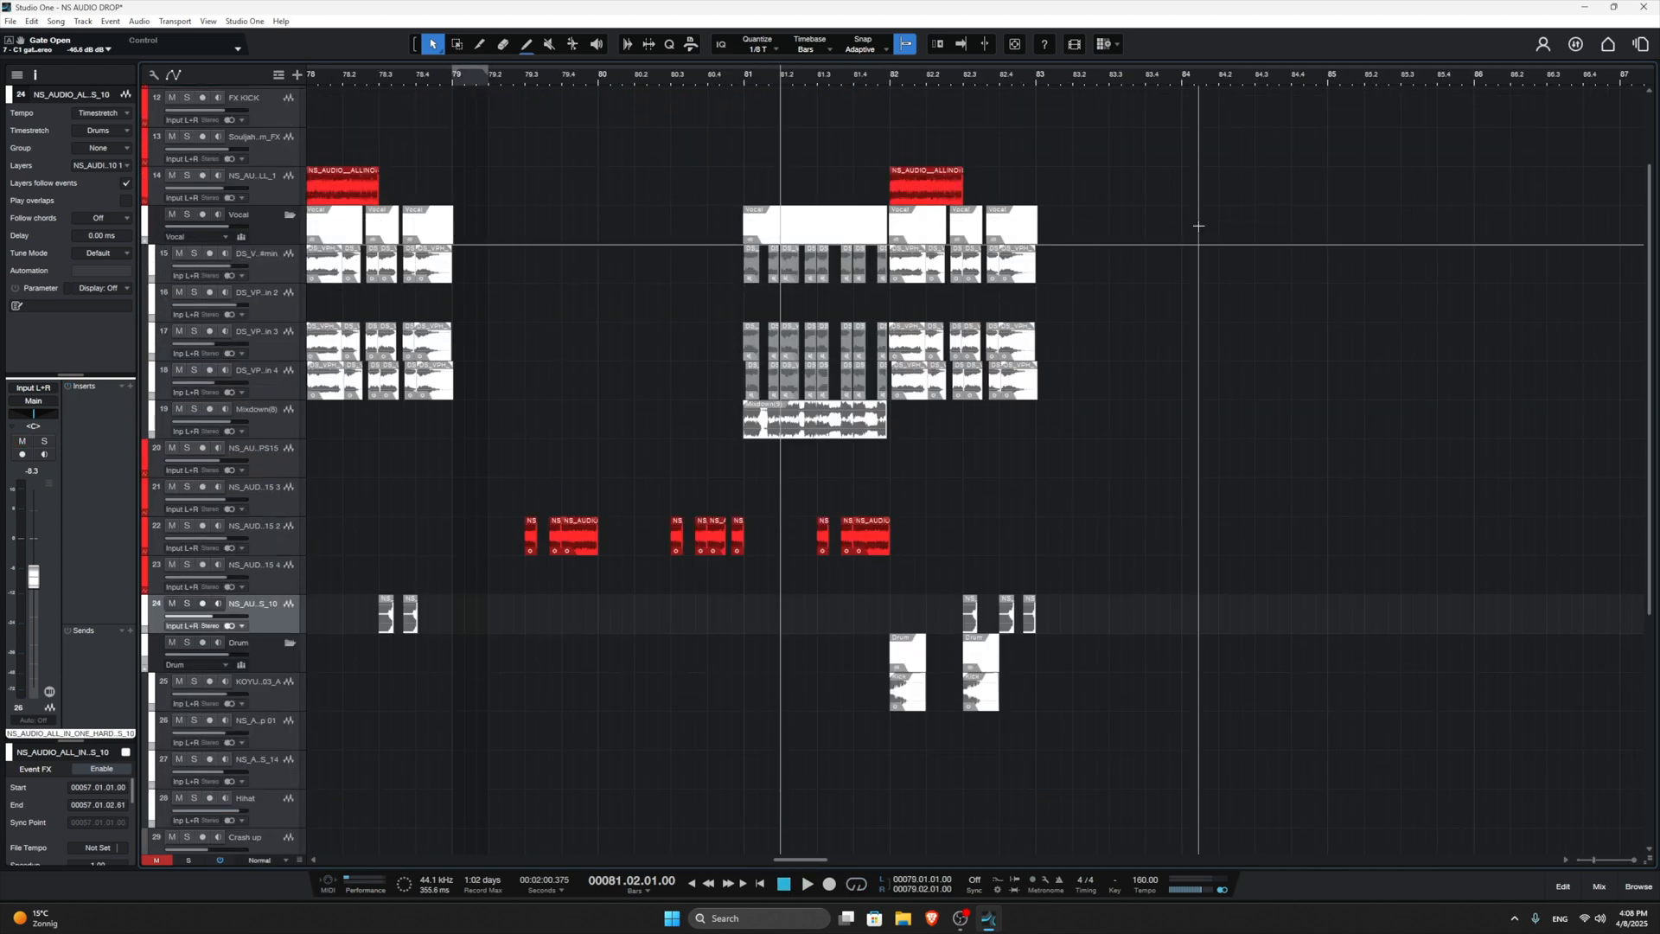
{"action": "scroll", "coordinate": [1191, 232], "scroll_direction": "down", "scroll_amount": 3}
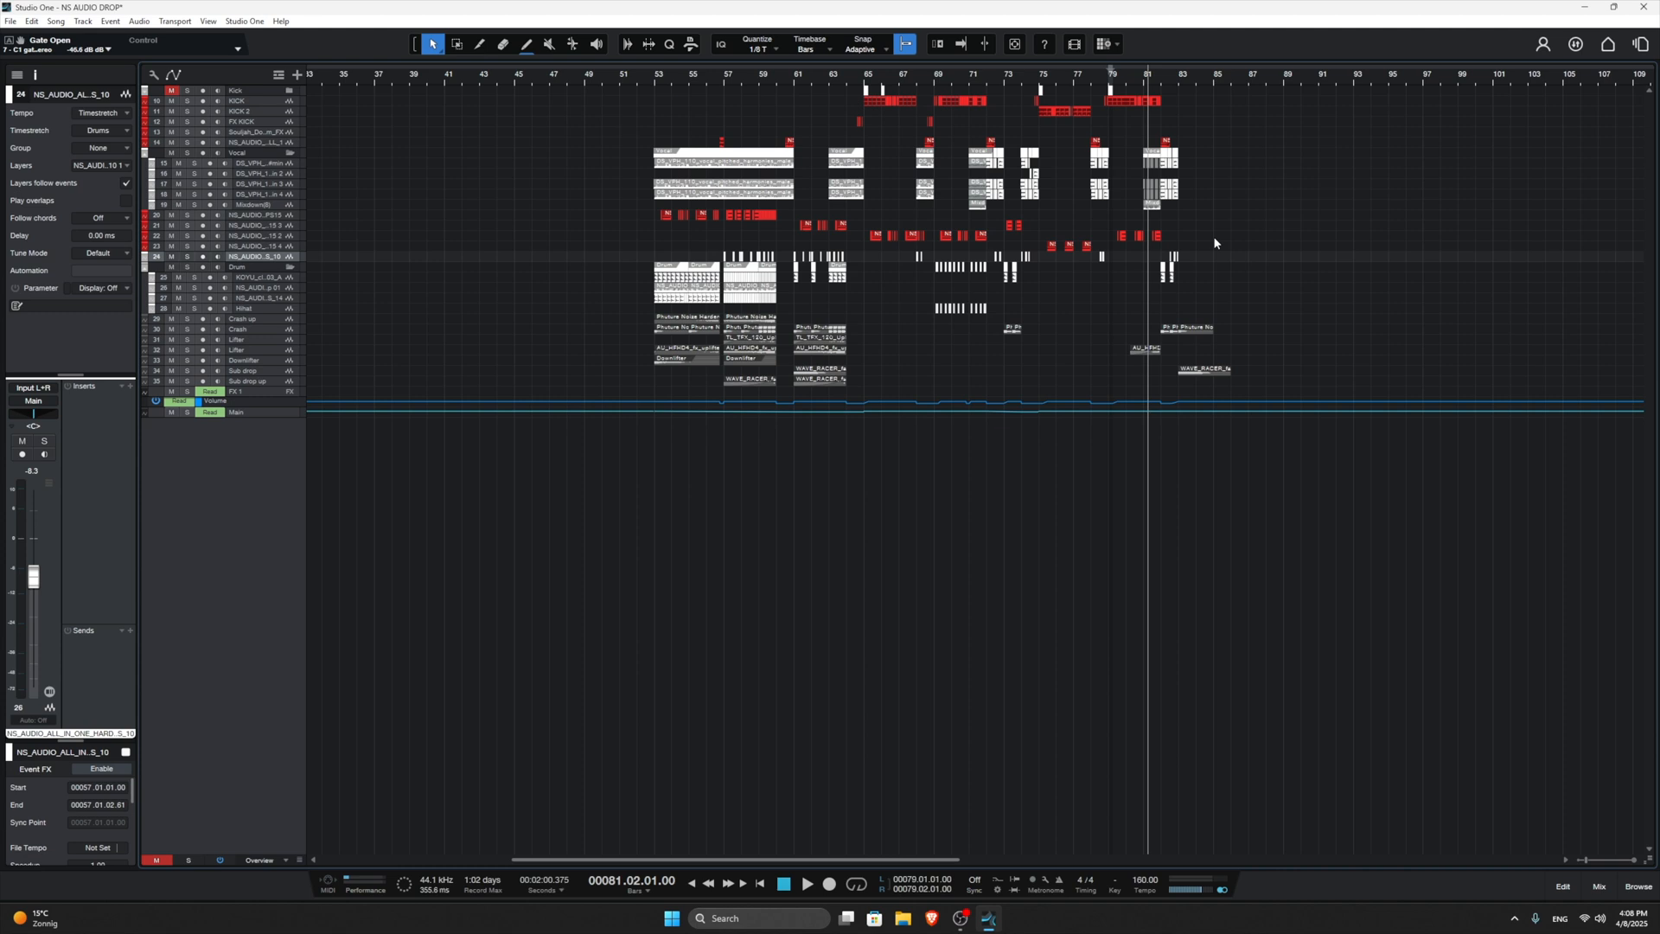
{"action": "scroll", "coordinate": [1148, 268], "scroll_direction": "up", "scroll_amount": 4}
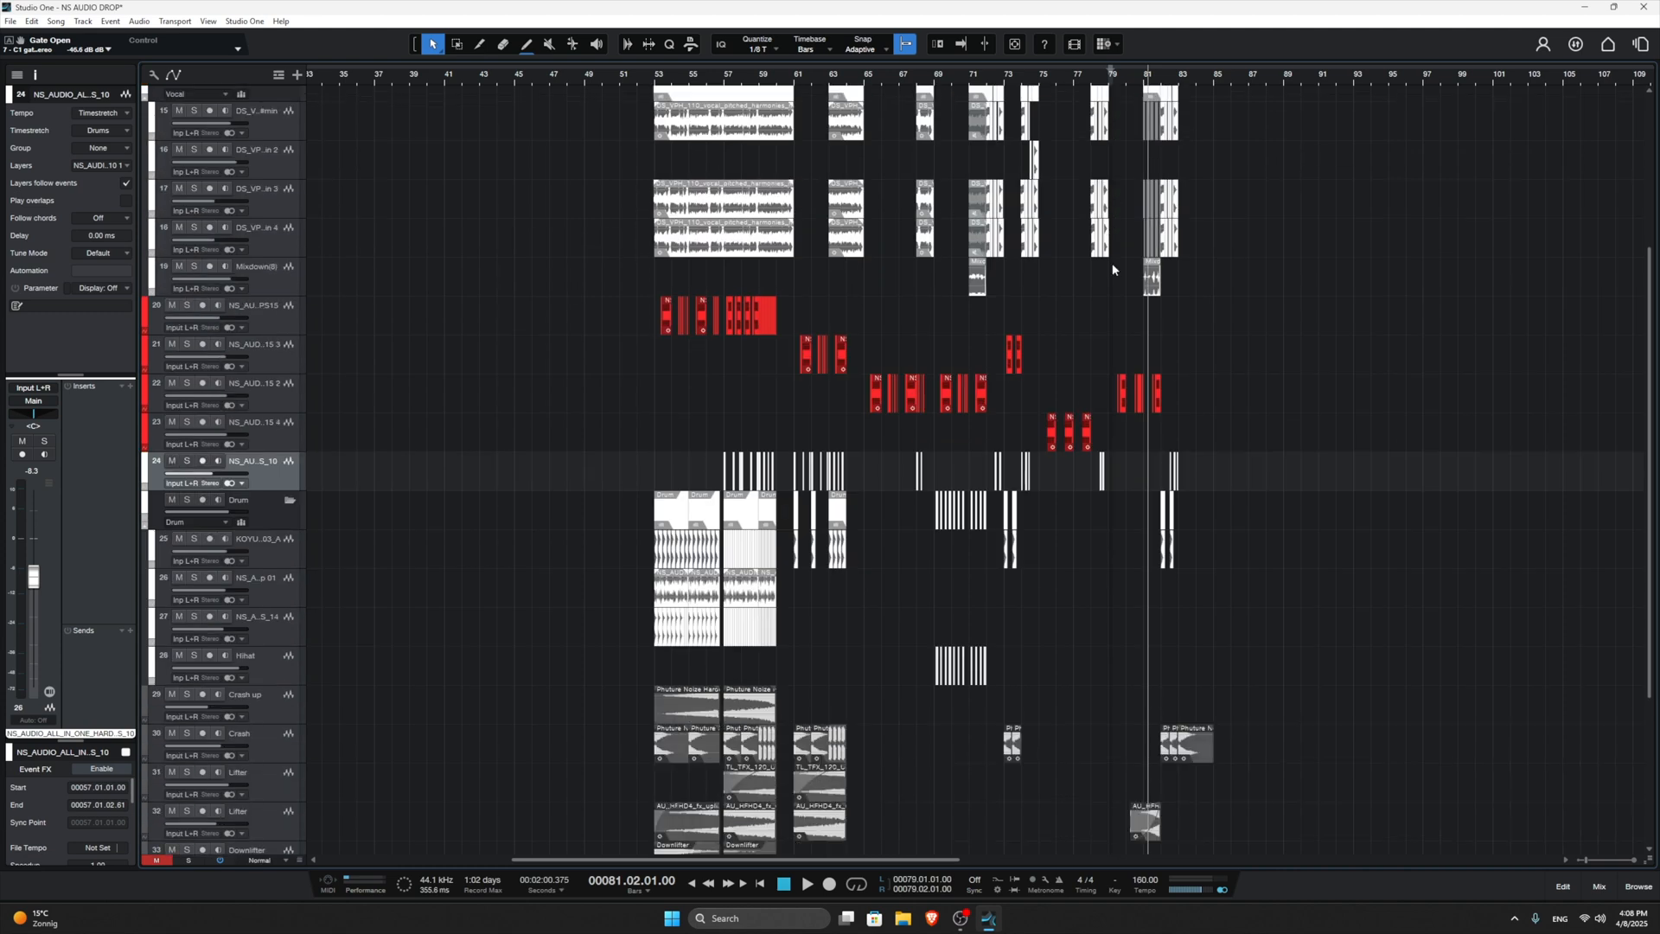
{"action": "scroll", "coordinate": [835, 312], "scroll_direction": "down", "scroll_amount": 3}
{"action": "scroll", "coordinate": [1051, 324], "scroll_direction": "up", "scroll_amount": 6}
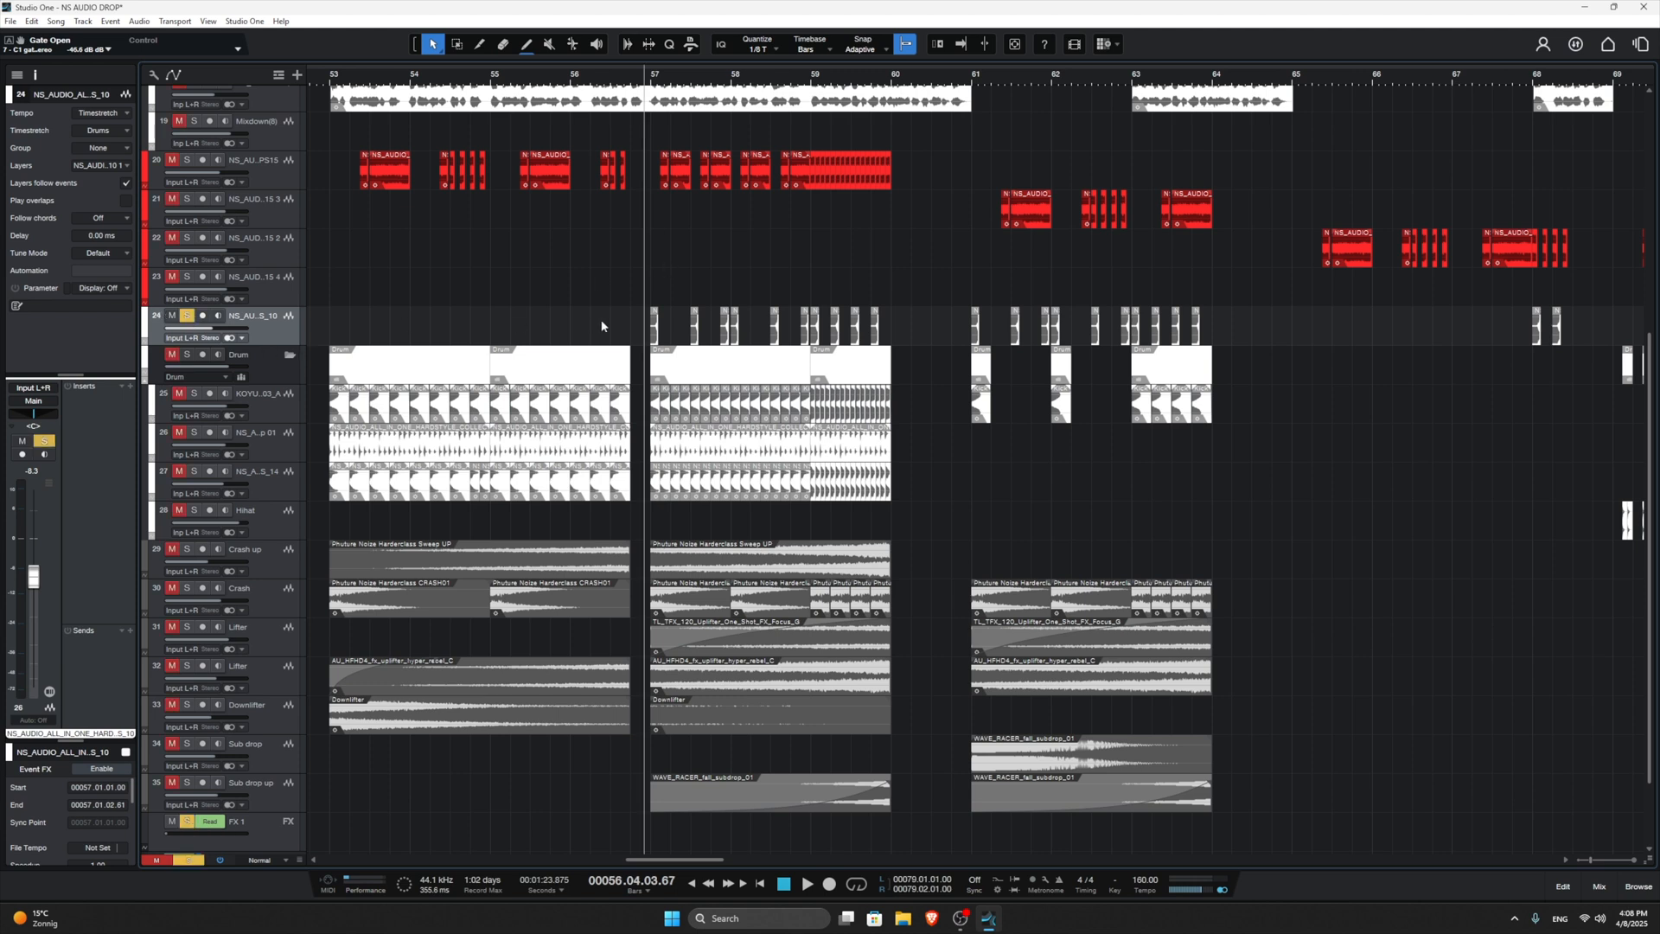
Step: Turn off solo on track 24 and play the full arrangement from just before bar 53
{"action": "left_click", "coordinate": [187, 317]}
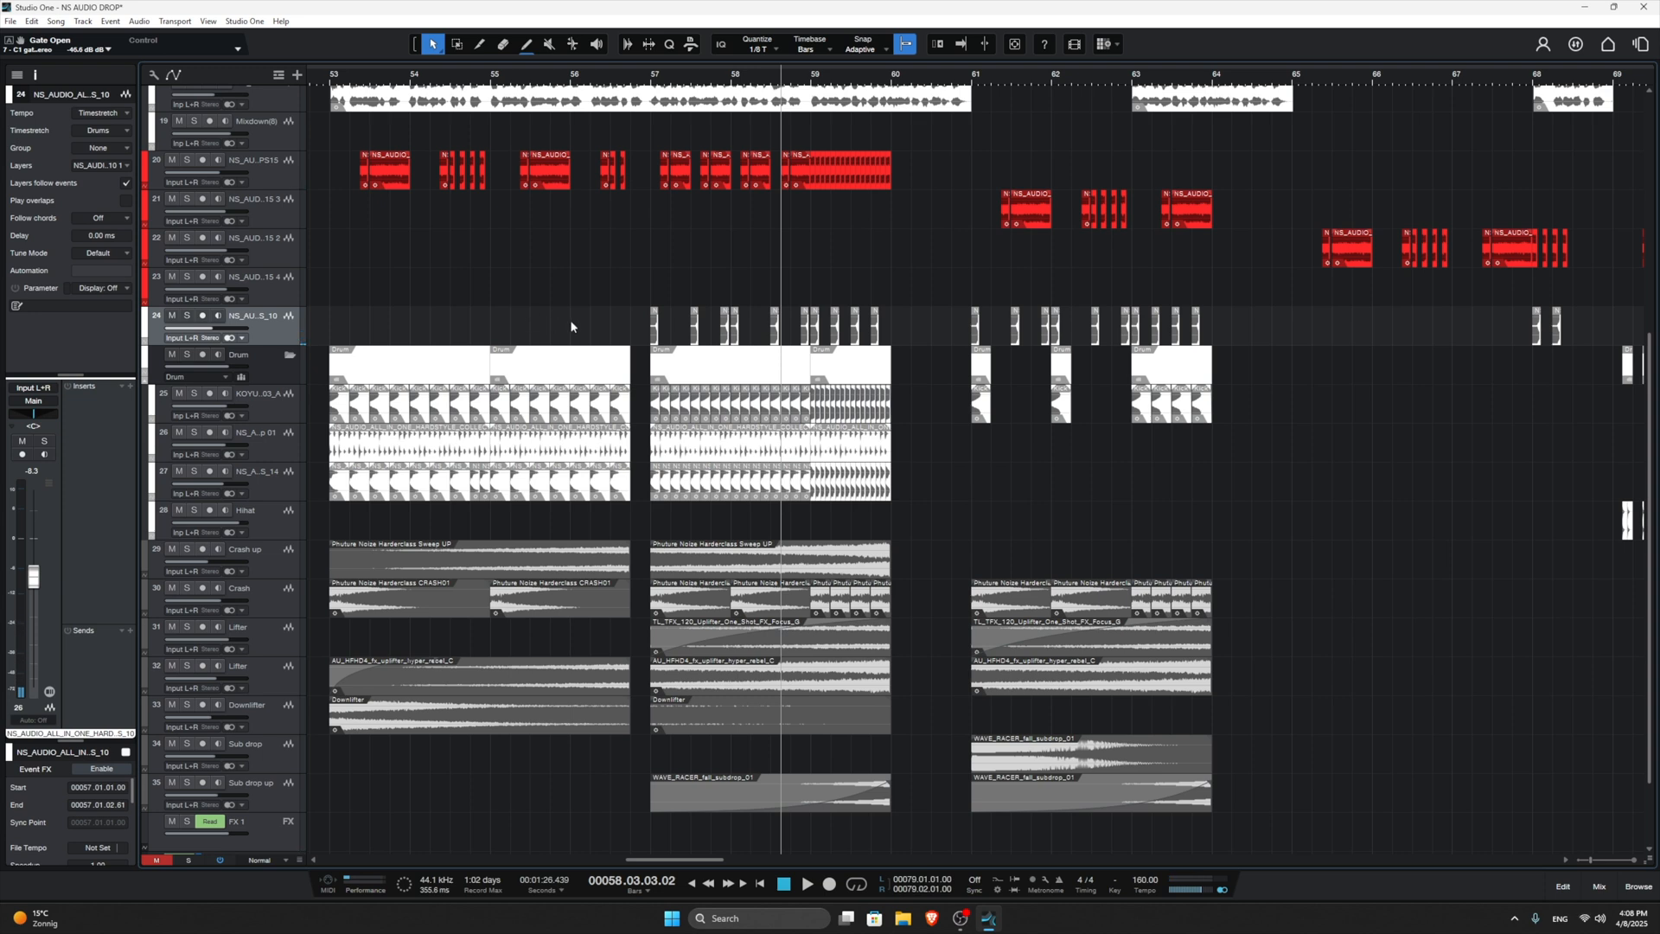
{"action": "scroll", "coordinate": [816, 198], "scroll_direction": "down", "scroll_amount": 8}
{"action": "key", "text": "space"}
{"action": "left_click", "coordinate": [486, 78]}
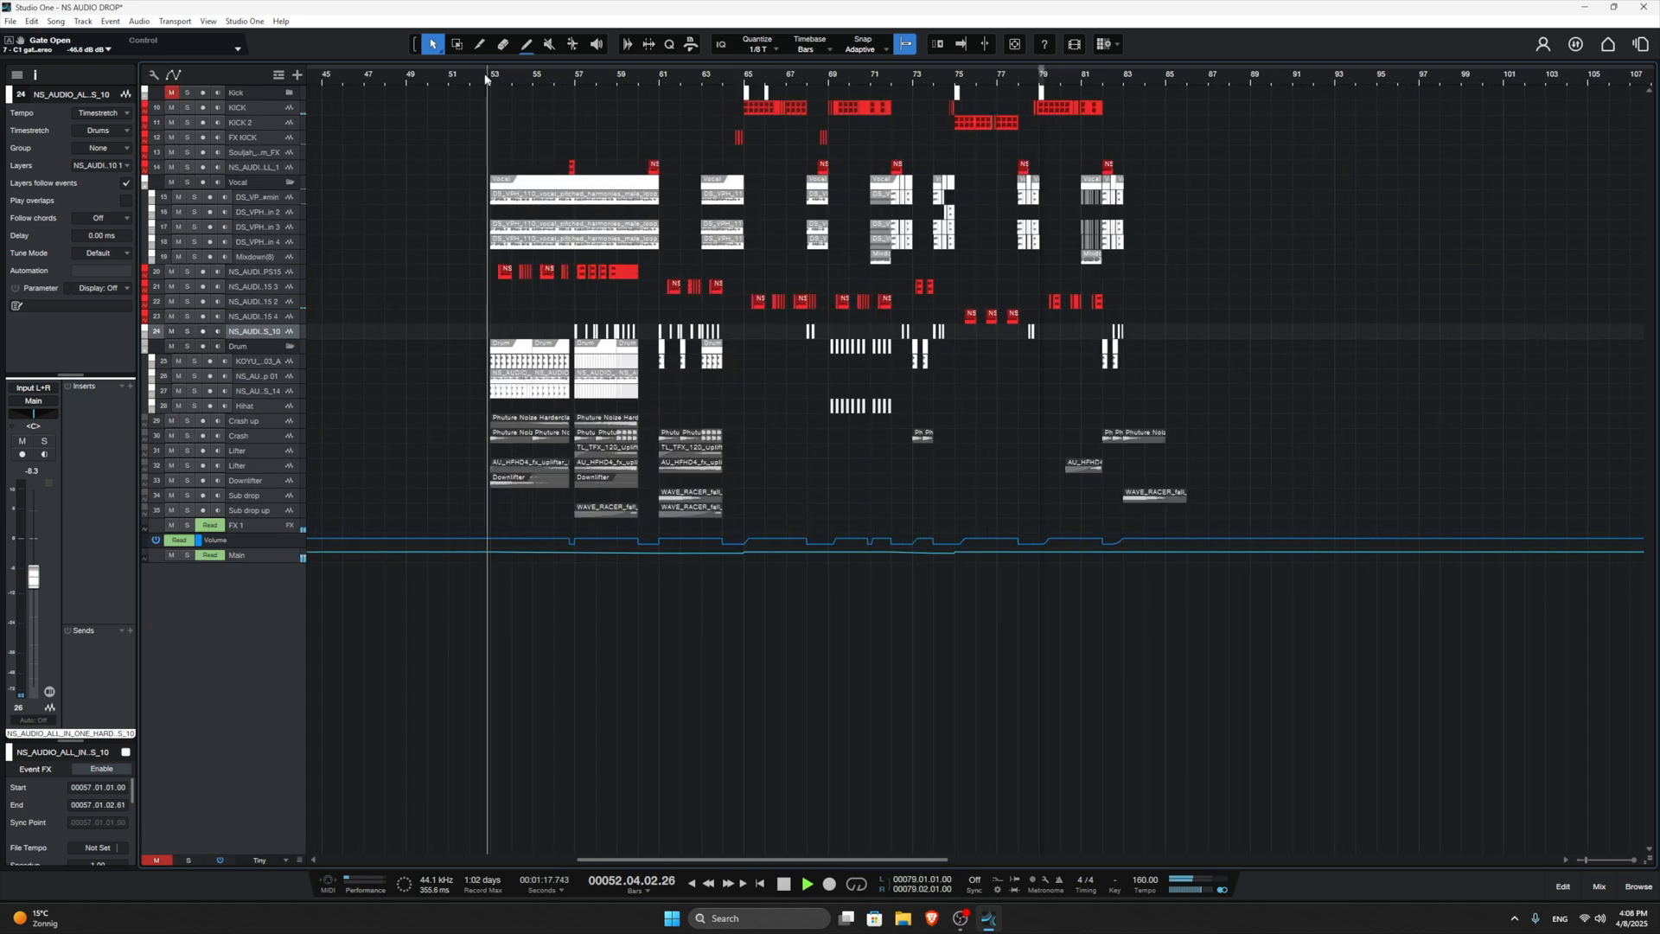